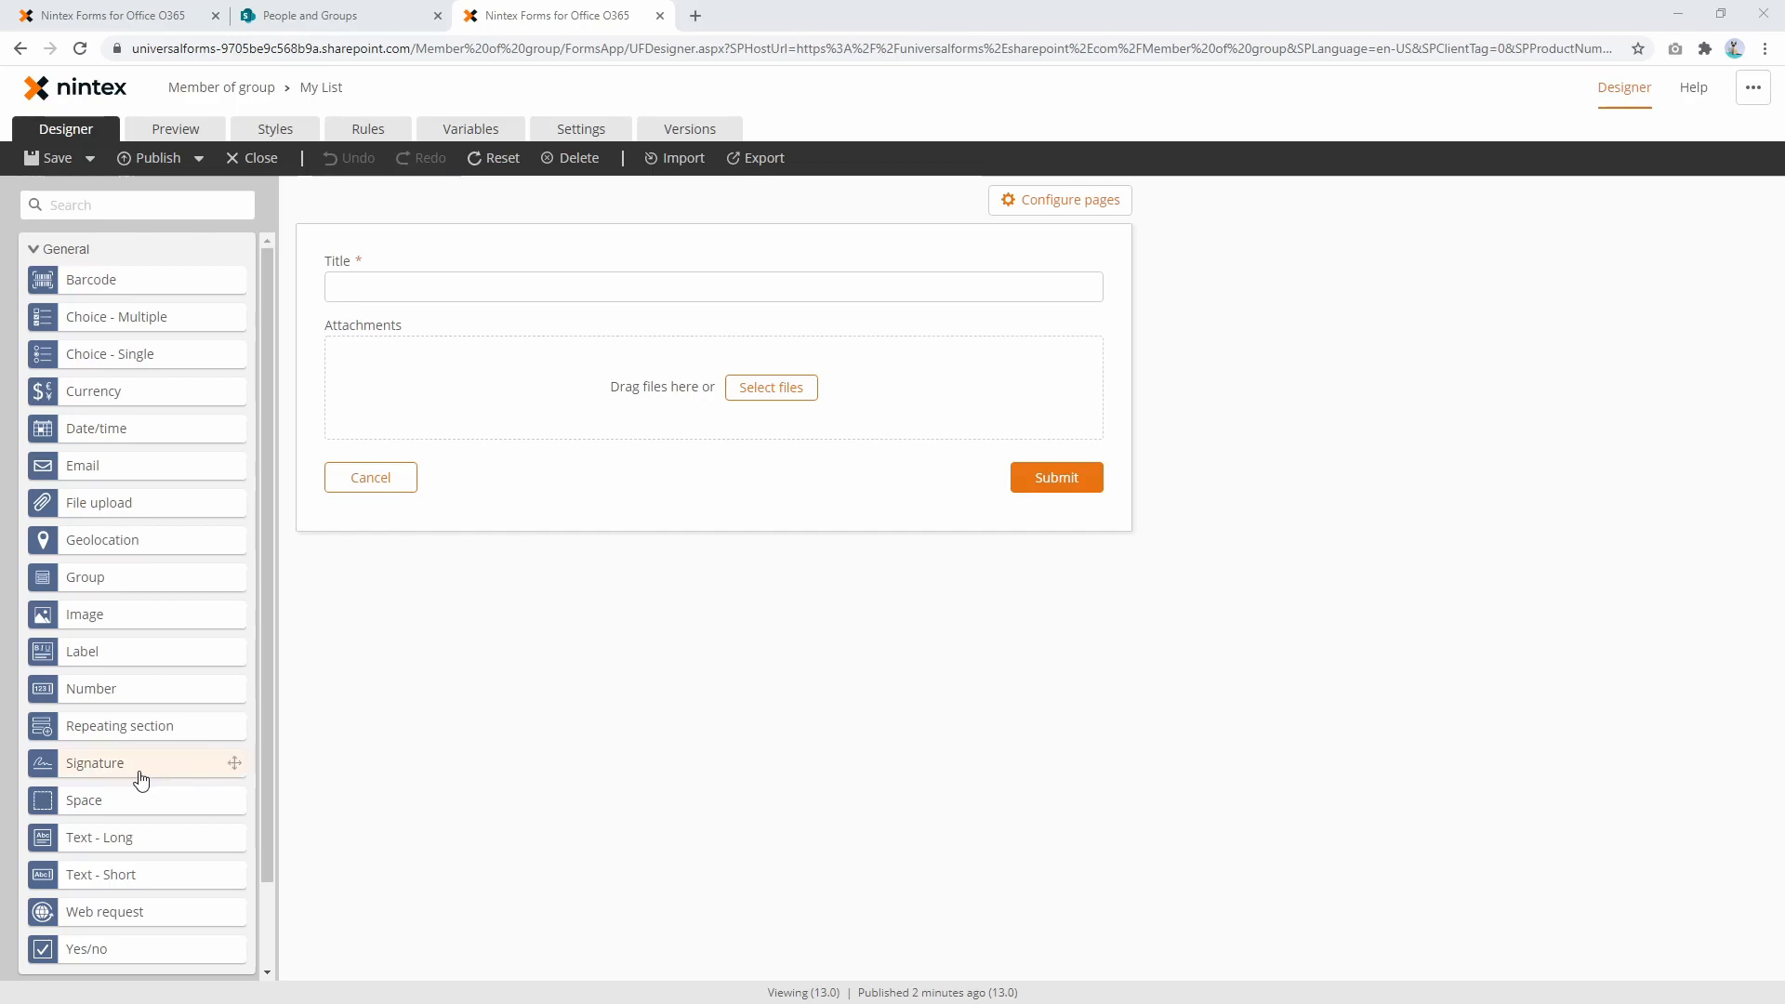
Step: Add a label between Title and Attachments and insert the Current user display name context value into its text
left_click_drag(93, 652, 507, 344)
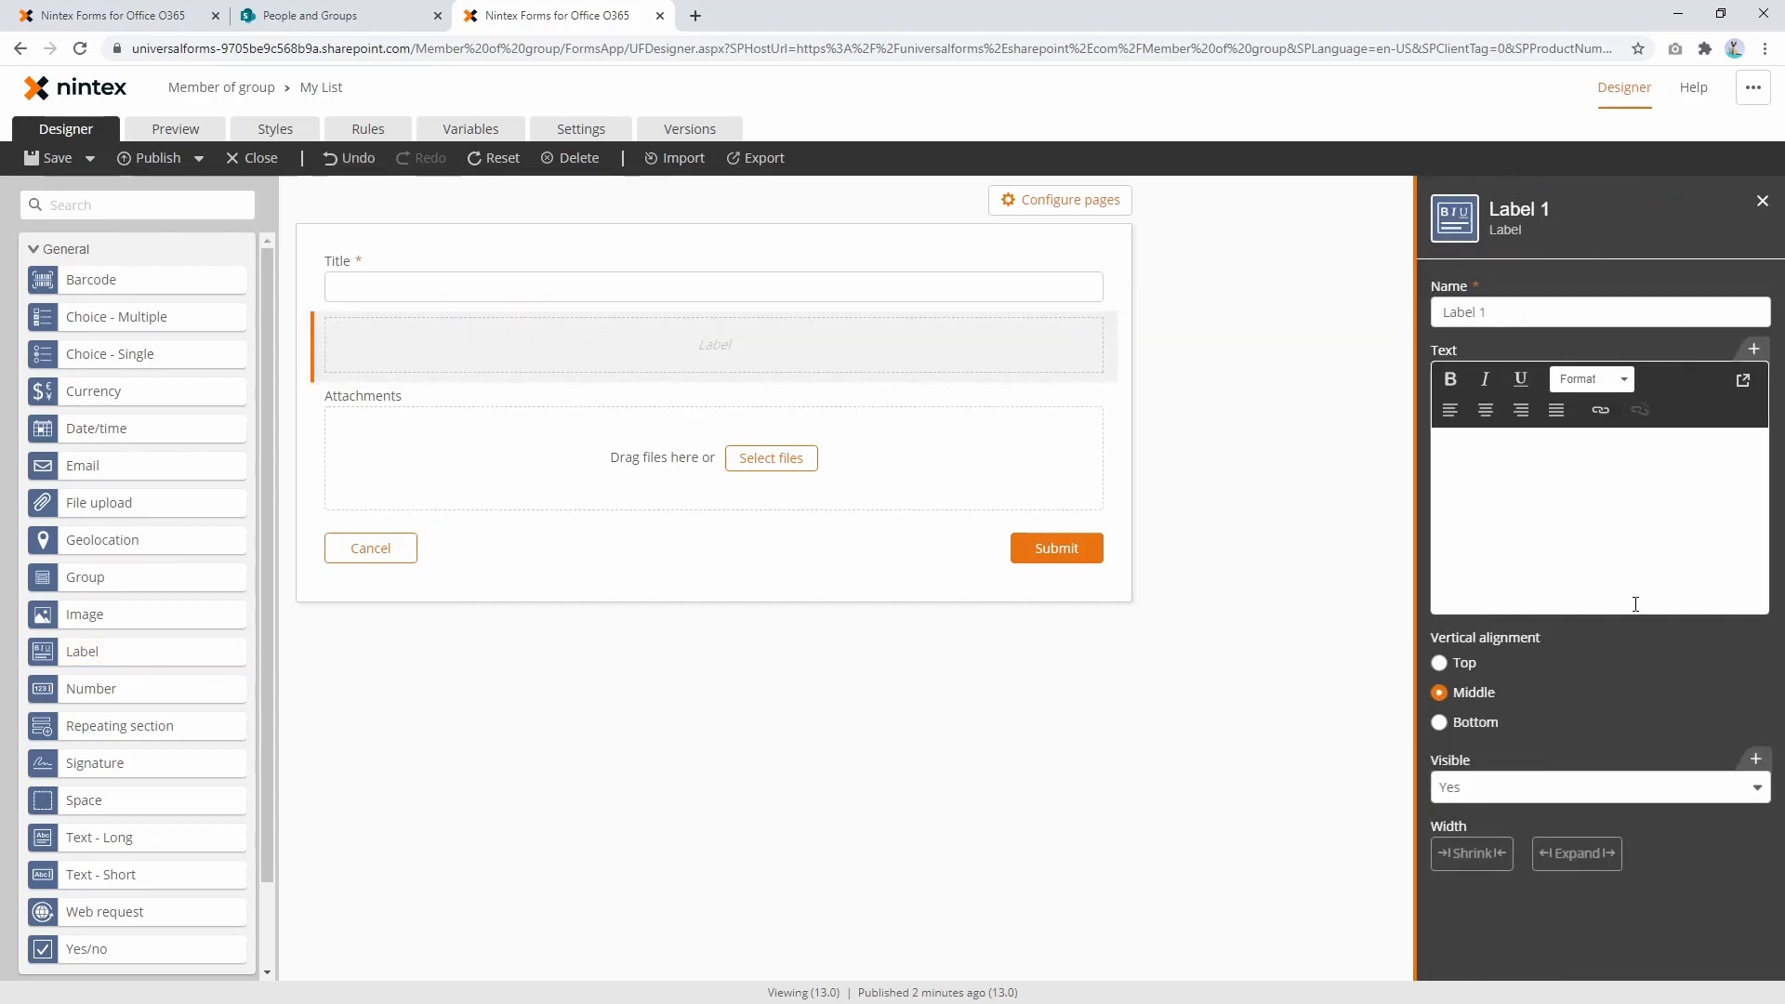
left_click(1595, 528)
left_click(1735, 357)
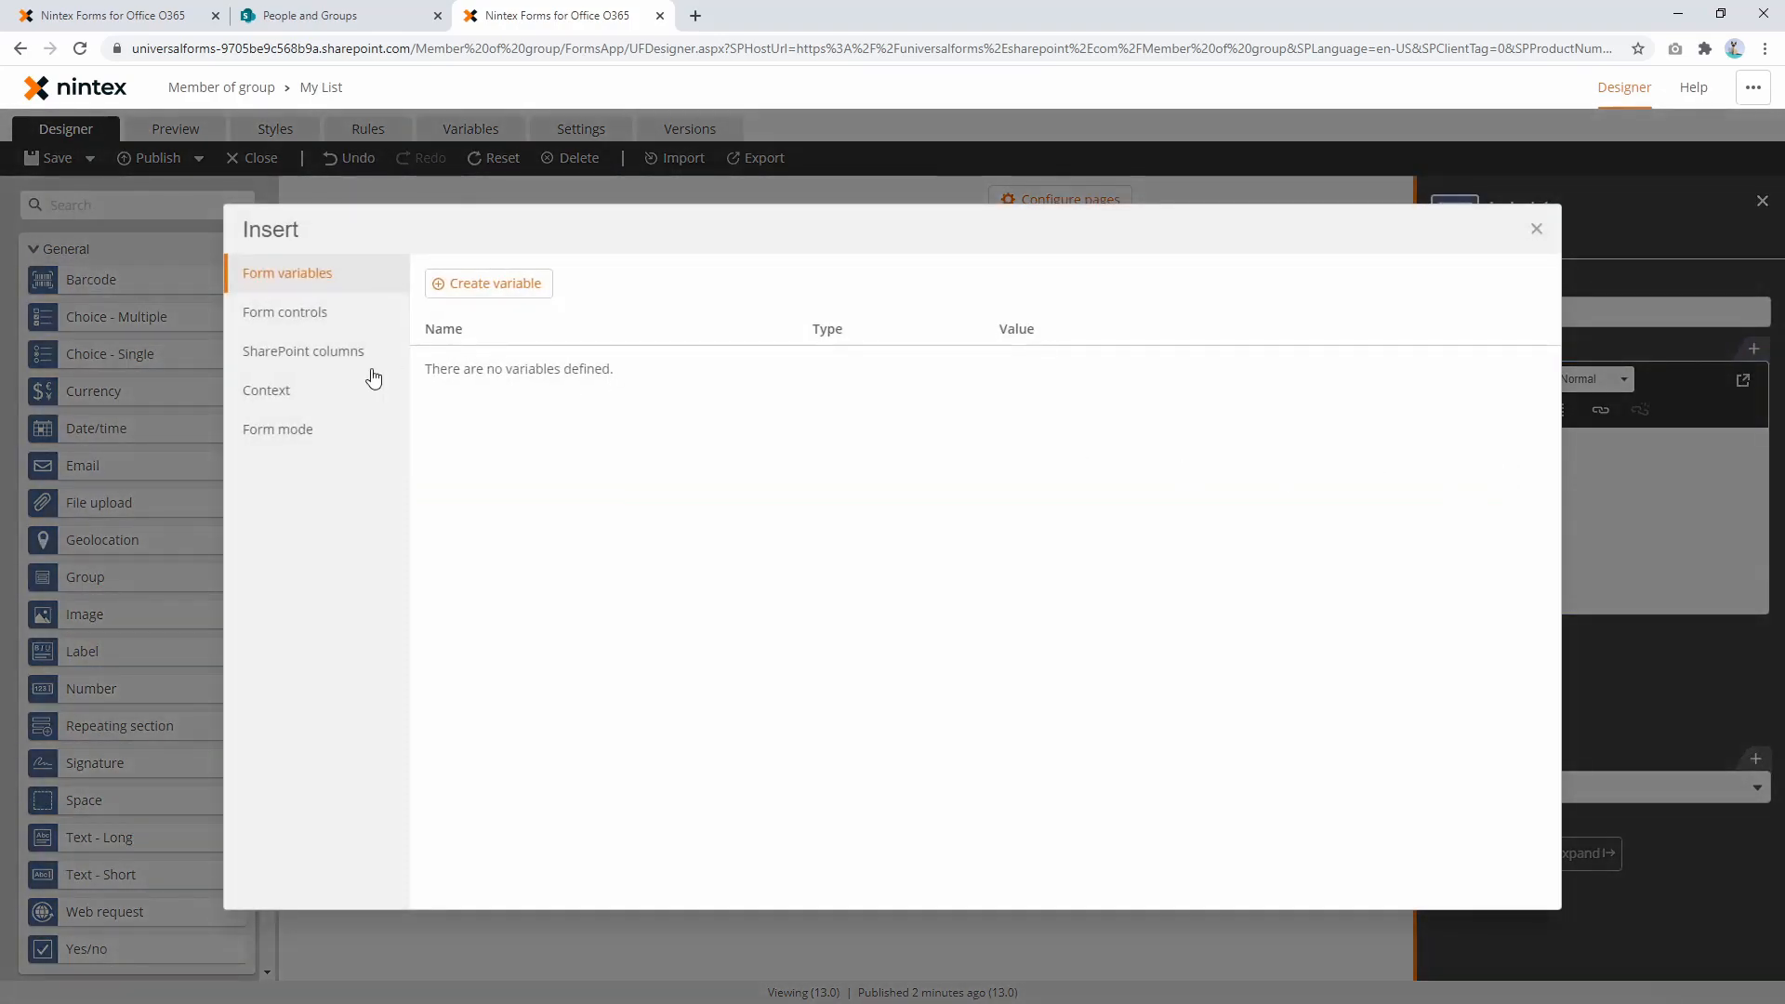
left_click(310, 395)
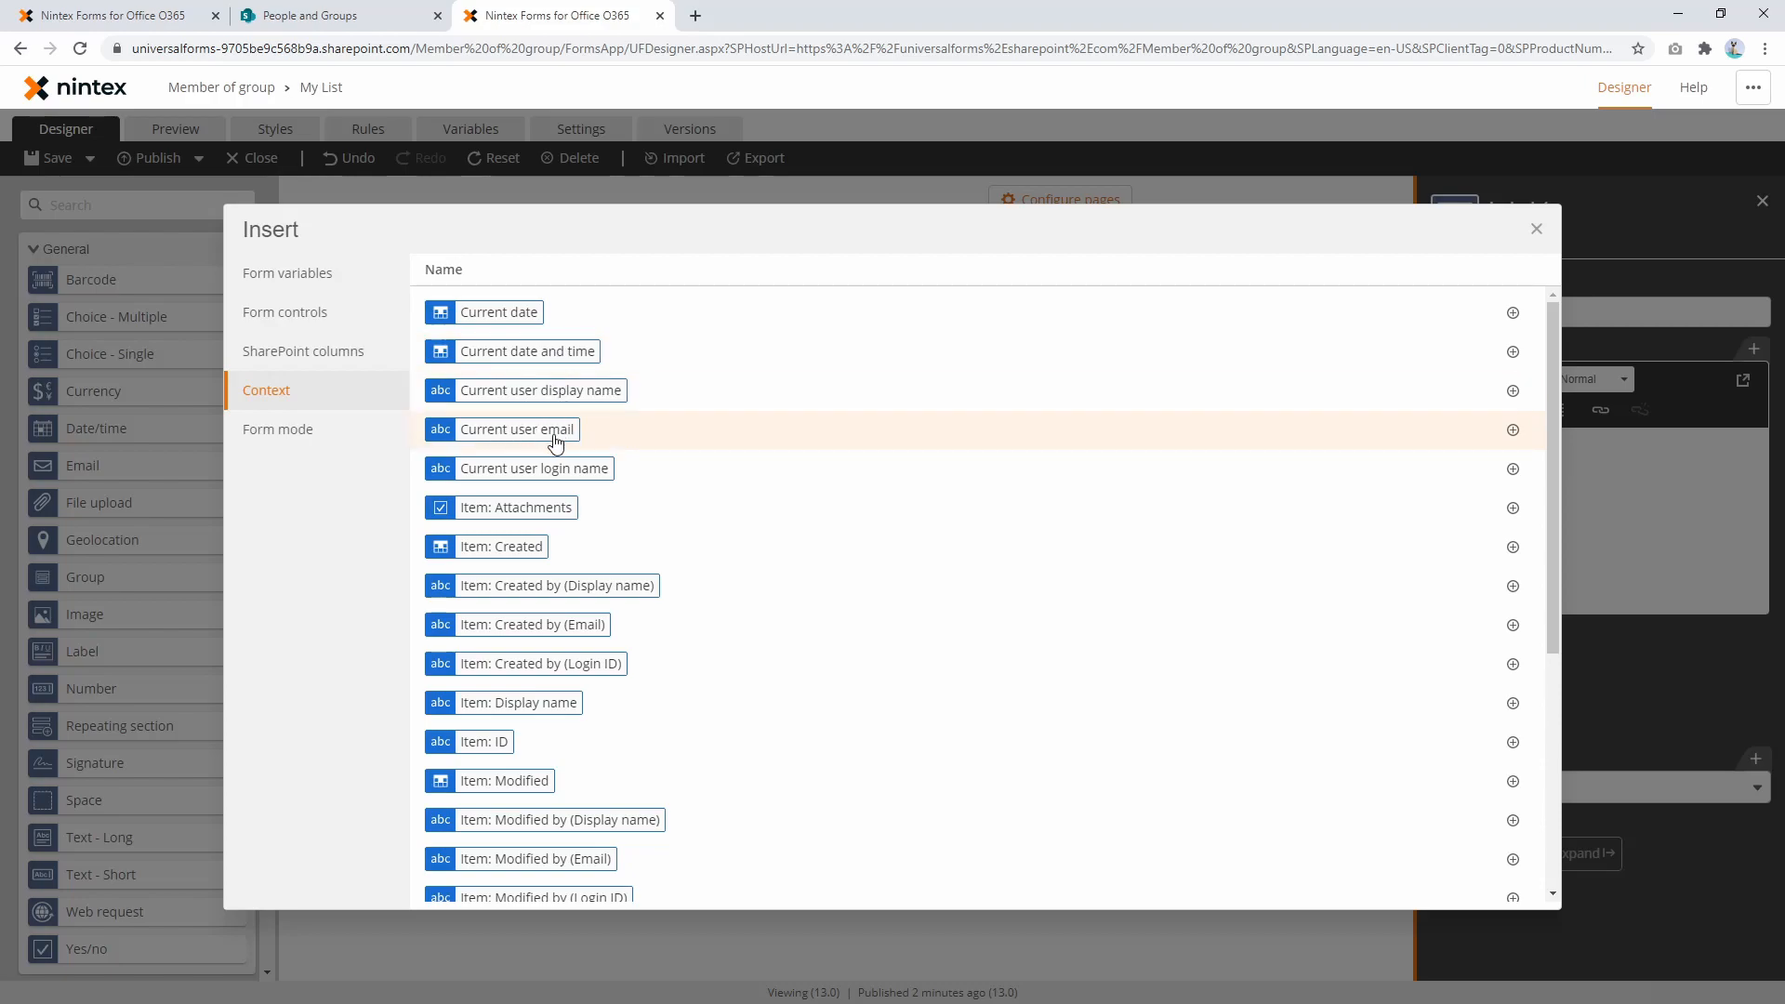
left_click(573, 392)
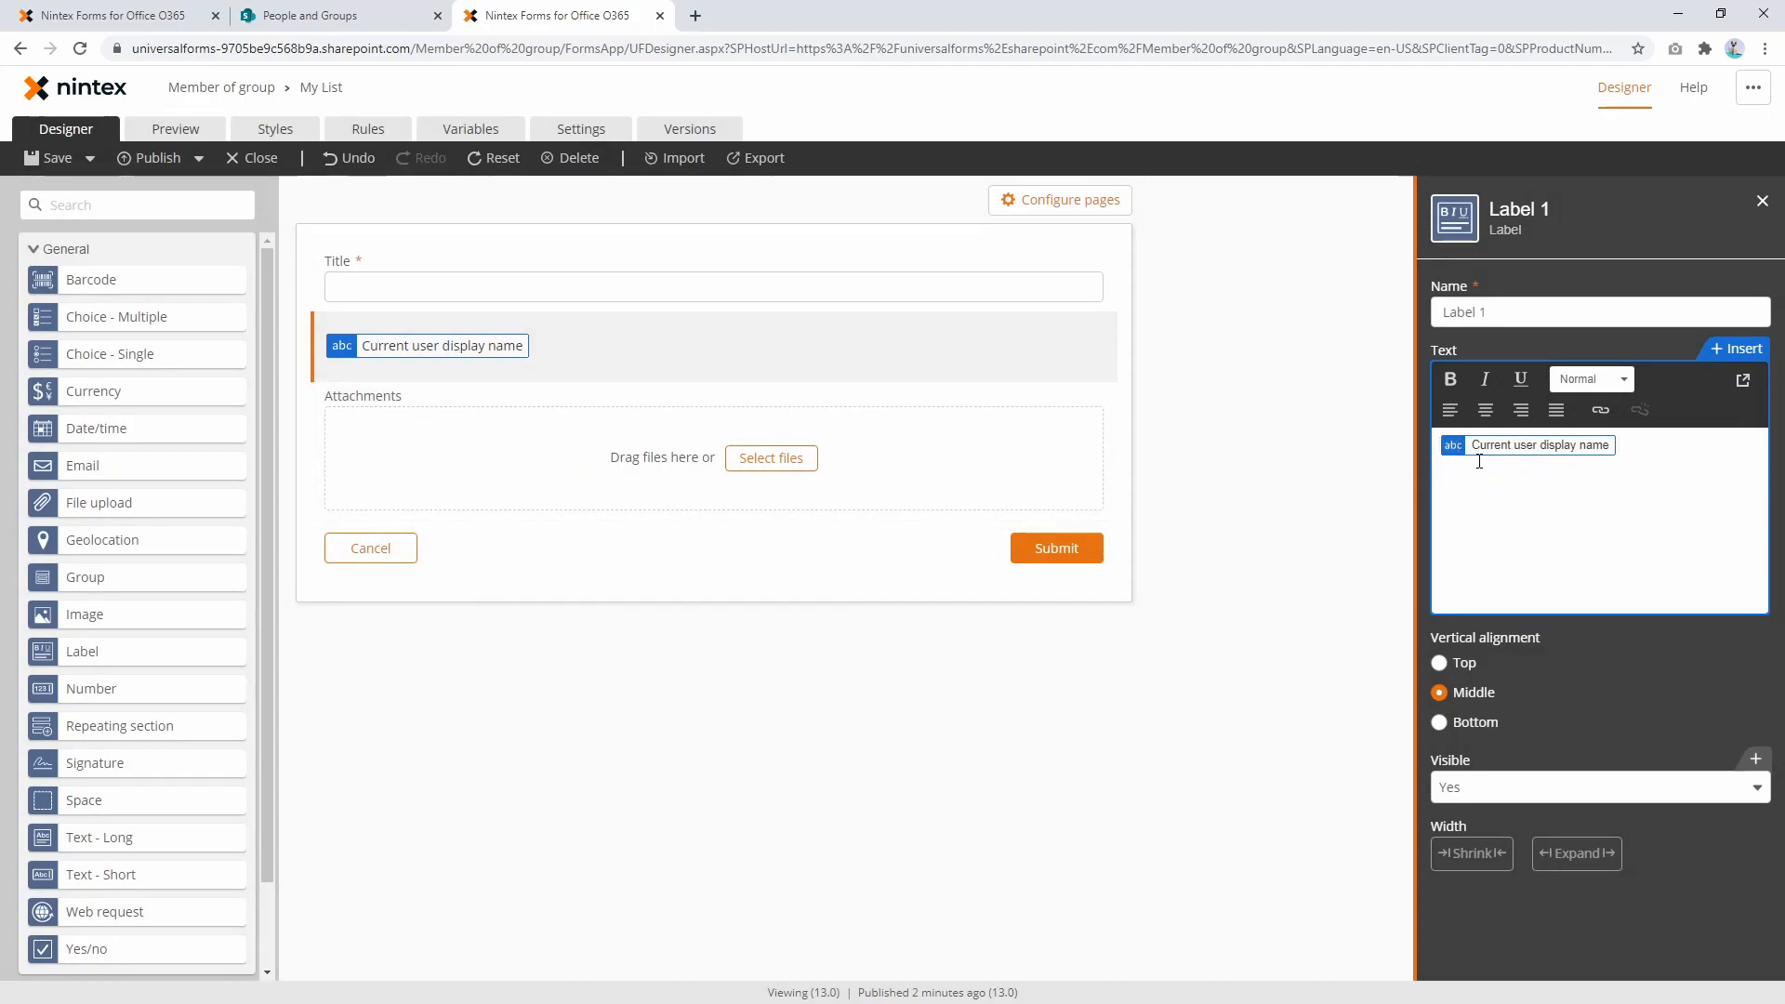
Step: Add the caption "Current User Display Name:" before the display name value in the label text
type("Cu")
key("BackSpace")
type("U")
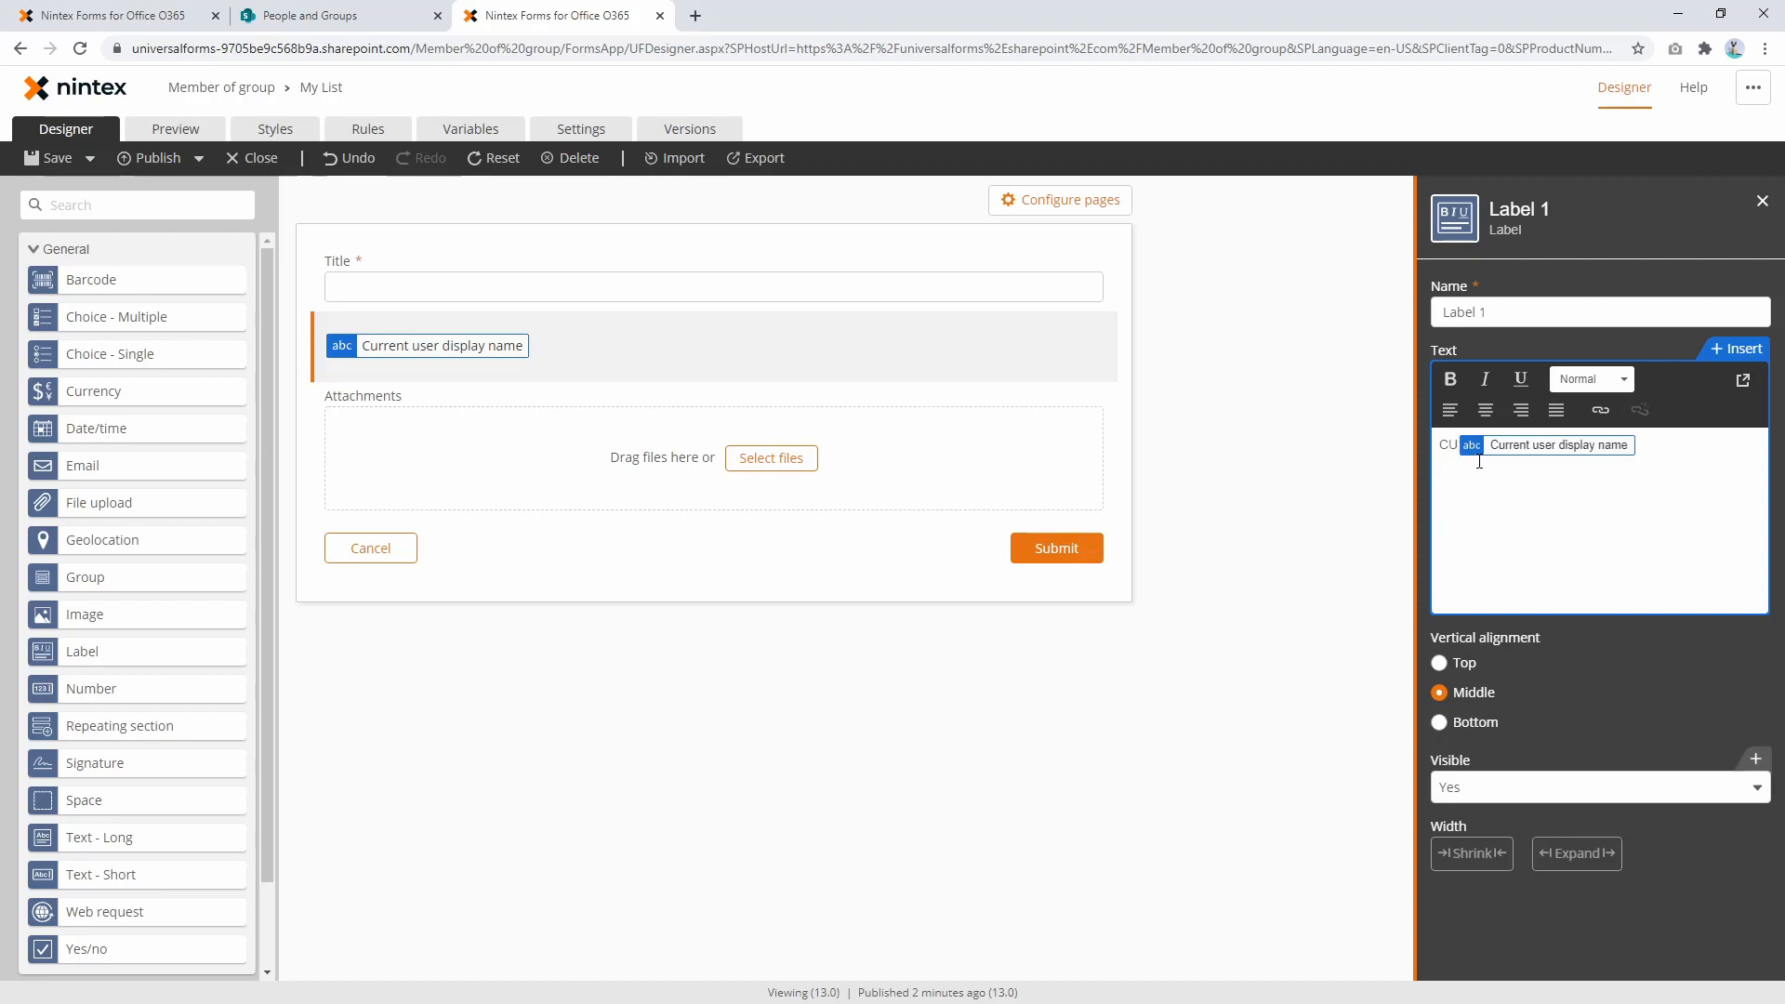
key("BackSpace")
type("urrent Use")
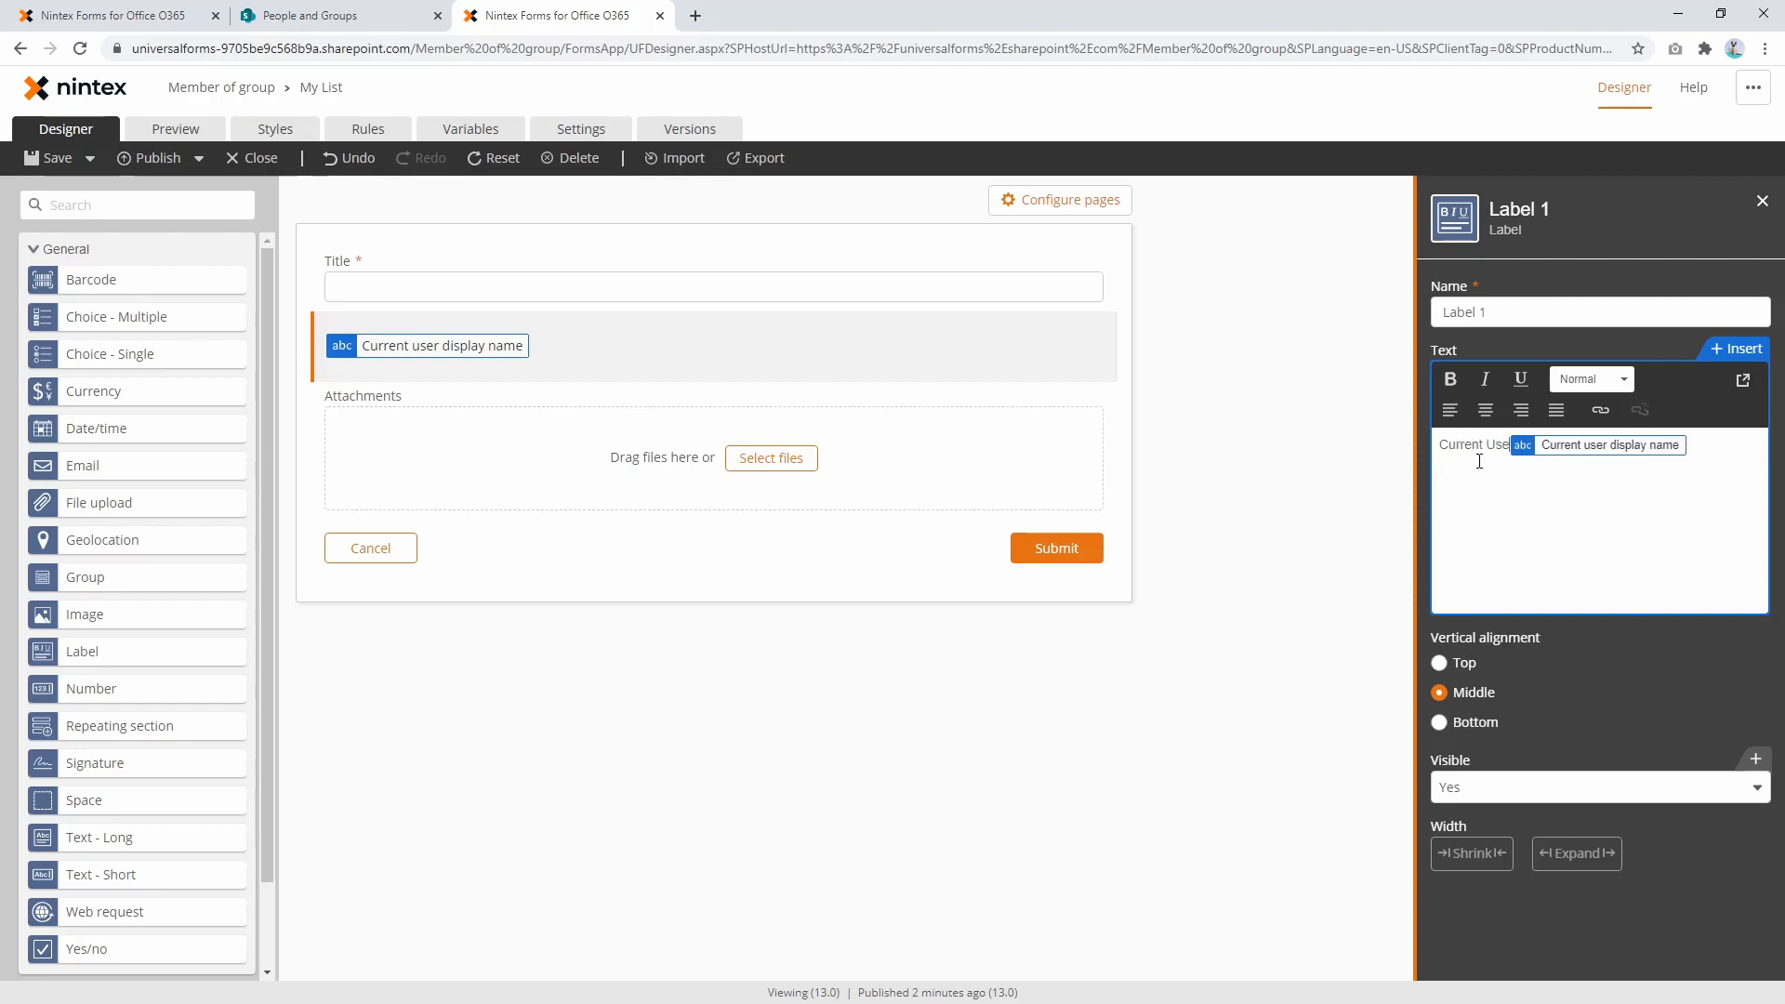
type("r Display Name:")
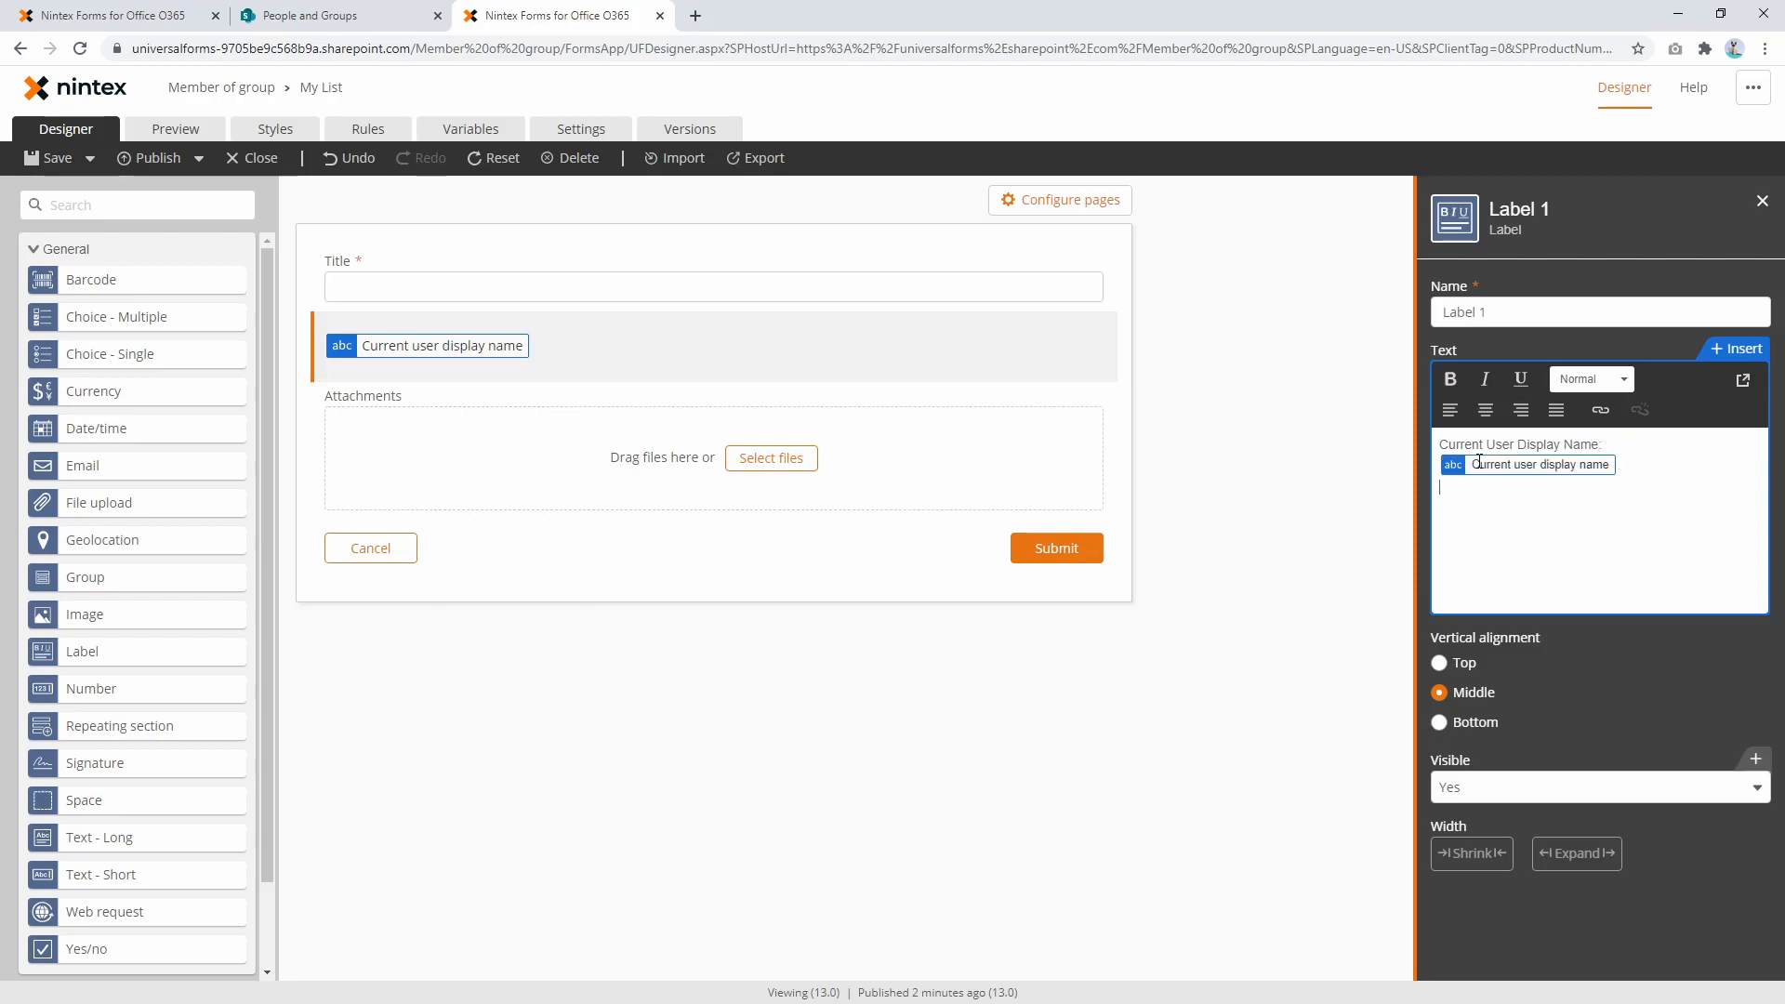
Step: Add the caption lines "Current User Email:" and "Current User Login ID:" below the display name in the label text
type("urren")
type("t User Email: ")
type("Curren")
type("t User Login ID")
Step: Insert the Current user email and Current user login name context values after their matching captions in the label
left_click(1721, 346)
left_click(260, 394)
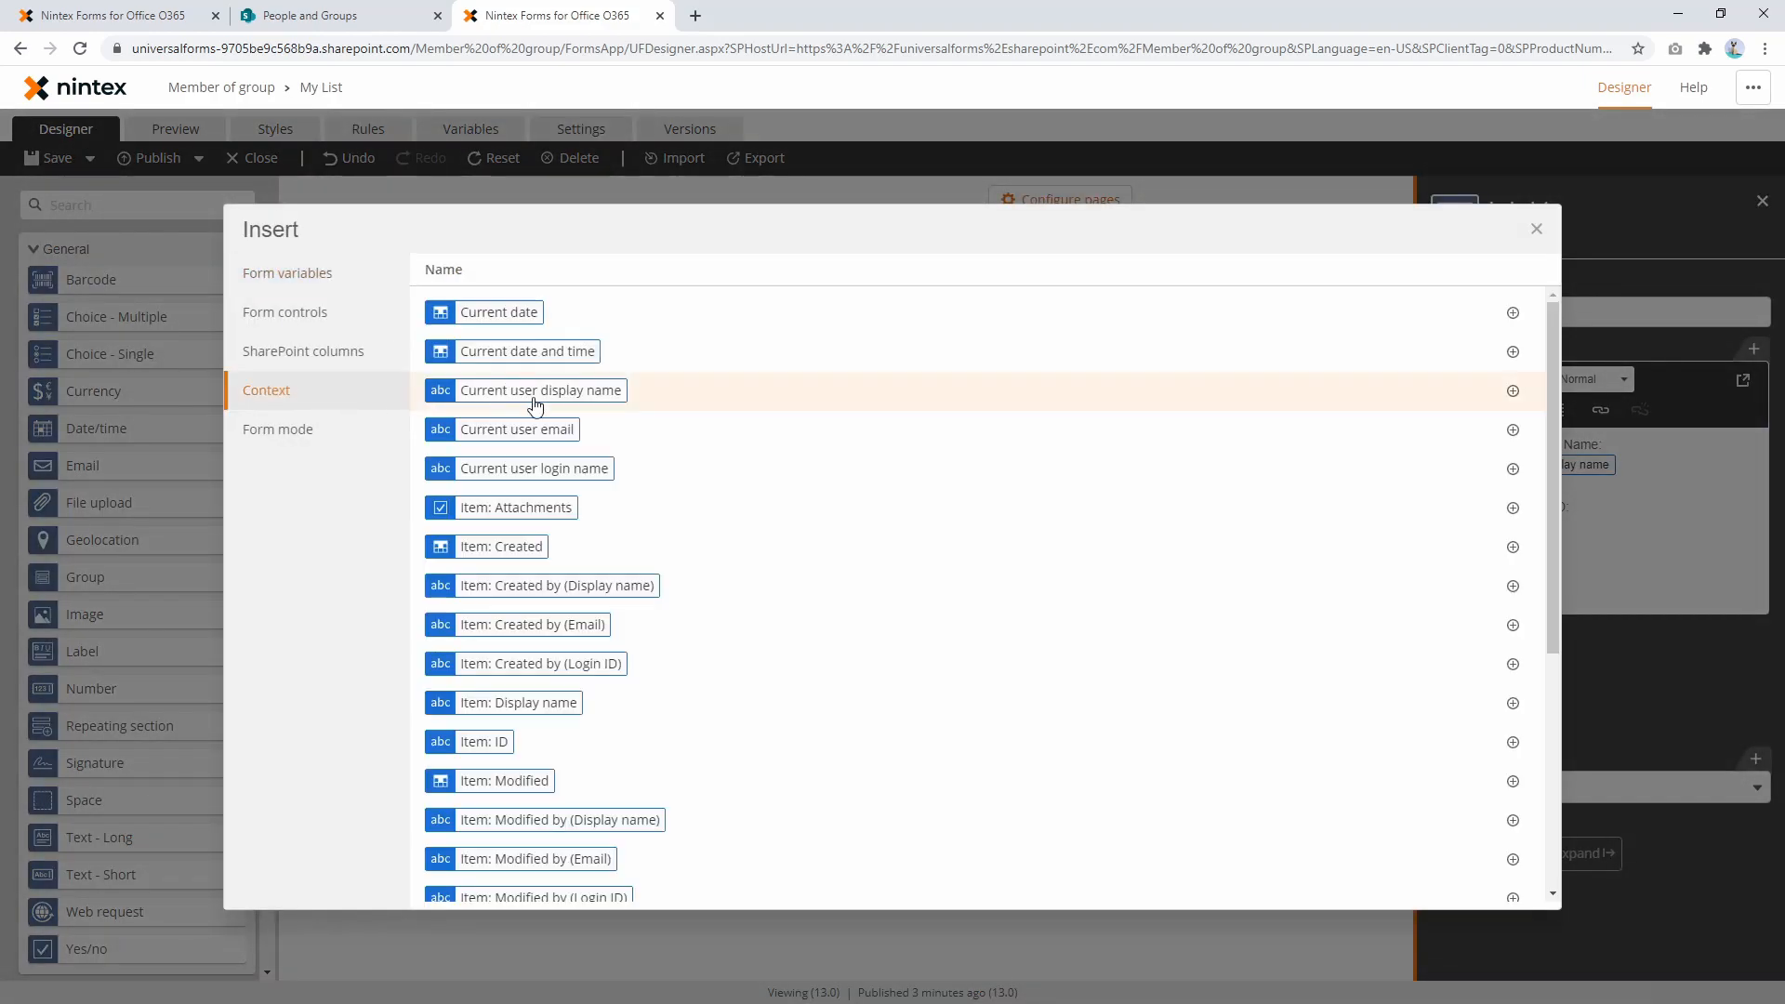
left_click(545, 430)
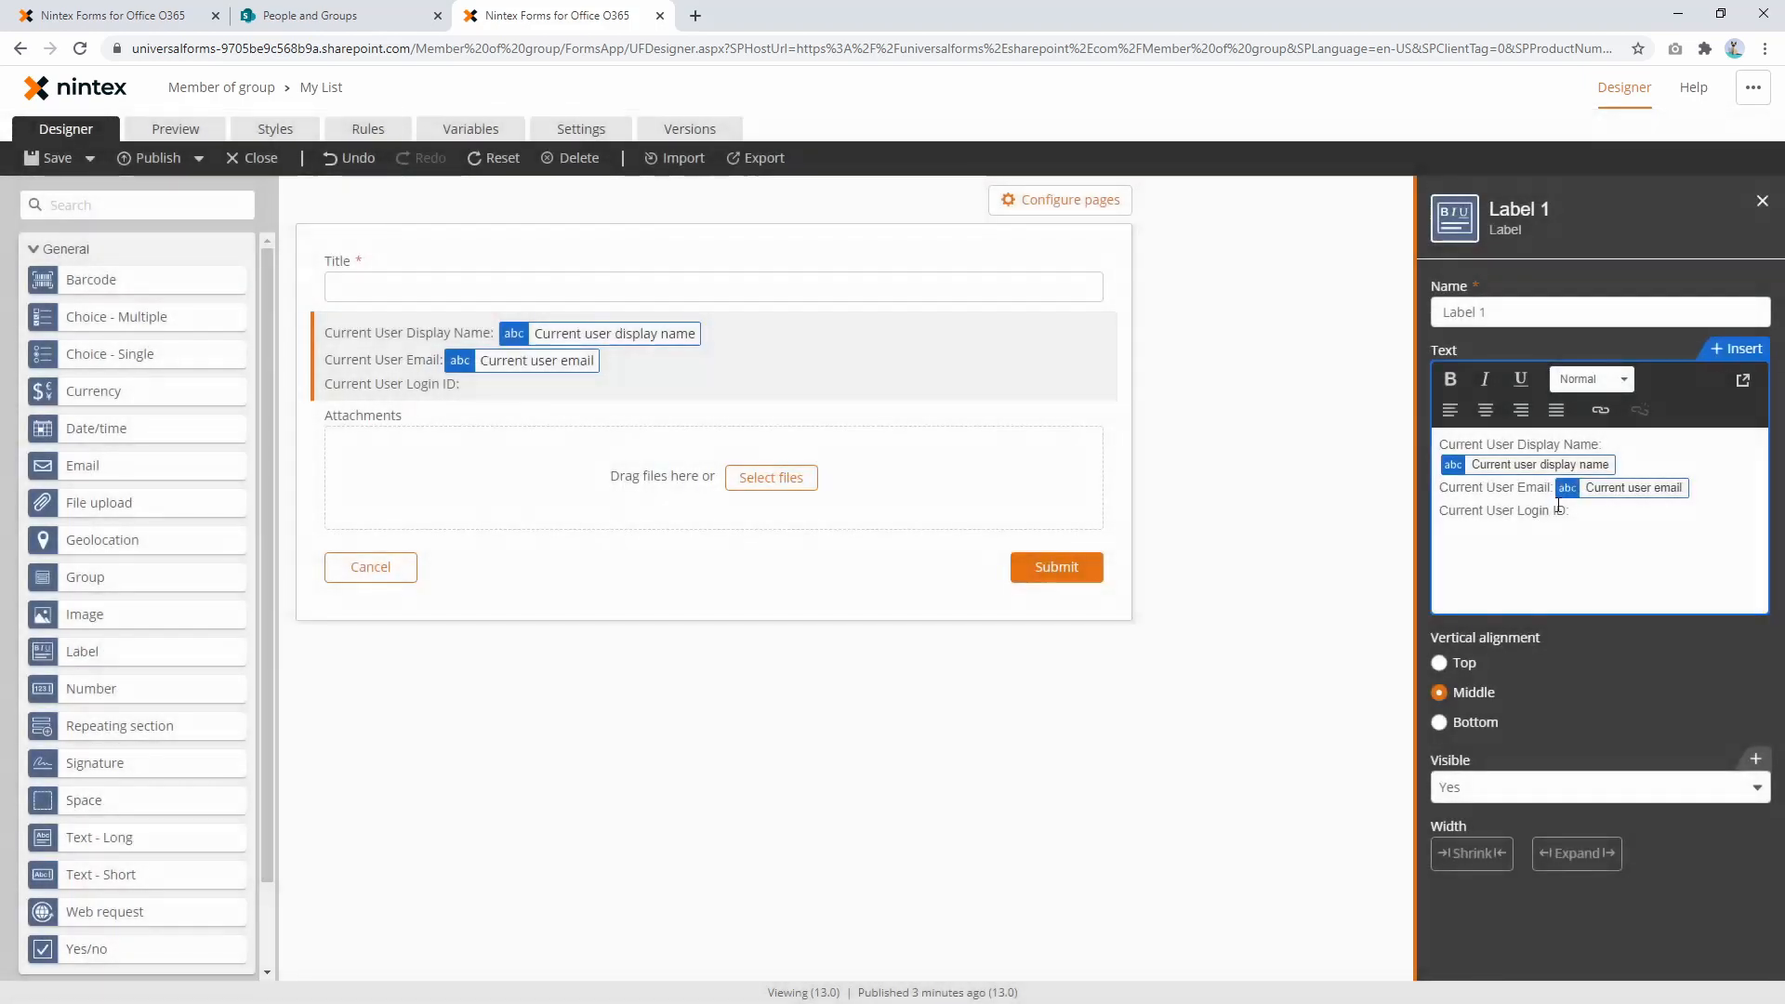
left_click(1737, 348)
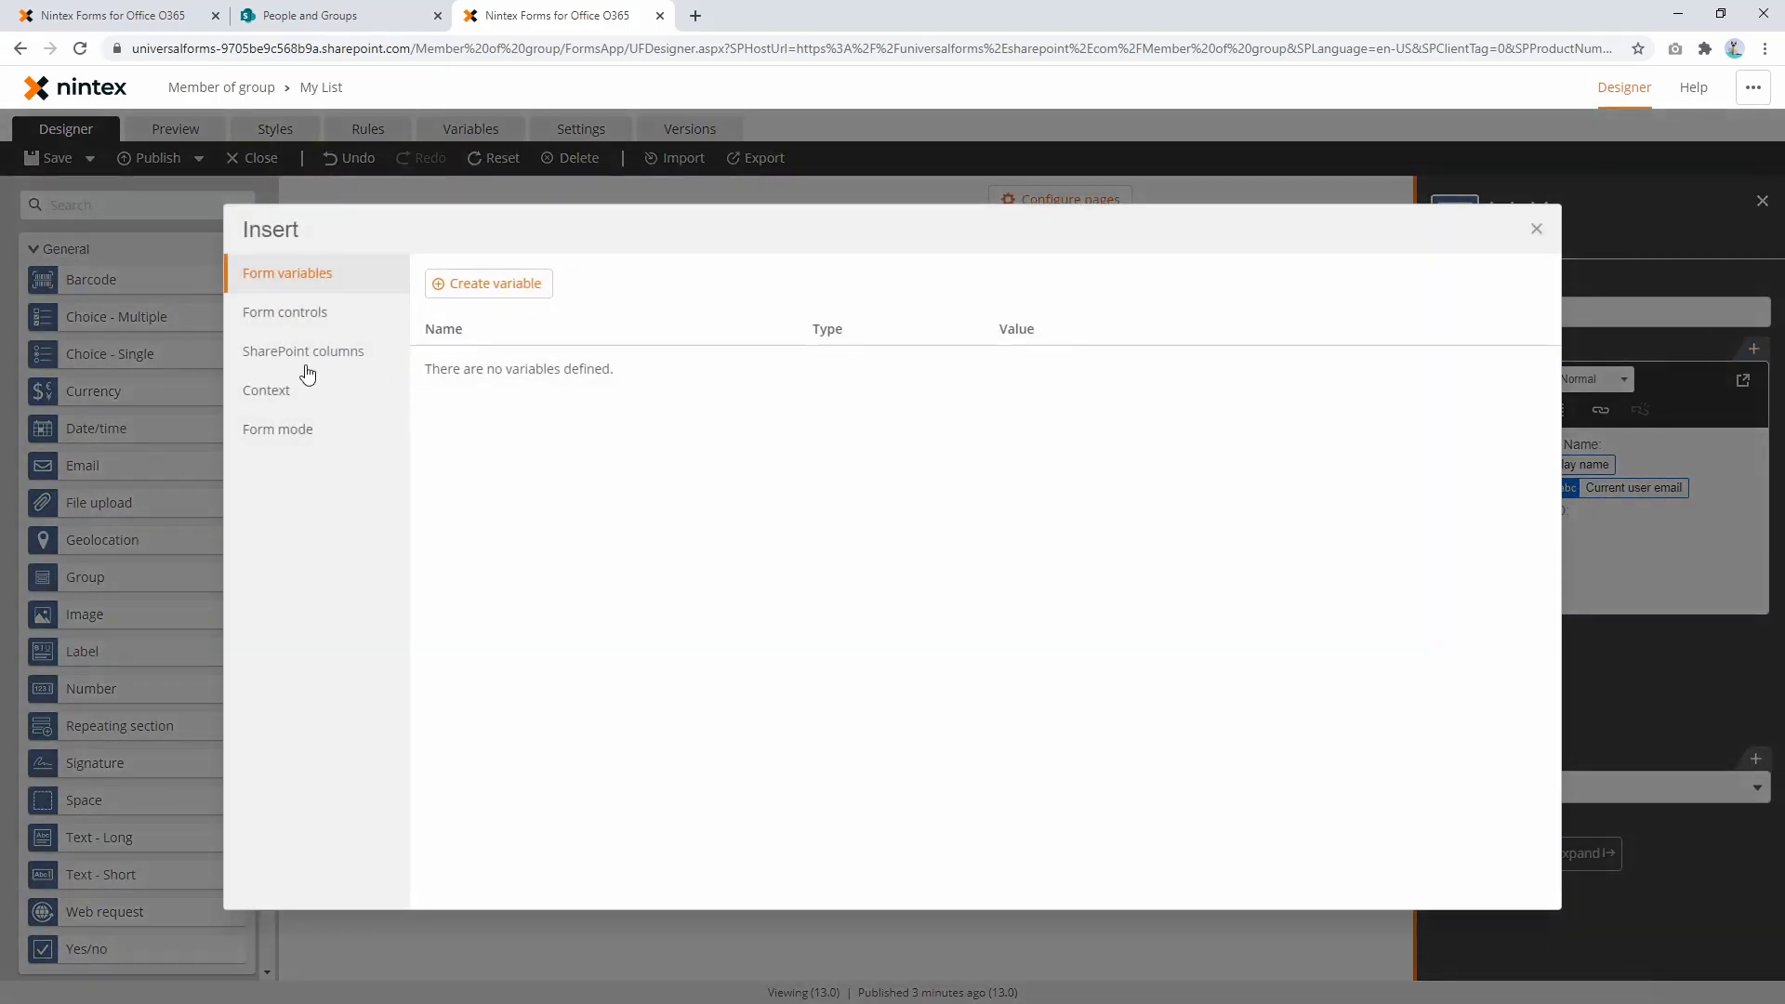
left_click(278, 391)
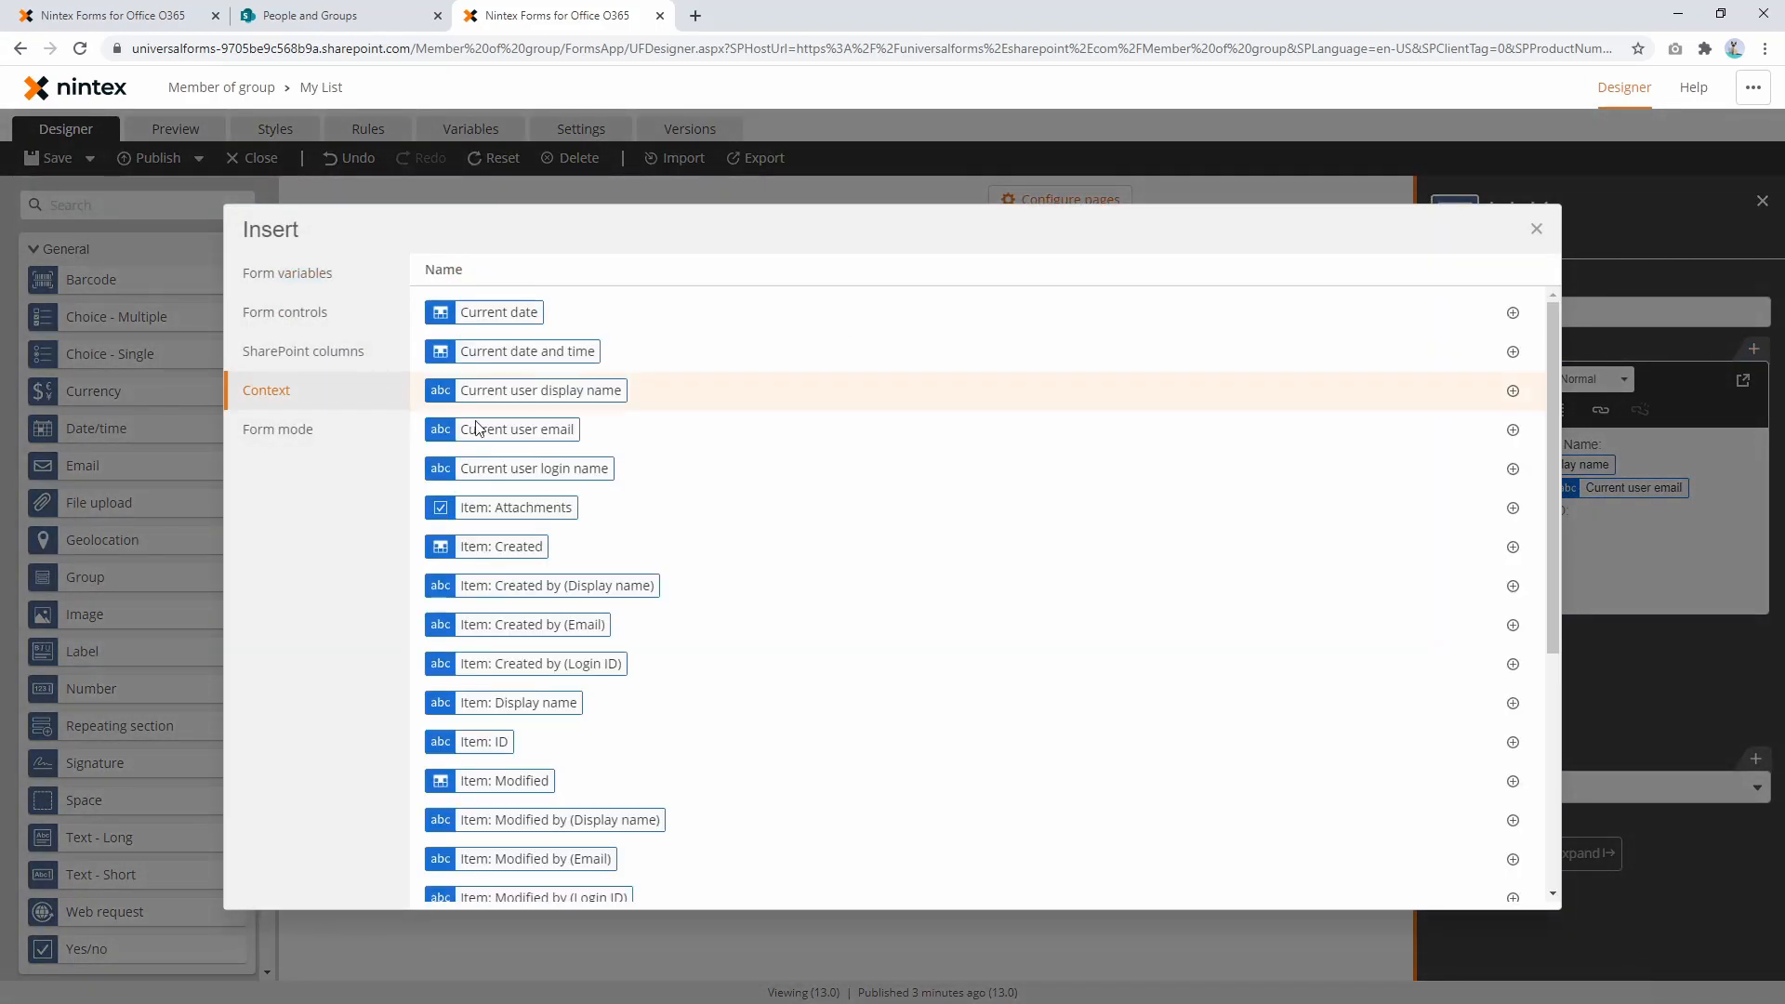
left_click(588, 474)
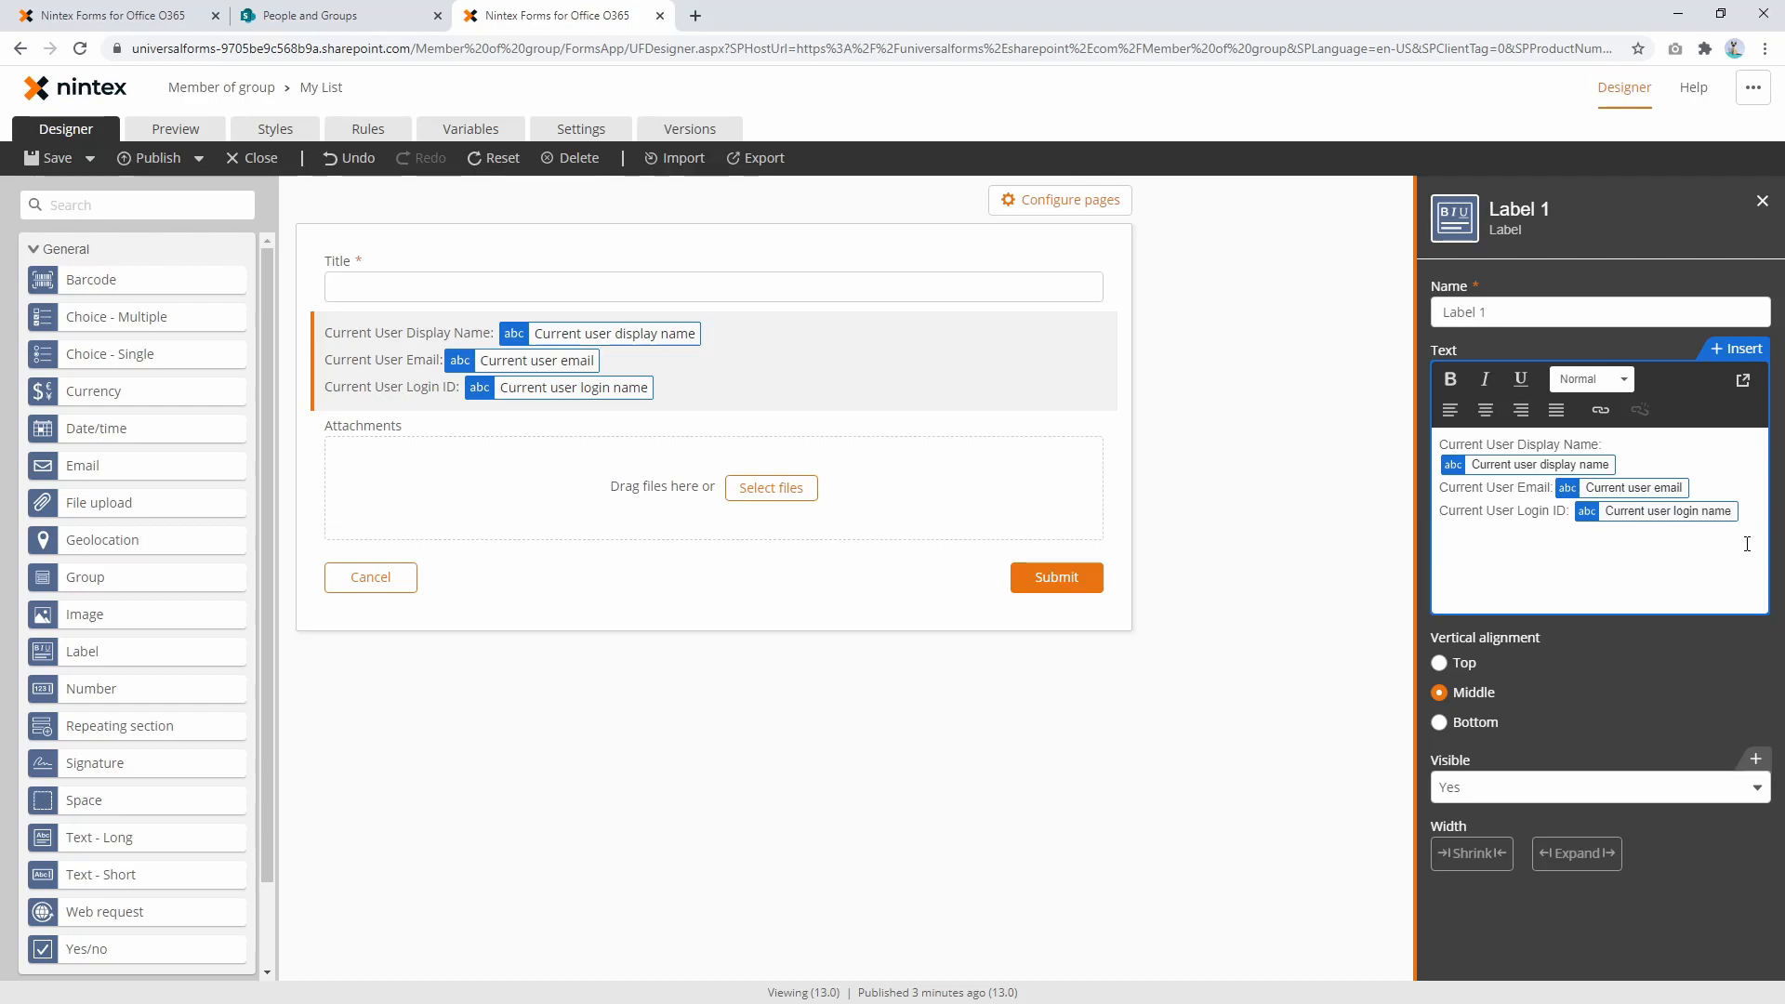
Step: Add the line "Item Created By Display Name:" below a blank line in the label text and paste two copies beneath it
type("Item Created By")
key("BackSpace")
type("Display Name:")
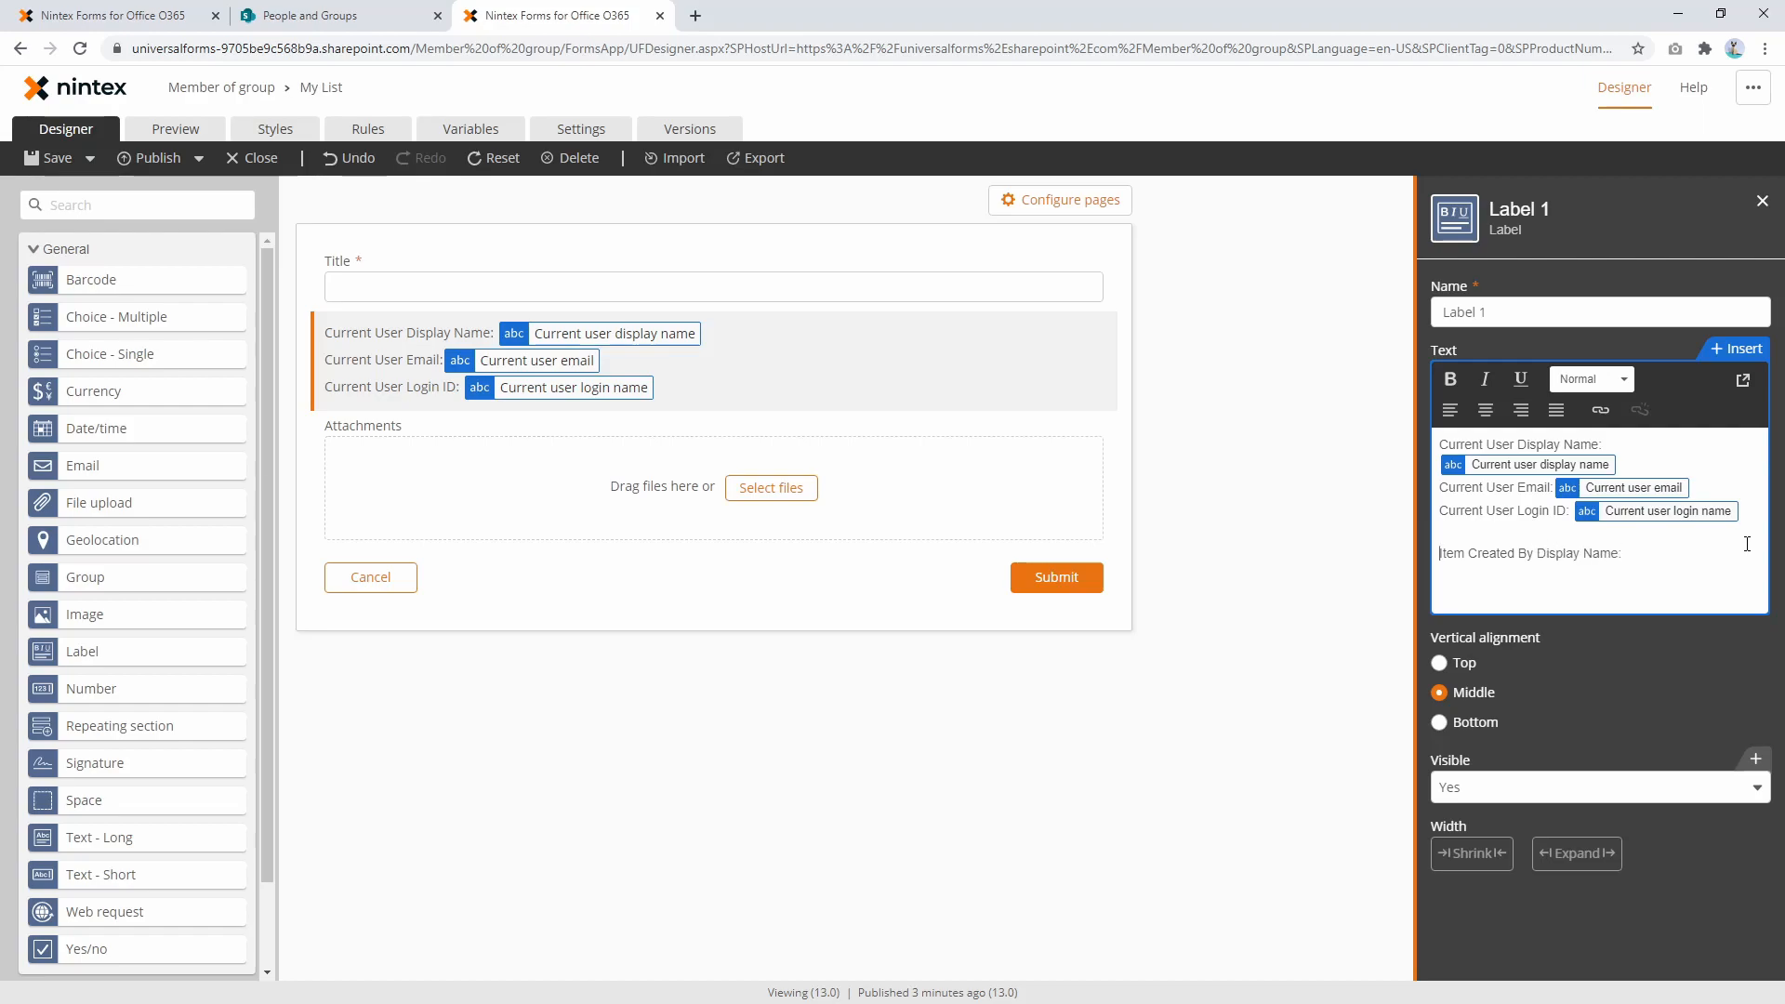
key("shift+End")
key("ctrl+c")
key("End")
key("ctrl+v")
key("Return")
key("ctrl+v")
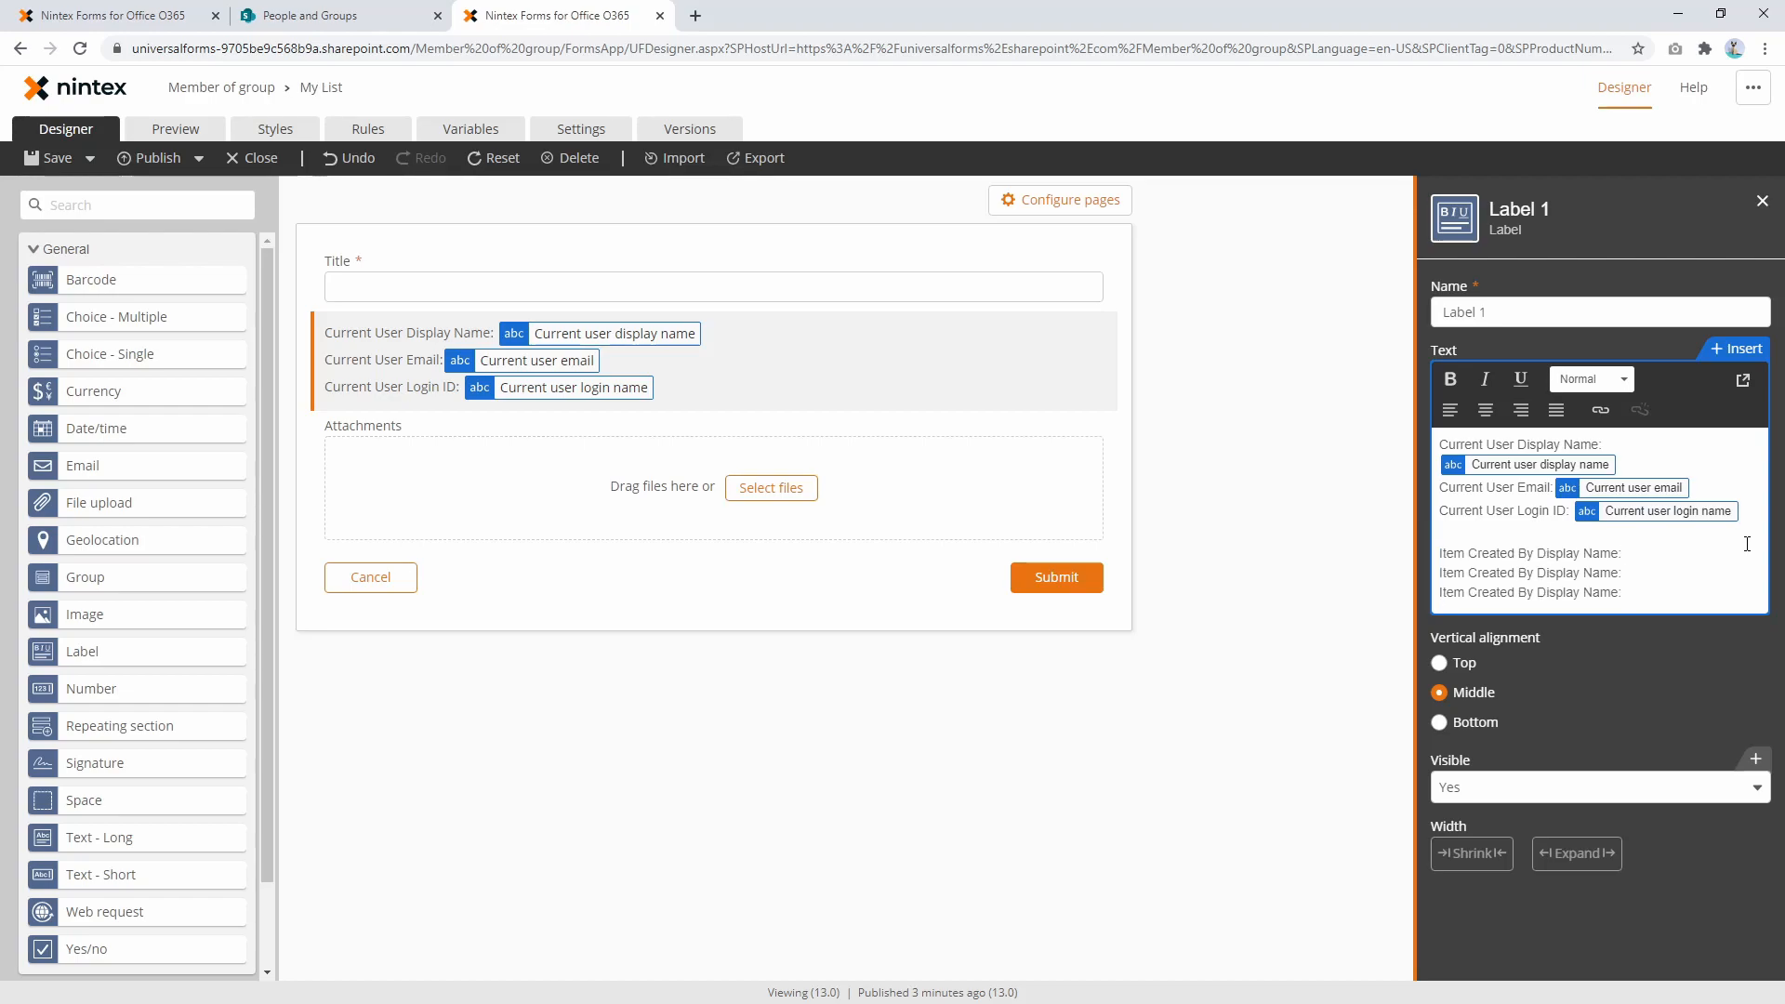
Step: Change the two copied lines to "Item Created By Email:" and "Item Created By Login ID:"
key("ctrl+shift+Left")
key("ctrl+shift+Left")
type("Email")
key("ctrl+Left")
key("ctrl+shift+Right")
key("ctrl+shift+Right")
type("Loi")
type("in ID")
Step: Insert the Item: Created by (Display name) context value after the "Item Created By Display Name:" caption
triple_click(1747, 548)
left_click(1737, 558)
left_click(1737, 348)
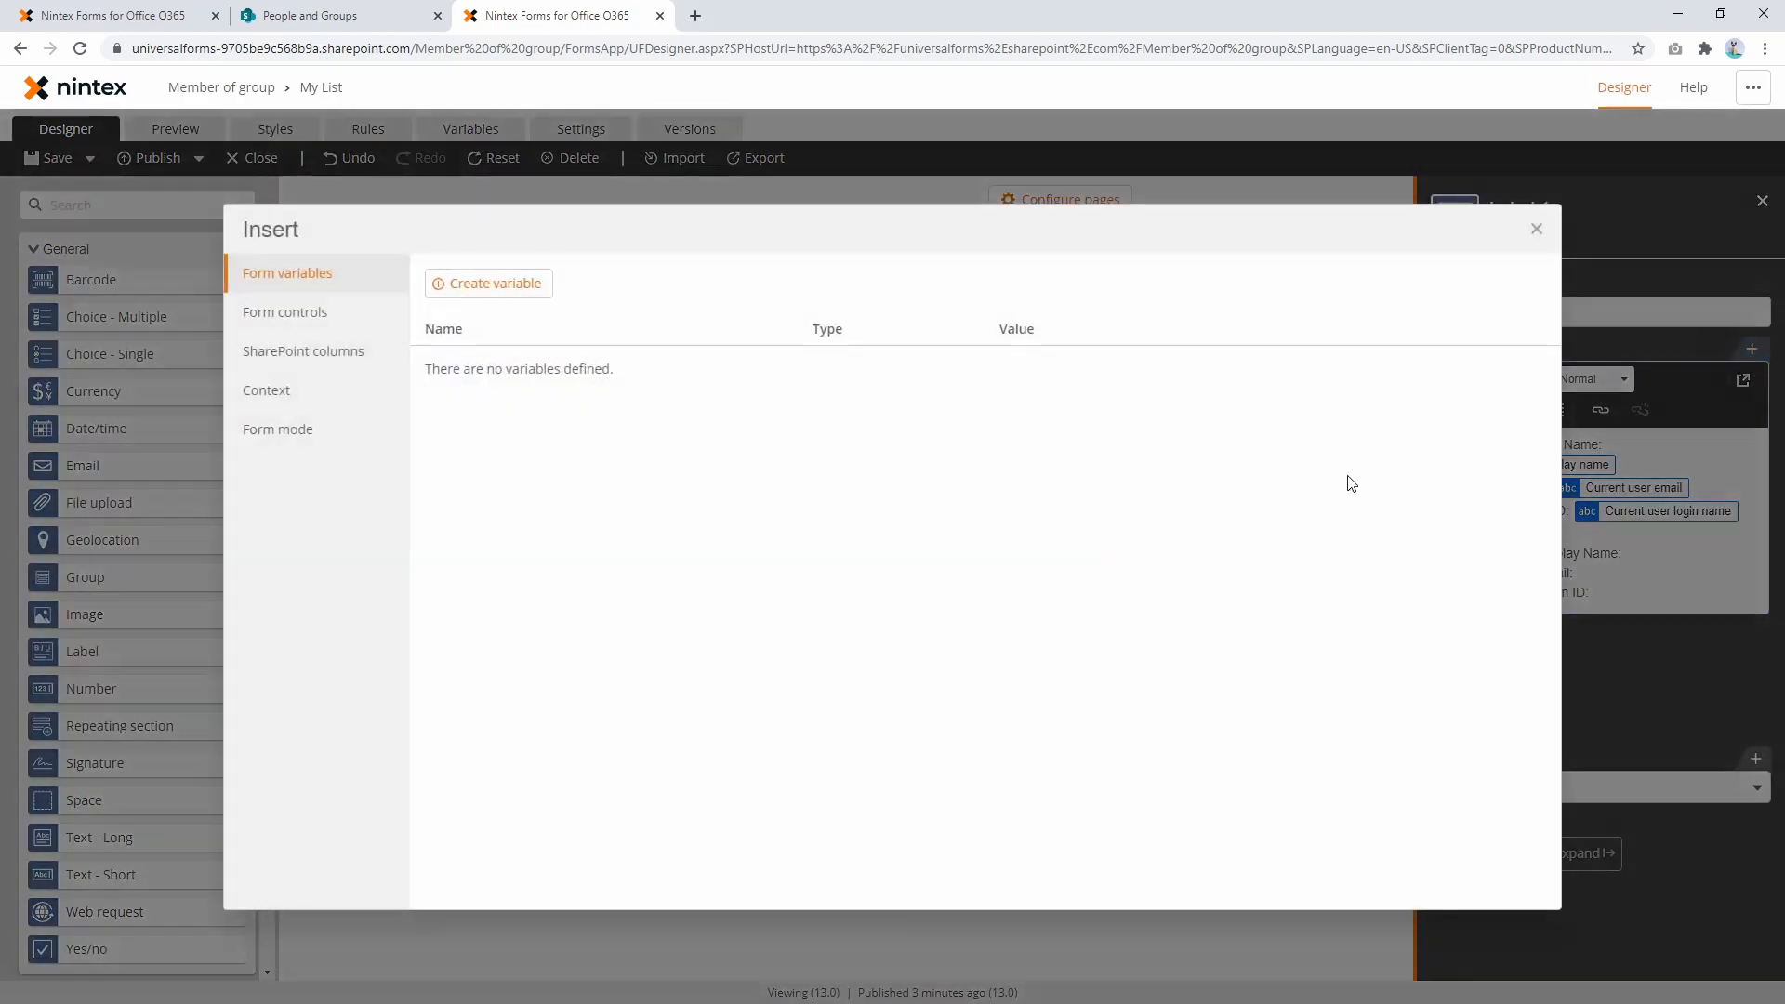
left_click(270, 390)
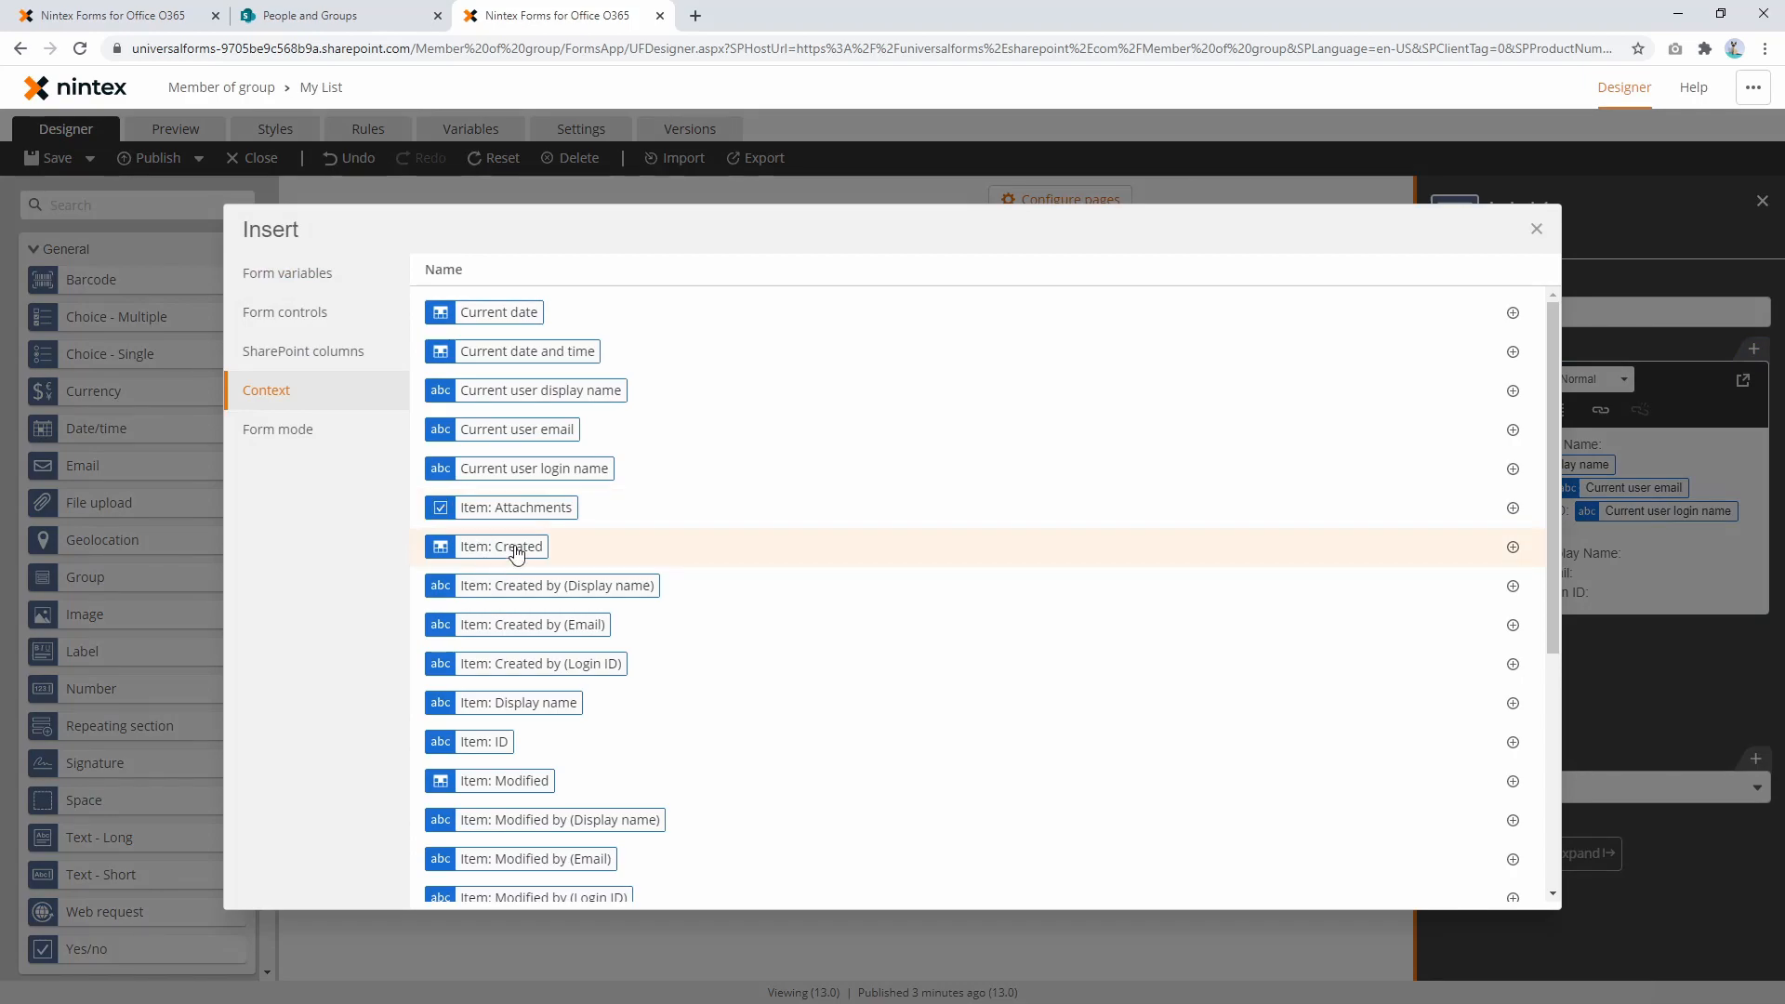
left_click(621, 593)
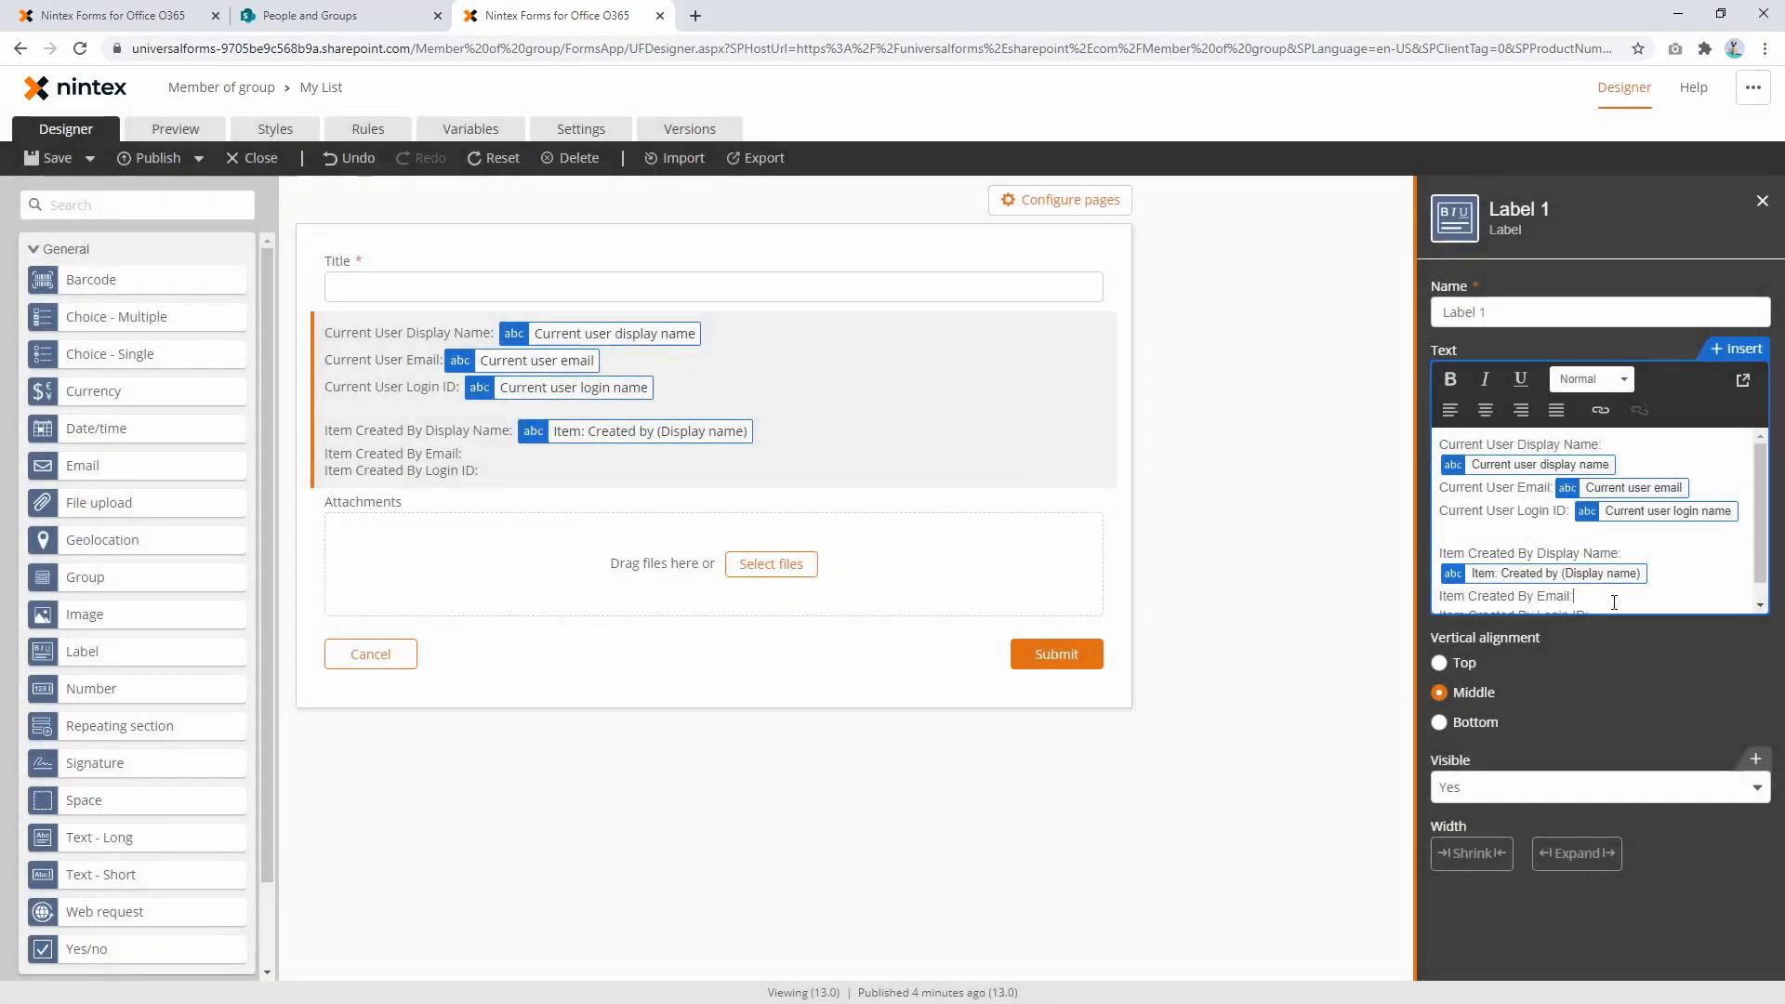
Step: Insert the Item: Created by (Email) and Item: Created by (Login ID) context values after their matching captions
left_click(1738, 350)
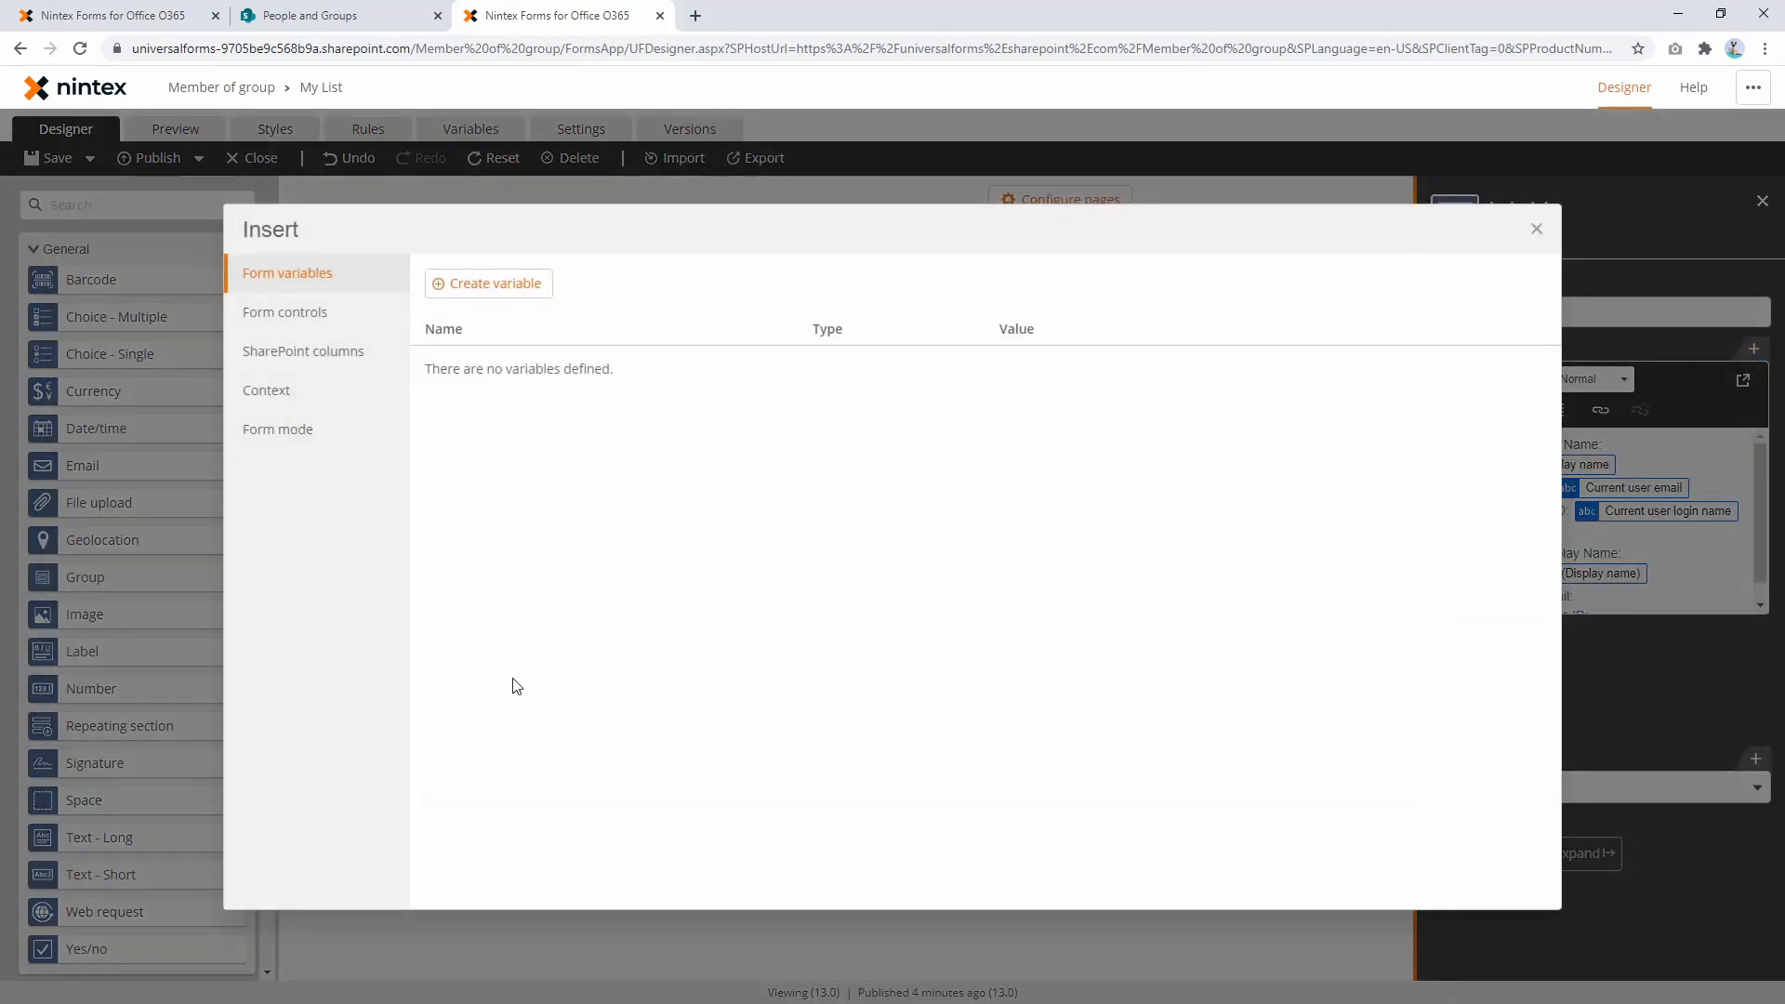
left_click(269, 406)
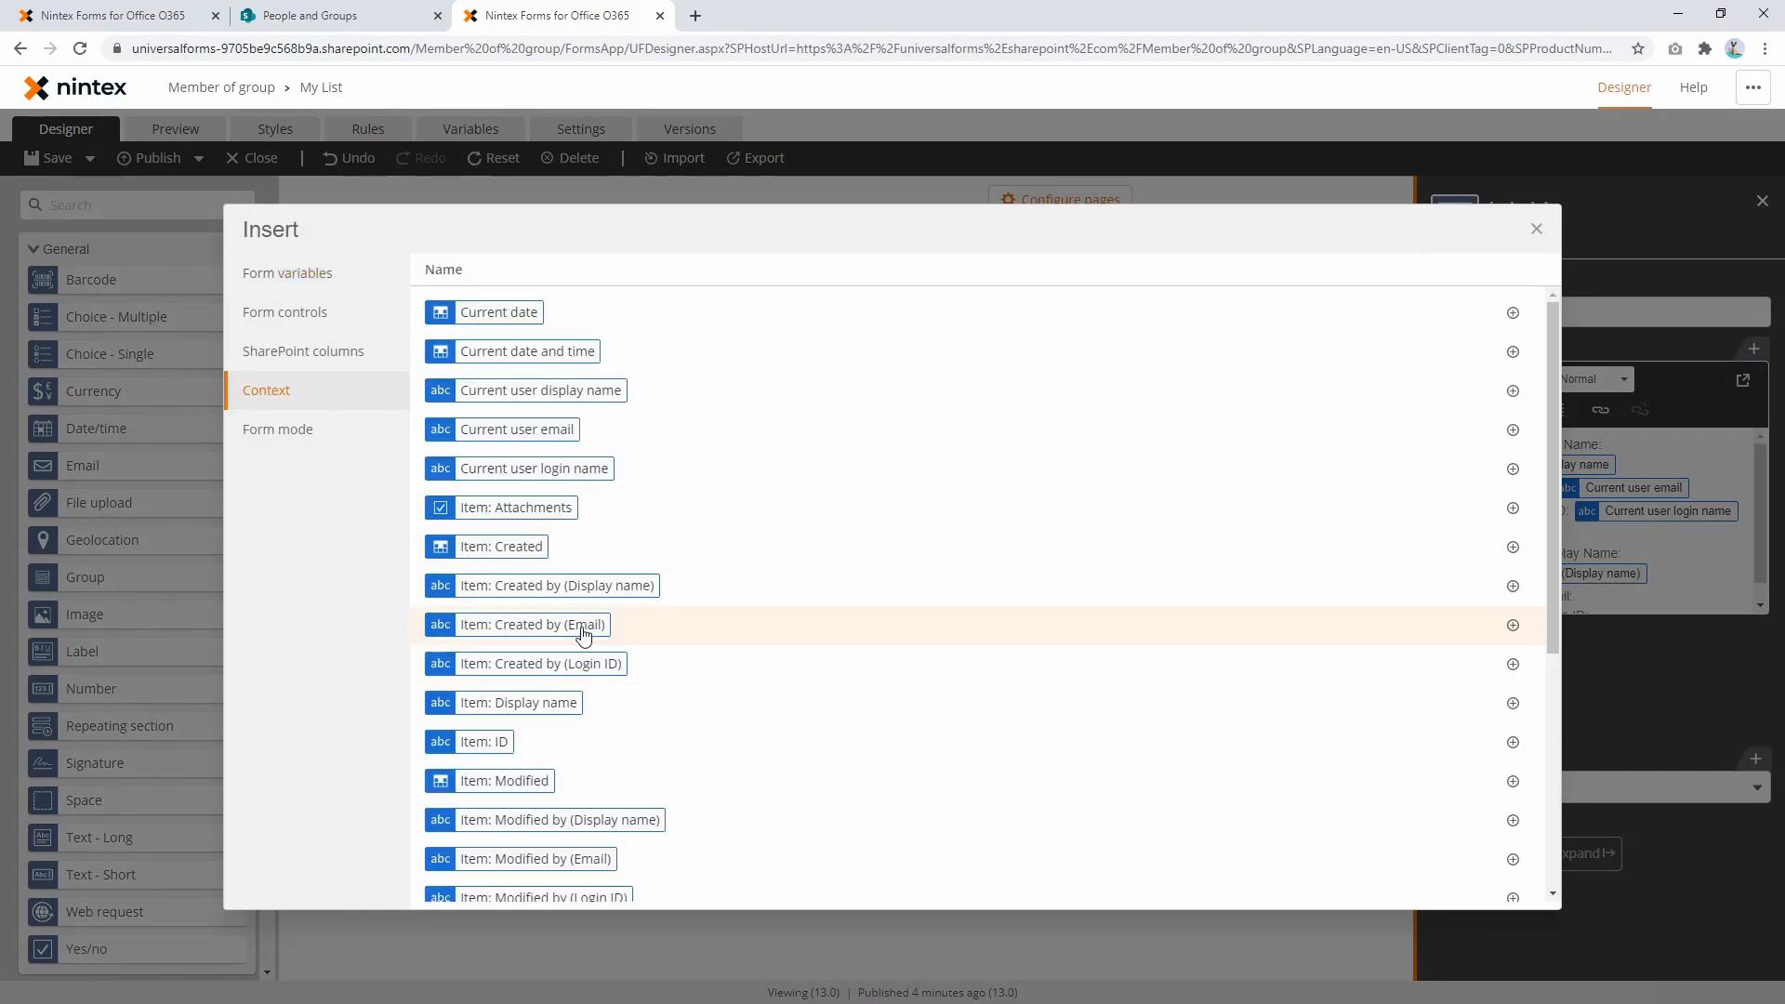
left_click(583, 625)
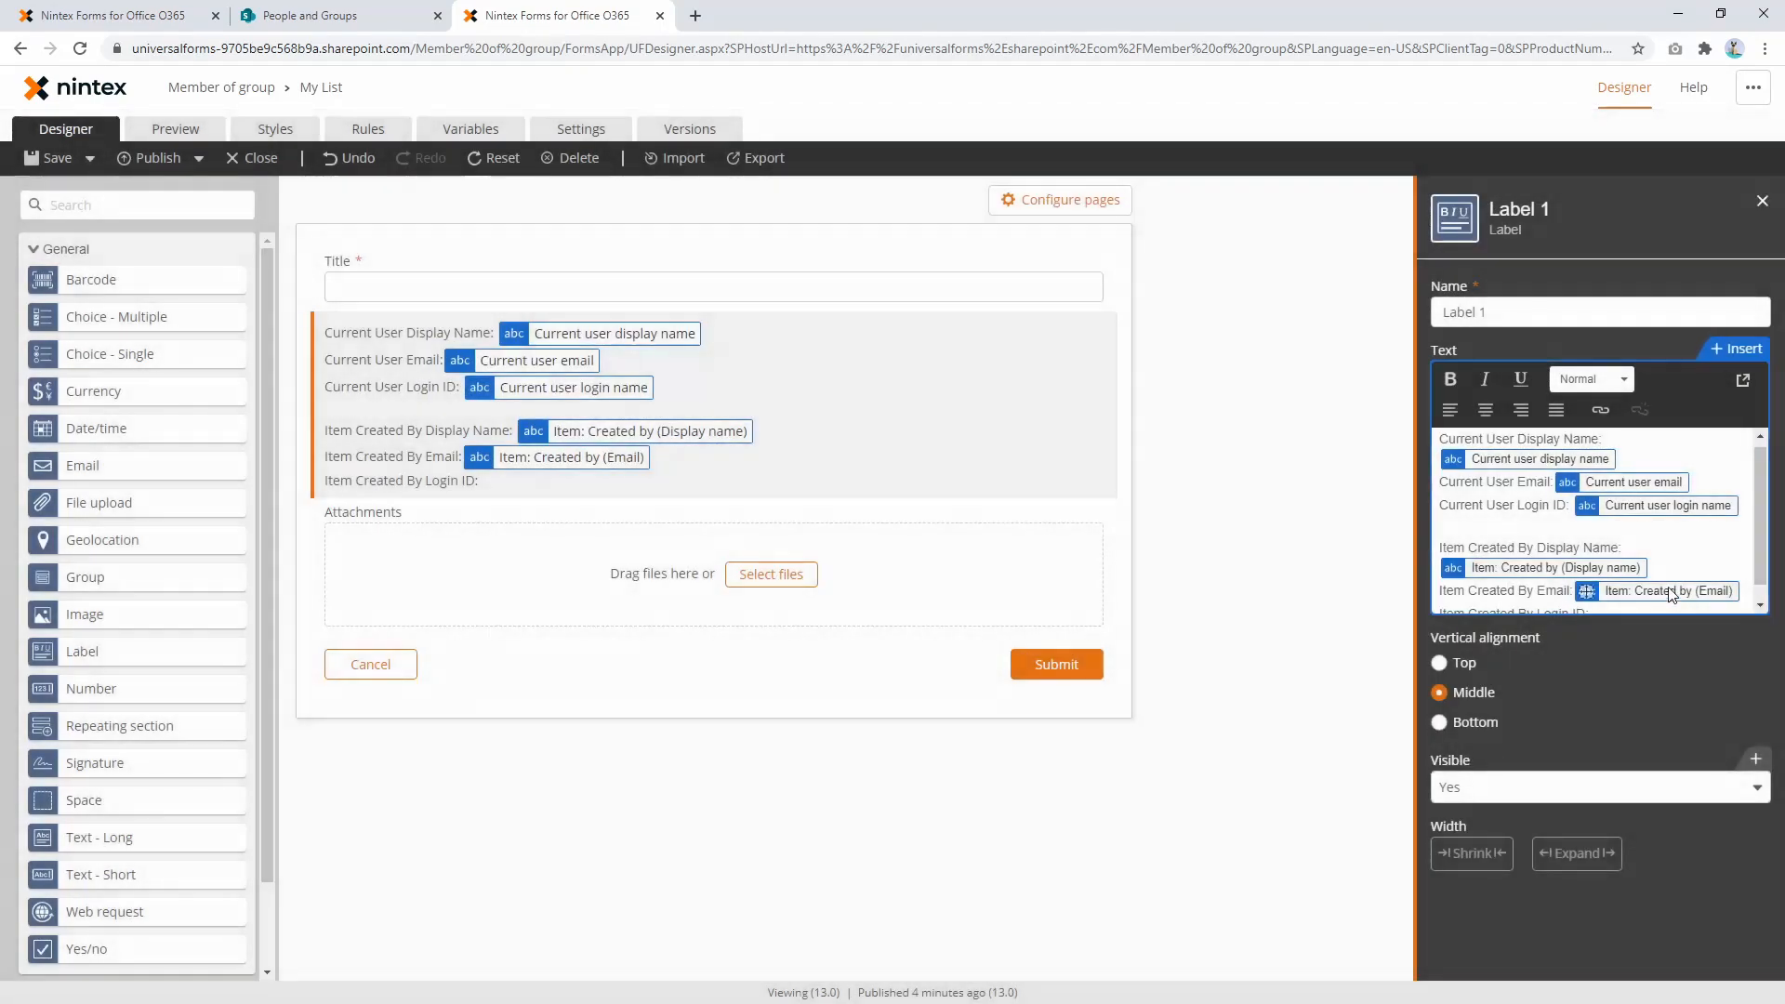
left_click(1738, 349)
left_click(265, 394)
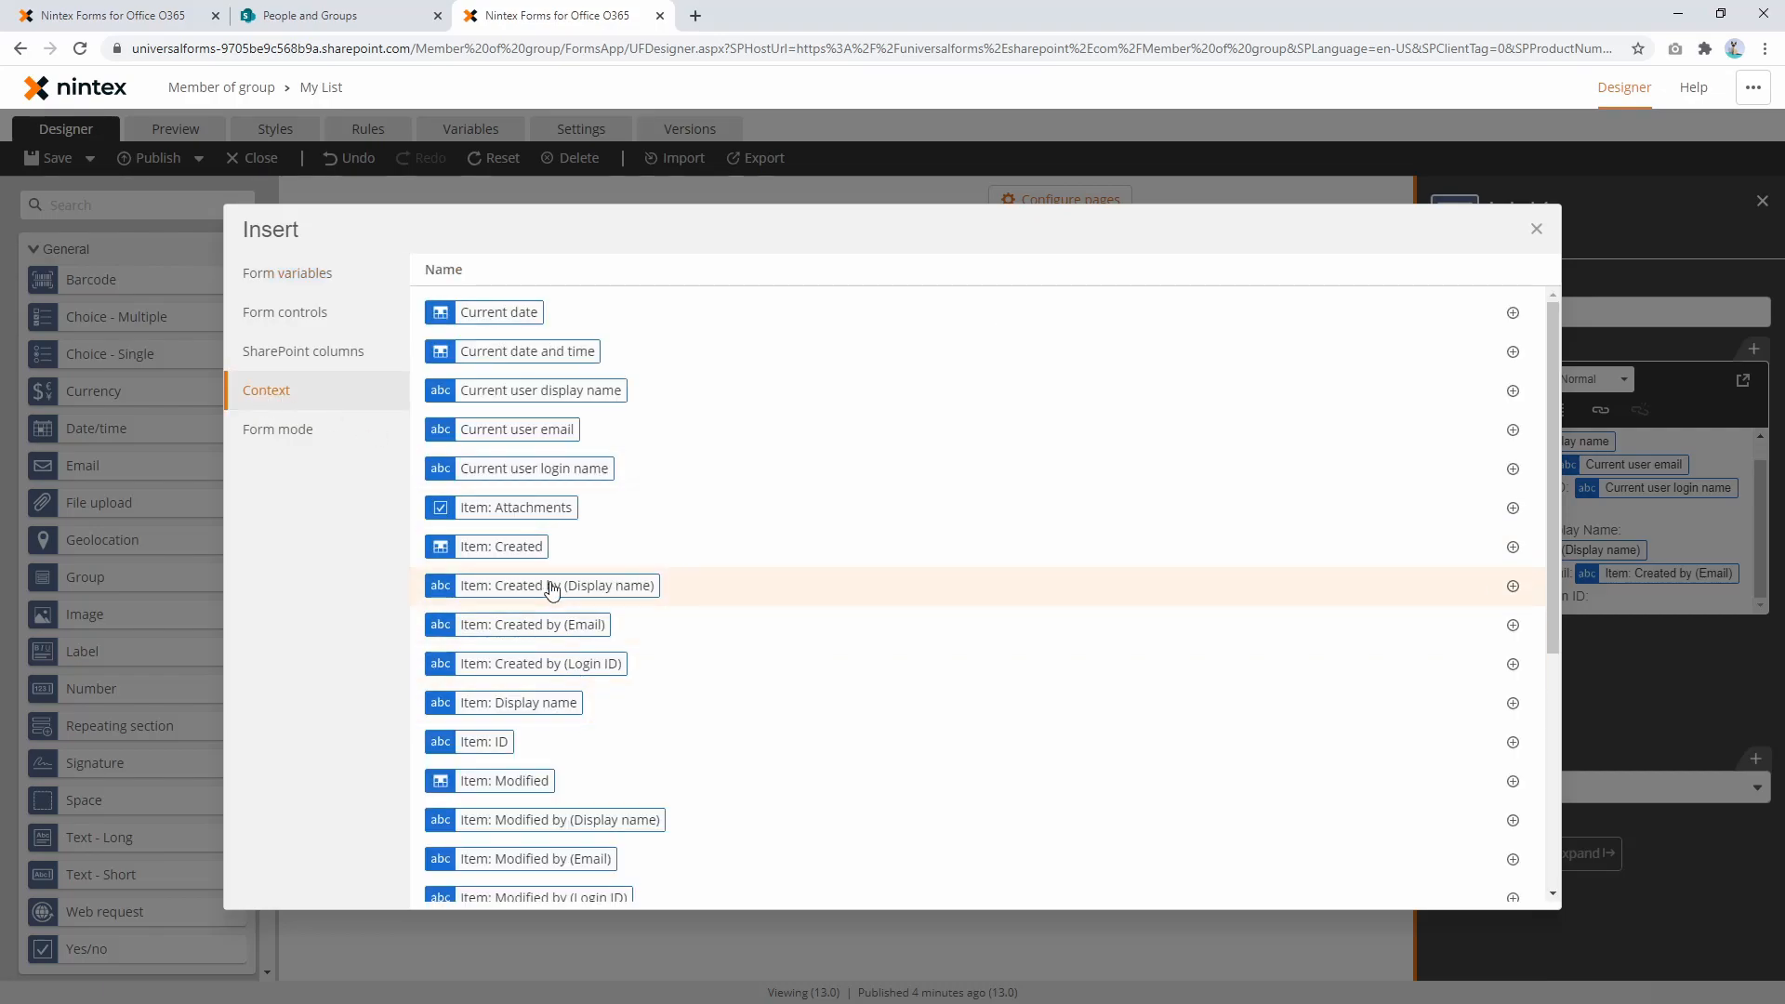
left_click(591, 663)
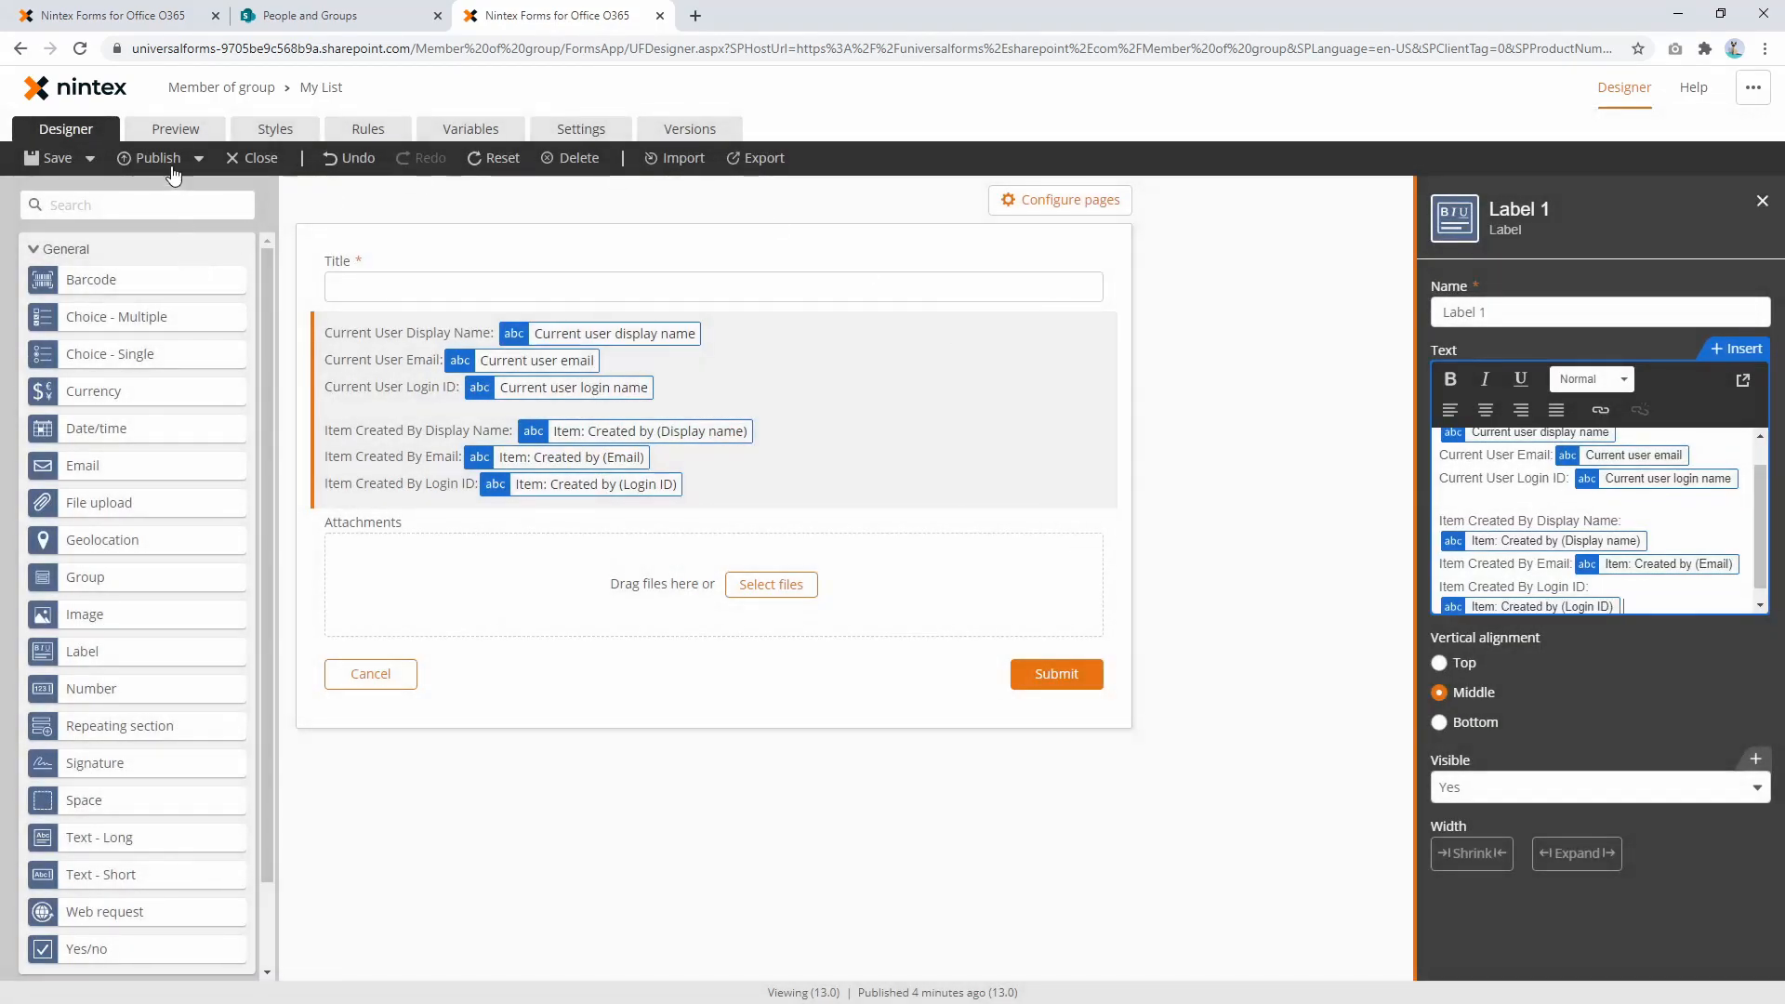
Step: Preview the form, return to the design and publish it
left_click(175, 128)
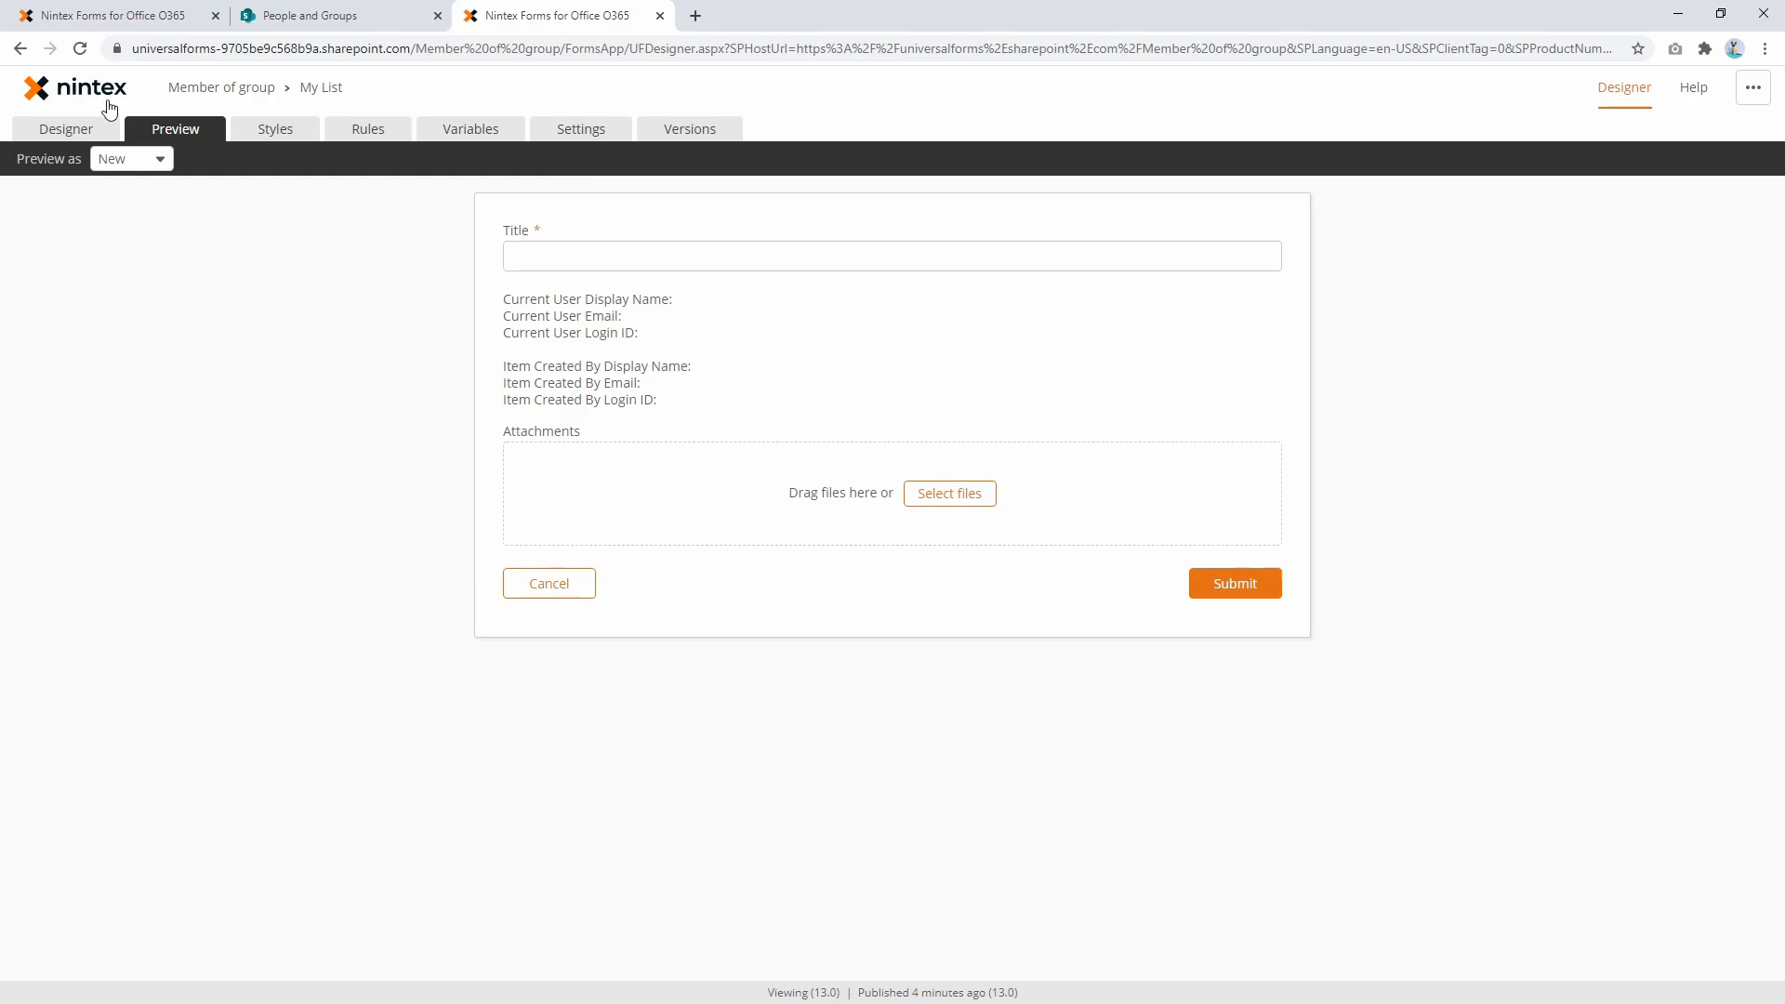
left_click(94, 128)
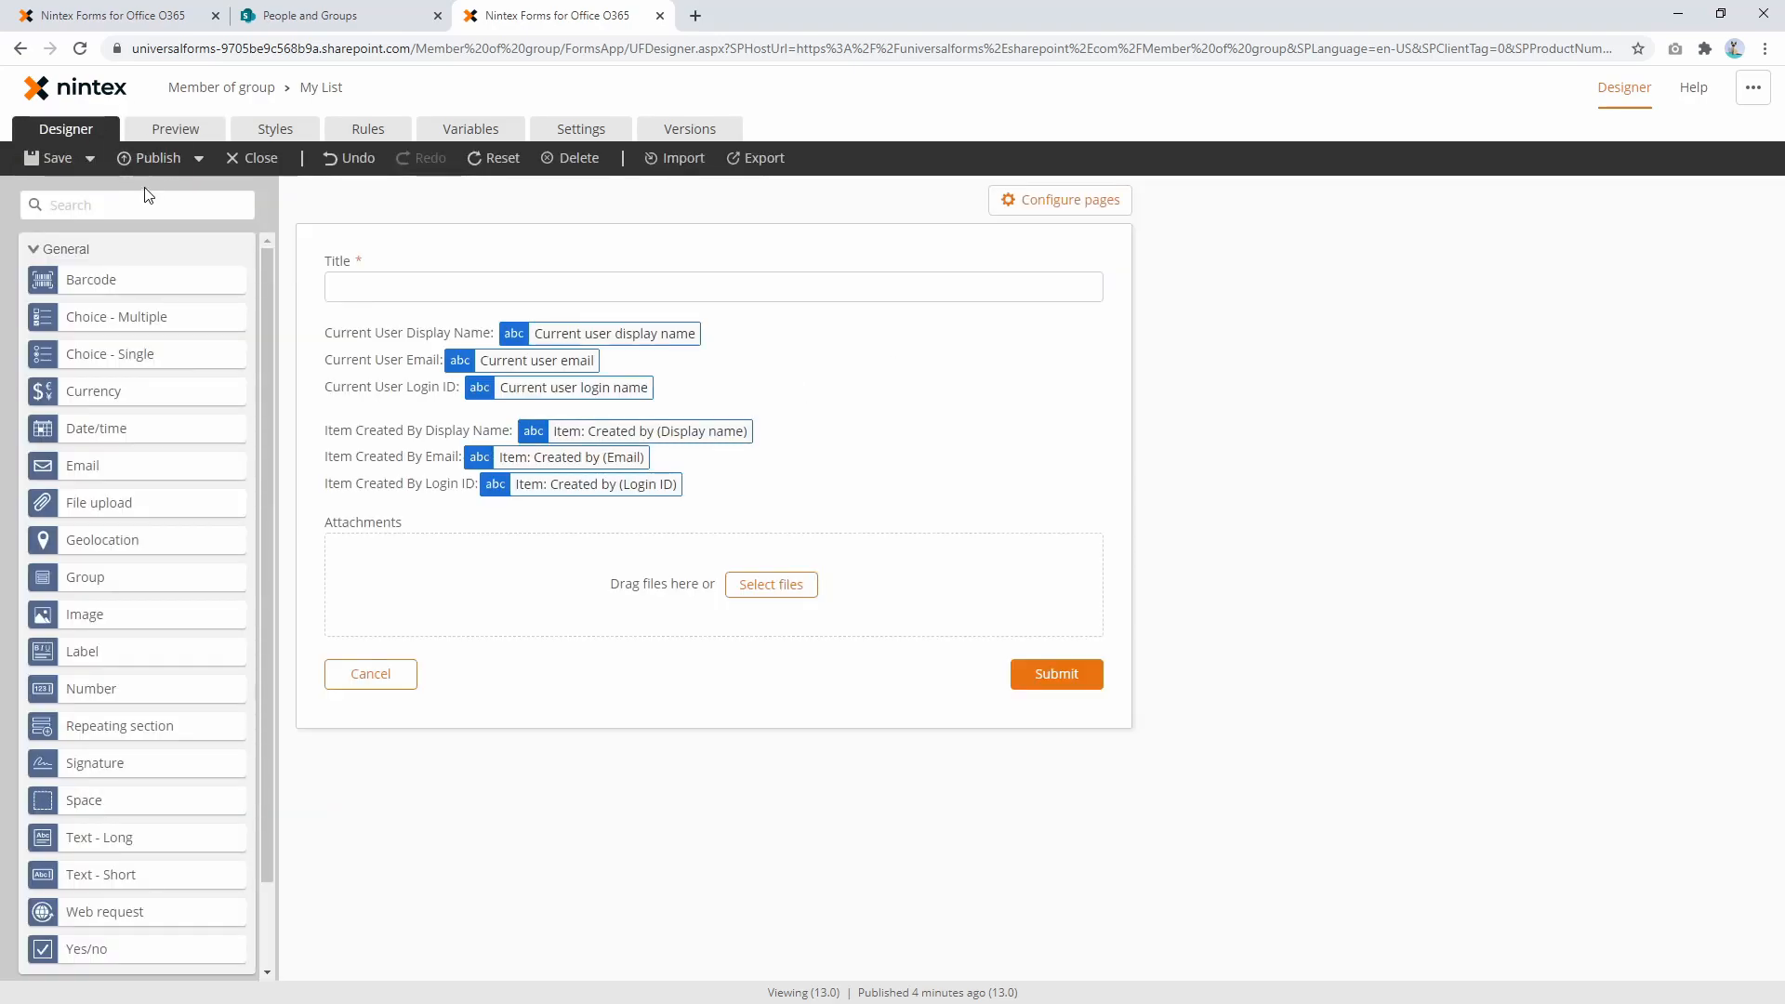
left_click(156, 159)
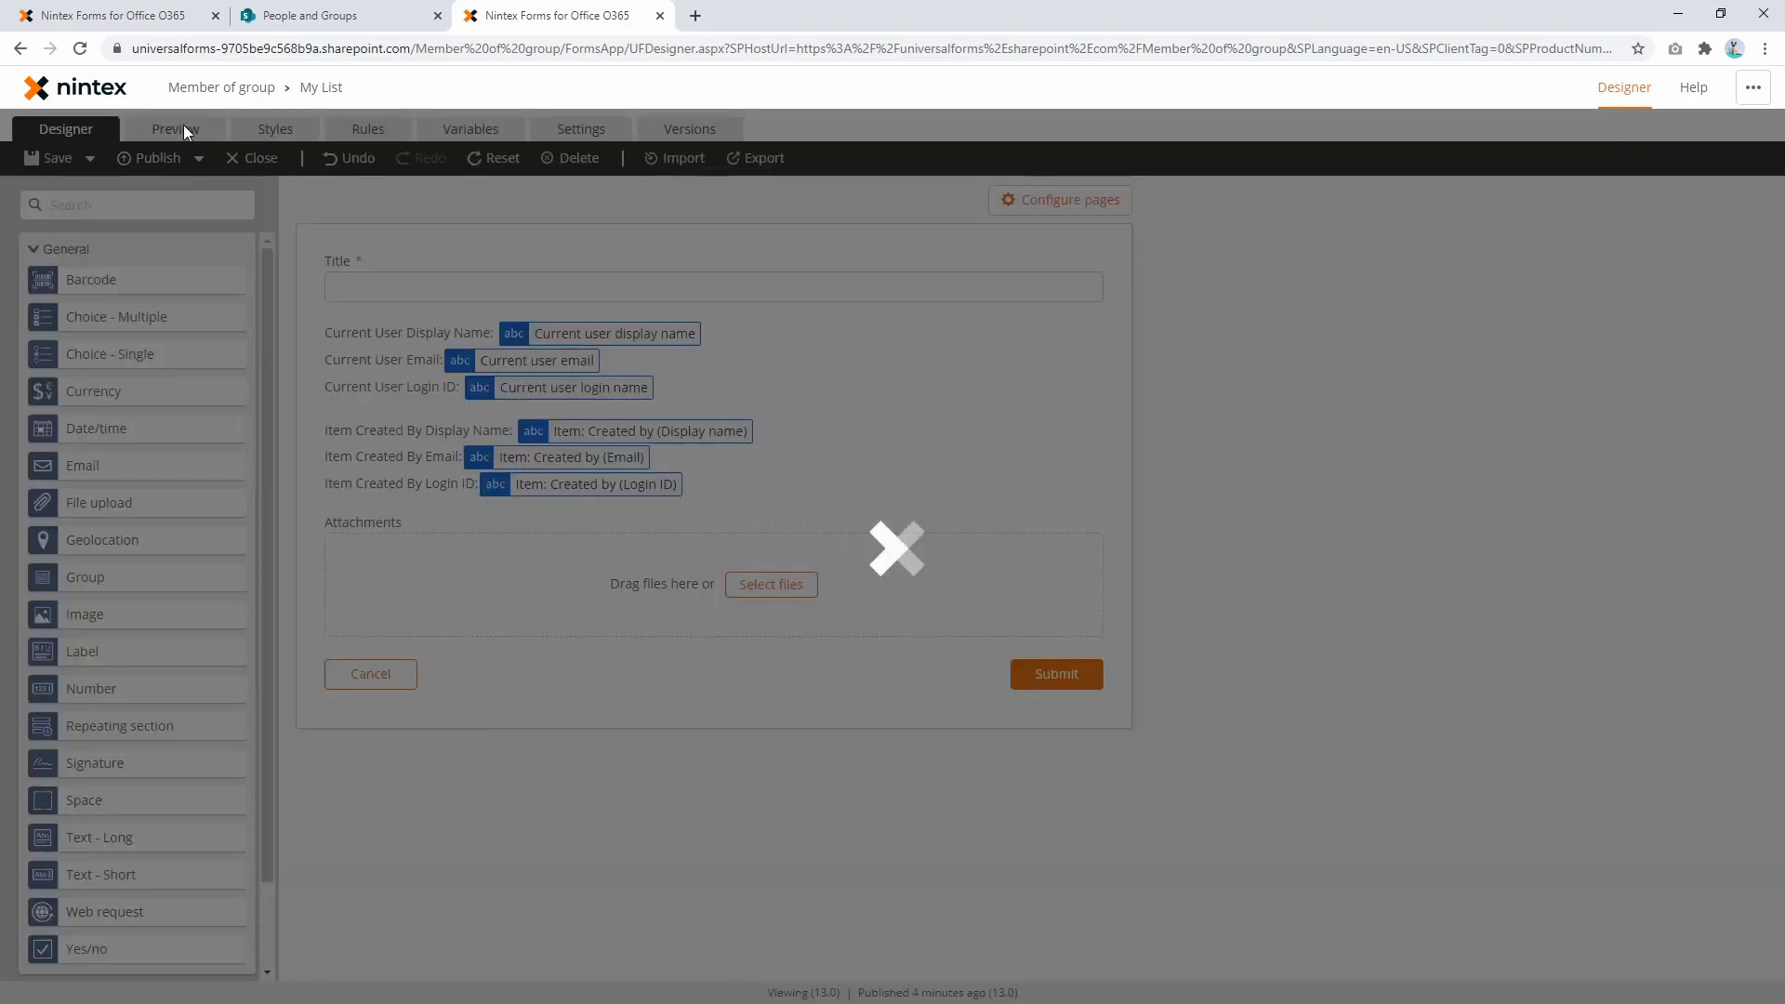
Step: Close the list item open in the other browser tab and start a new item in My List
left_click(146, 13)
left_click(55, 85)
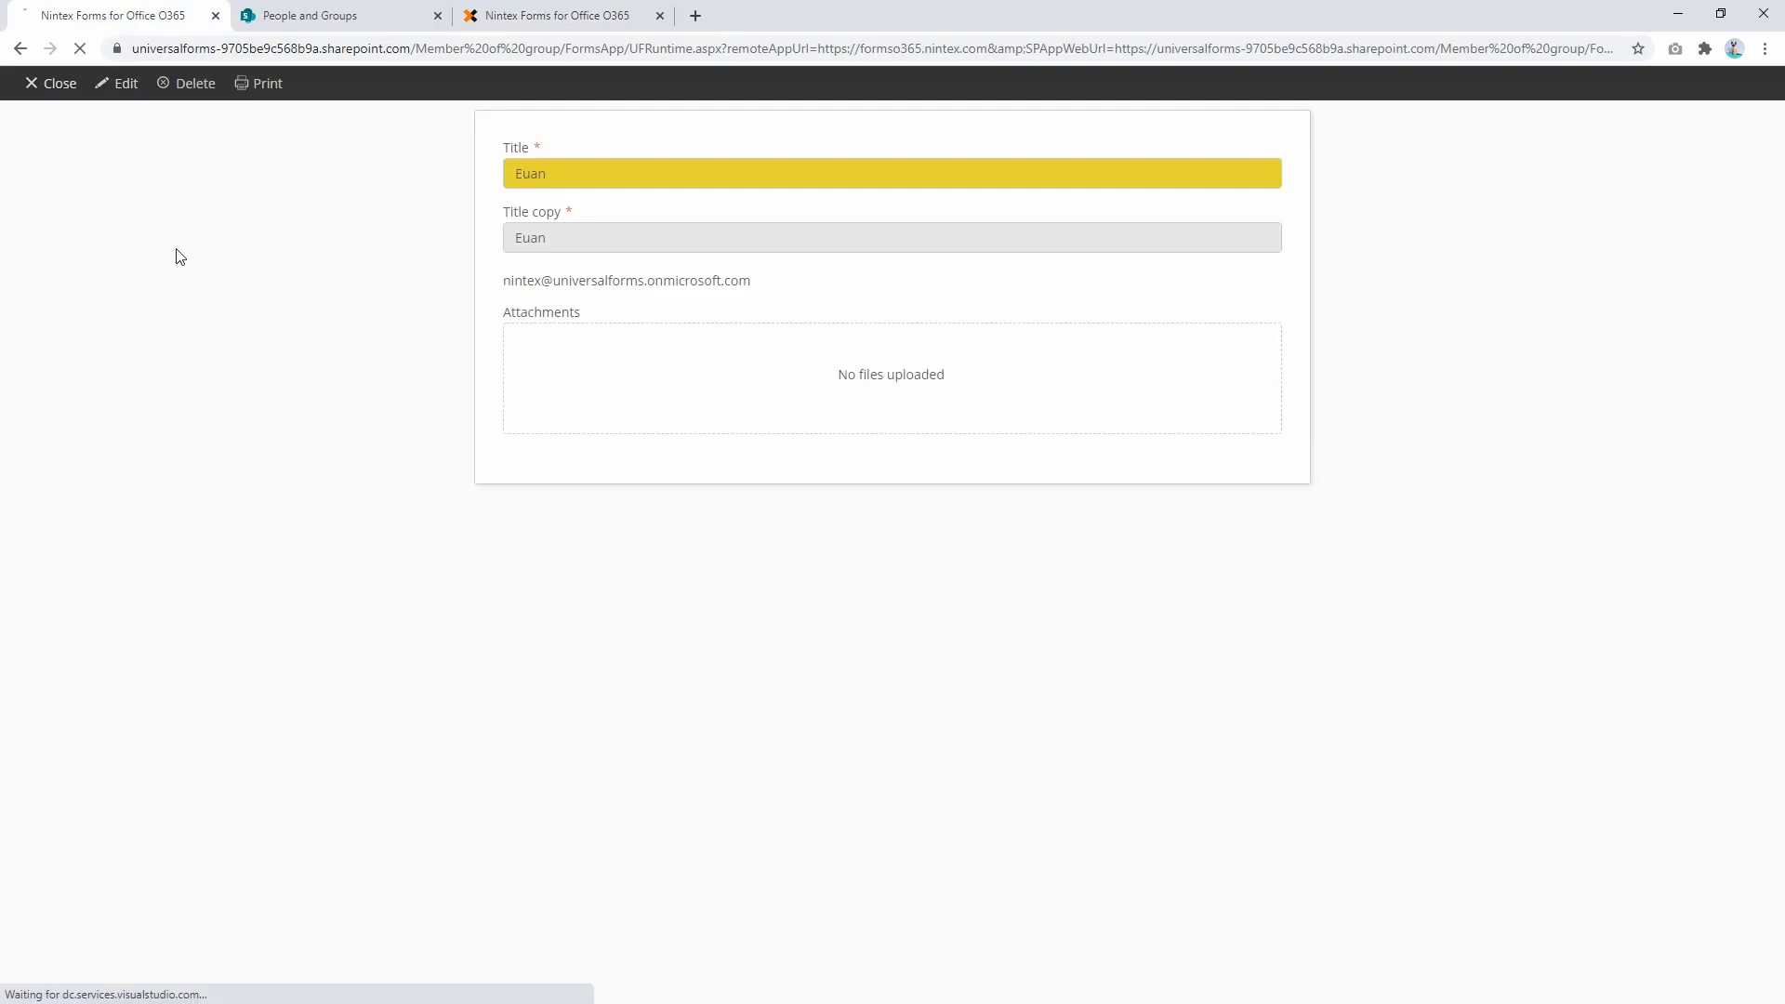
left_click(300, 392)
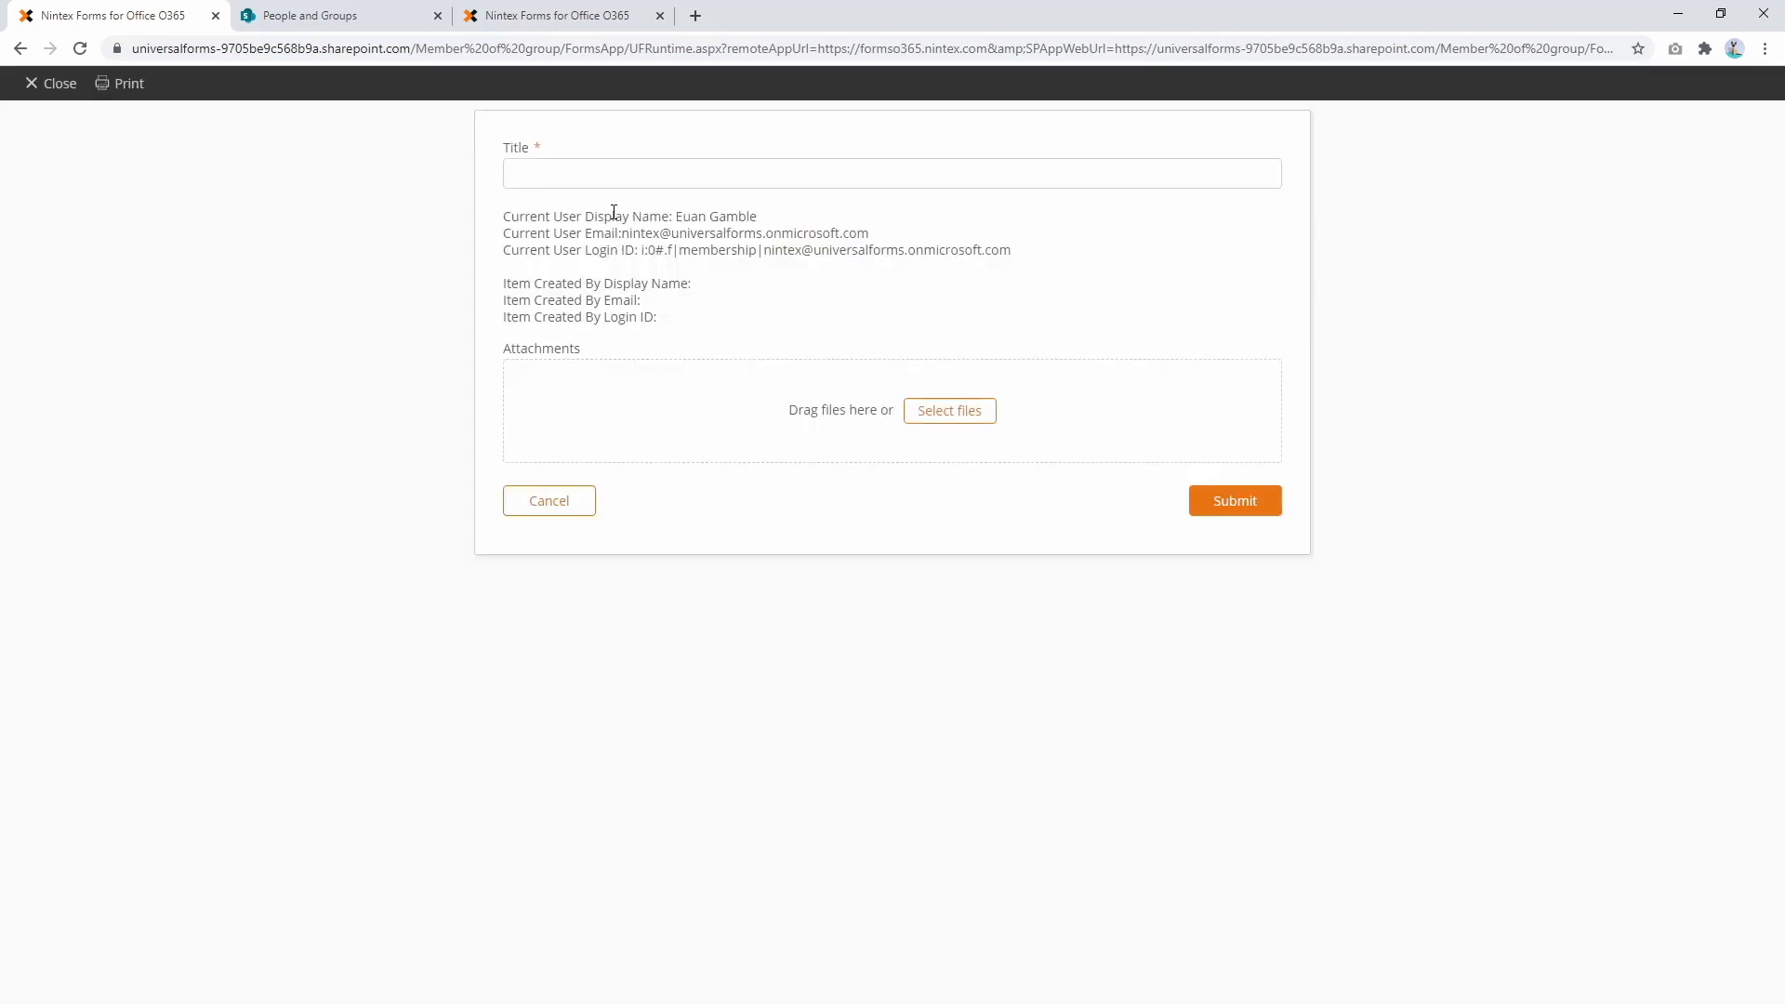
Step: Examine the current user details, the login ID prefix and the Item Created By lines on the new item form
left_click_drag(503, 215, 923, 250)
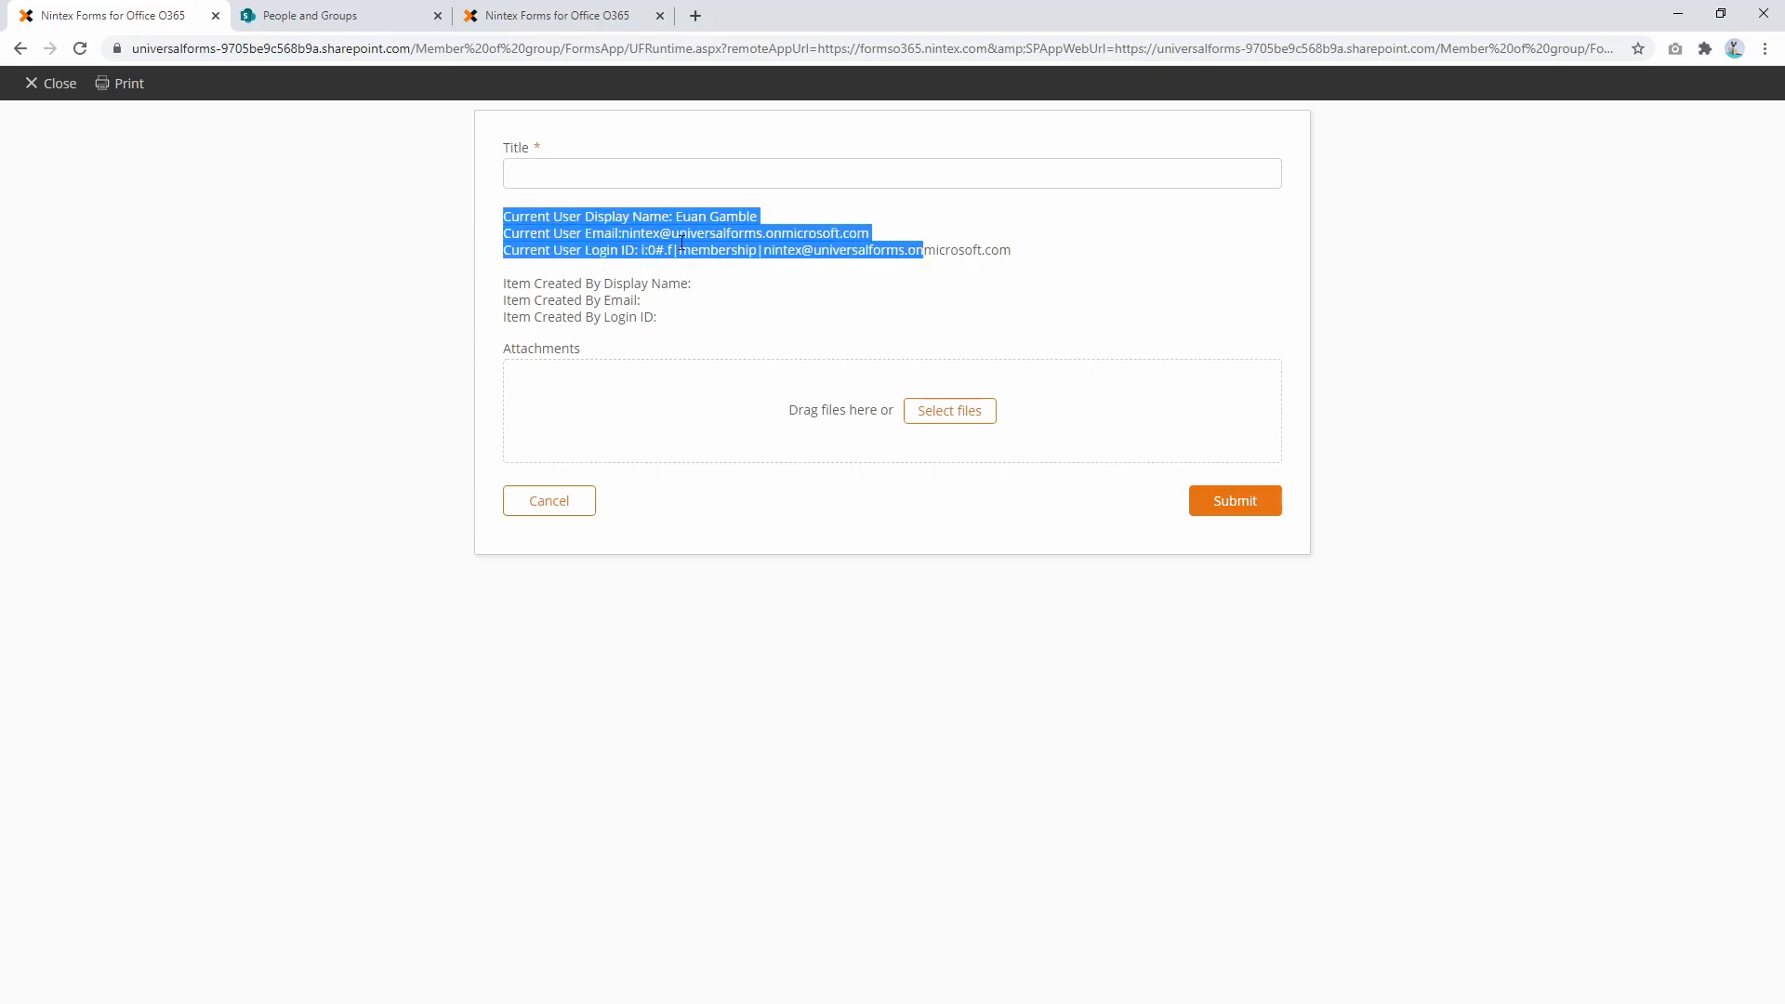
left_click(890, 231)
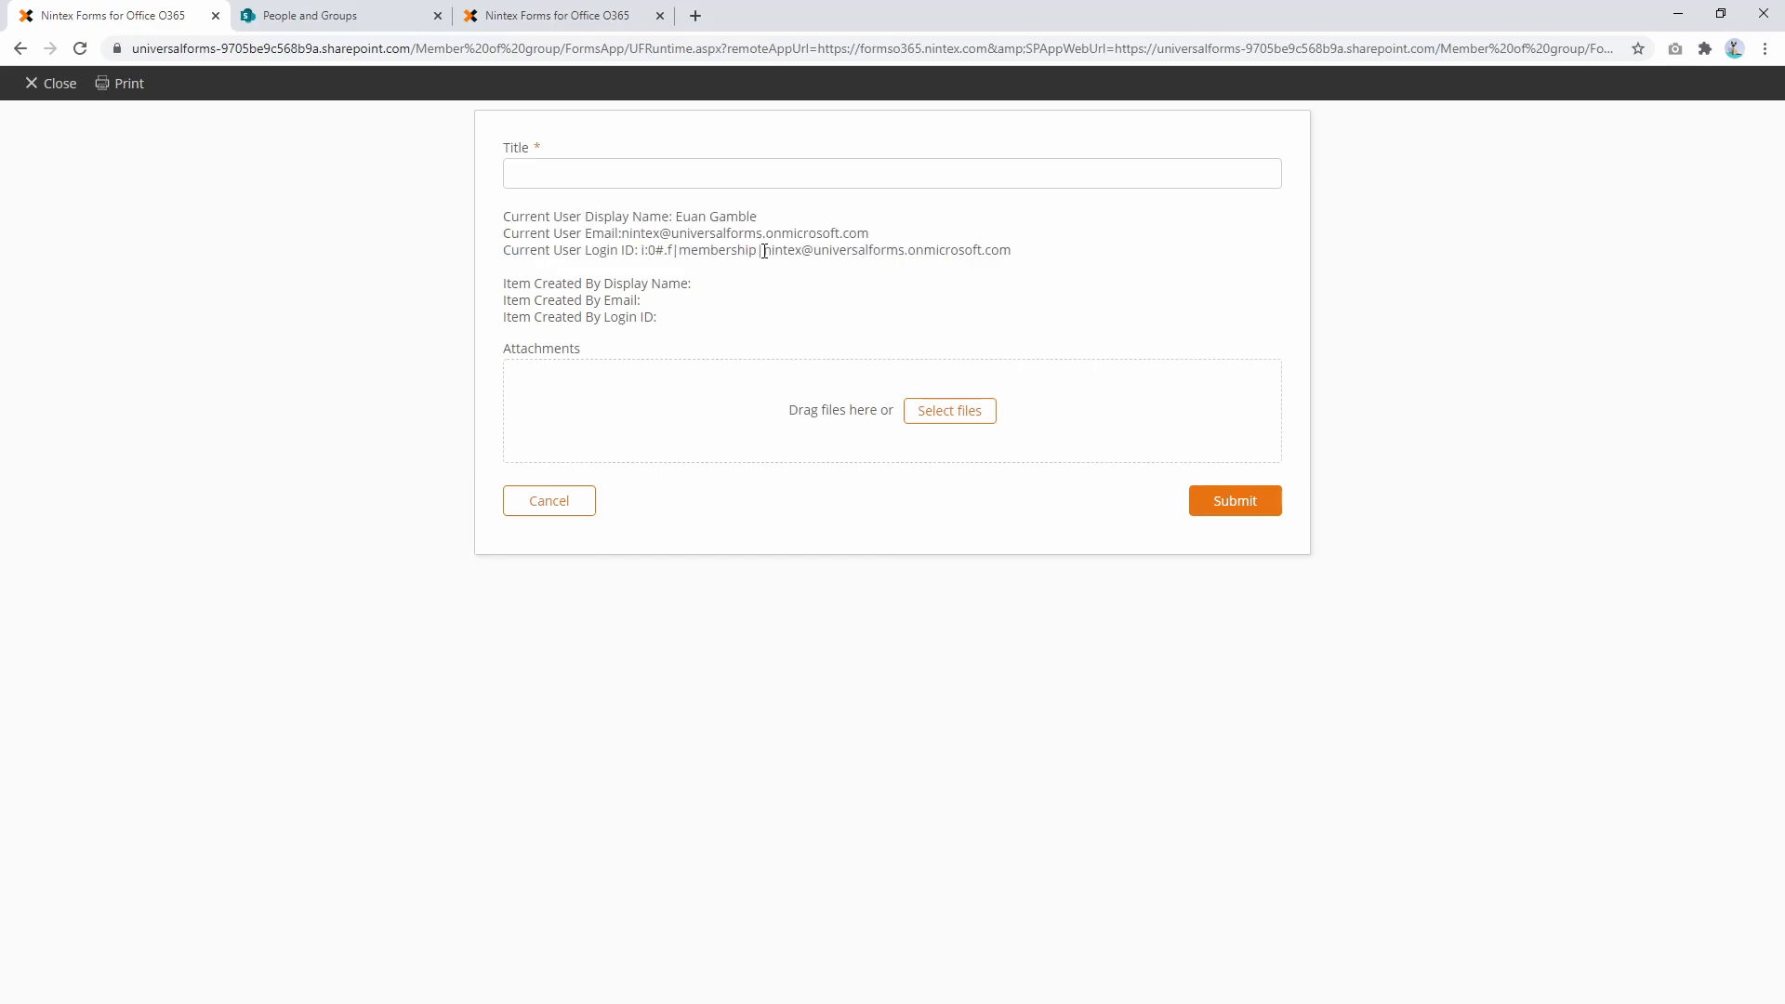
left_click_drag(763, 251, 642, 245)
left_click_drag(505, 281, 665, 330)
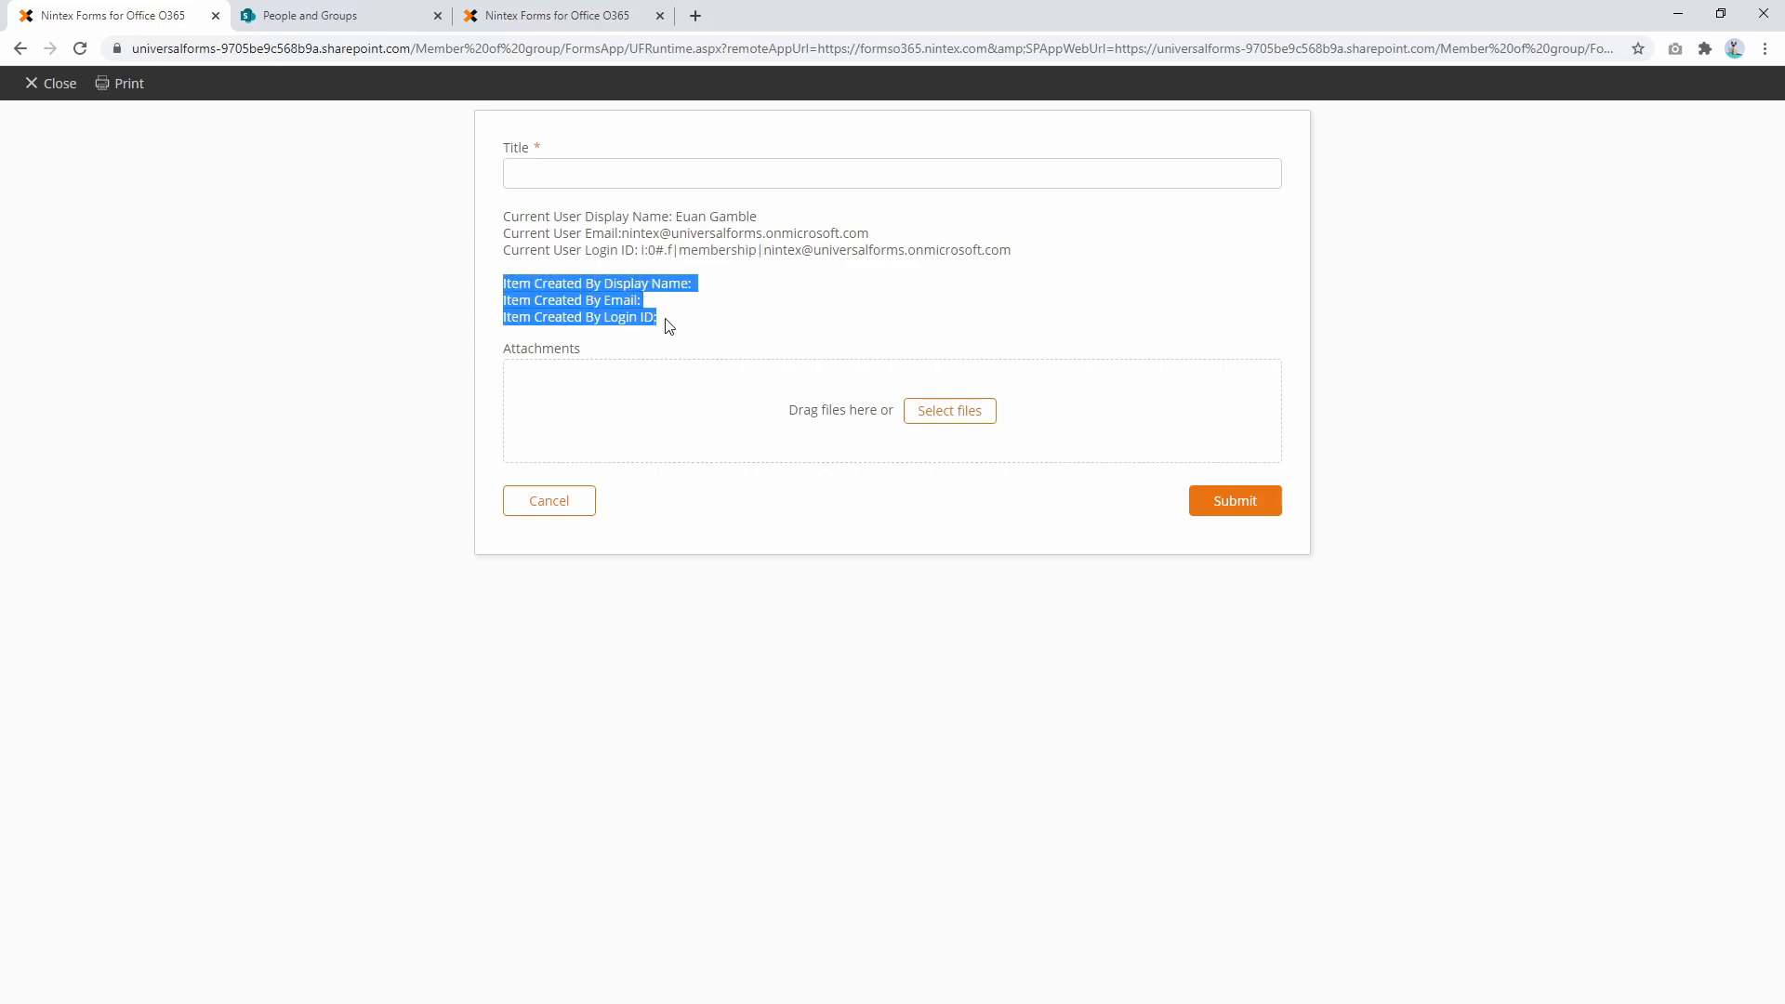
left_click(669, 326)
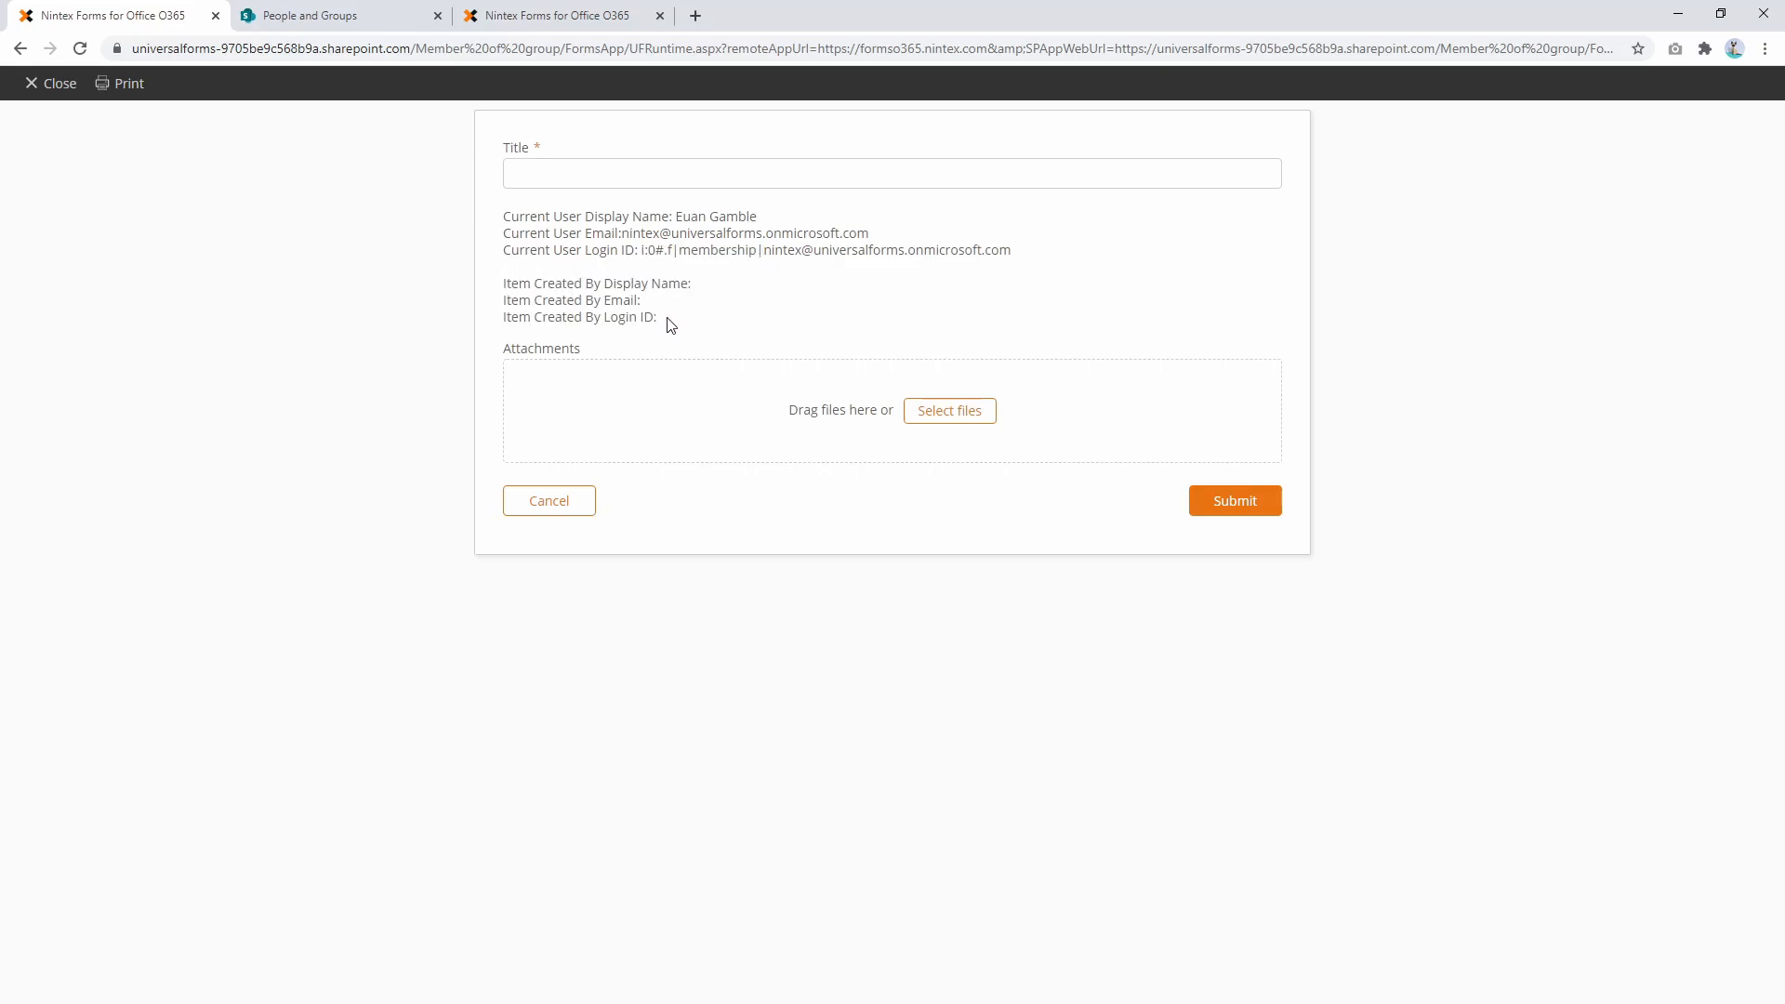
Step: Set the new item's Title to "Hello world" and submit the form
left_click(649, 176)
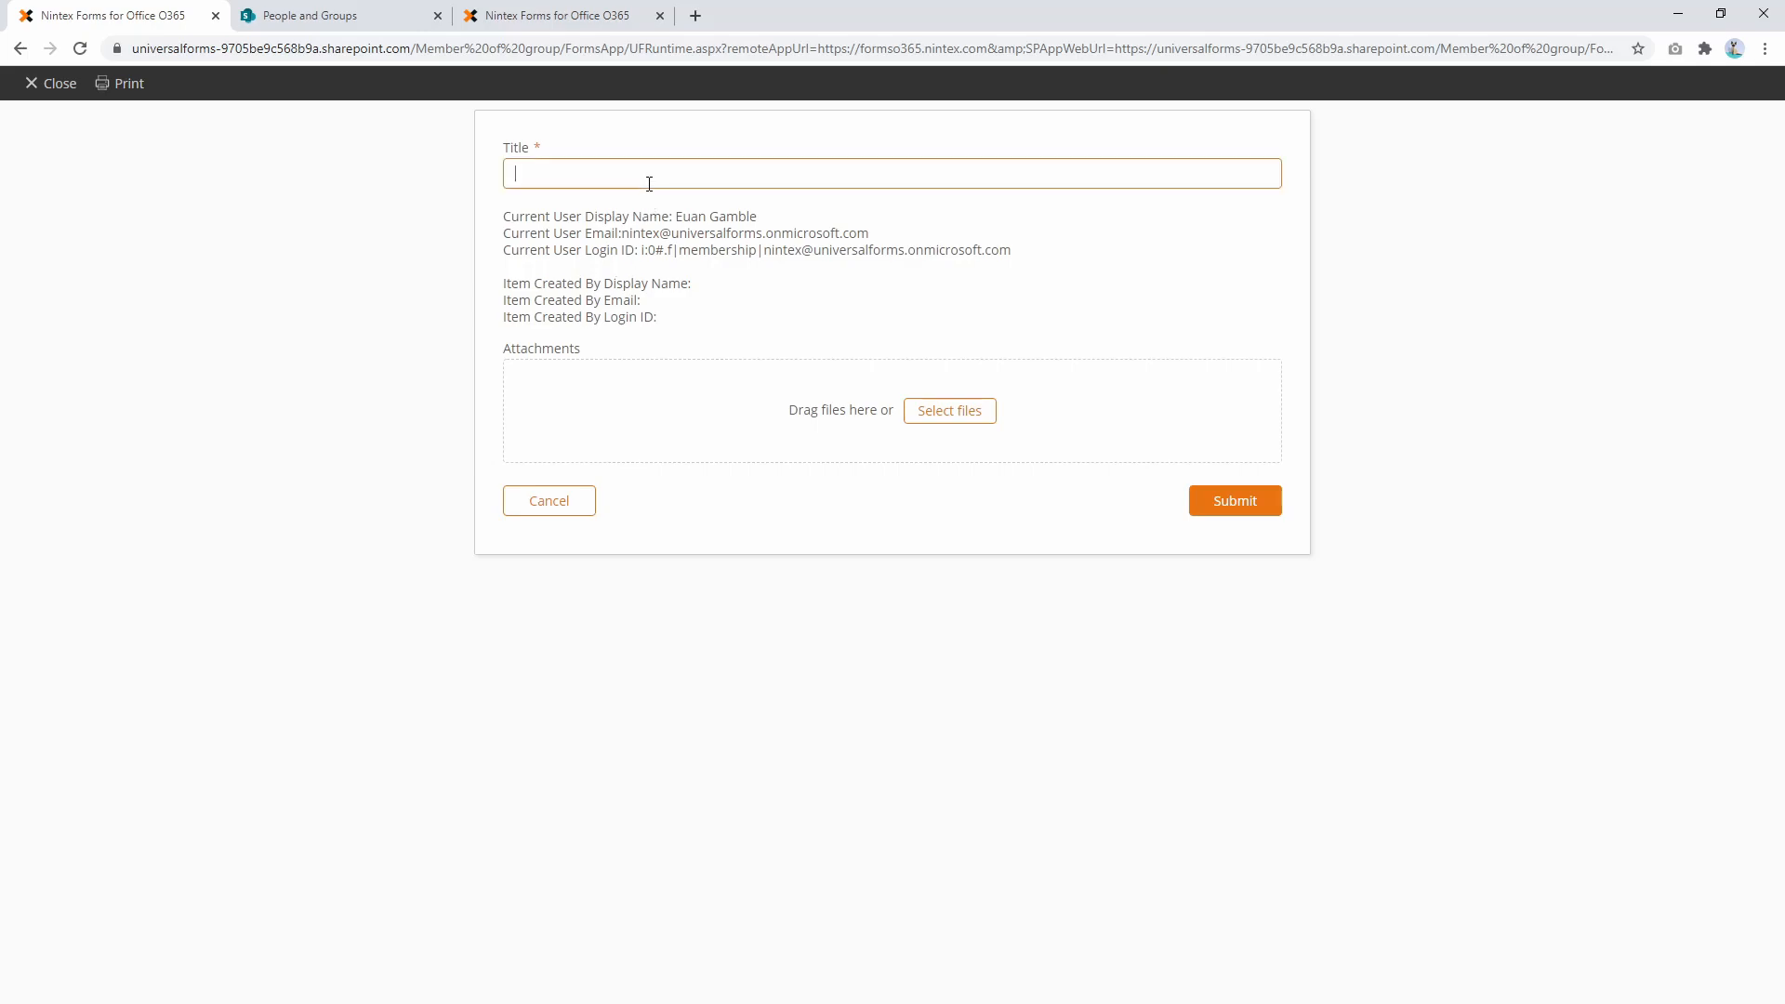
type("Hello wordl")
left_click(1235, 505)
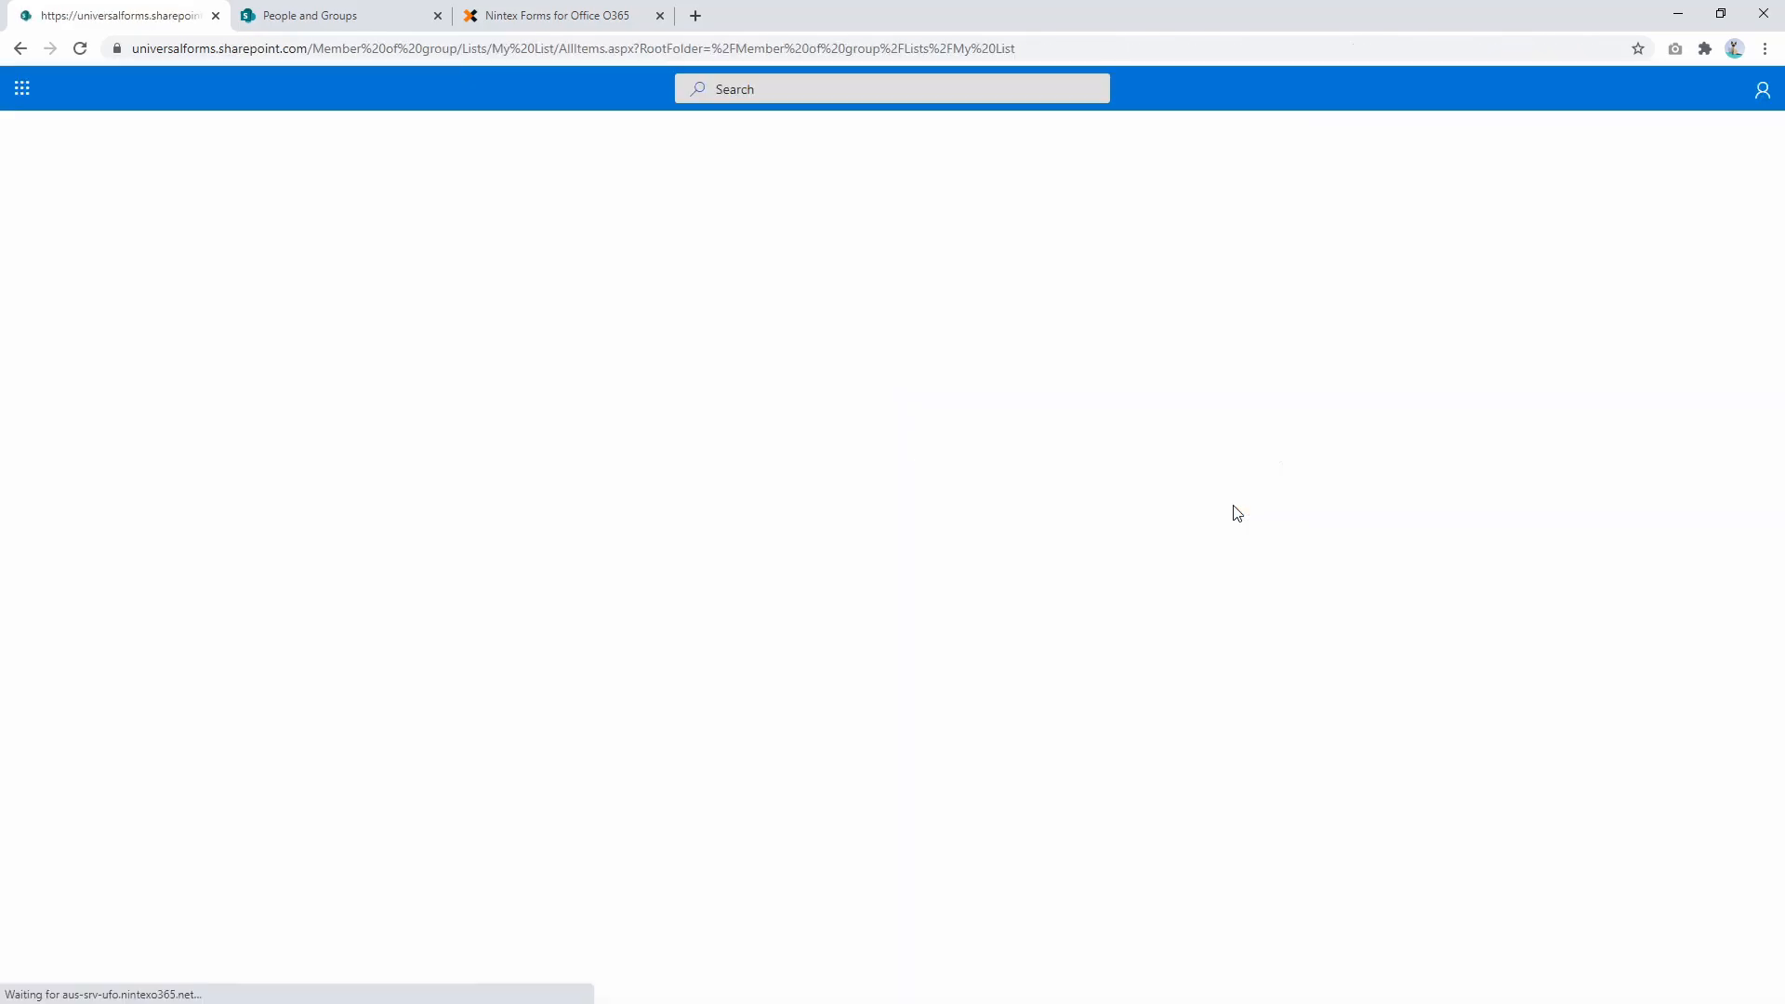
Step: Open the submitted "Hello world" item and examine its Item Created By Login ID value
left_click(331, 435)
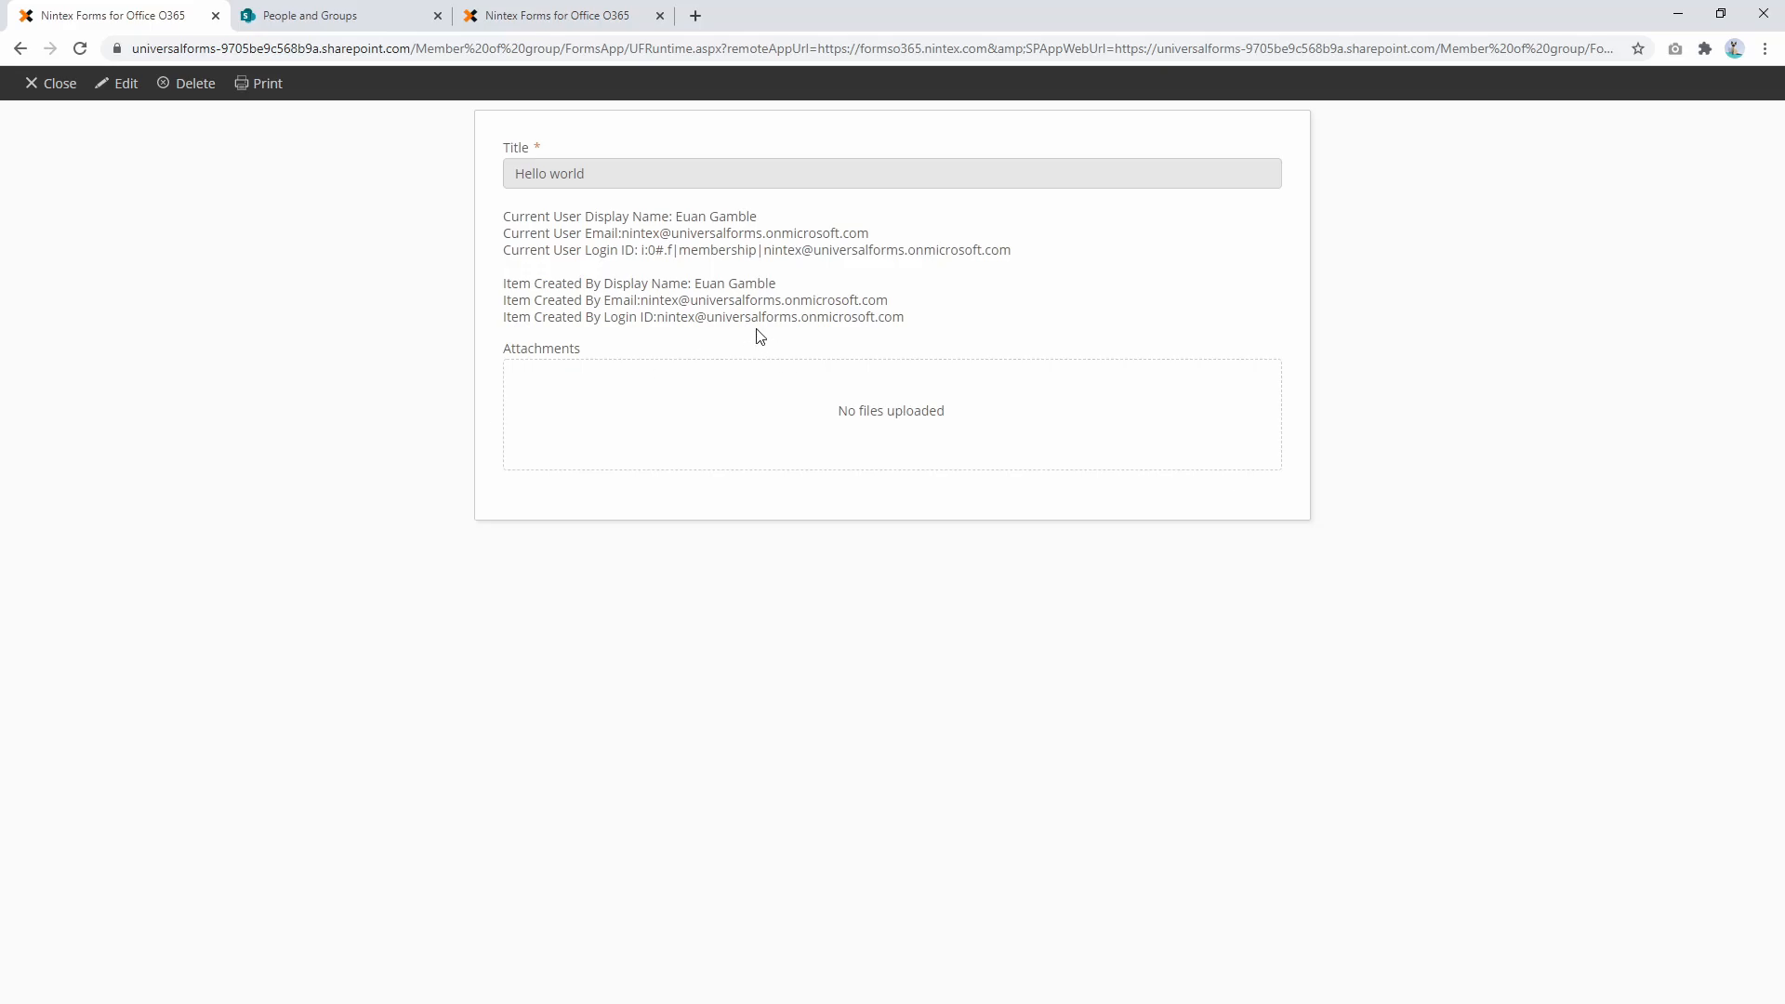
left_click_drag(657, 317, 906, 319)
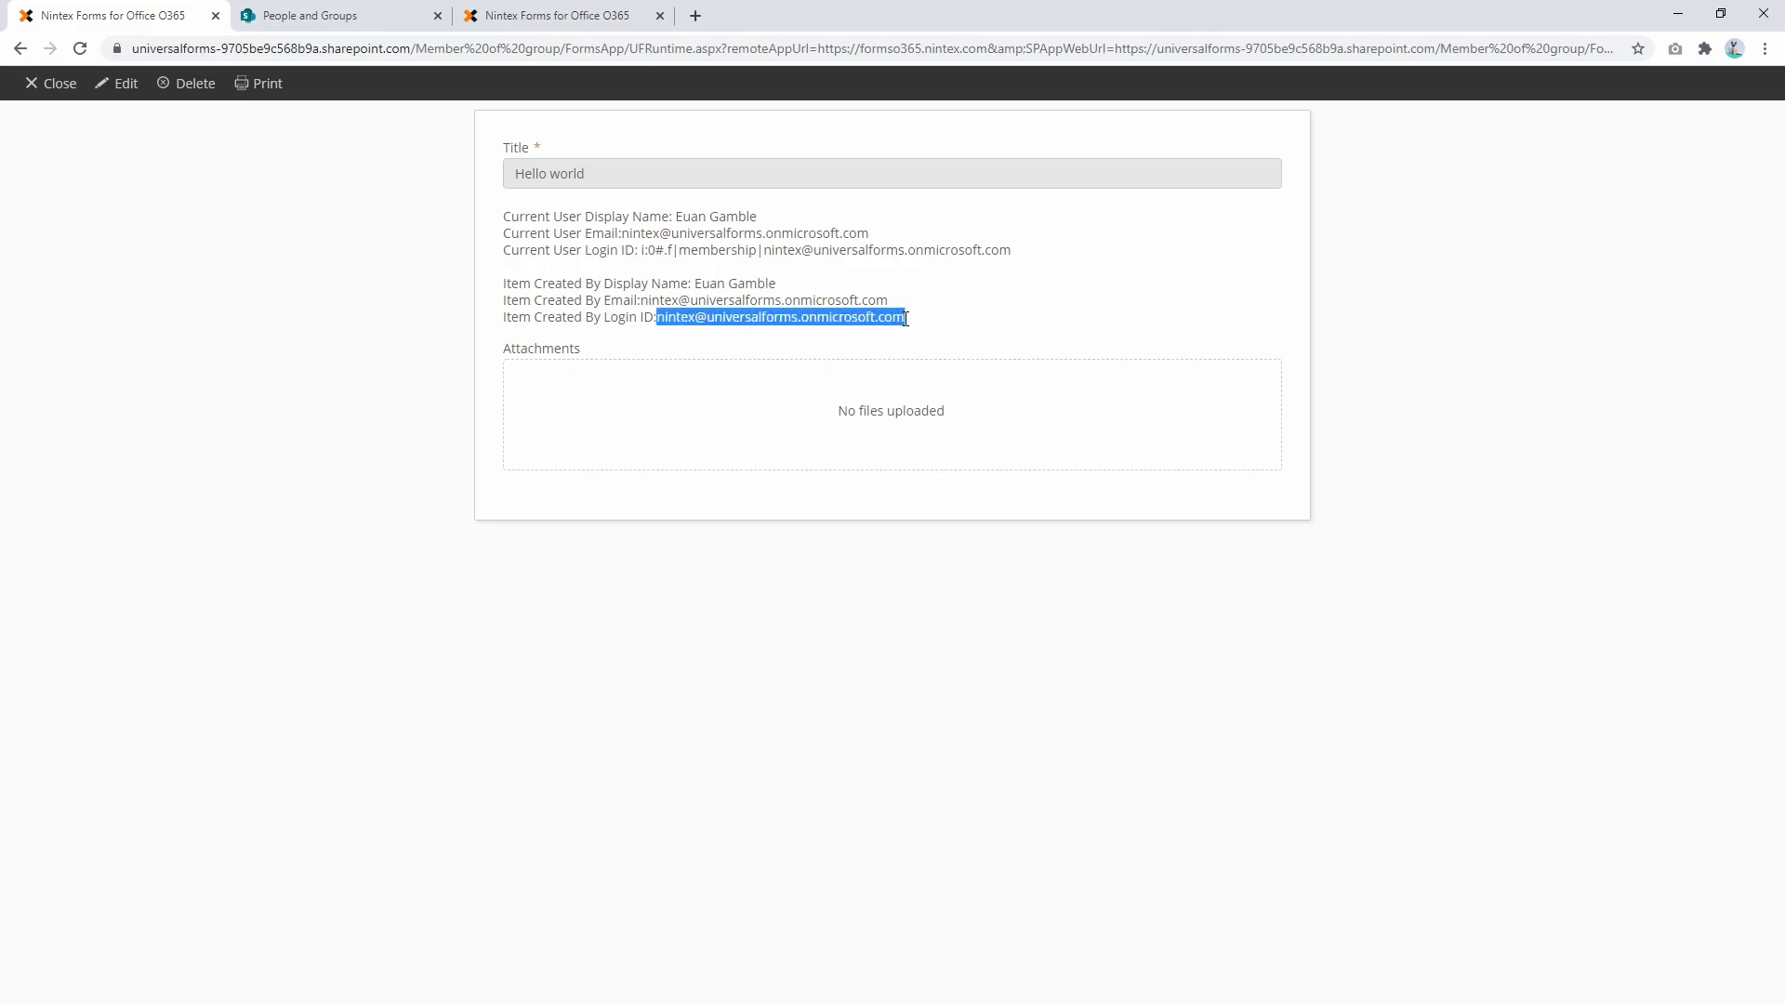
Step: Compare the Current User Login ID and its prefix with the Item Created By Email and Login ID lines on the submitted item
left_click_drag(638, 252, 763, 254)
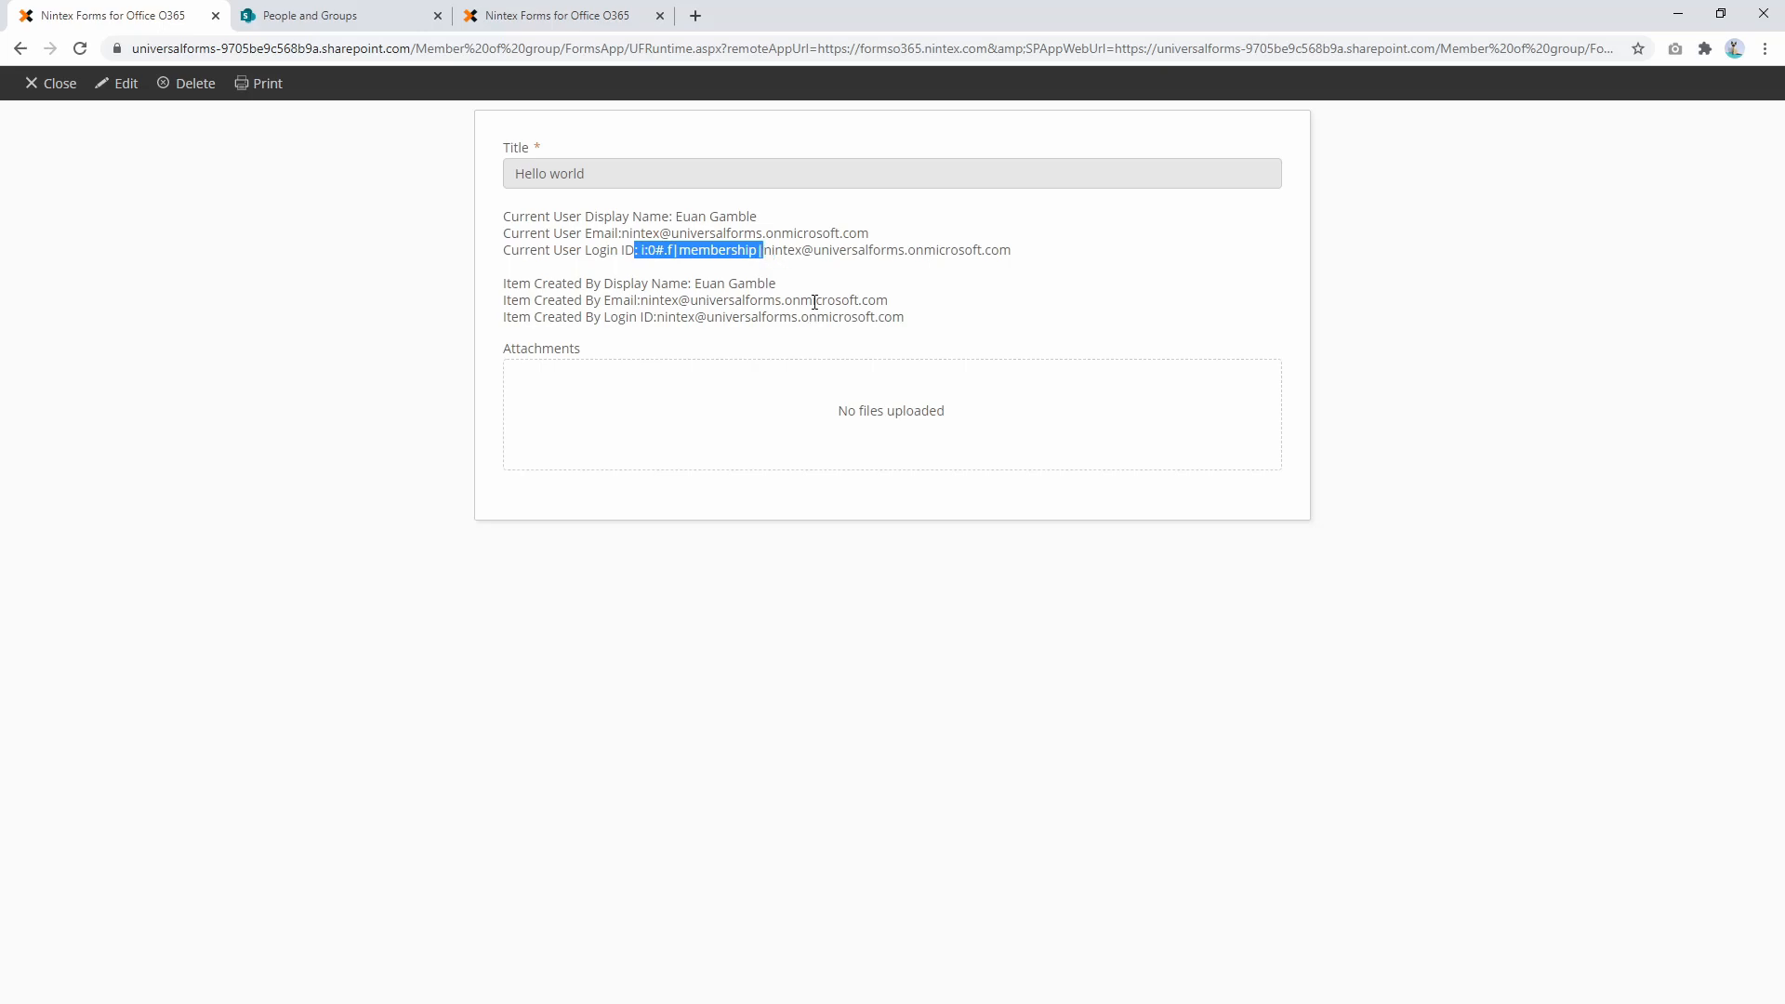
left_click_drag(892, 301, 641, 302)
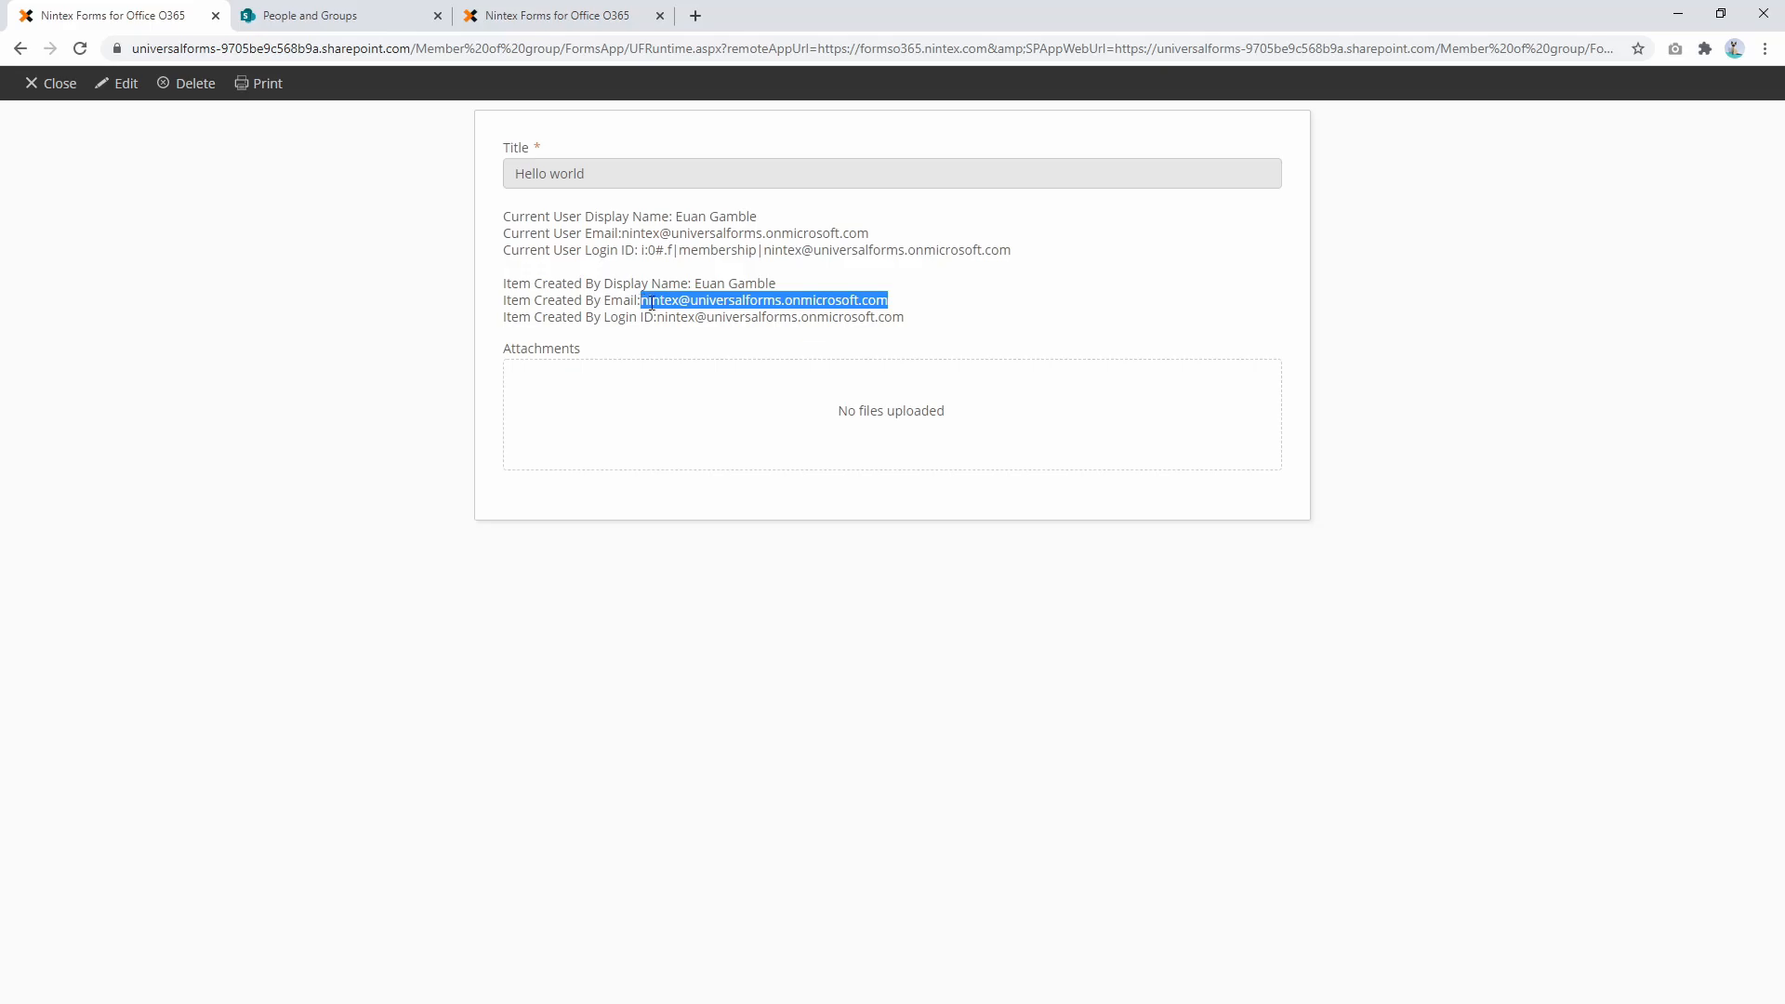
left_click_drag(935, 318, 638, 323)
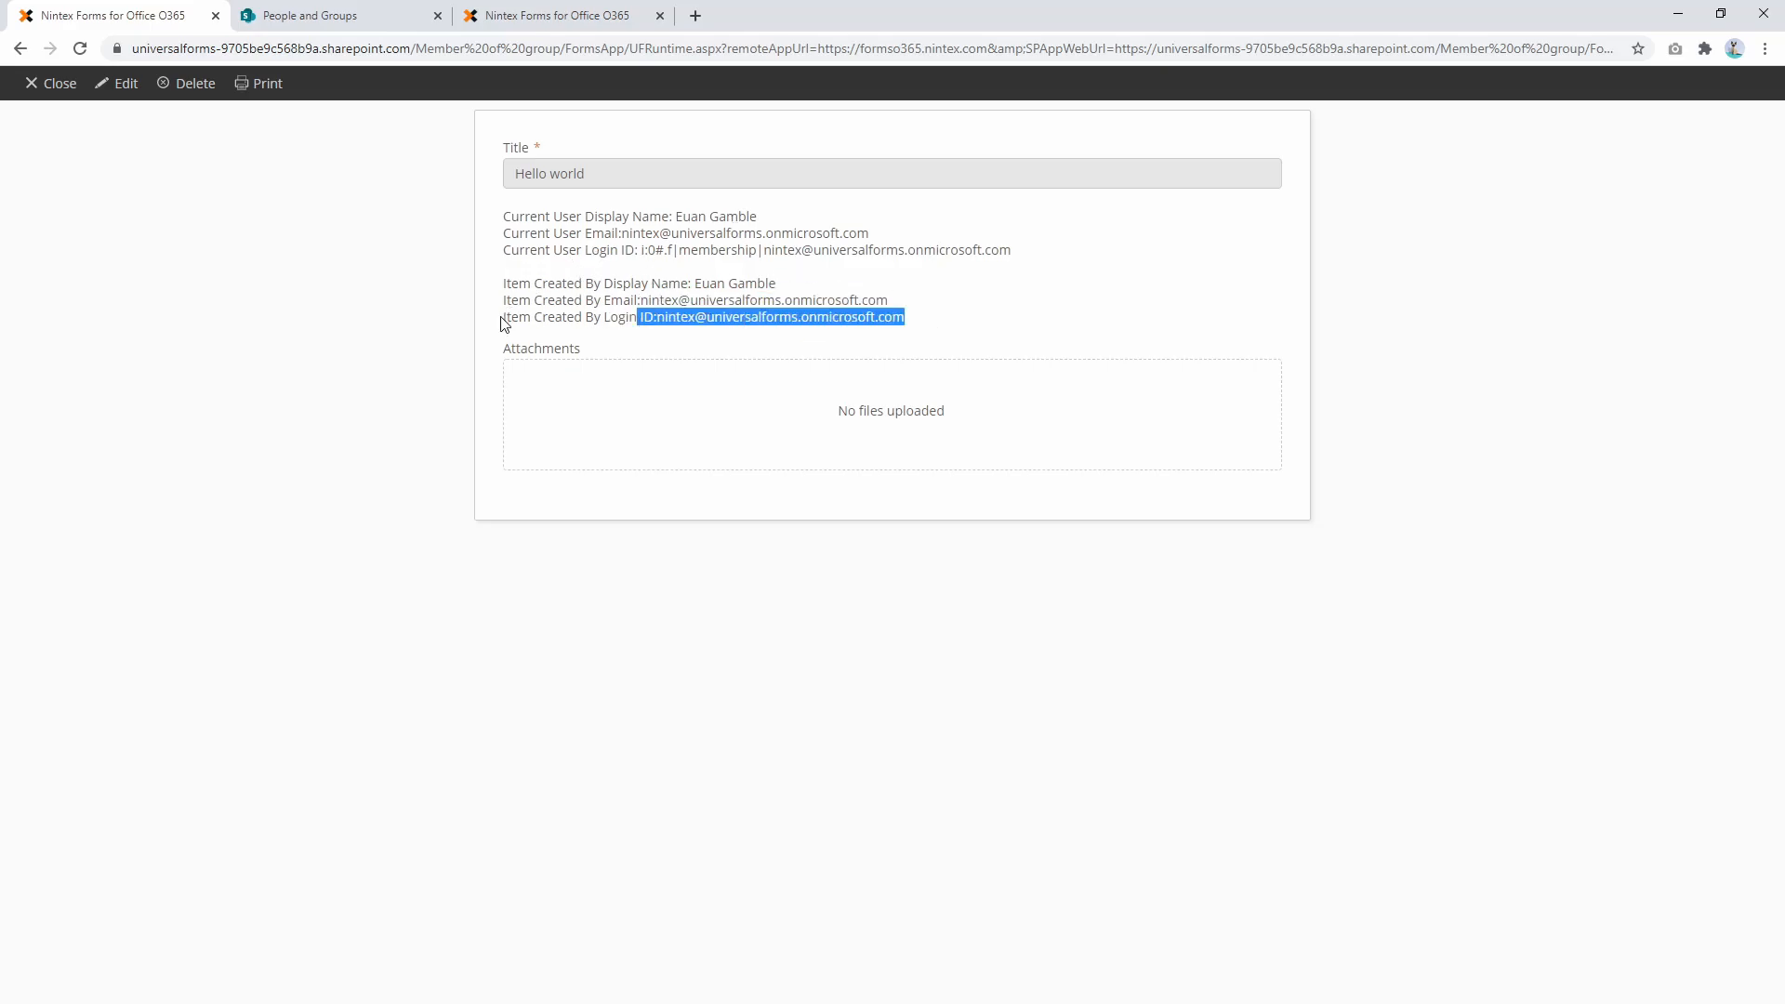
left_click_drag(503, 319, 769, 315)
left_click(883, 278)
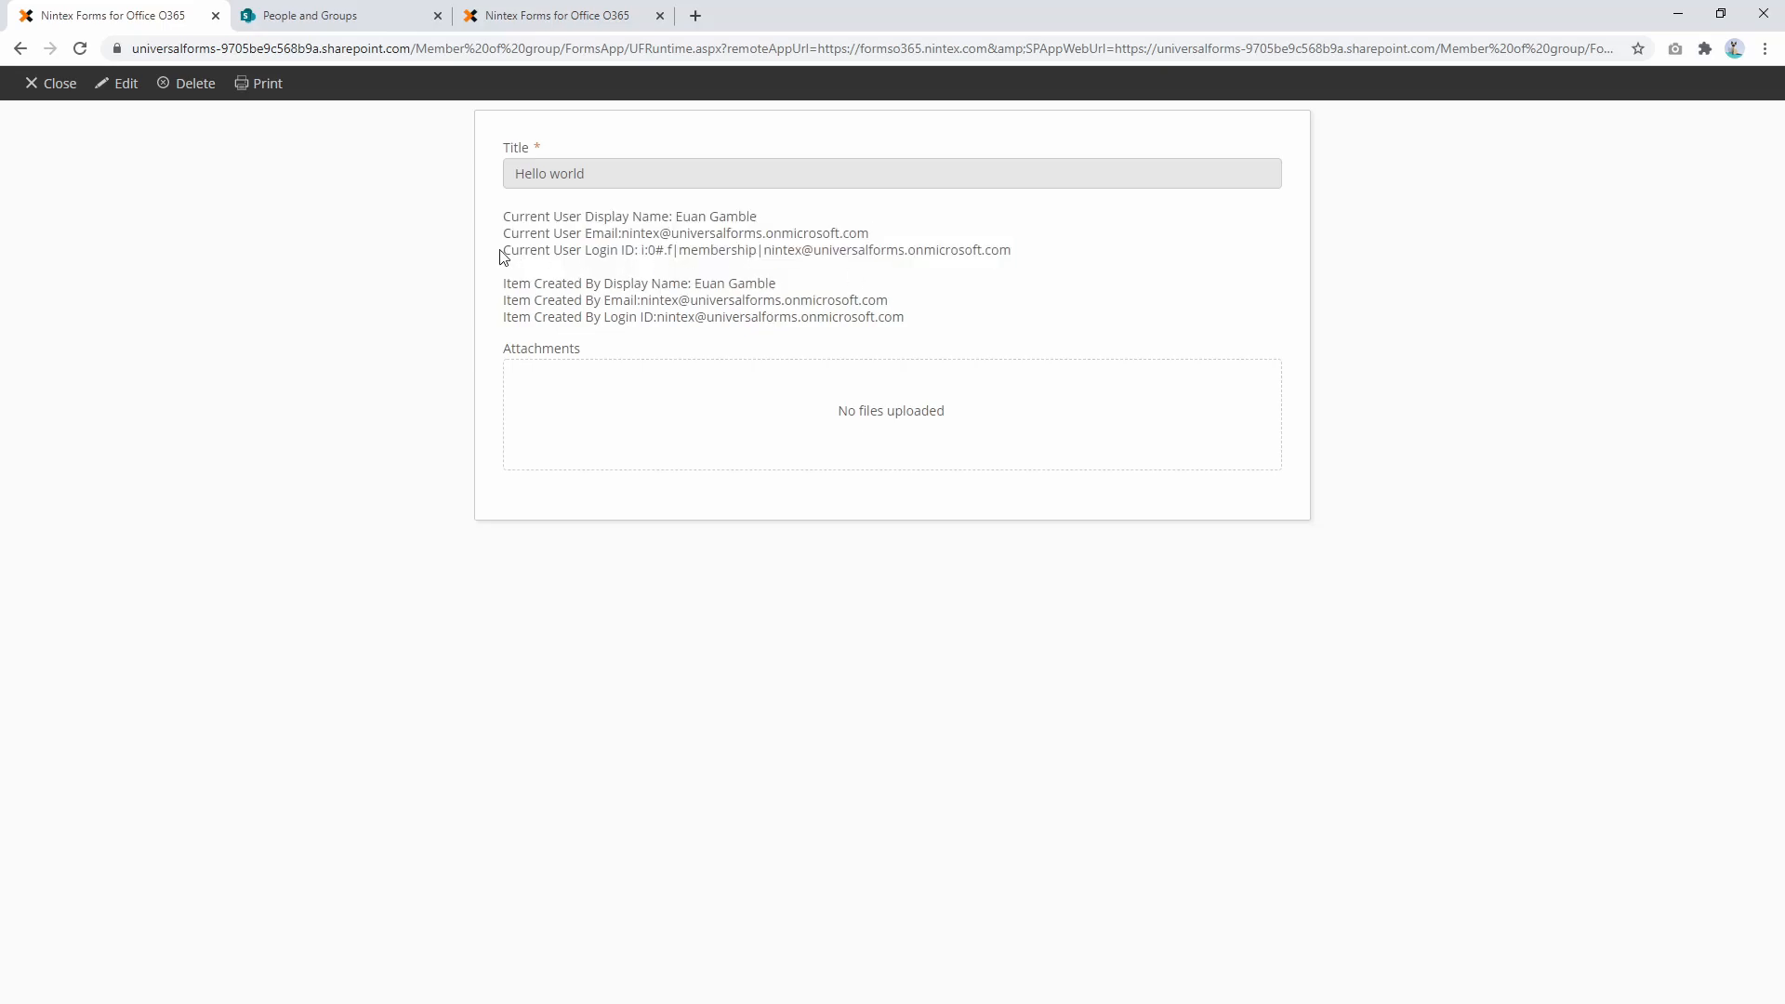
left_click_drag(501, 250, 1087, 279)
left_click(1069, 270)
Step: Return to the form designer and start a new form rule named "Hide if it is" followed by the user's first name
left_click(577, 16)
left_click(1043, 613)
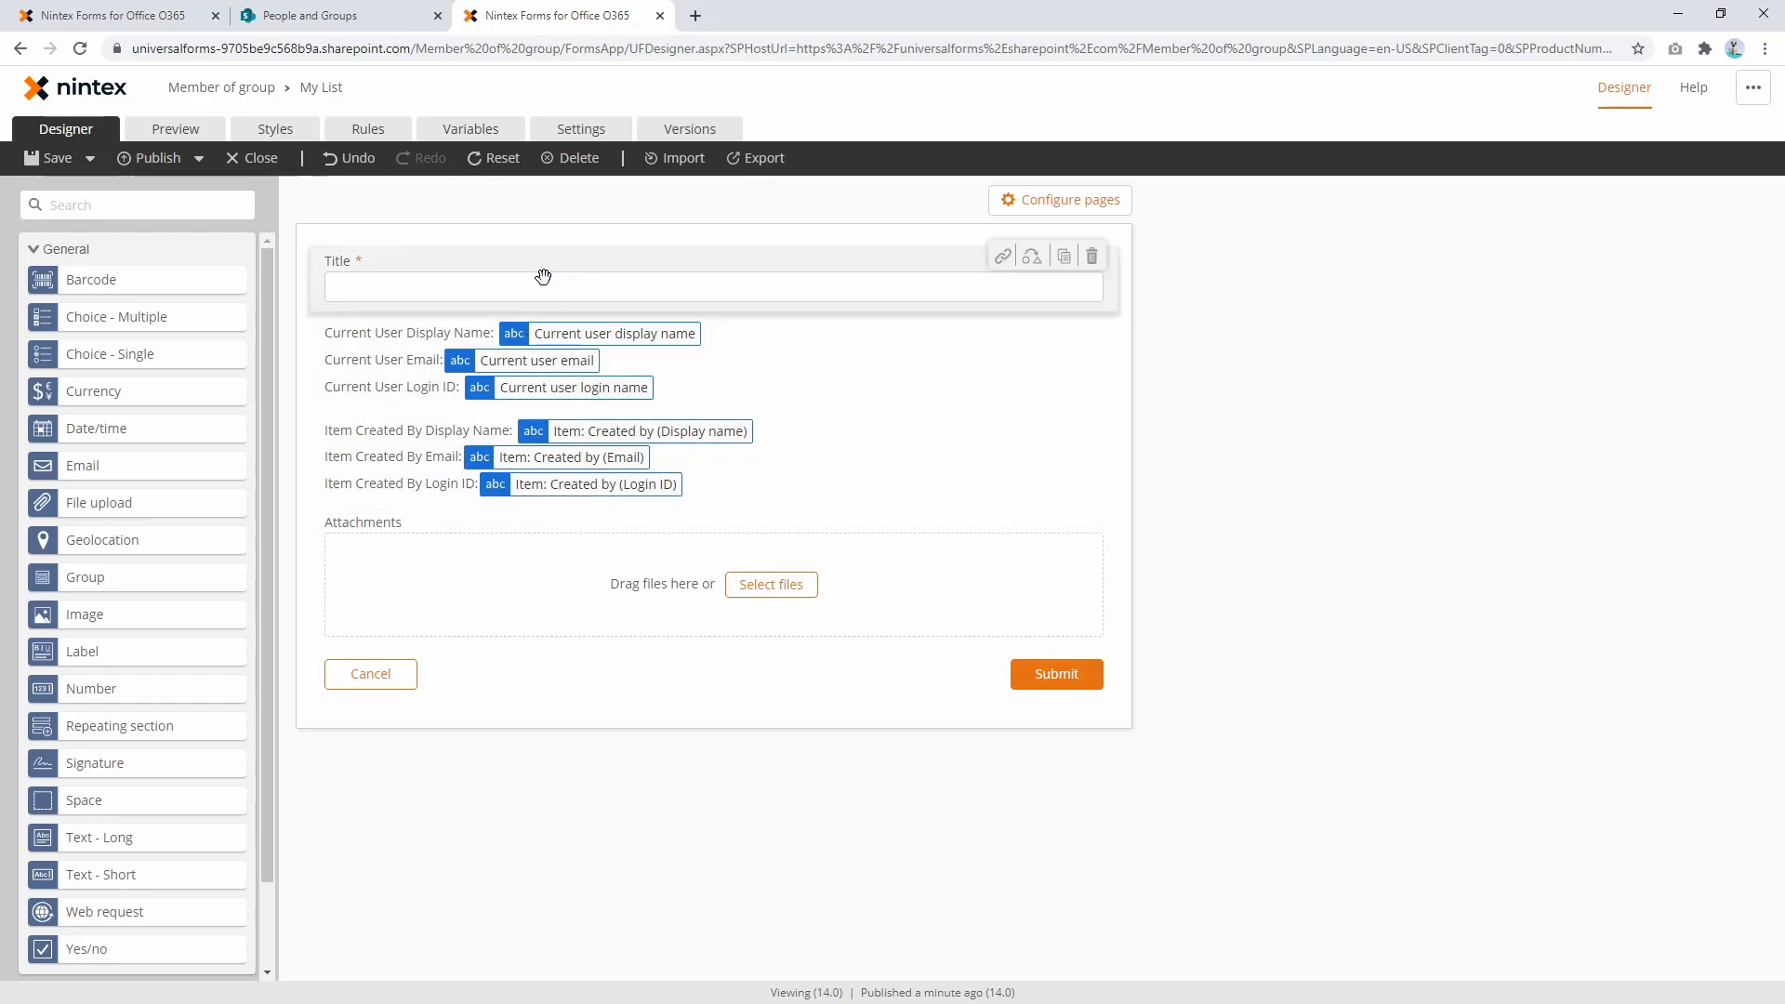
left_click(368, 129)
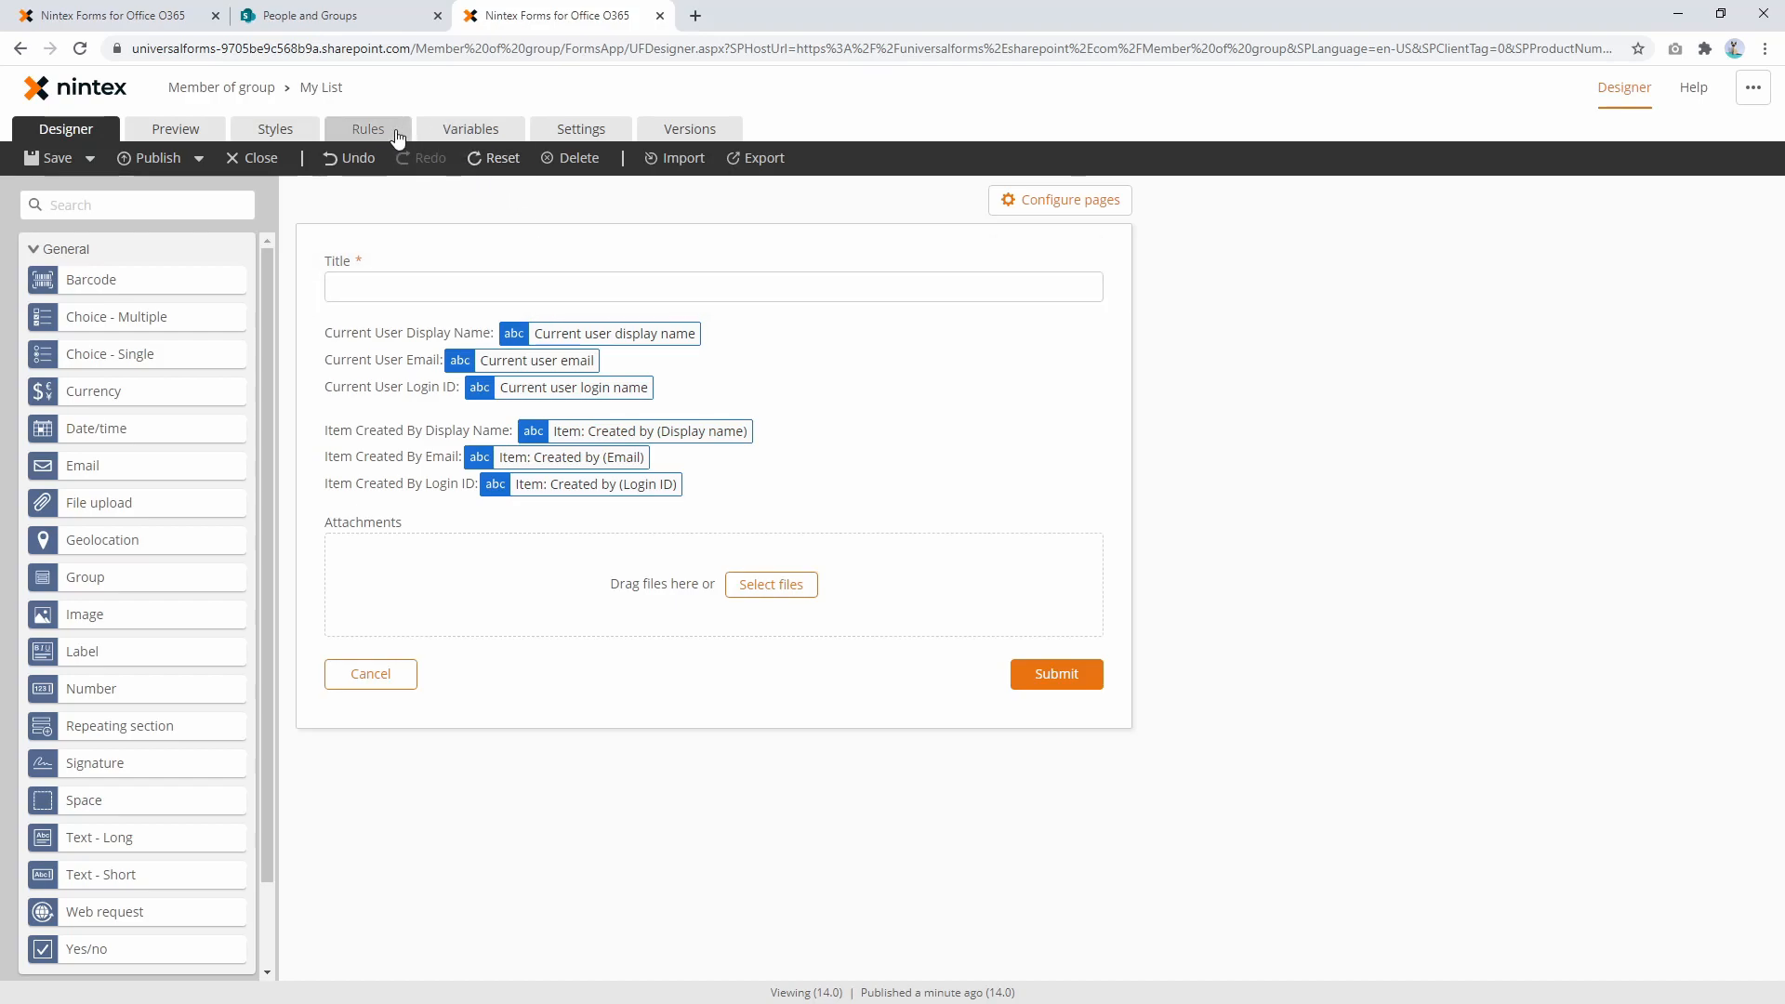
left_click(1350, 249)
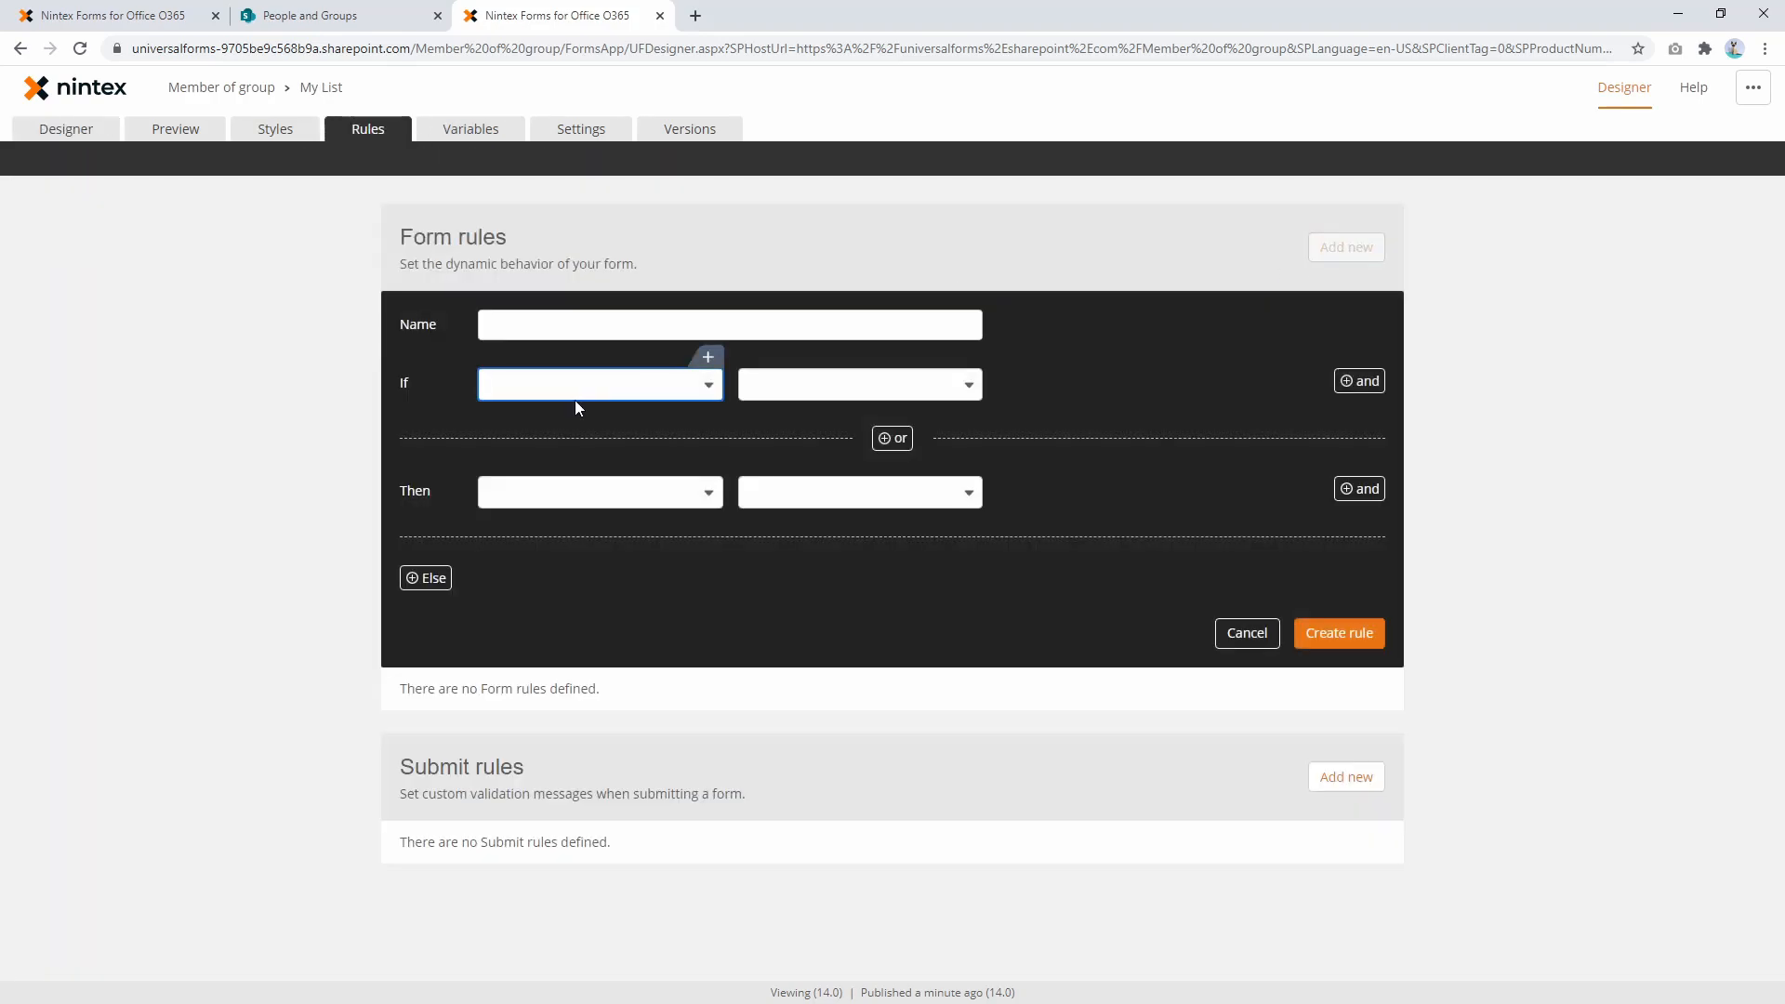
left_click(644, 325)
type("Hid")
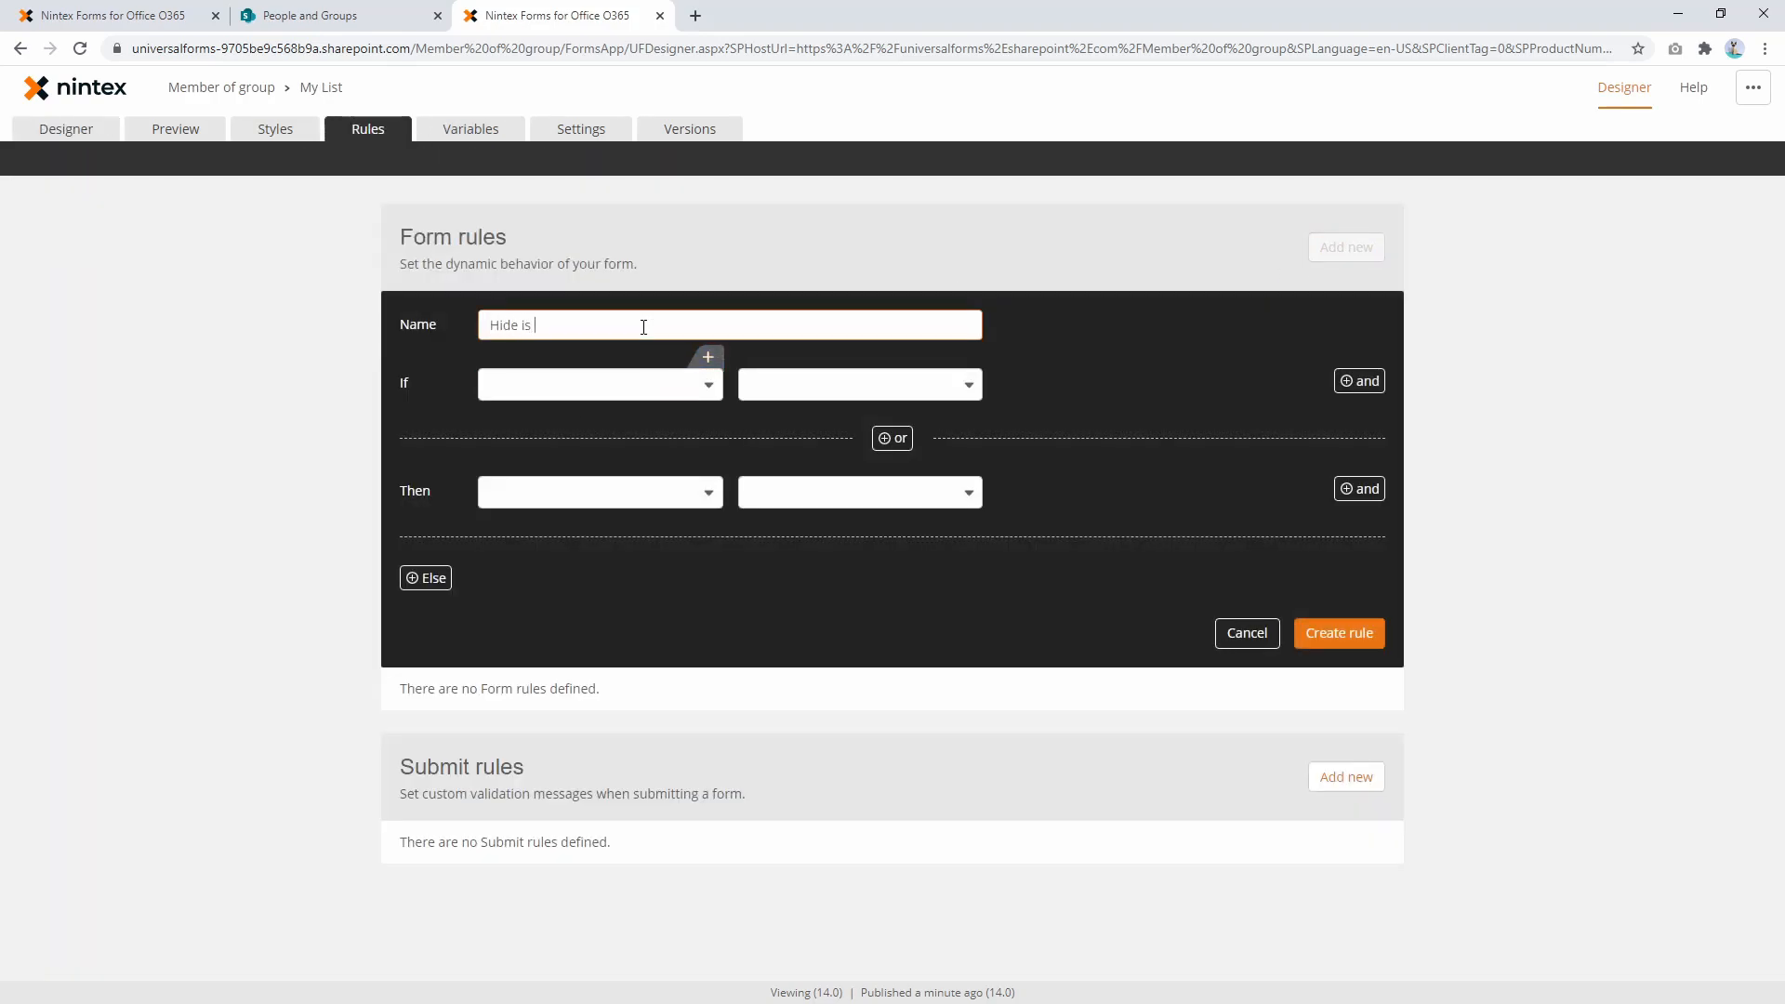
type("e if it is Euan")
key("Tab")
Step: Set the rule's If condition to the Current user email context value with the Equals operator
left_click(635, 398)
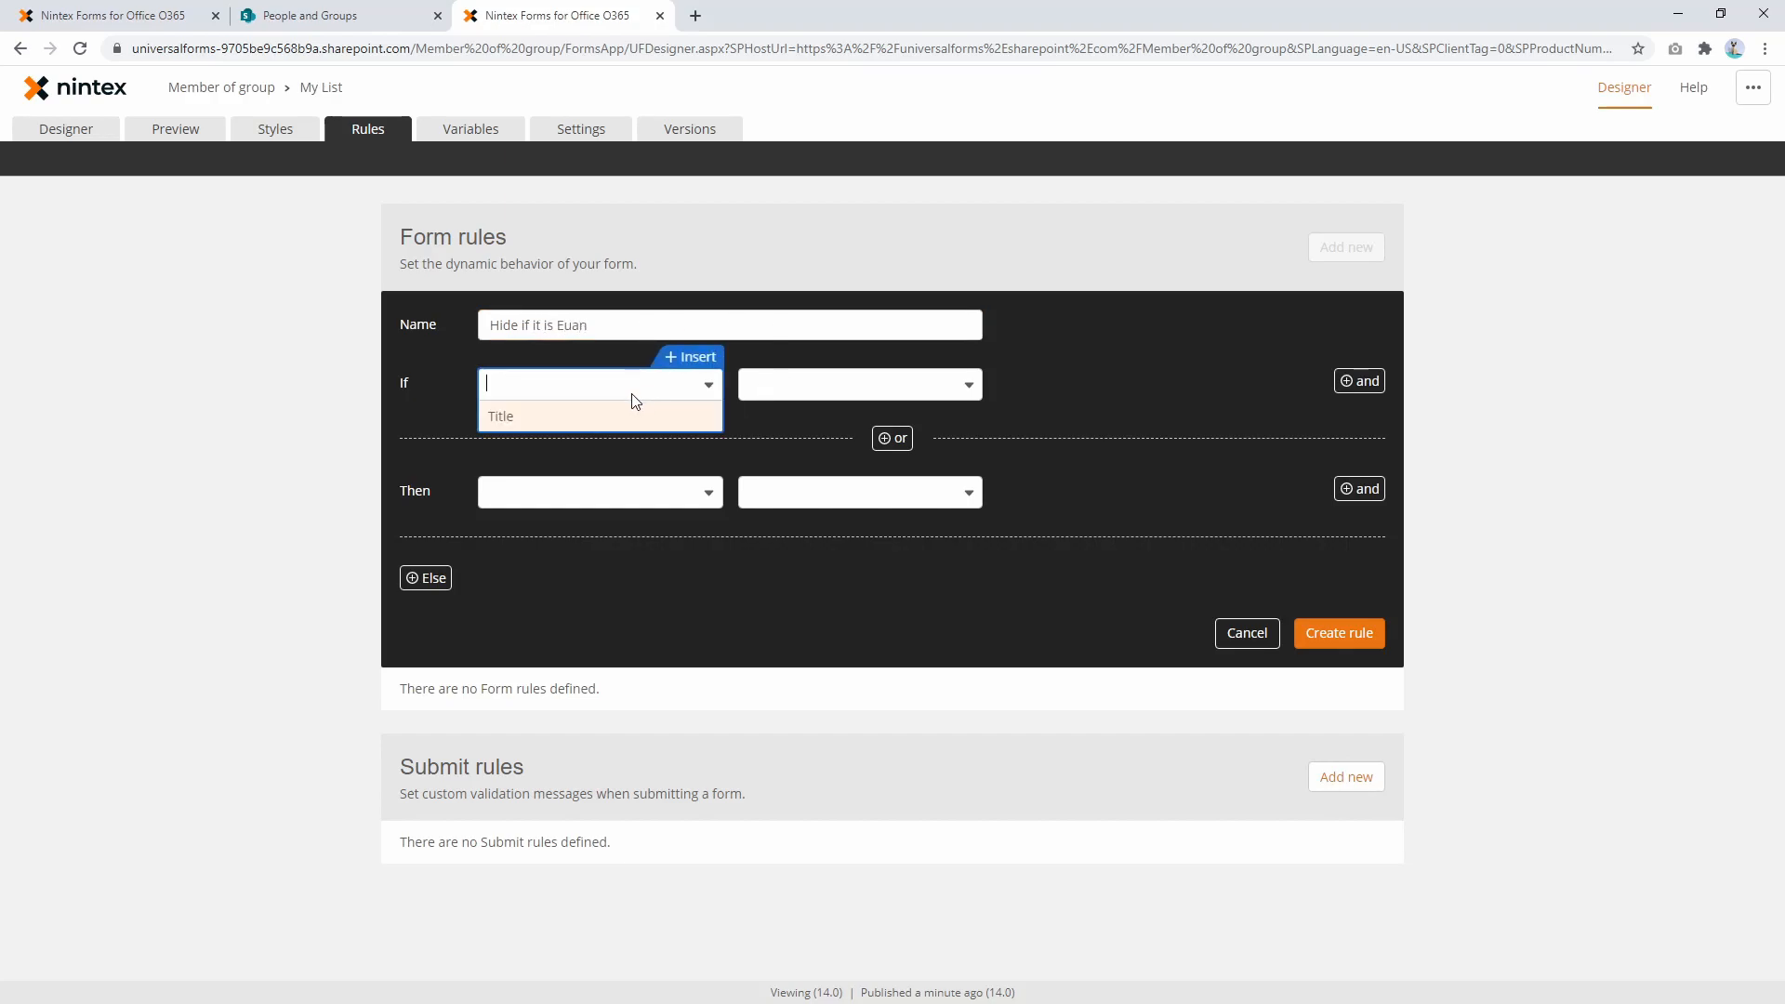
left_click(686, 361)
left_click(266, 429)
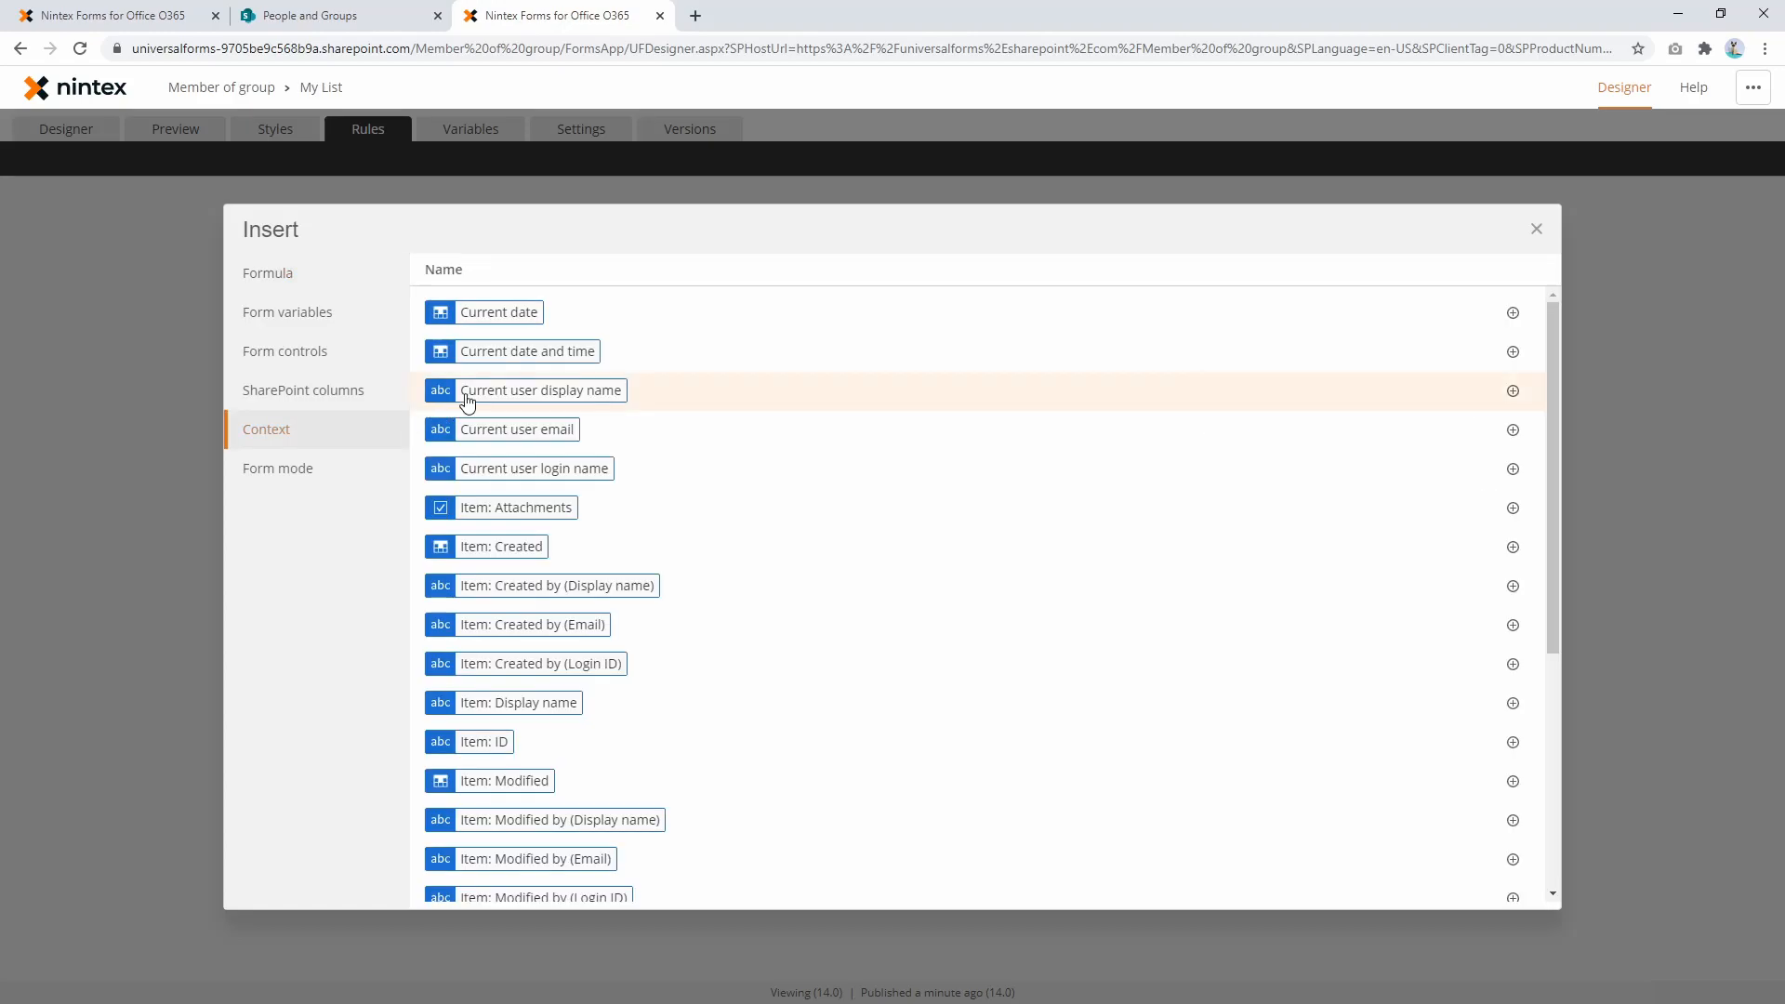
left_click(552, 434)
left_click(786, 383)
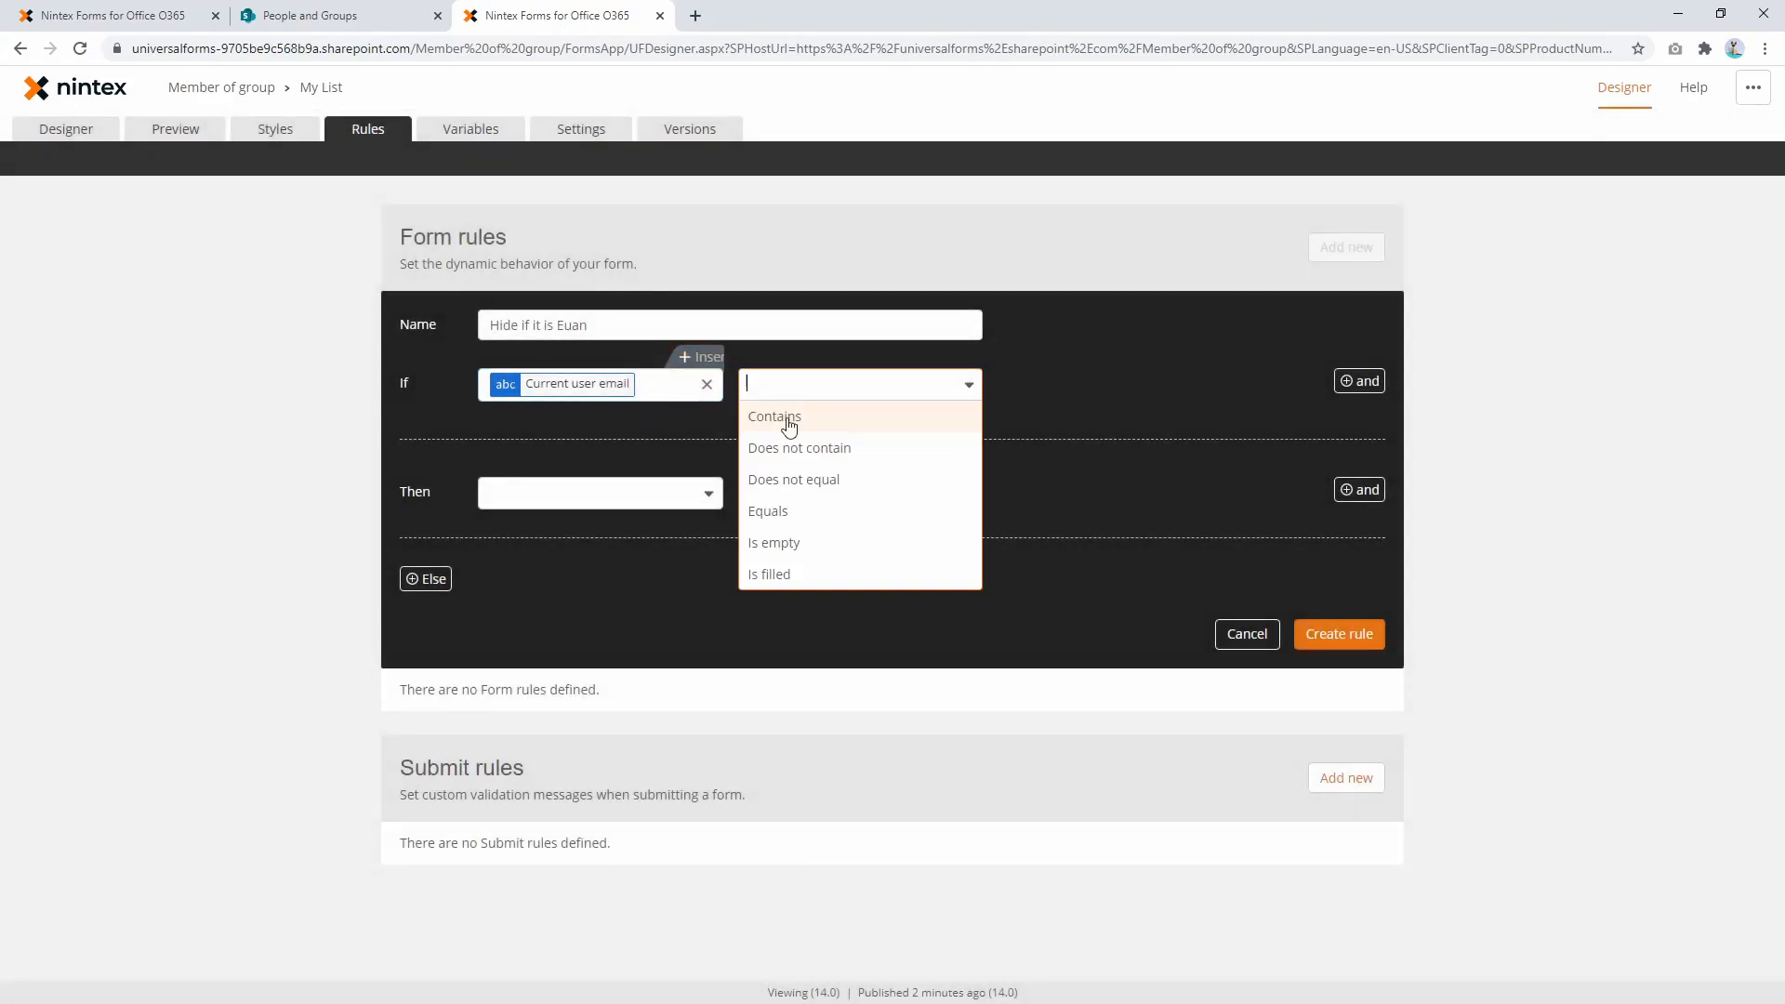
left_click(788, 510)
Step: Copy the Item Created By Email address from the submitted item and use it as the condition's comparison value
left_click(72, 13)
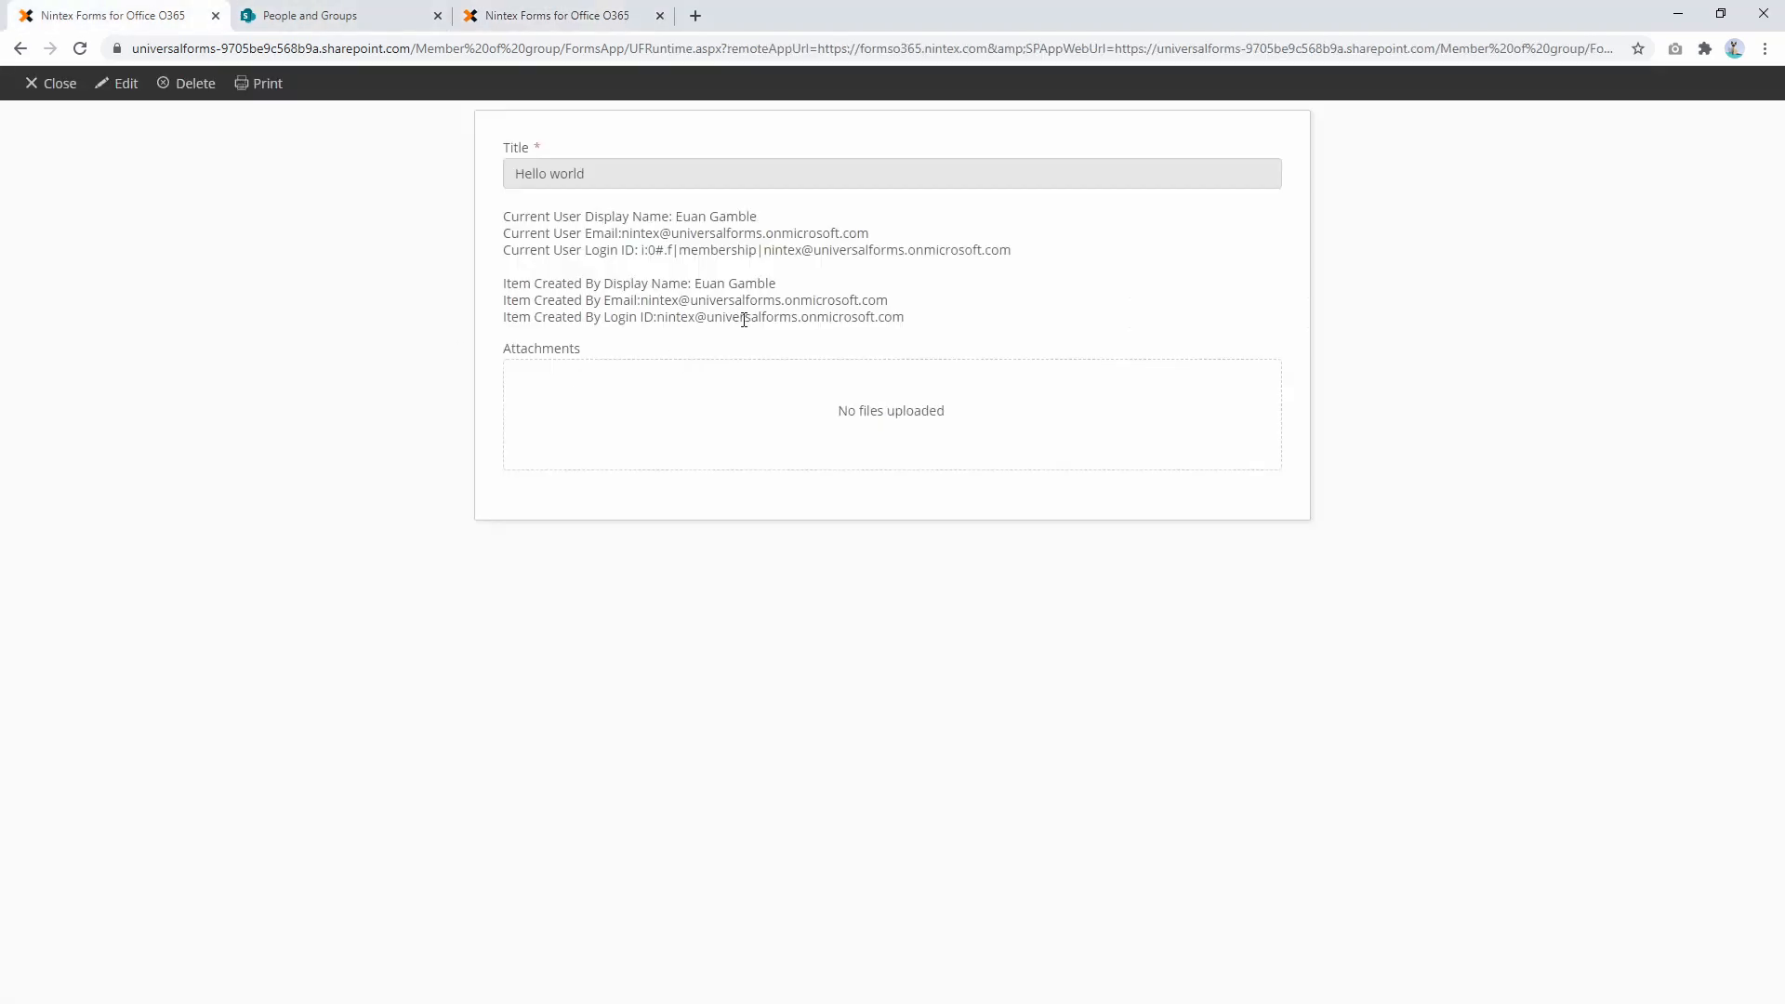
left_click_drag(890, 300, 641, 303)
key("ctrl+c")
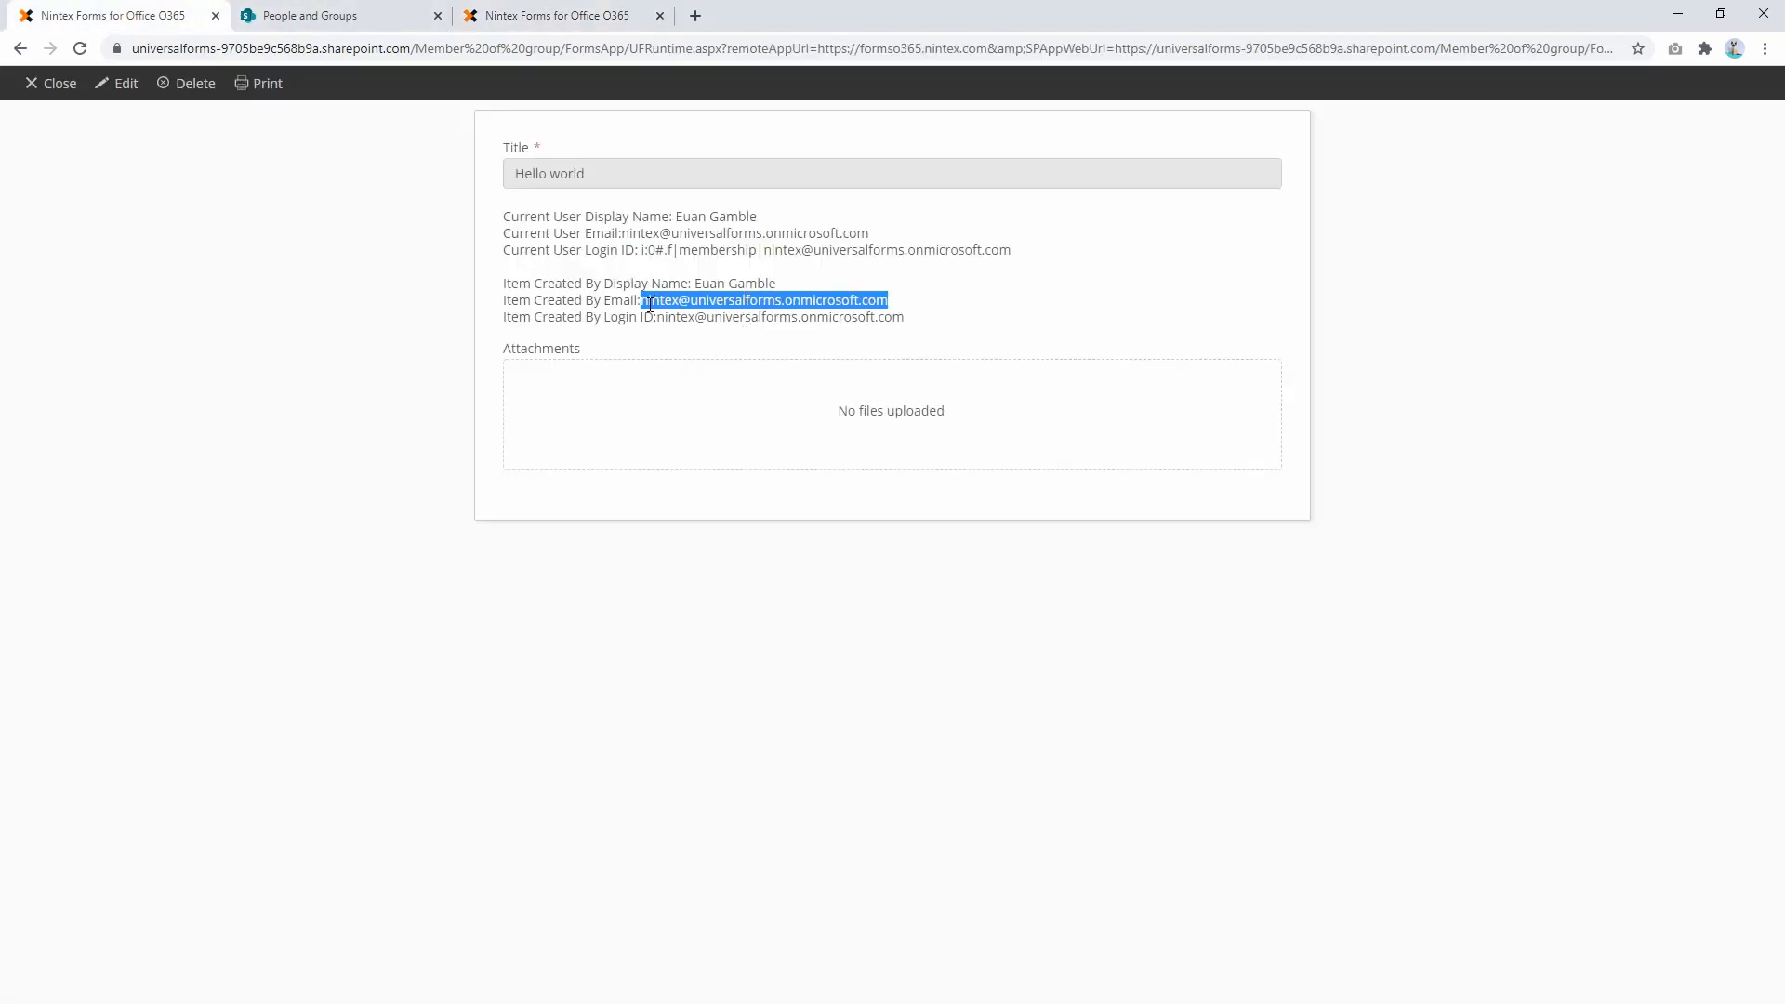
left_click(546, 21)
left_click(1057, 384)
key("ctrl+v")
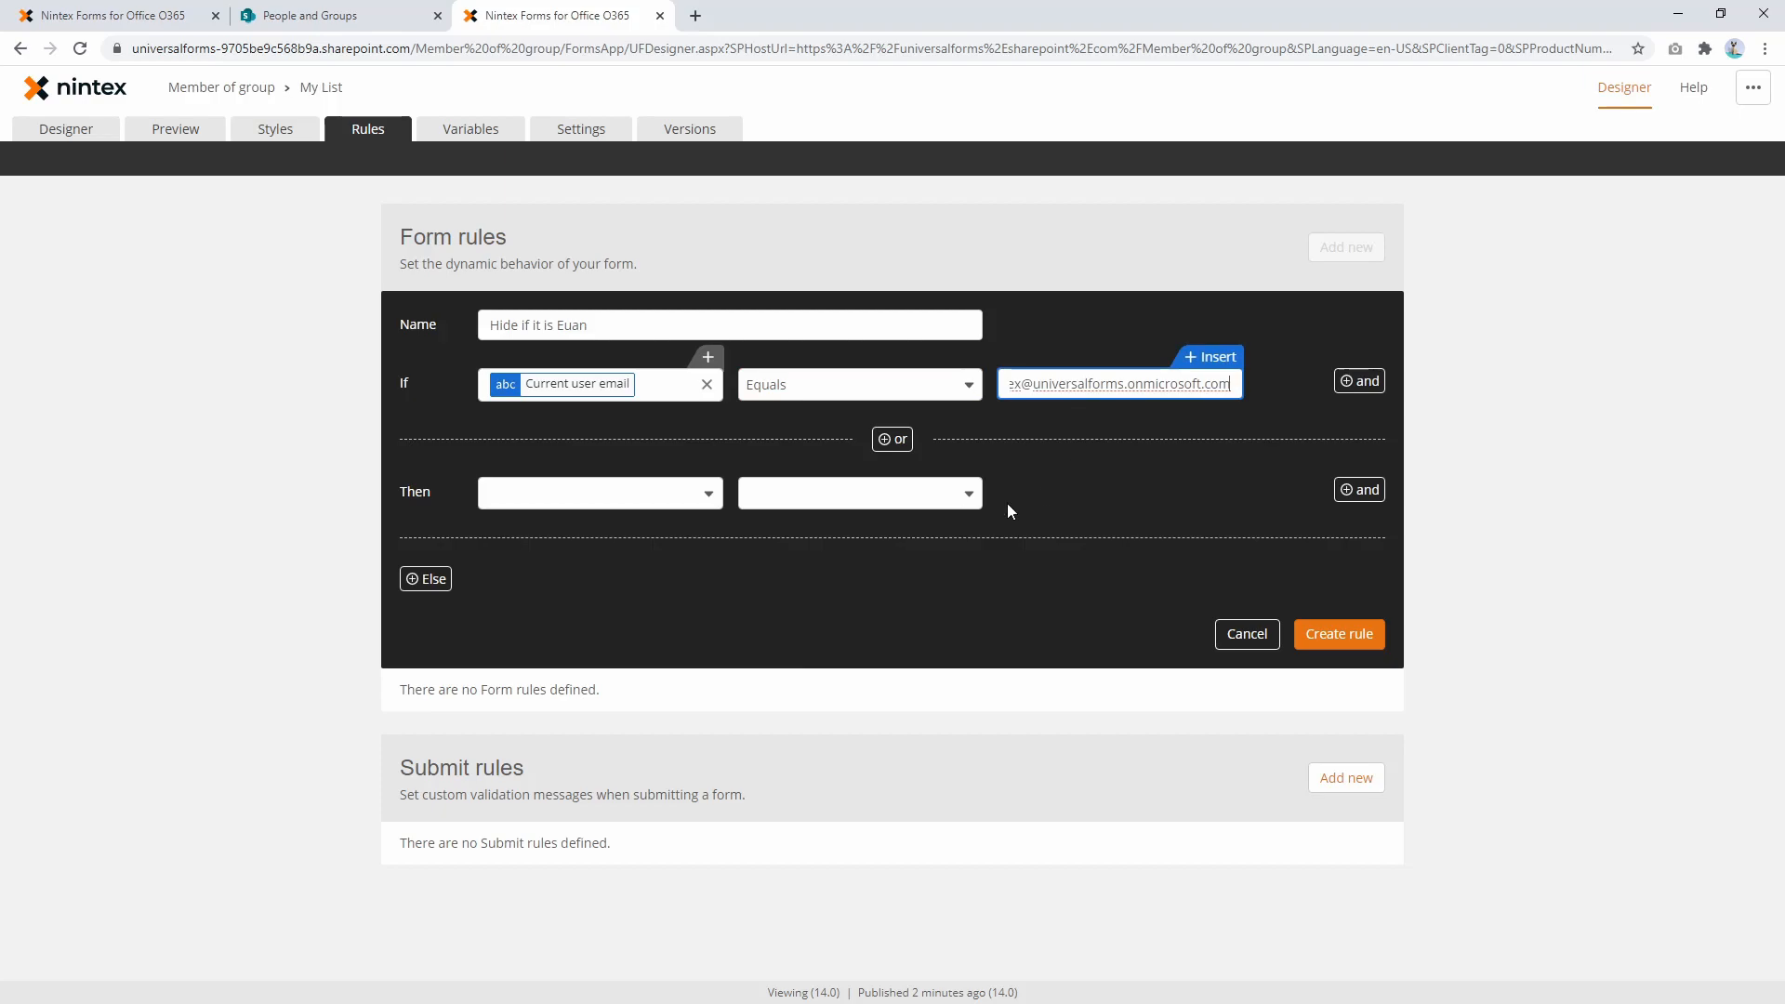
Step: Set the rule's Then action to change the Title control's Control fill to pink
left_click(599, 492)
left_click(557, 618)
left_click(792, 510)
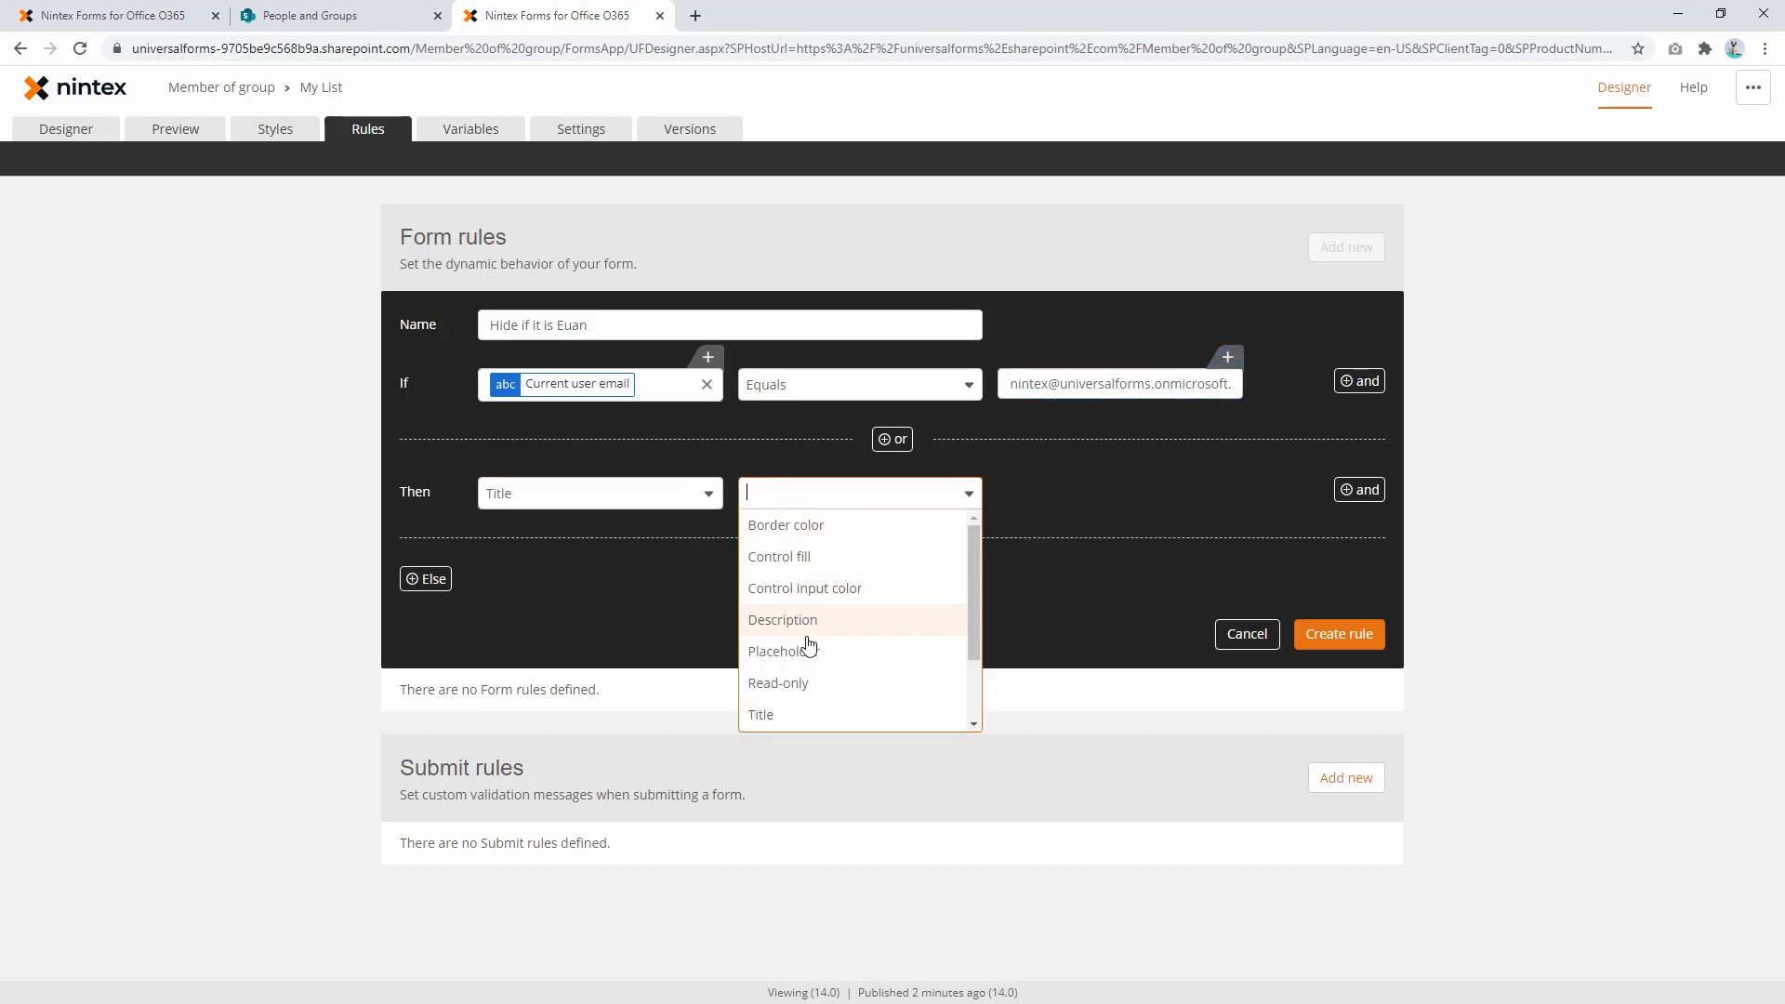
scroll(804, 688, "down", 2)
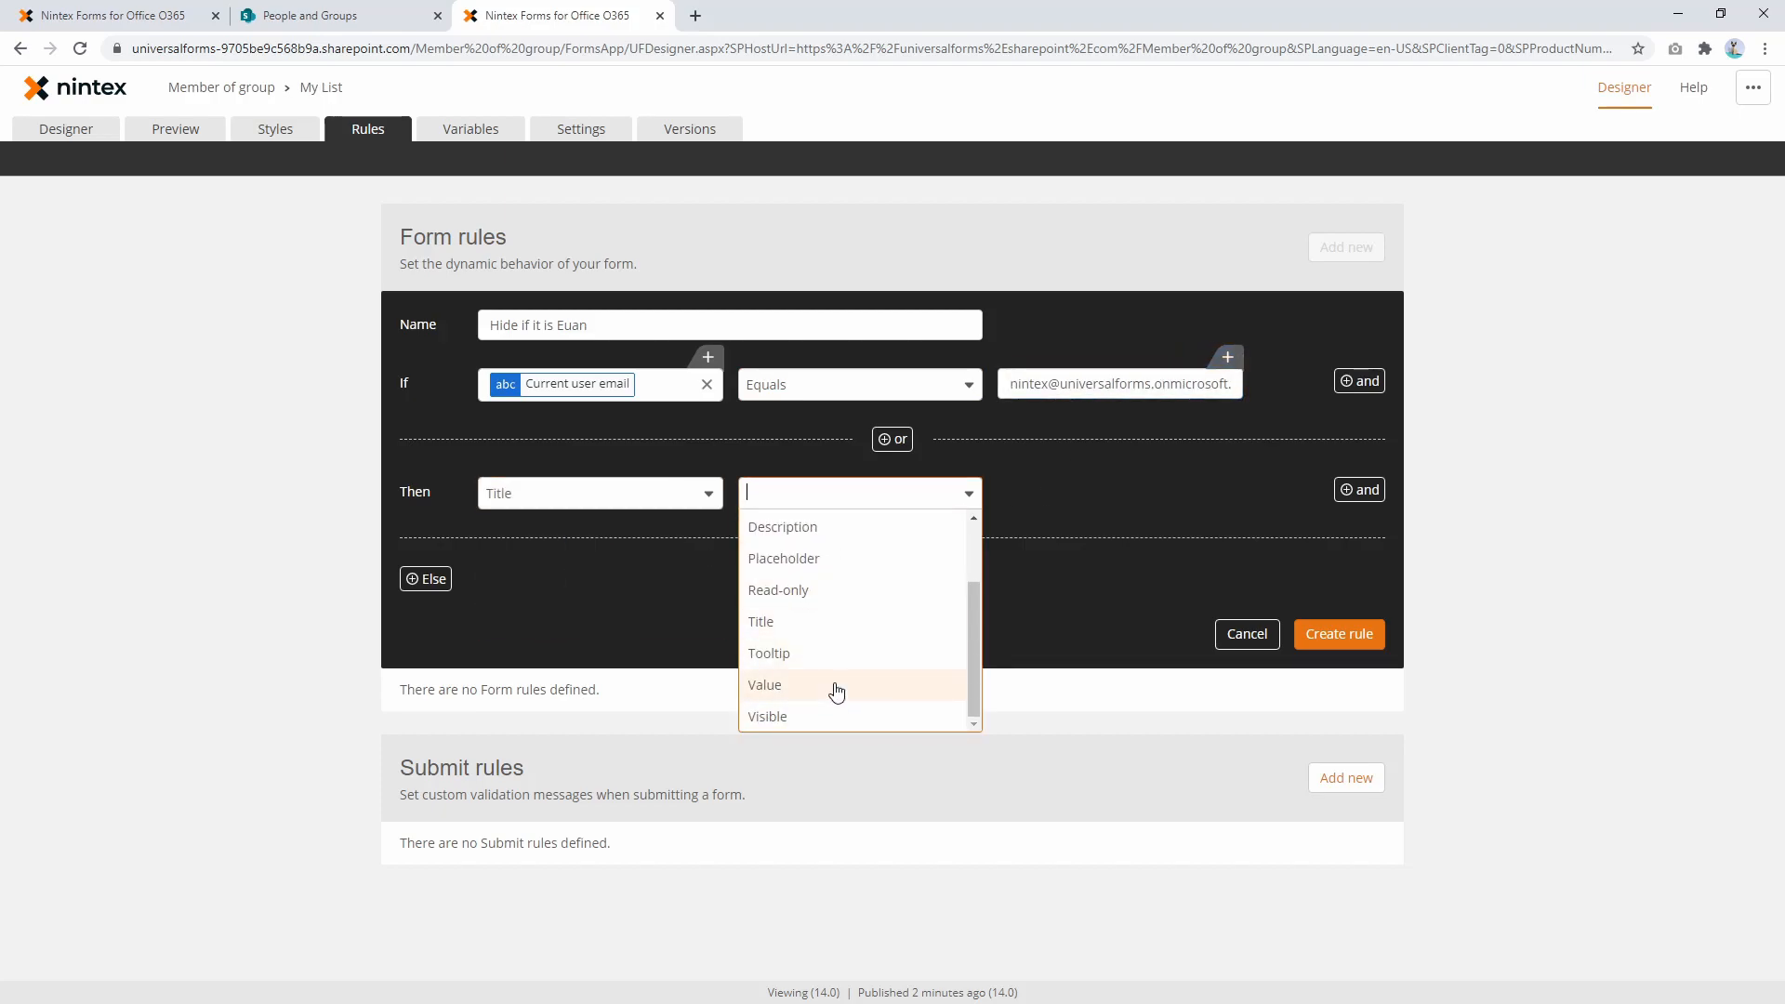
scroll(823, 620, "up", 2)
left_click(781, 556)
left_click(1011, 493)
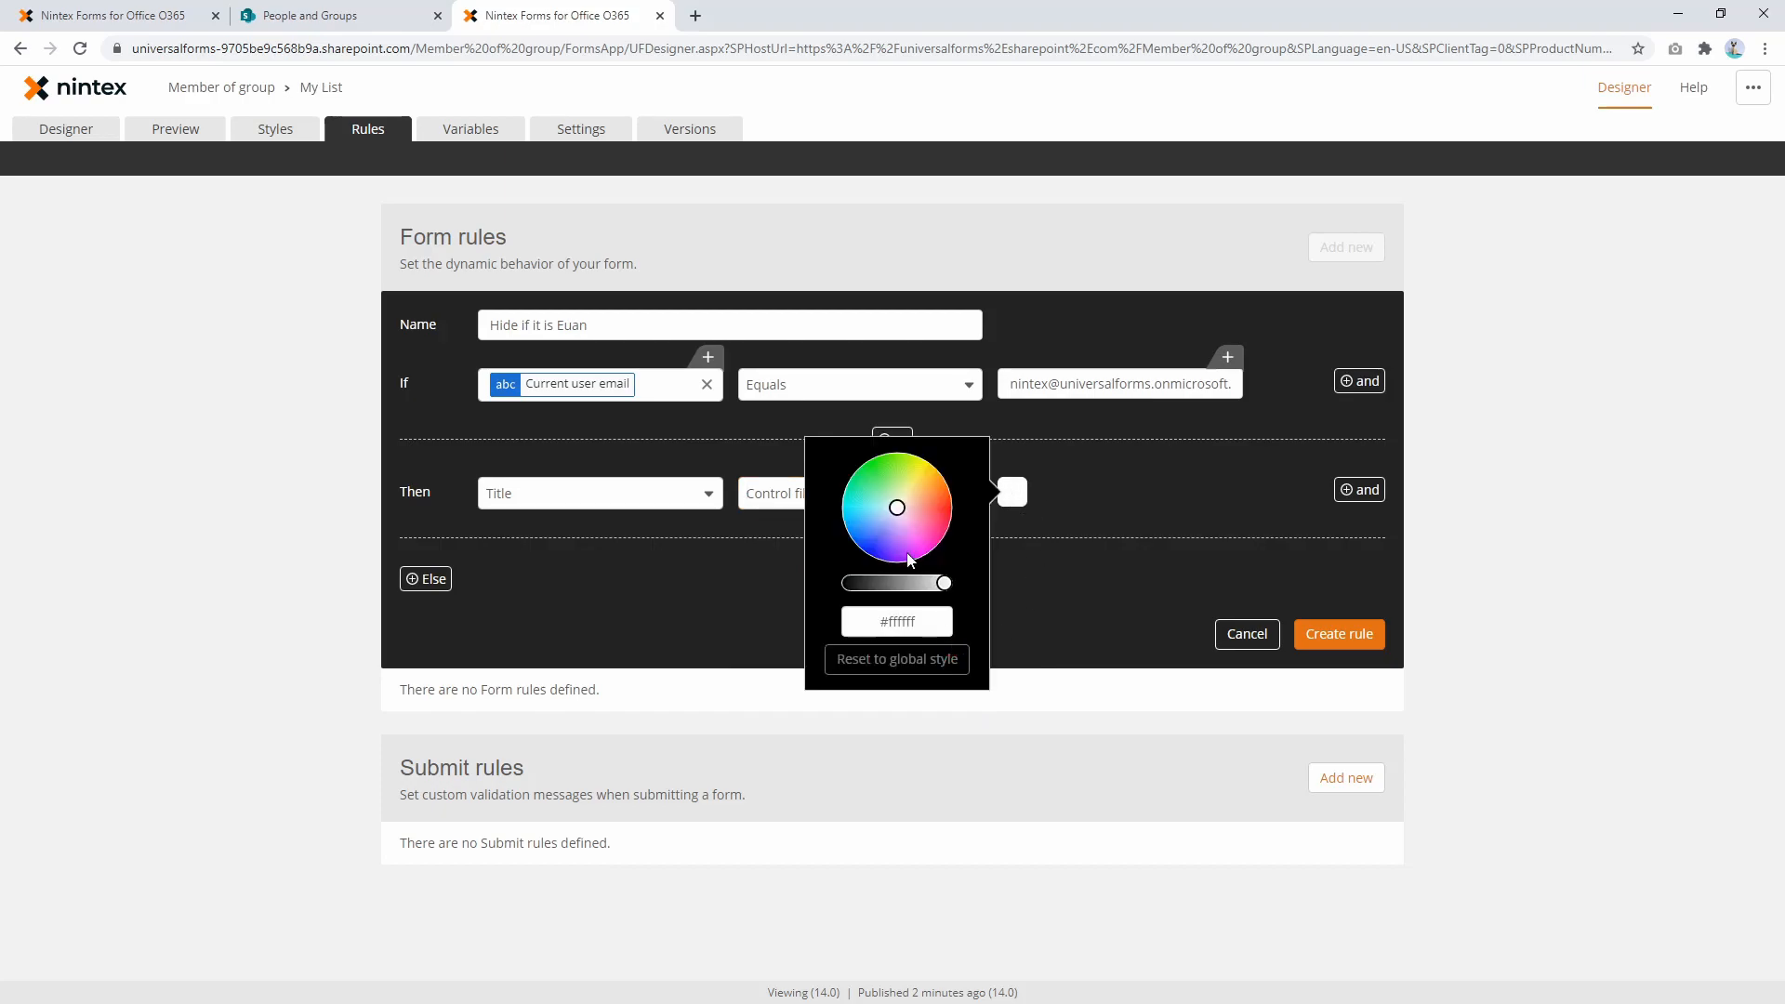
left_click_drag(914, 537, 932, 536)
left_click(741, 586)
Step: Add an Else action giving the Title control a white Control fill, and create the rule
left_click(426, 578)
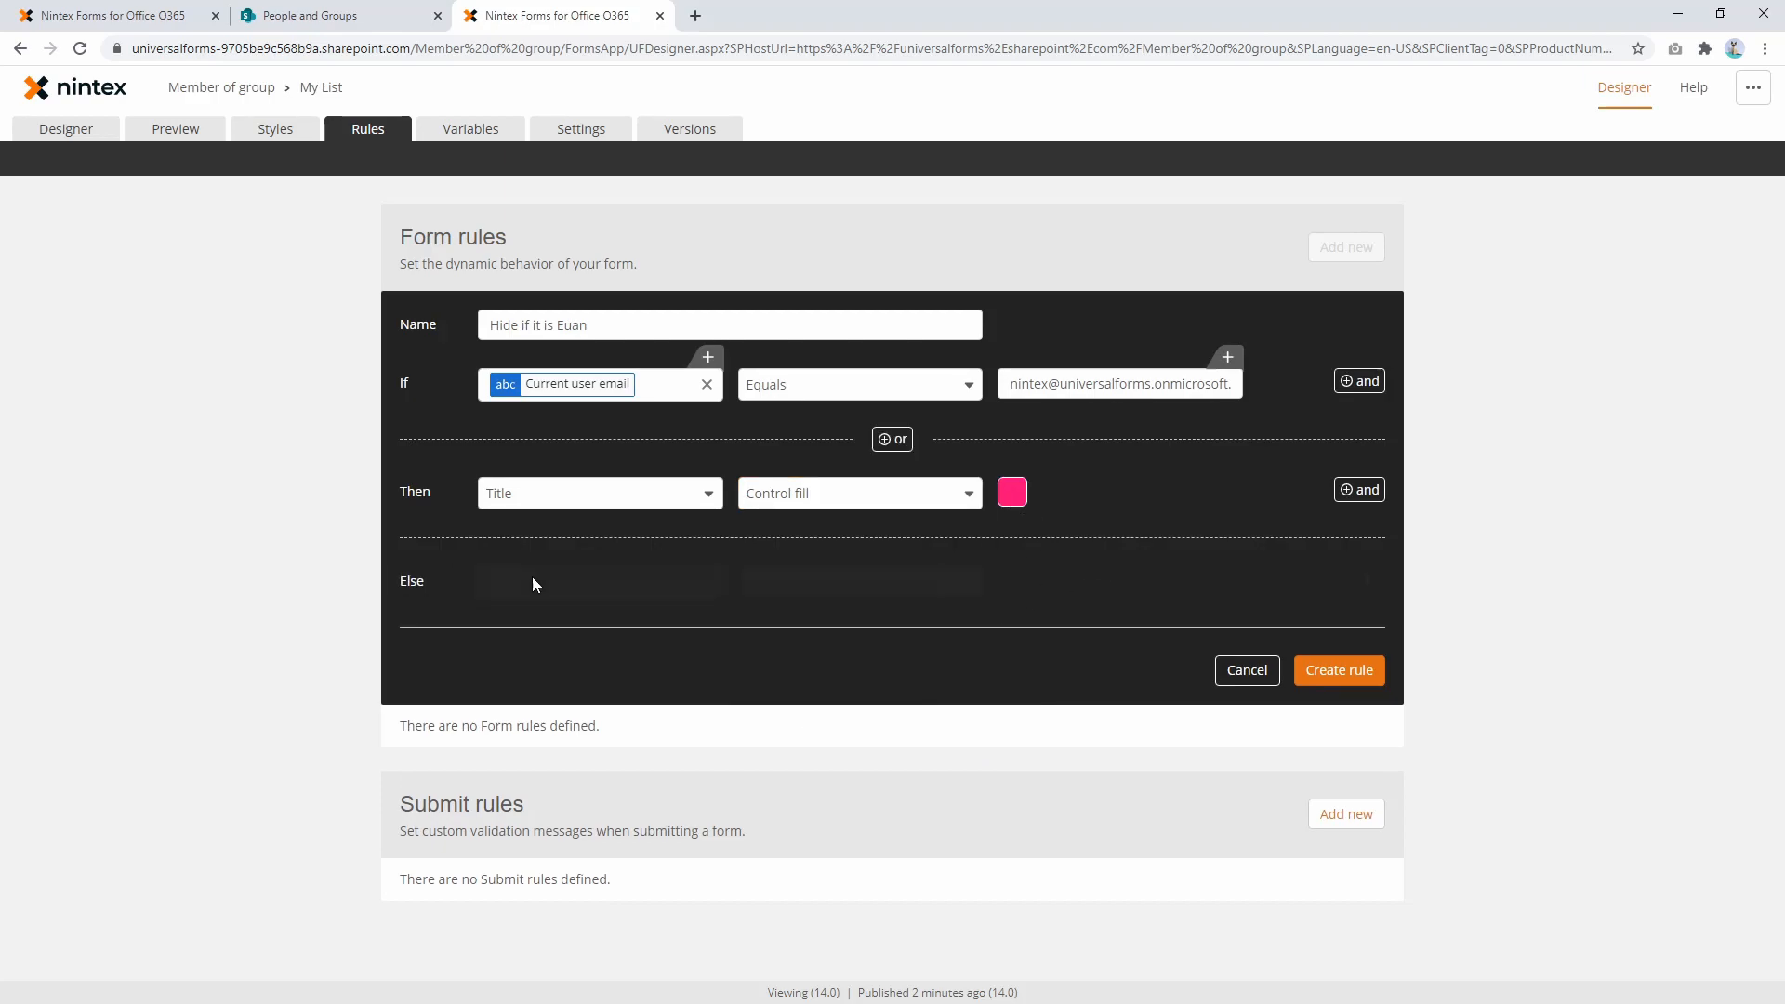
left_click(595, 583)
left_click(566, 710)
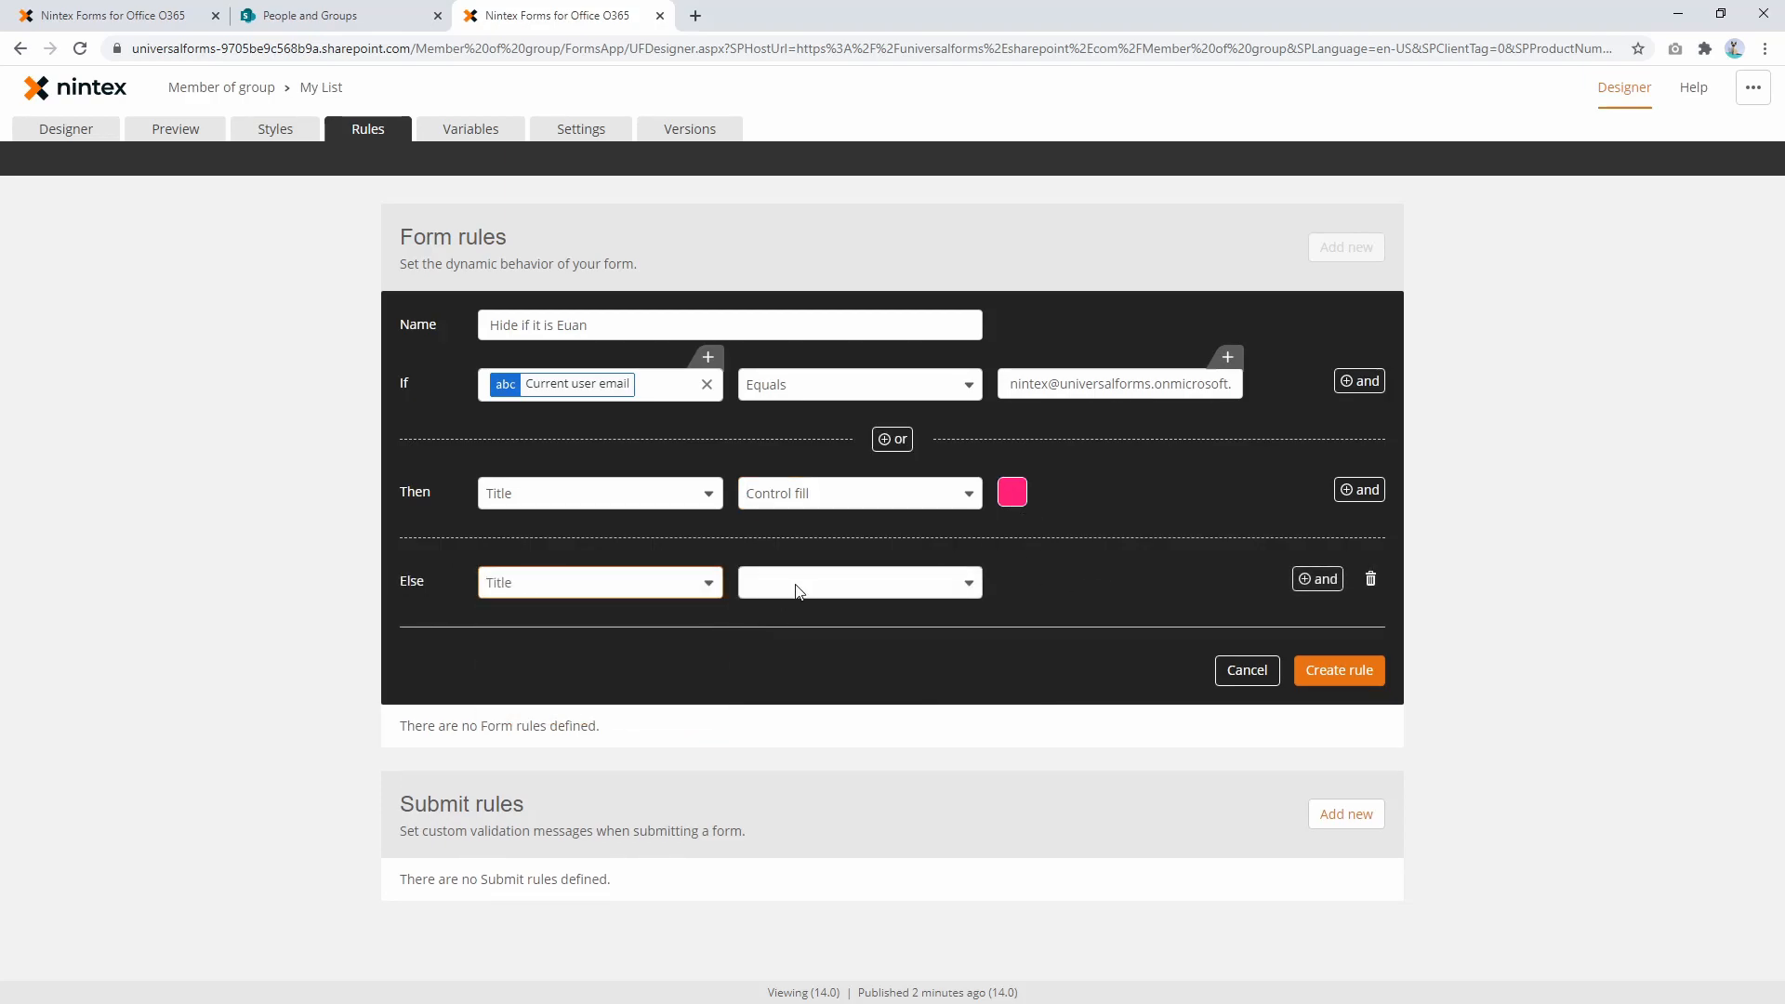
left_click(797, 586)
left_click(790, 645)
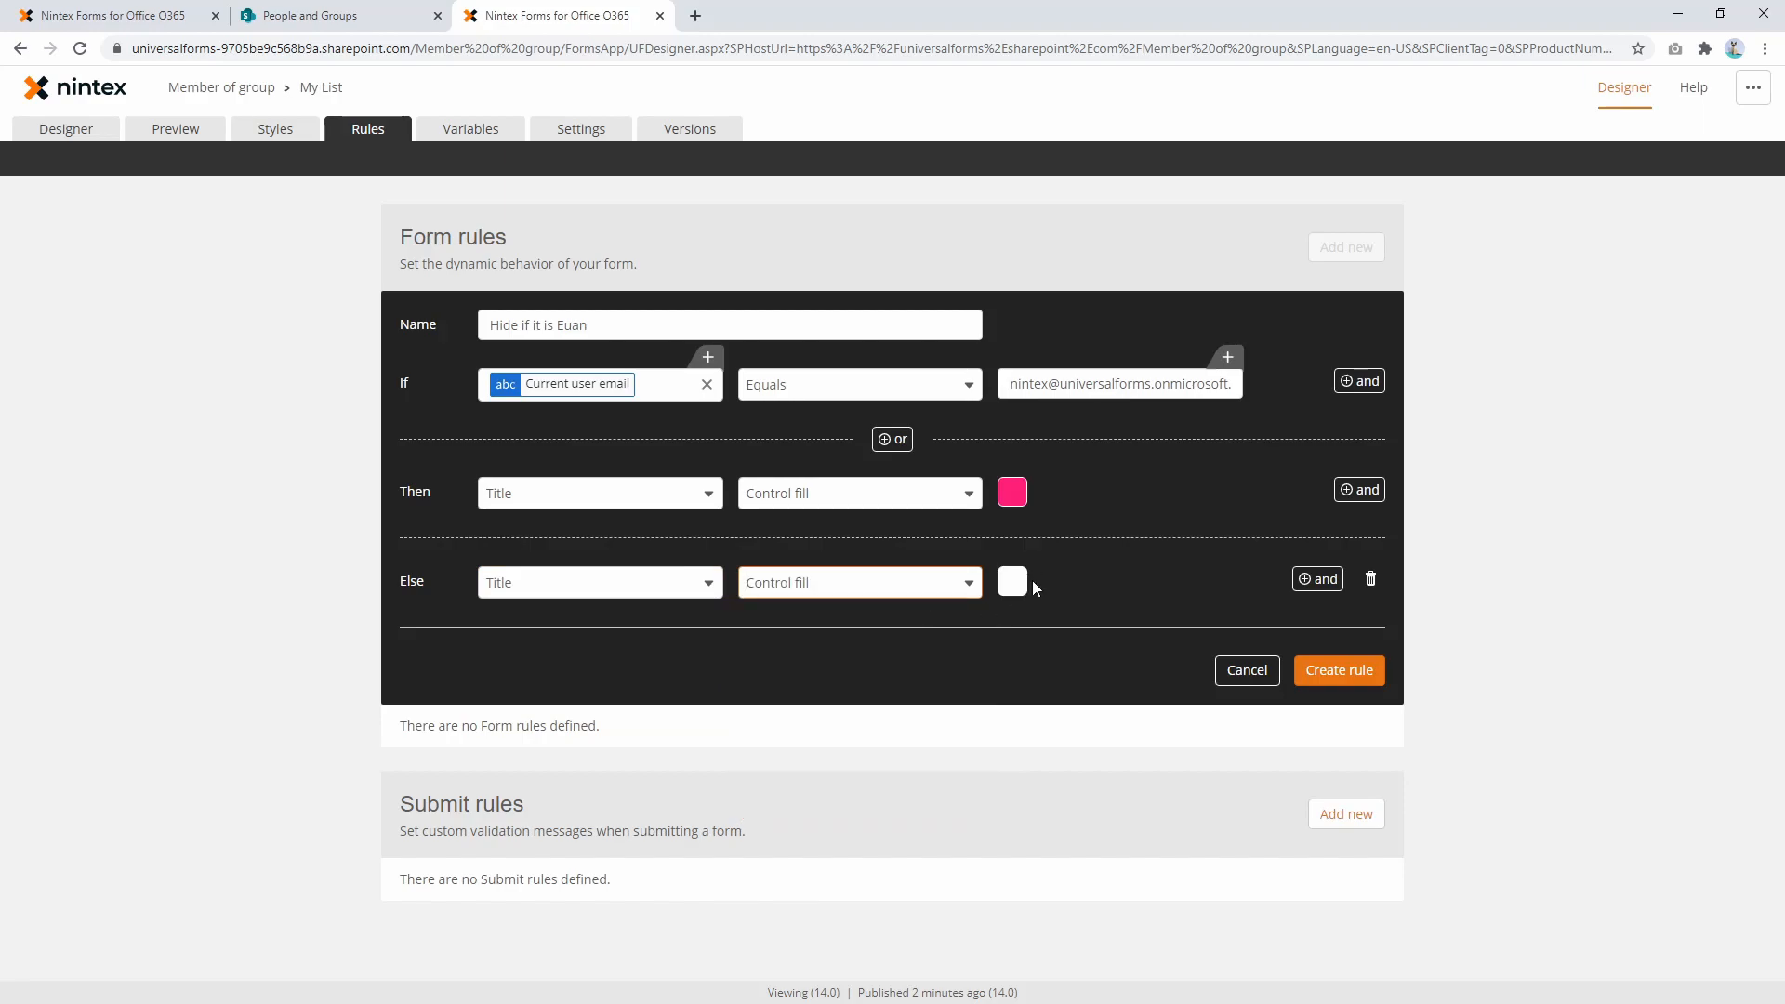
left_click(1339, 671)
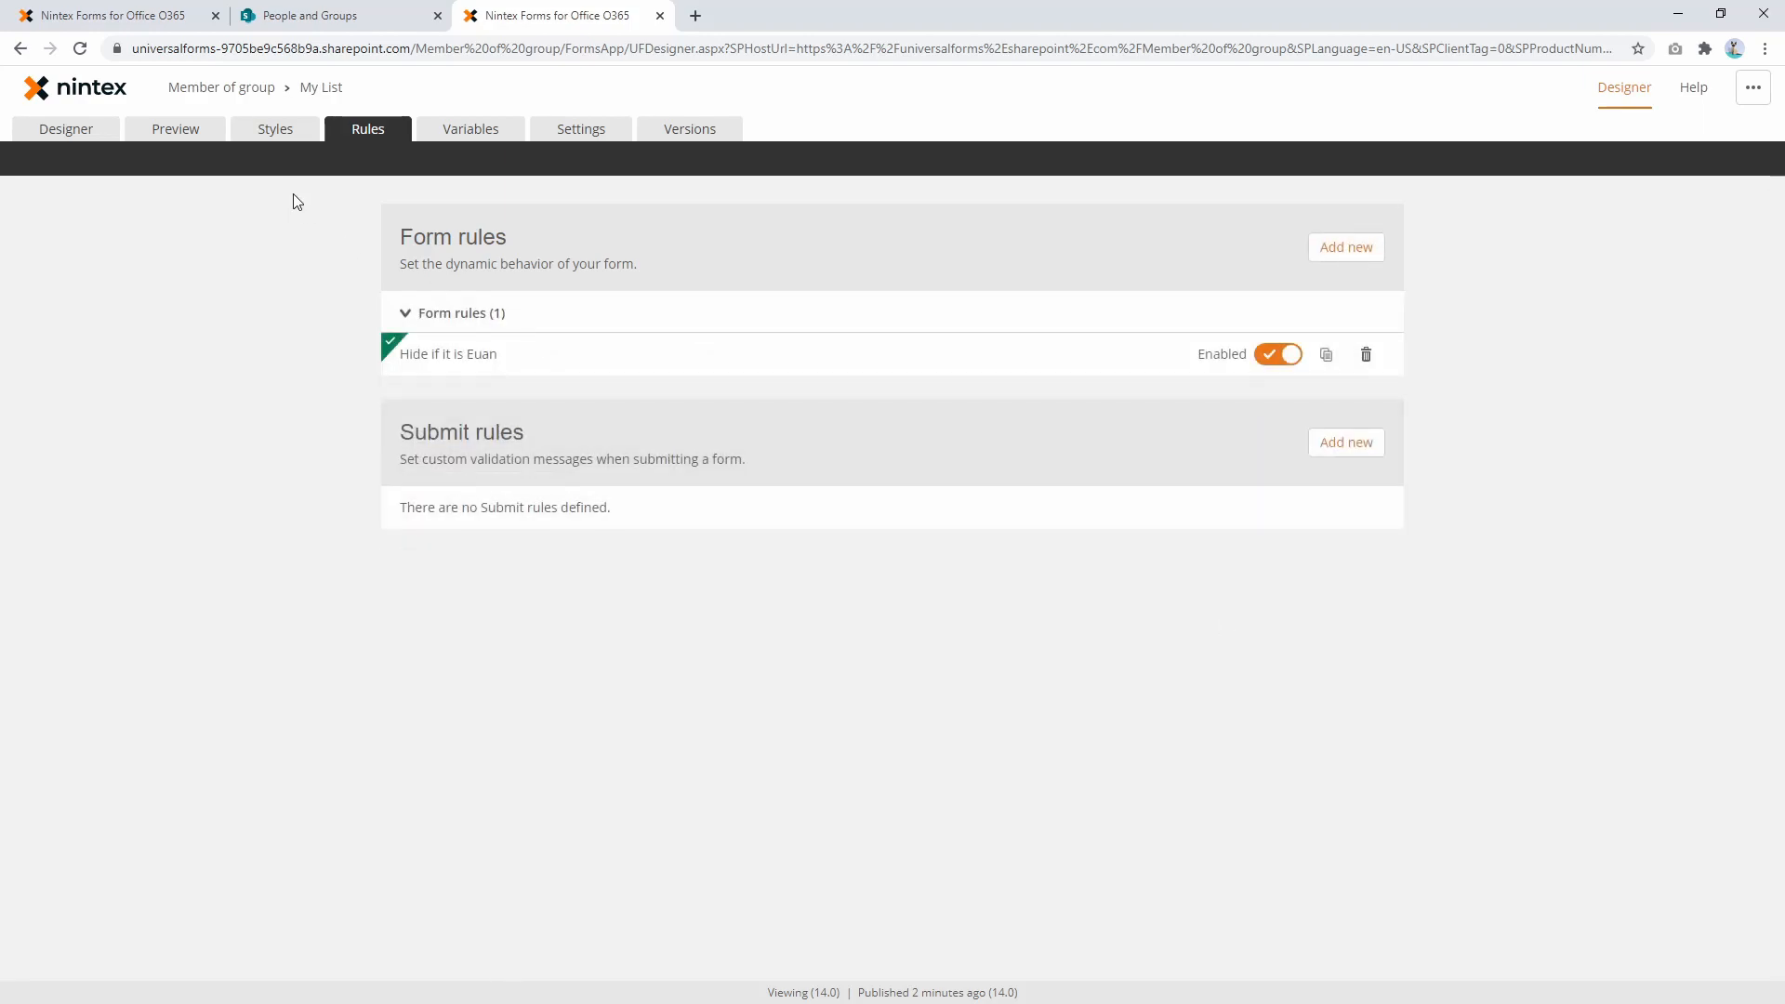
Step: Publish the form with the new rule and dismiss the confirmation
left_click(69, 130)
left_click(150, 158)
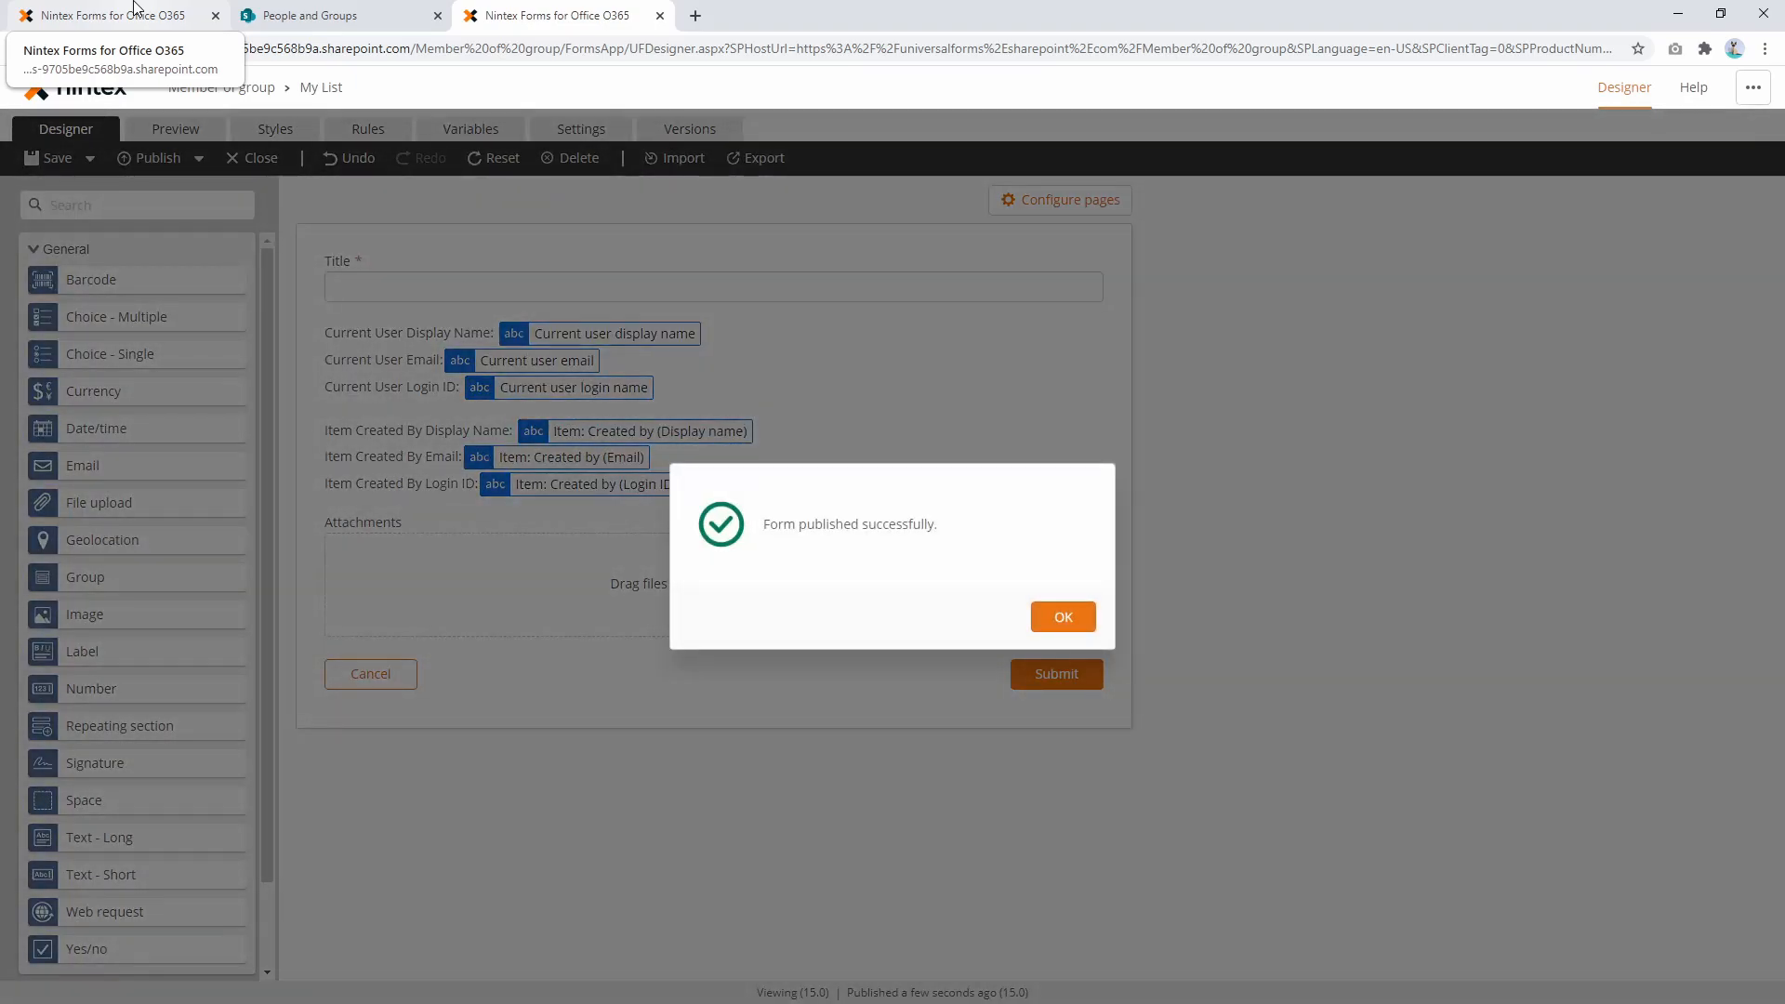
left_click(1063, 616)
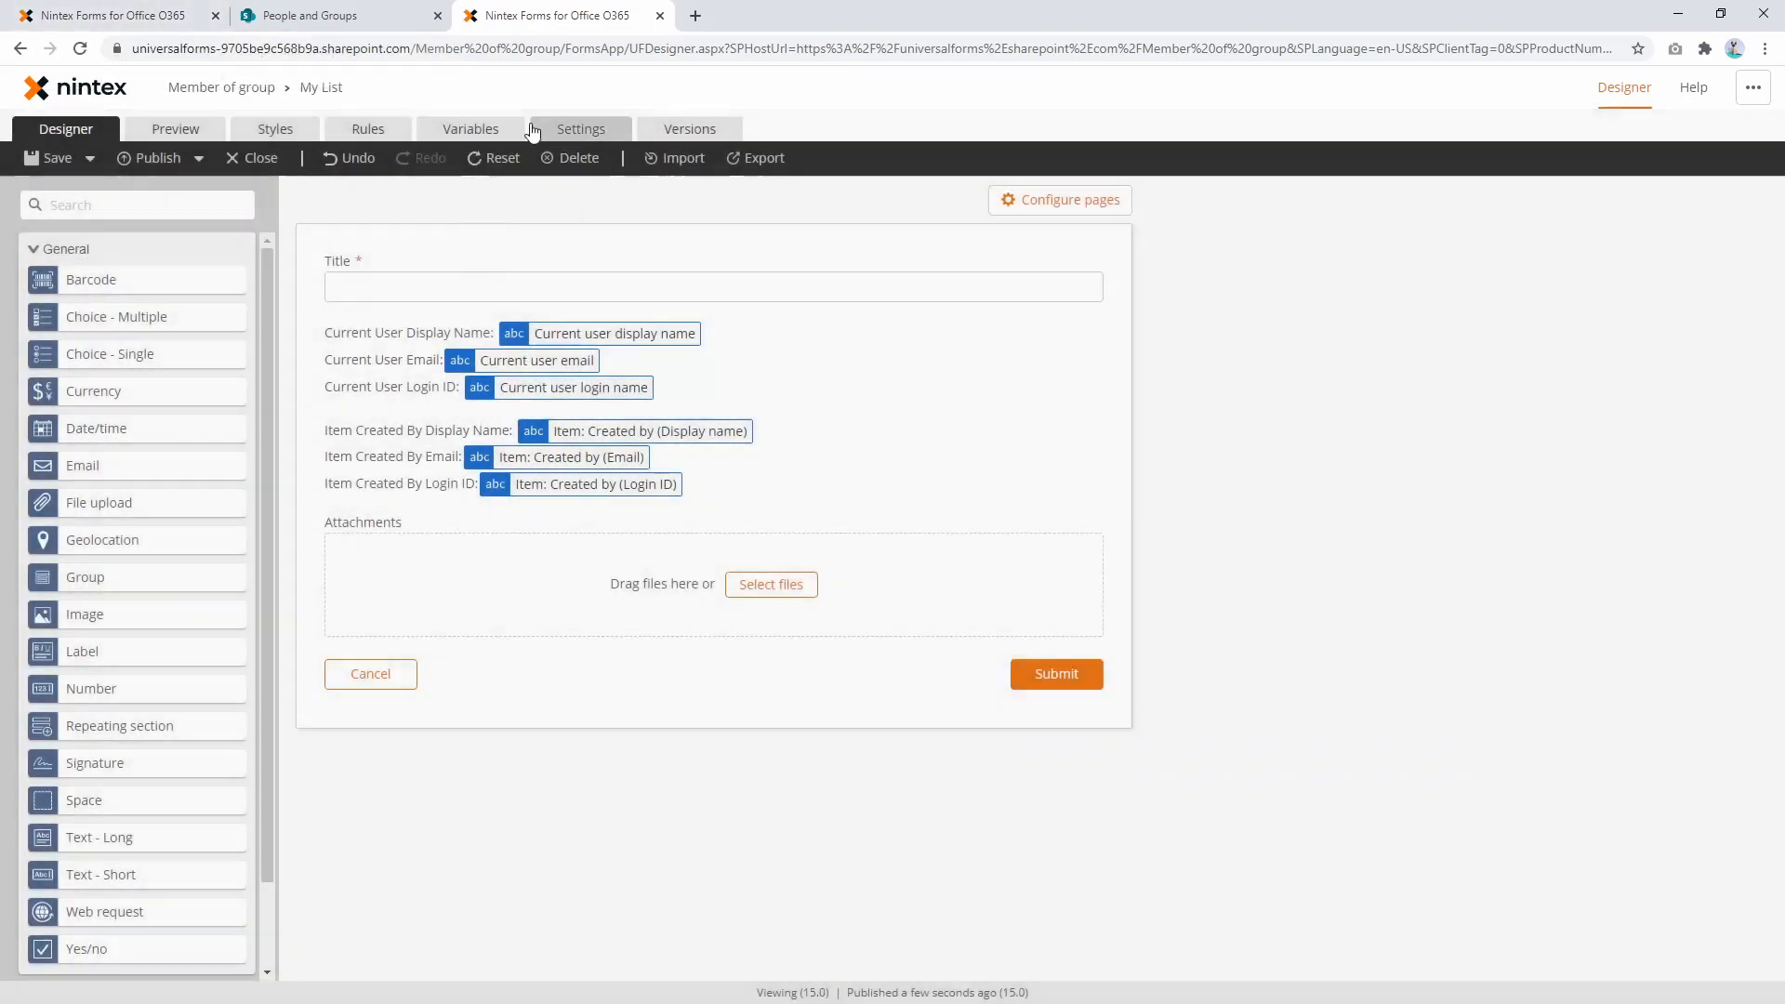
Step: Review the form rule's email condition and reload the submitted "Hello world" item to check its Title fill
left_click(372, 128)
left_click(584, 358)
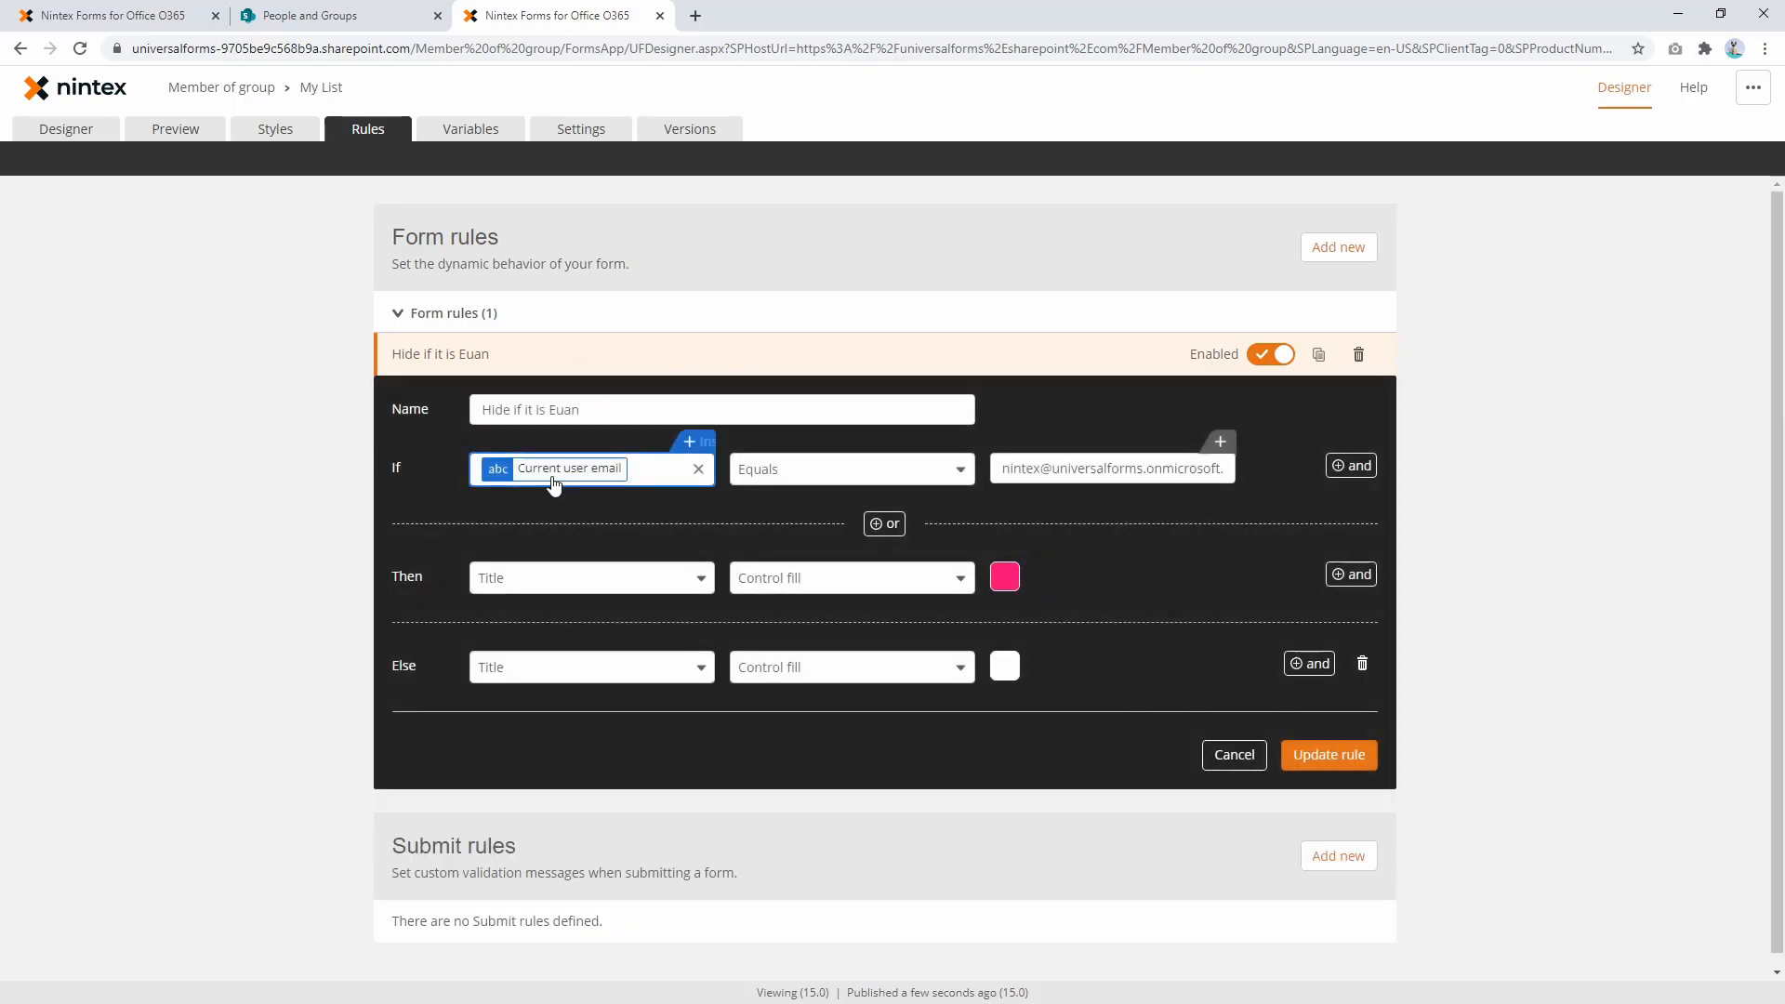
left_click(1101, 469)
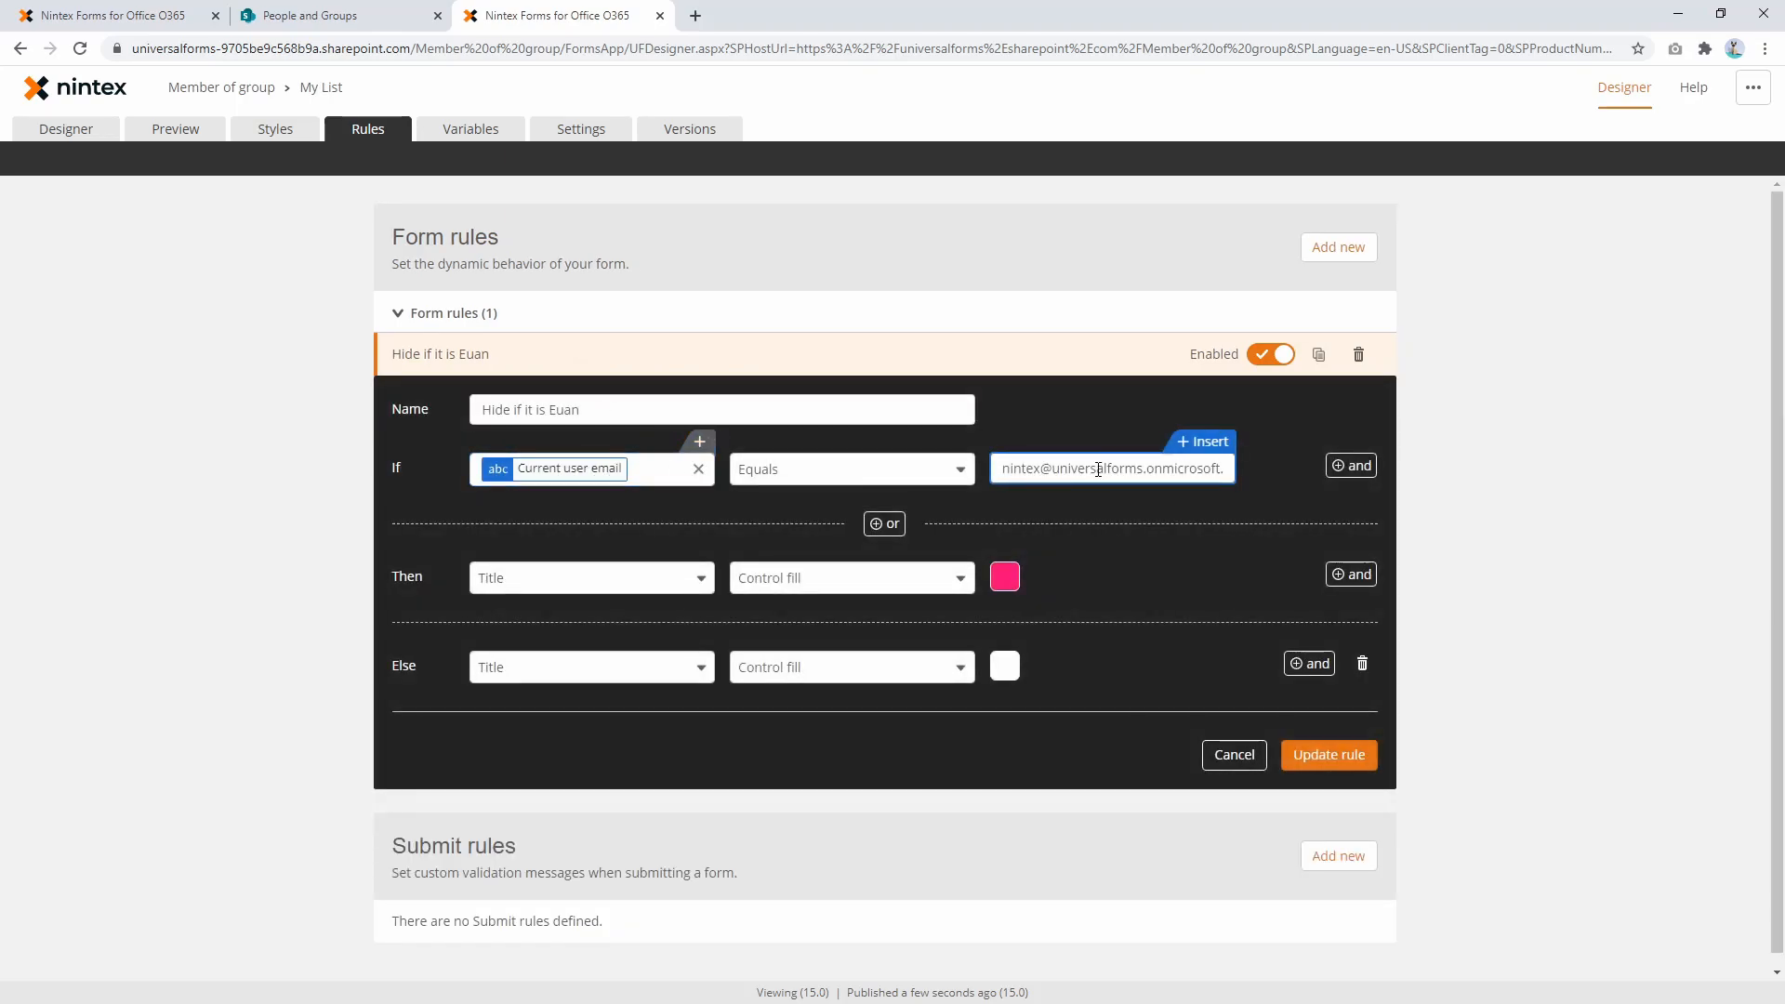
left_click(82, 7)
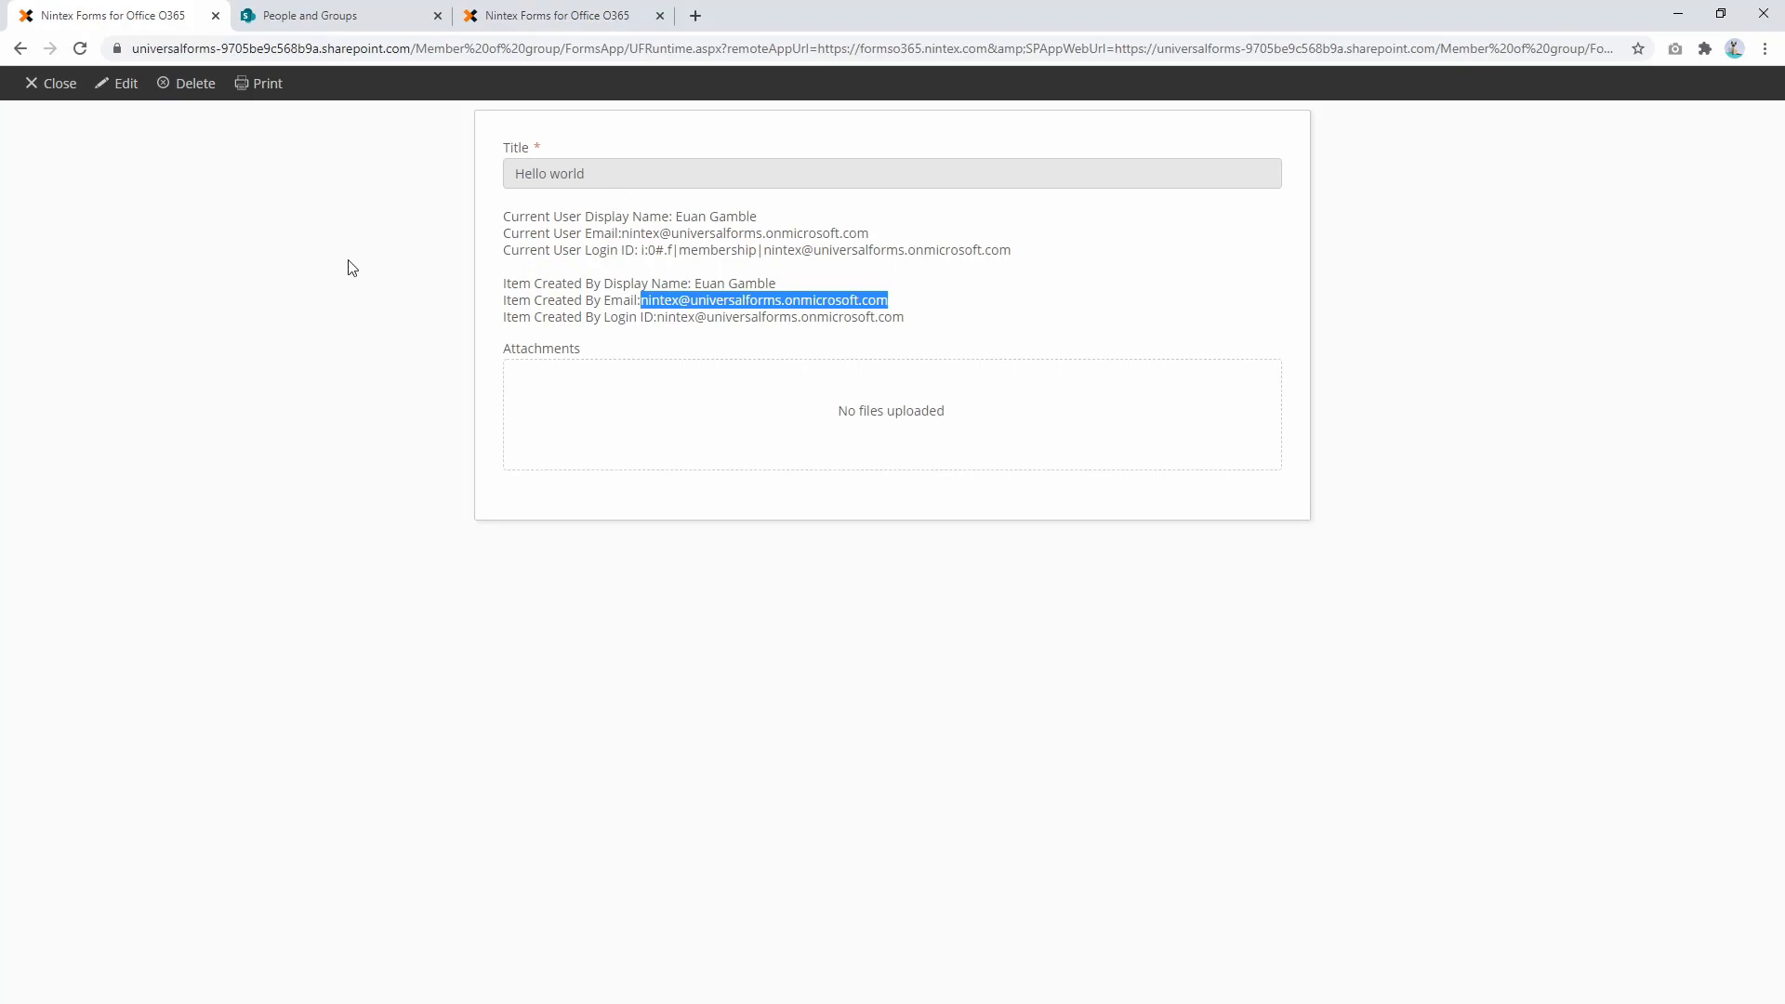
key("F5")
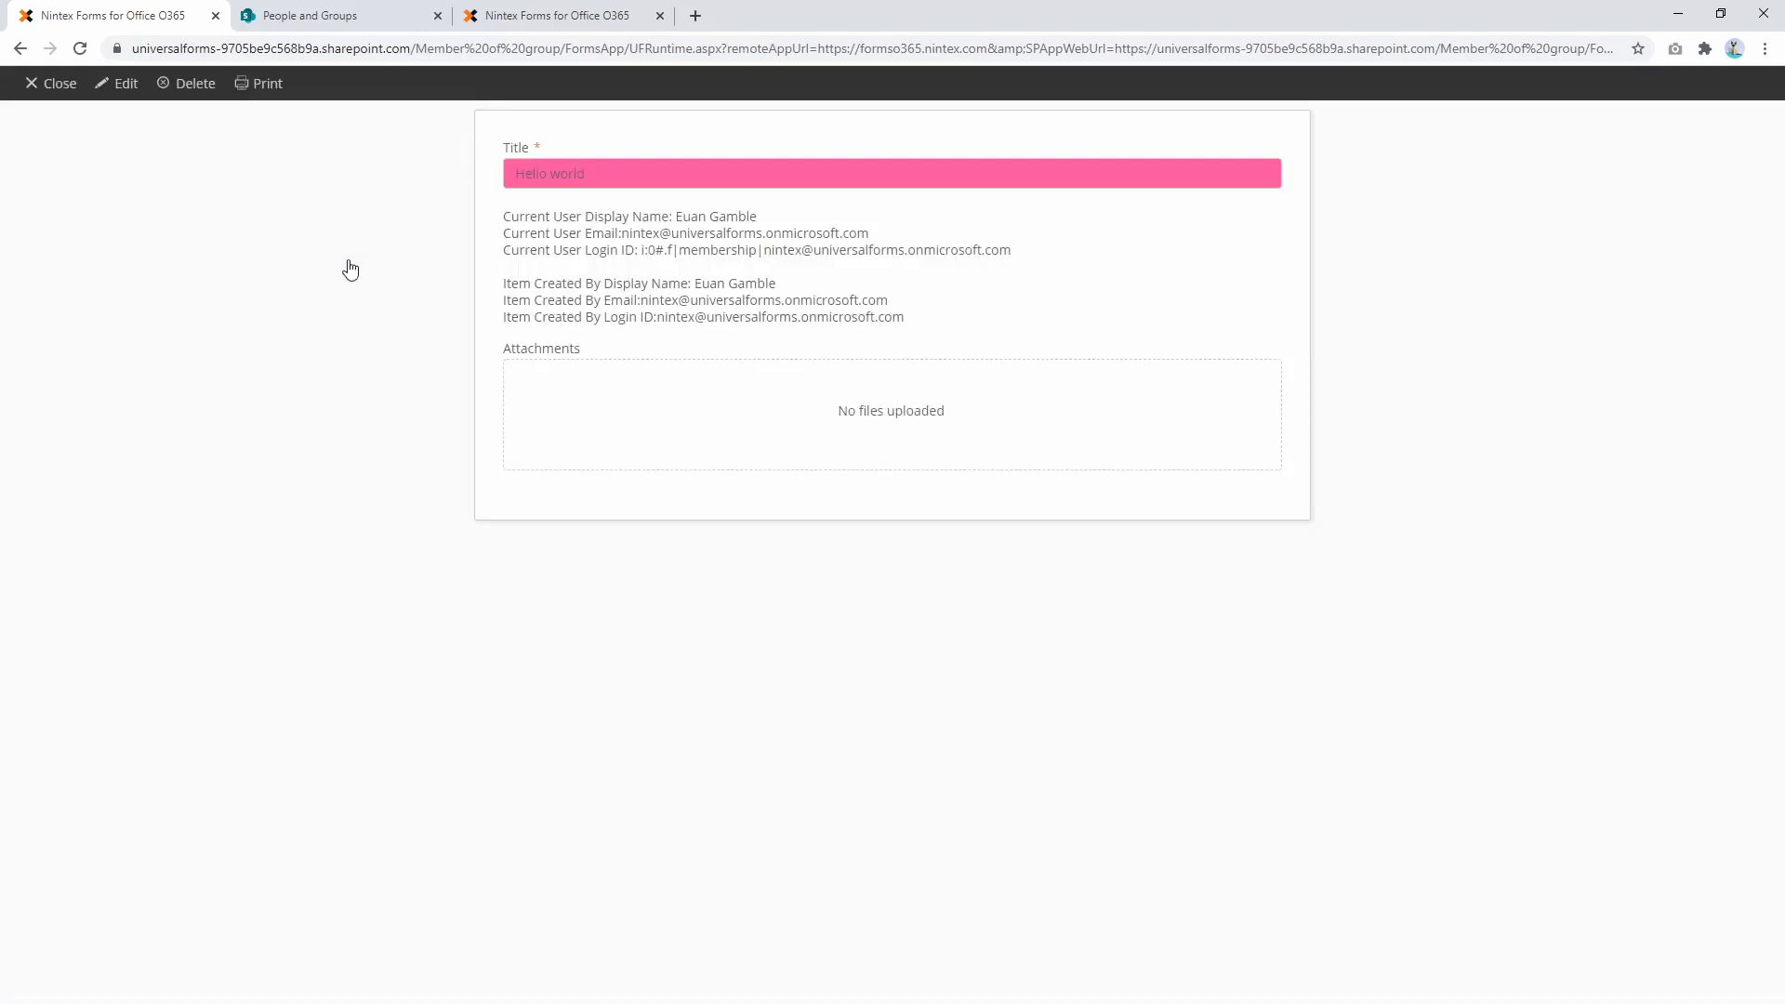
Step: Replace the user part of the rule's comparison email with the user's first name and update the rule
left_click(557, 16)
left_click(1123, 473)
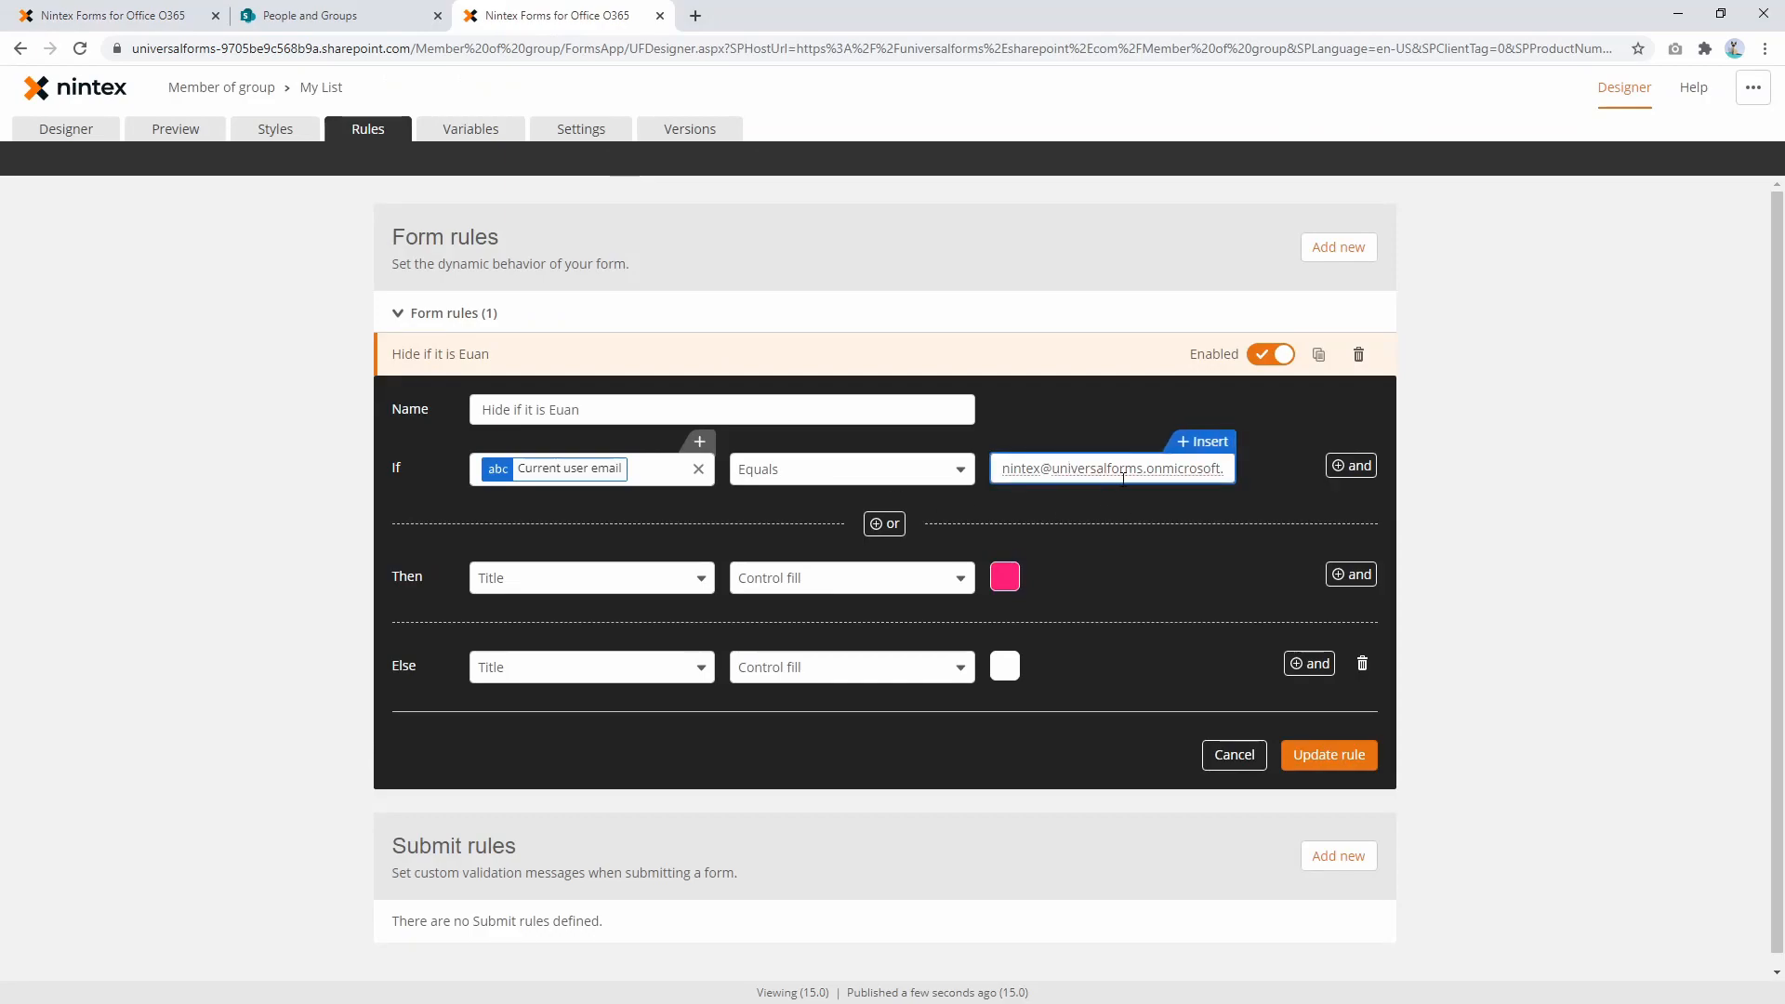
key("ctrl+shift+Right")
type("euan")
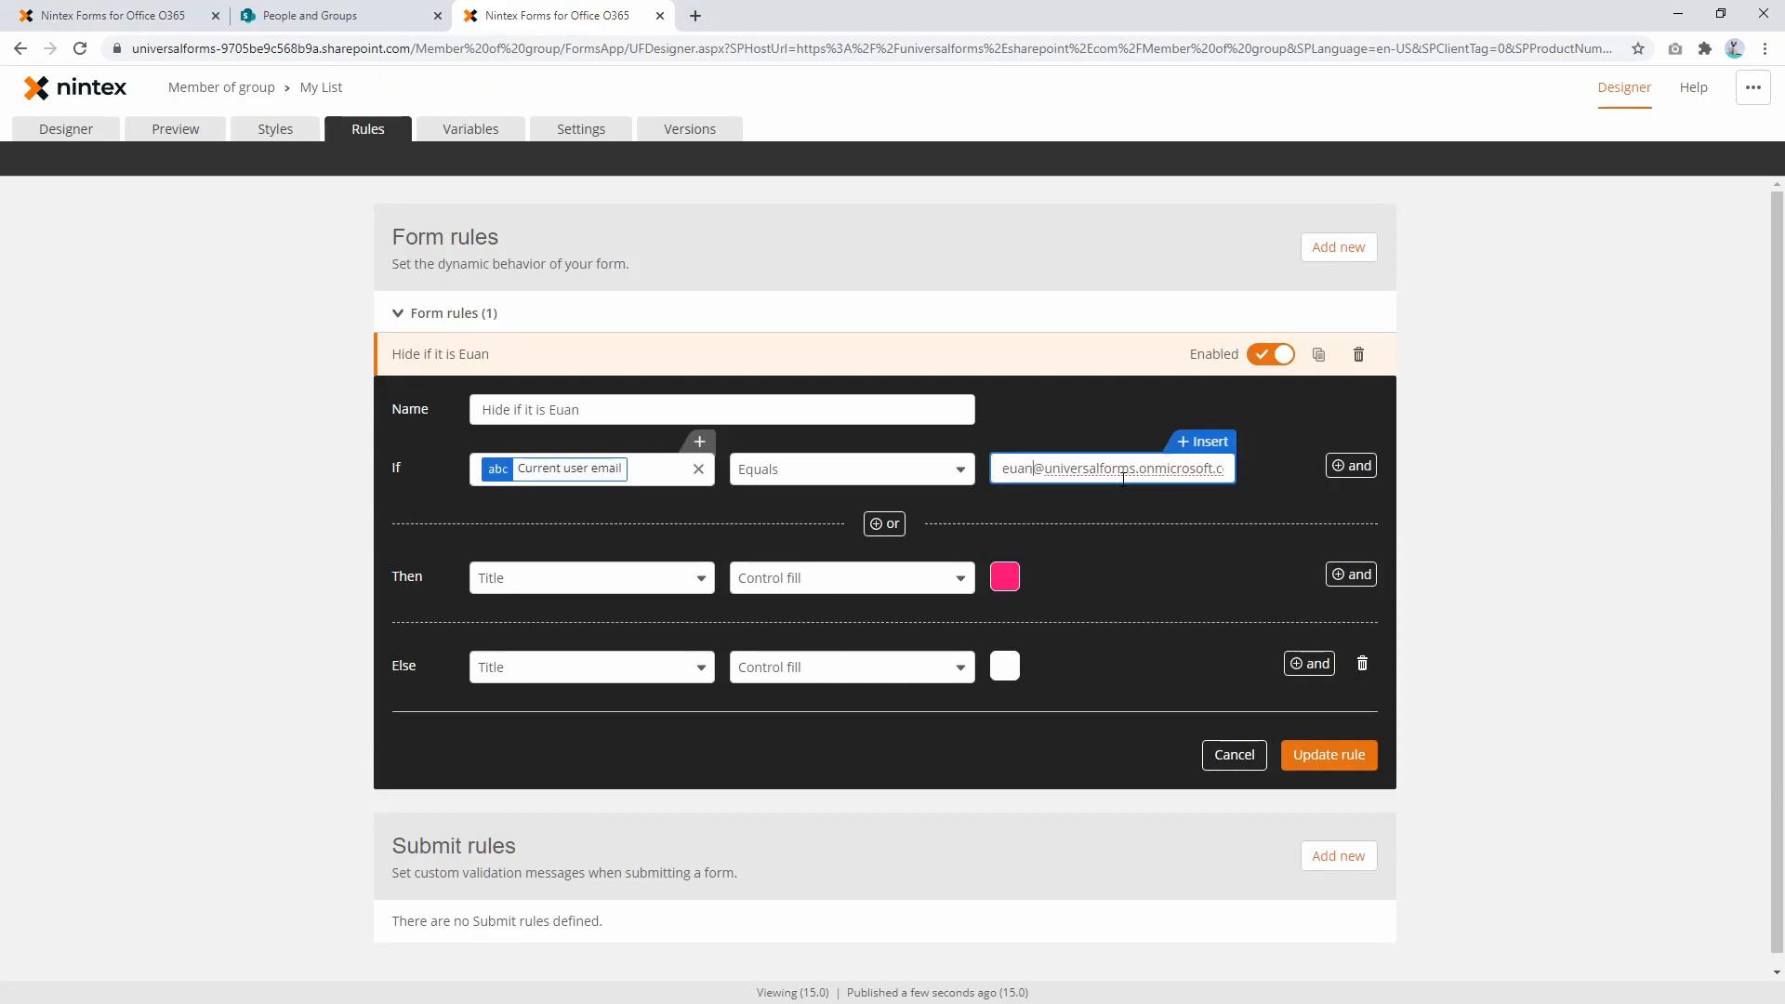
left_click(1304, 754)
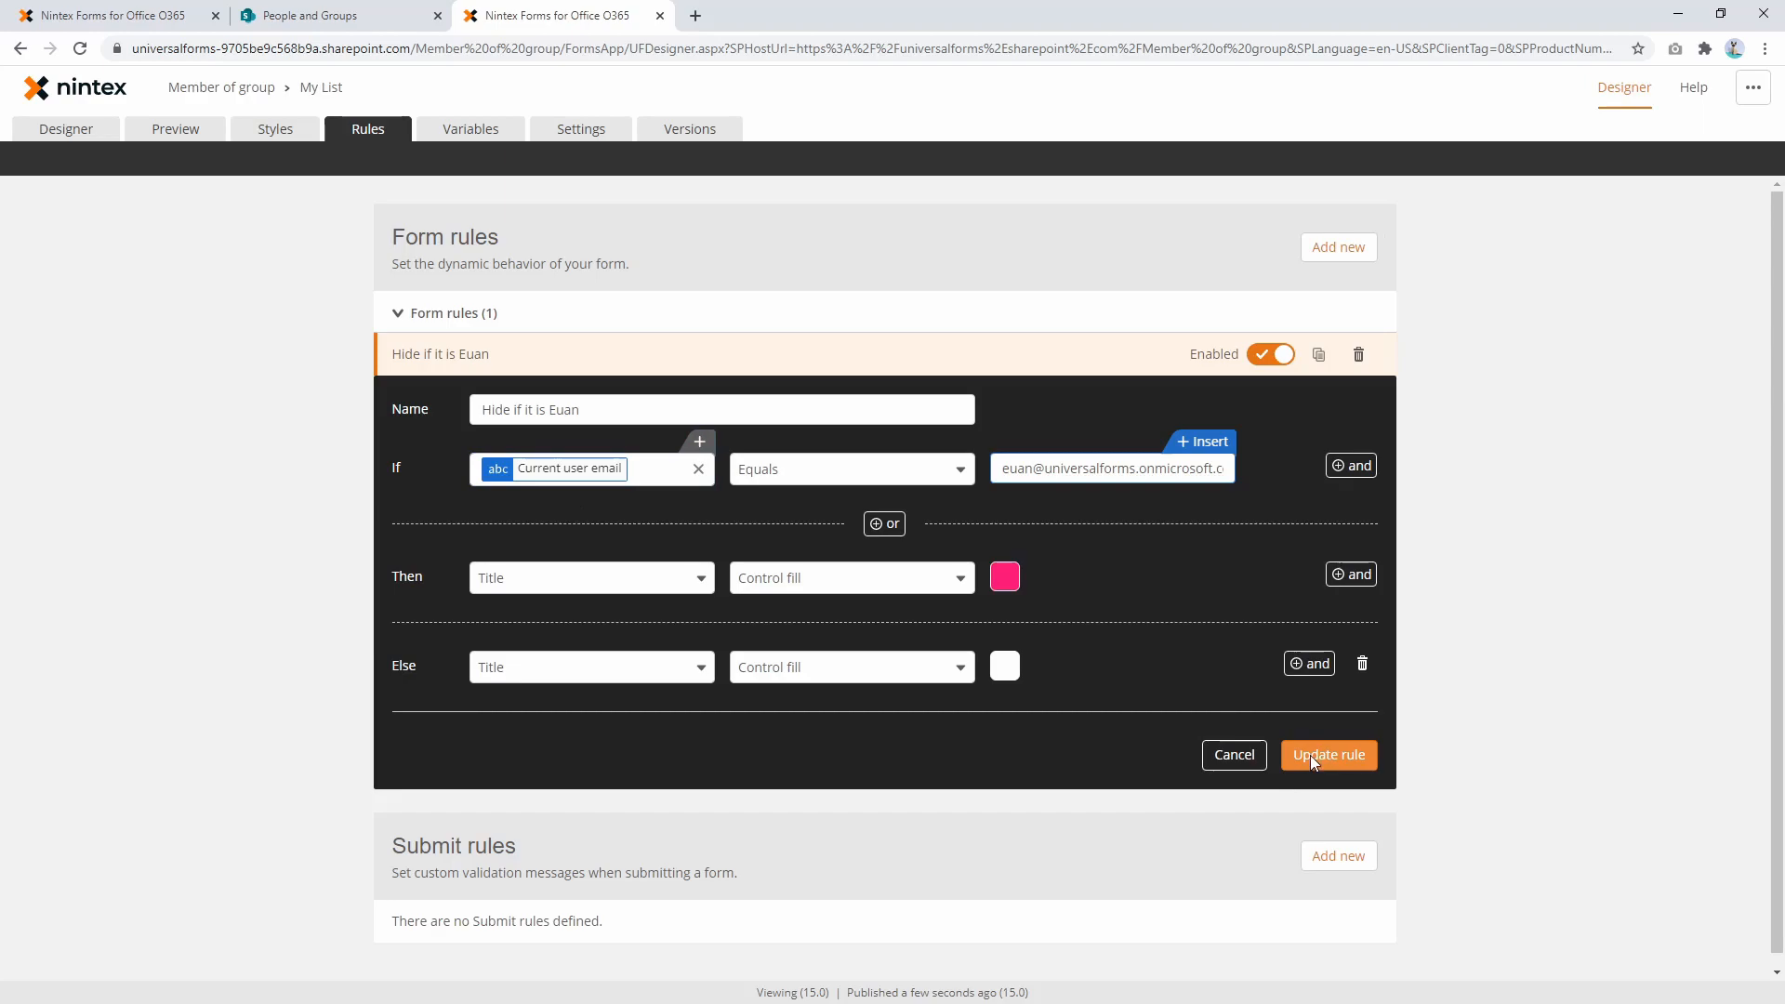
Step: Publish the form with the updated rule and check the Title fill on the submitted item
left_click(75, 135)
left_click(129, 161)
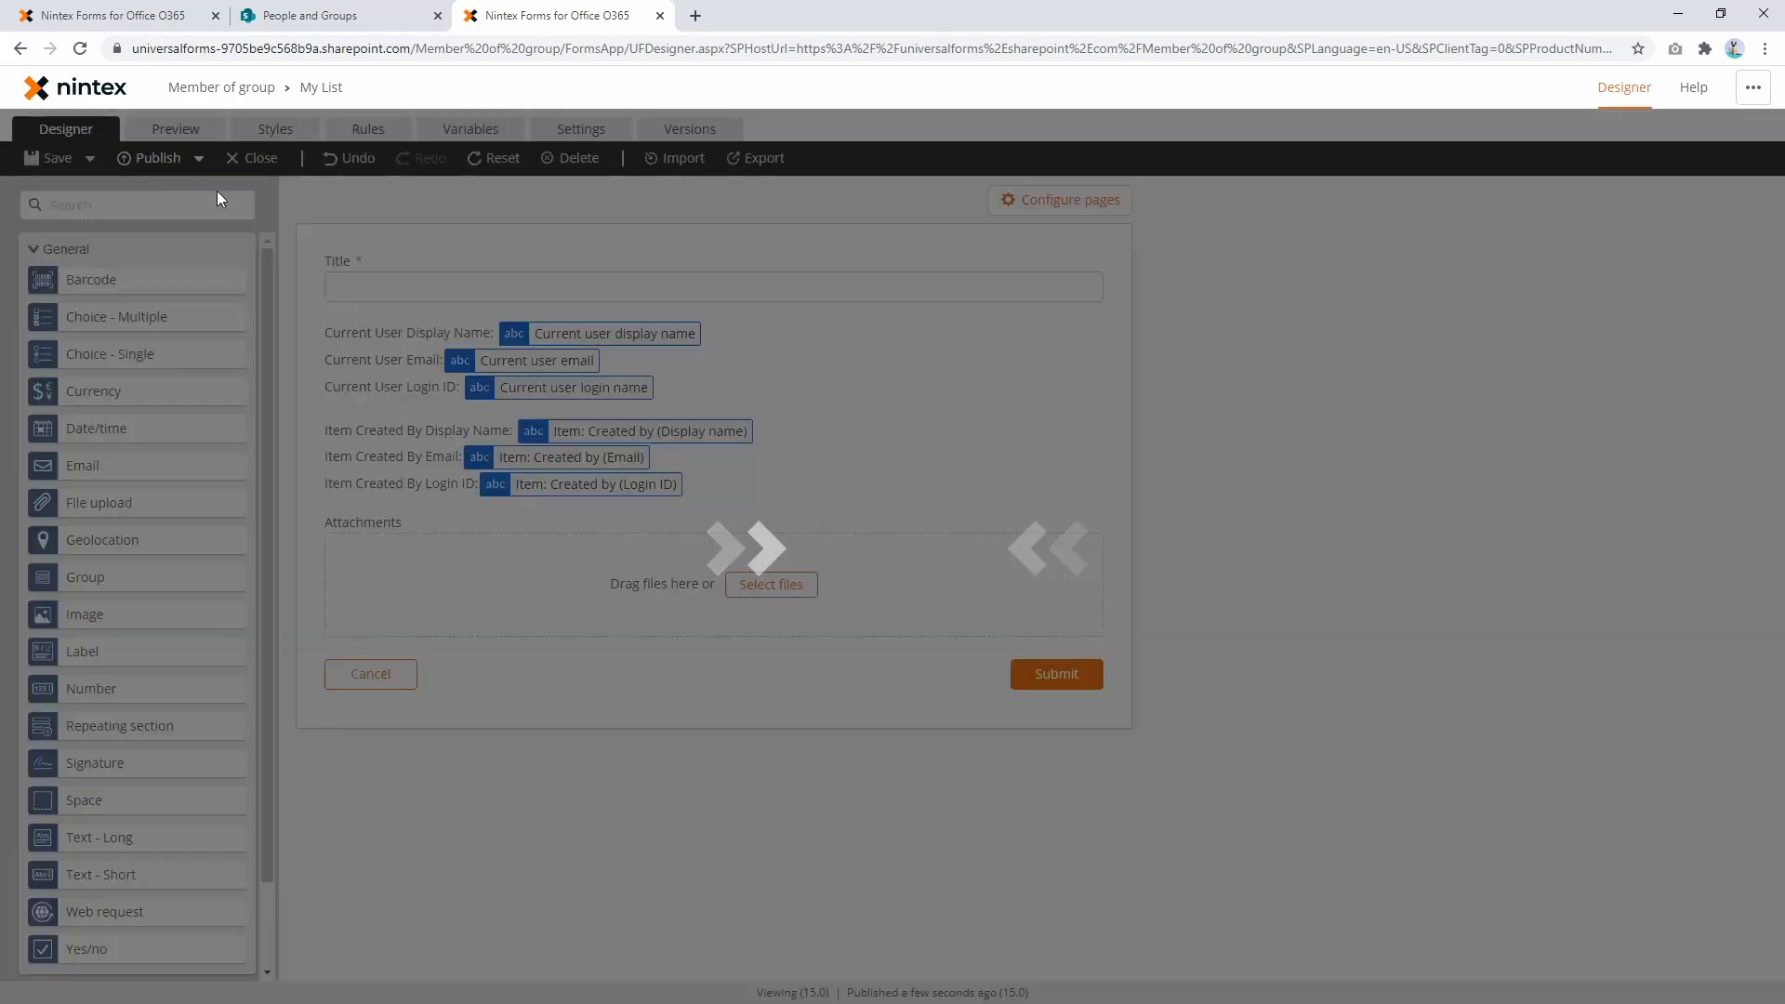
left_click(183, 9)
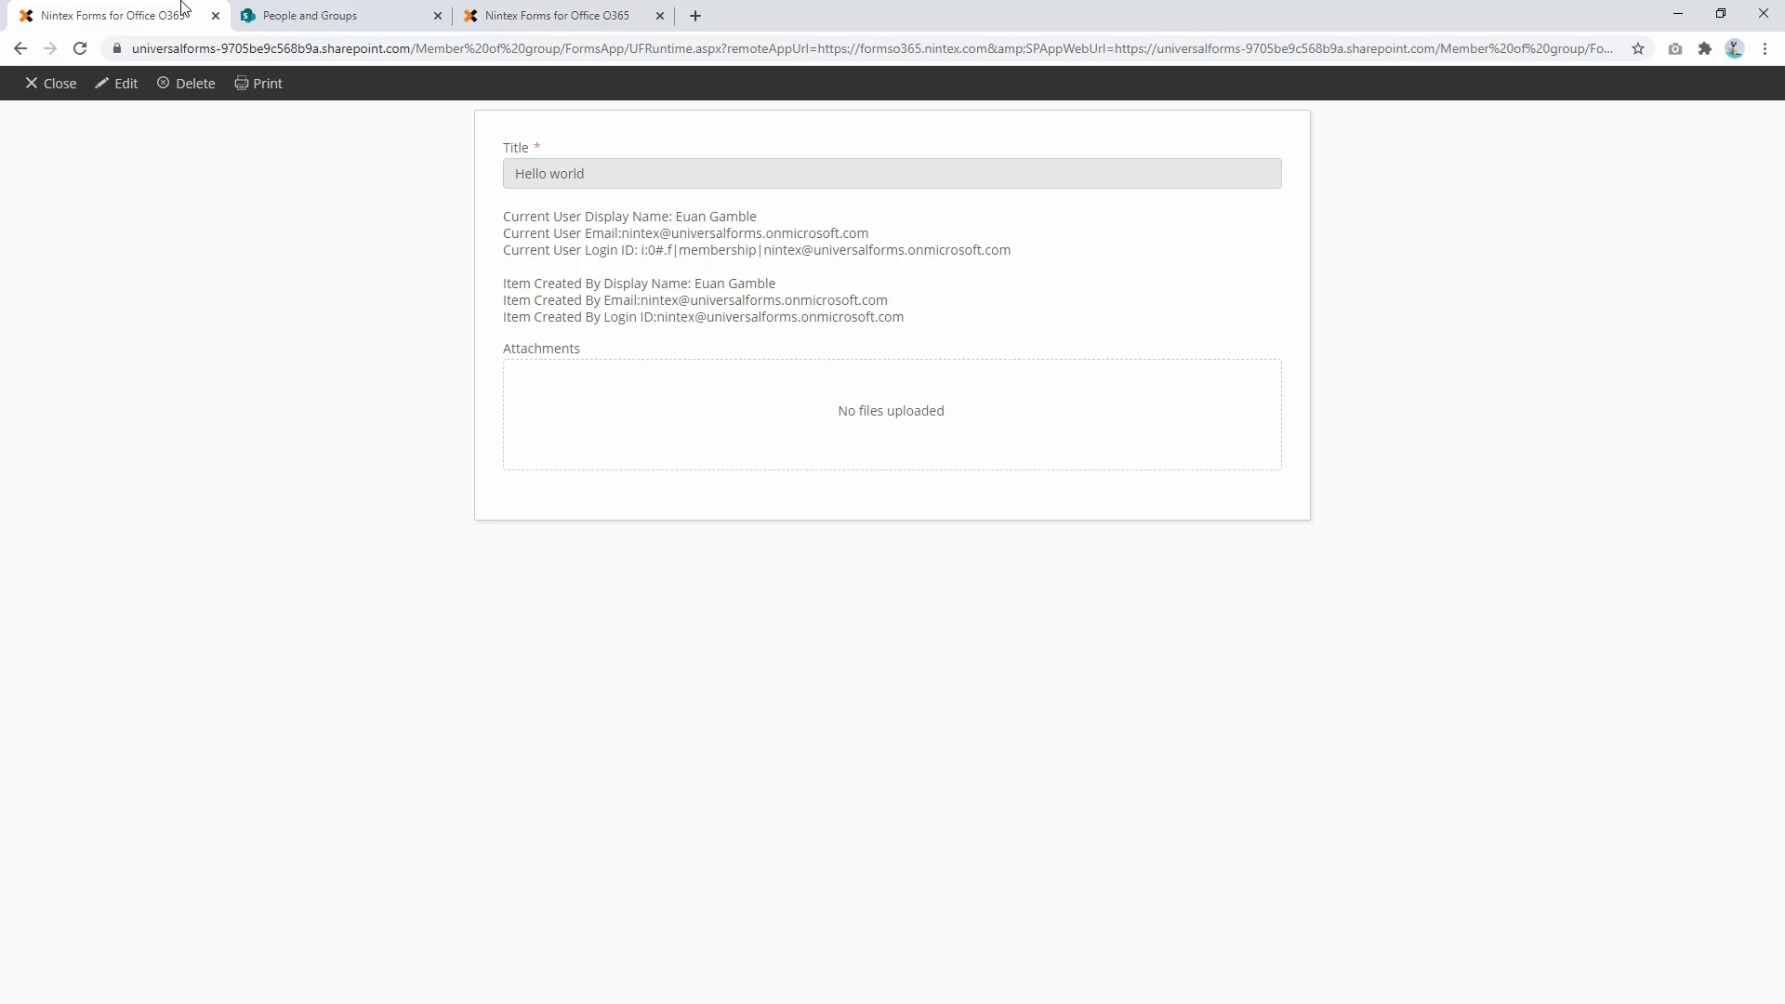
left_click(540, 15)
left_click(1063, 614)
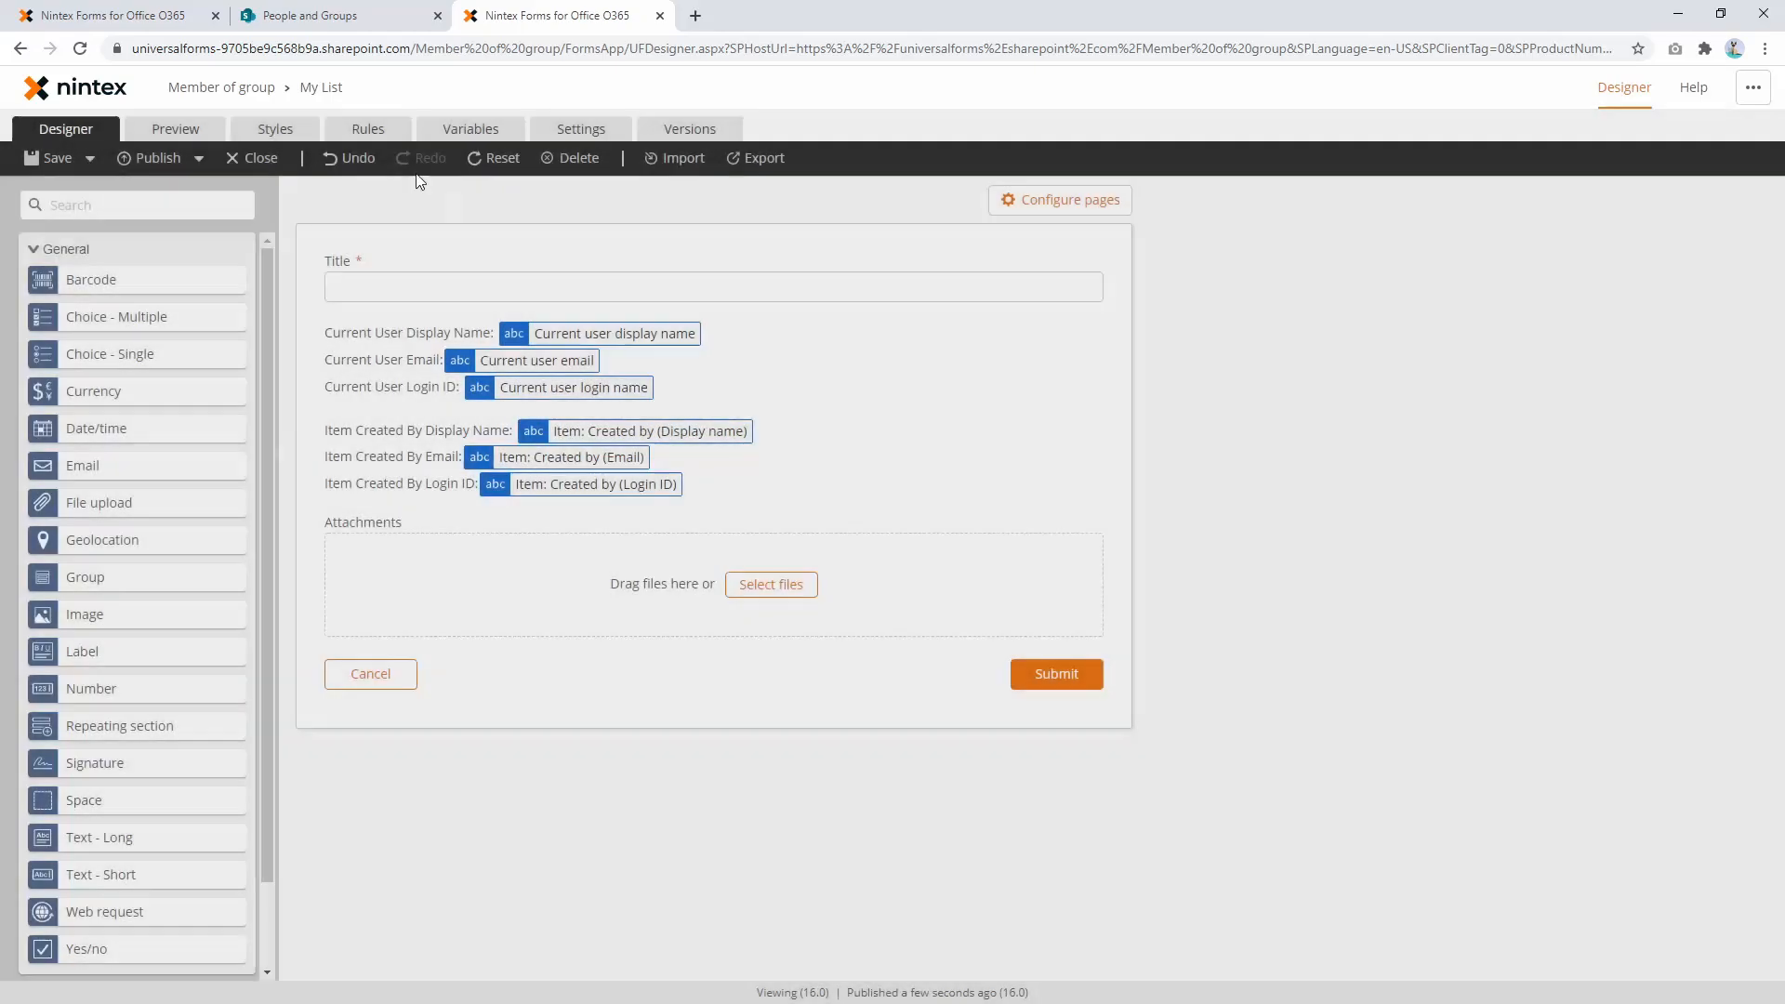
Step: Remove the current user email from the existing form rule's condition and start a formula there with the isMemberOfGroup function
left_click(368, 129)
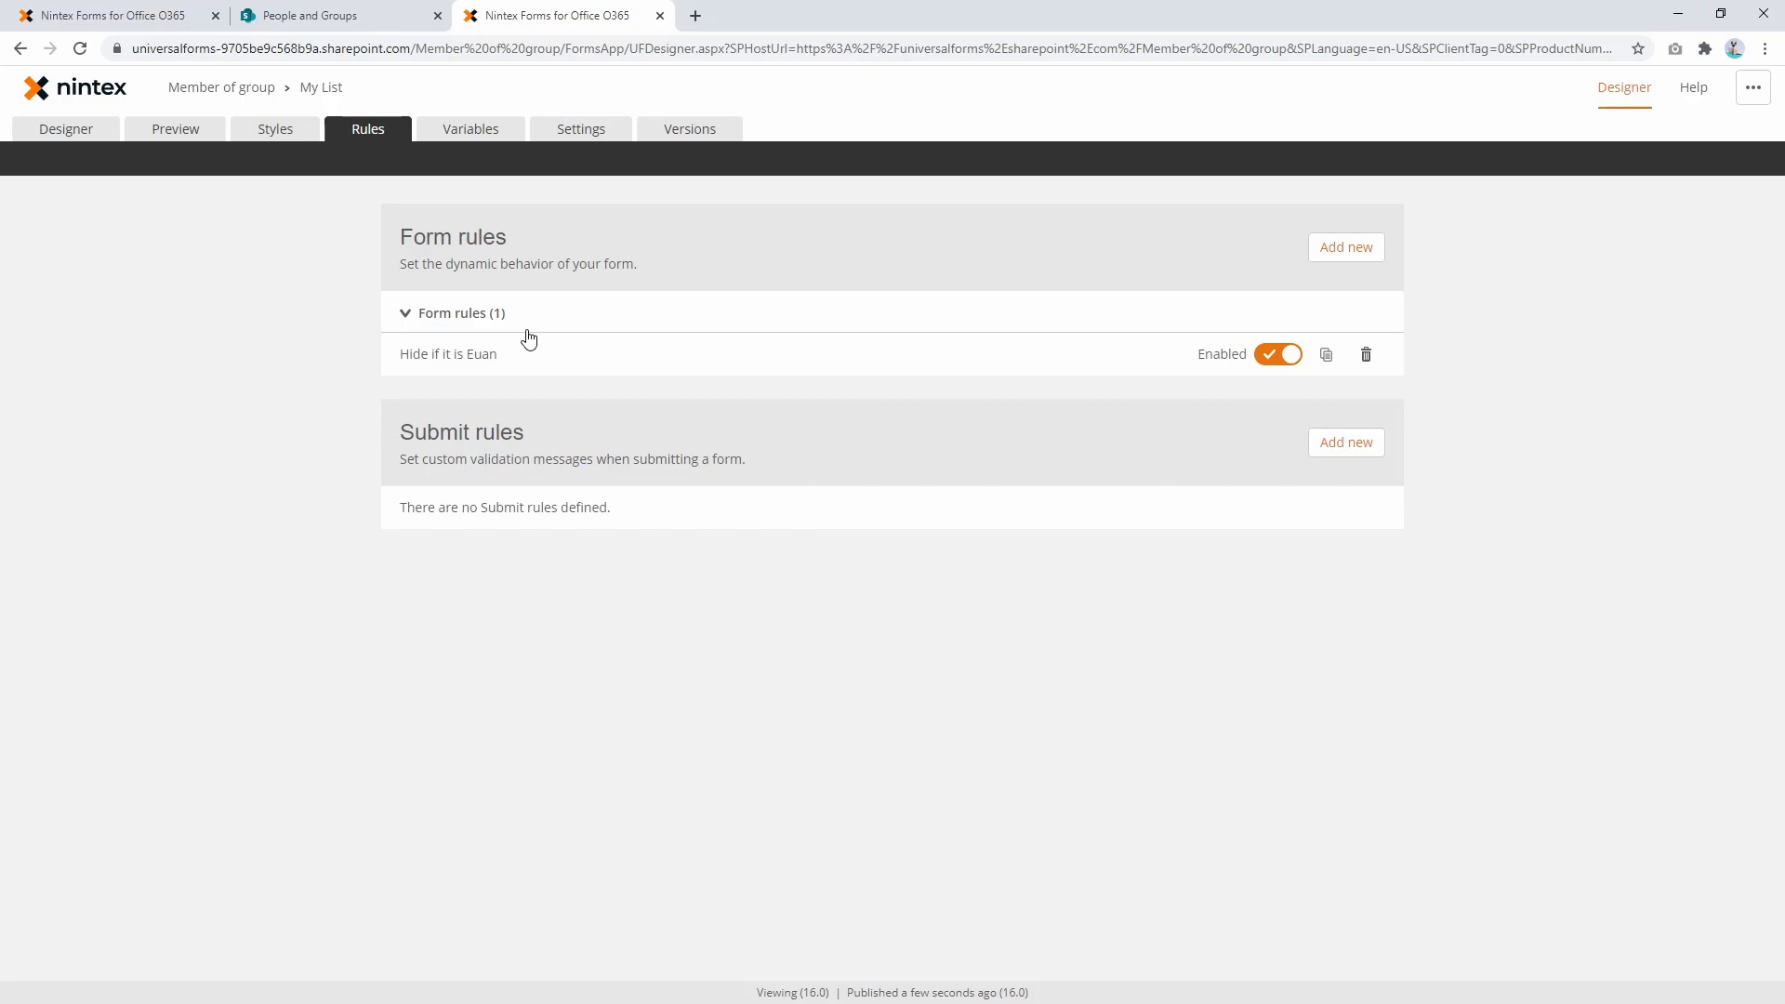
left_click(509, 357)
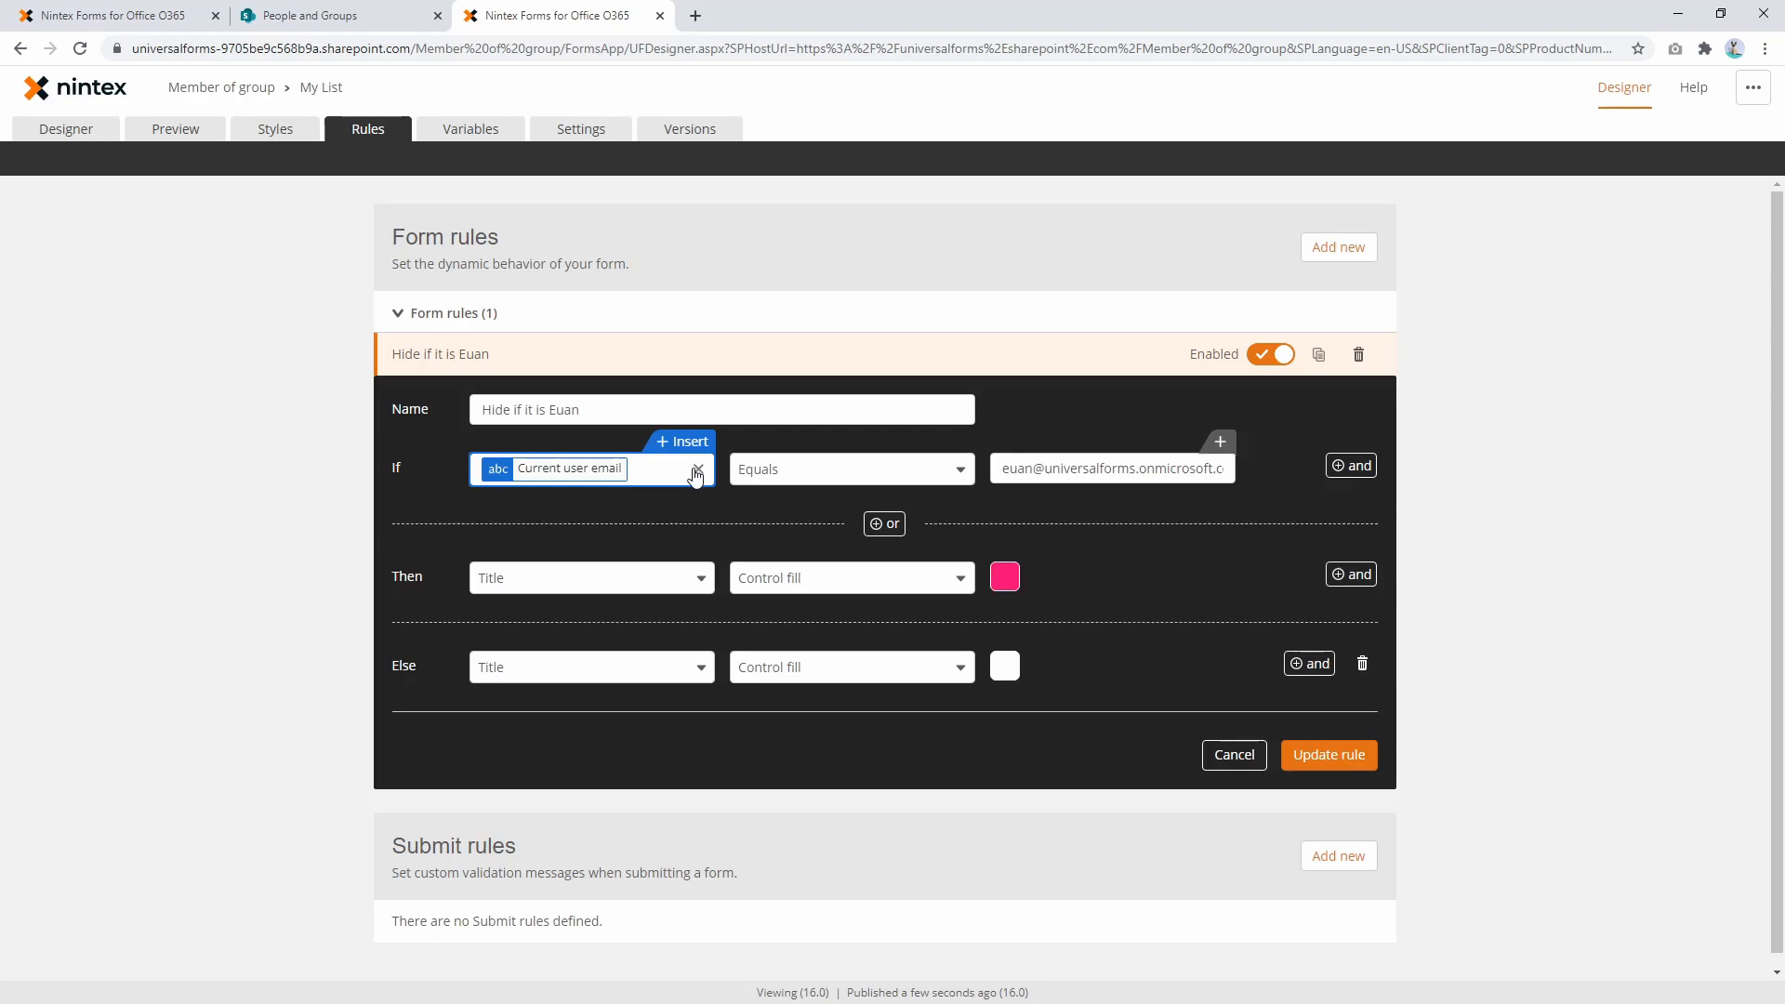
left_click(697, 472)
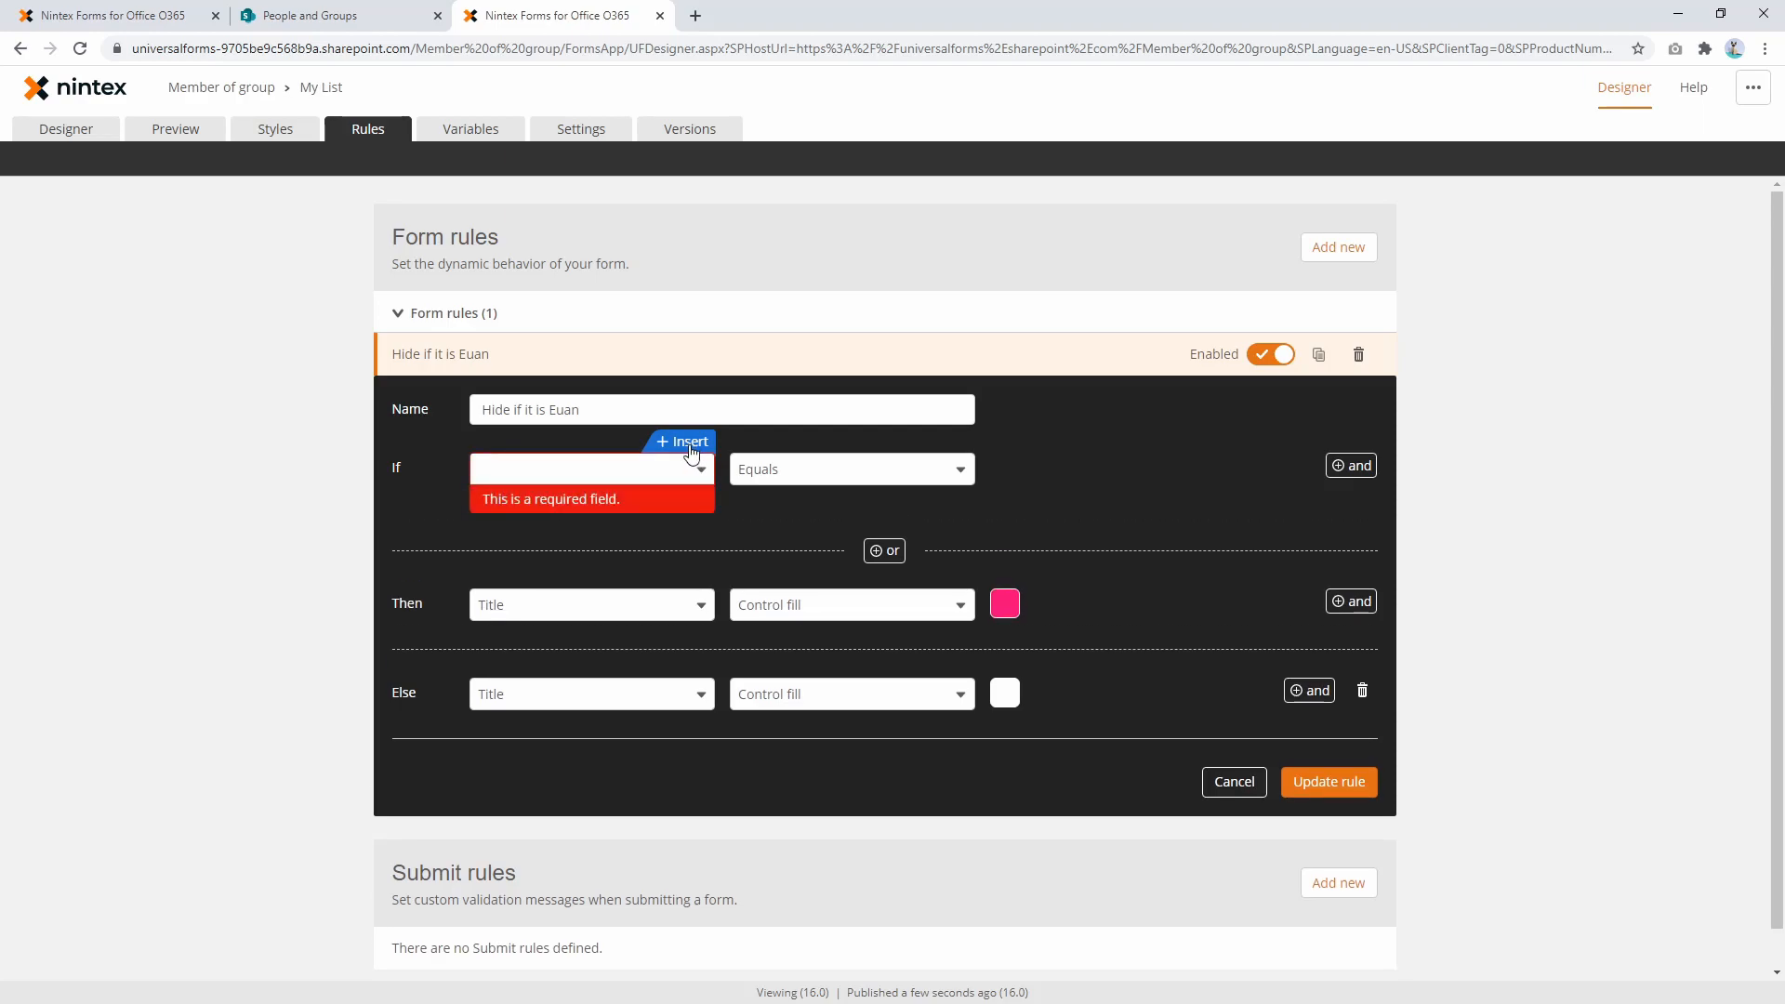
left_click(684, 442)
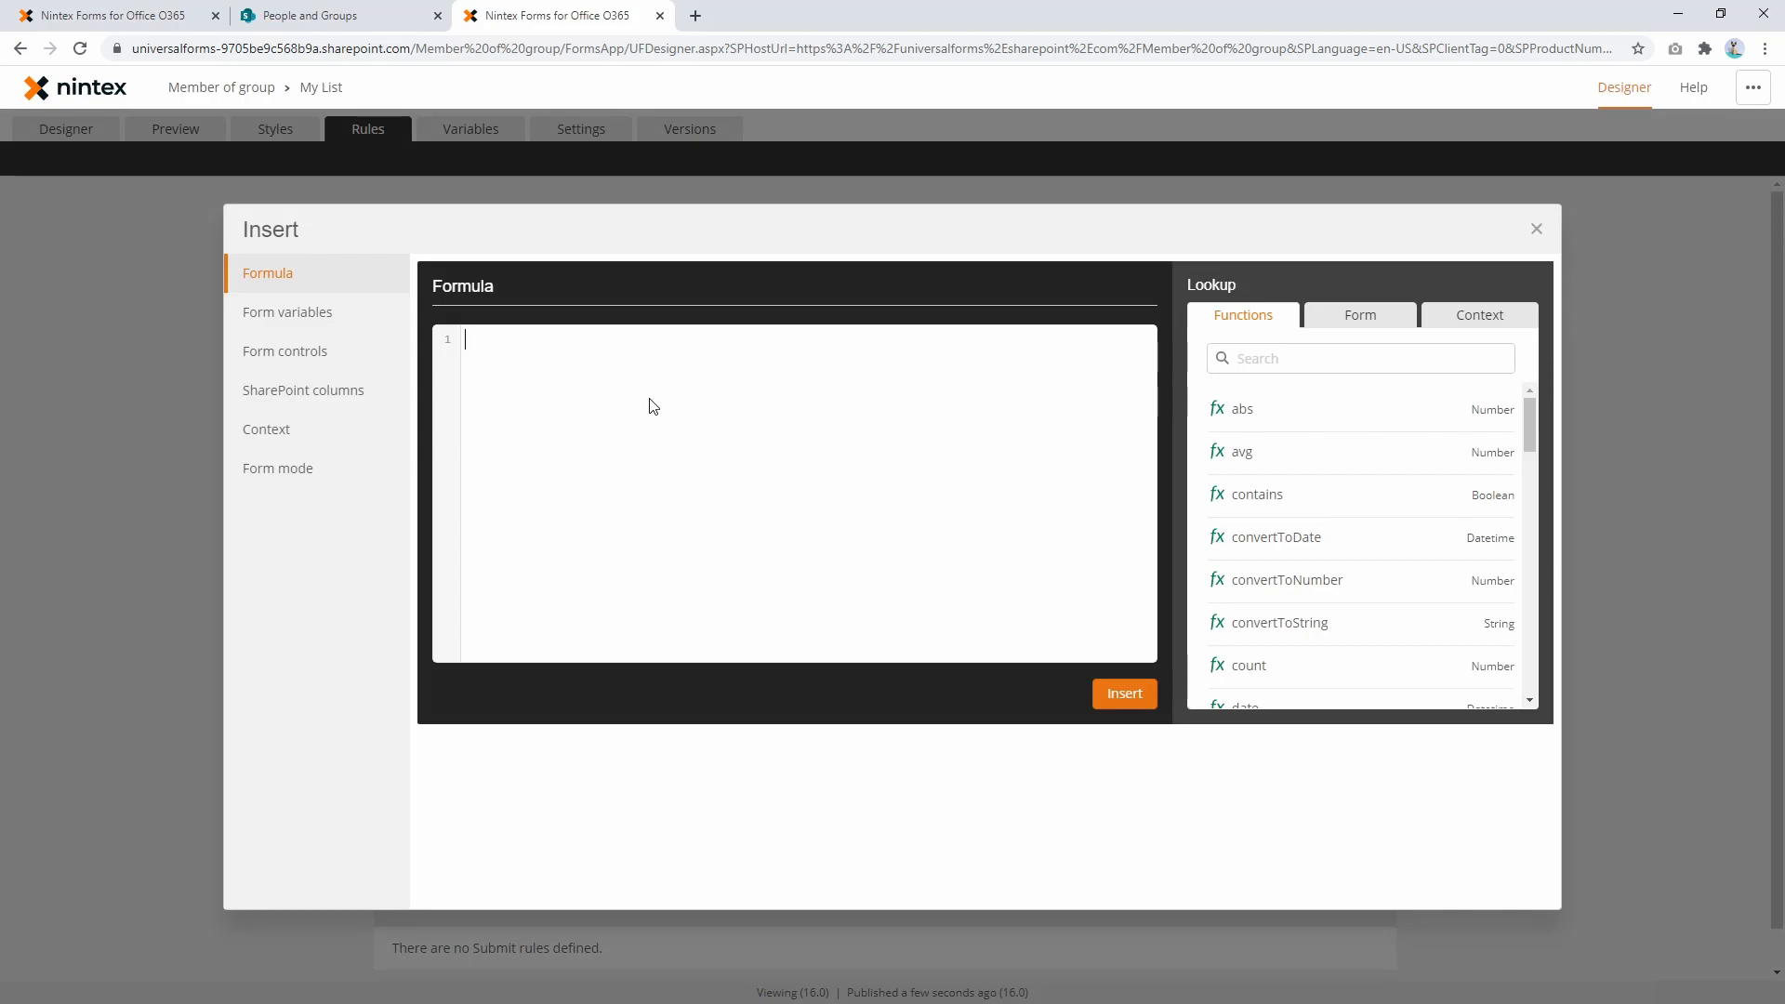
type("ismem")
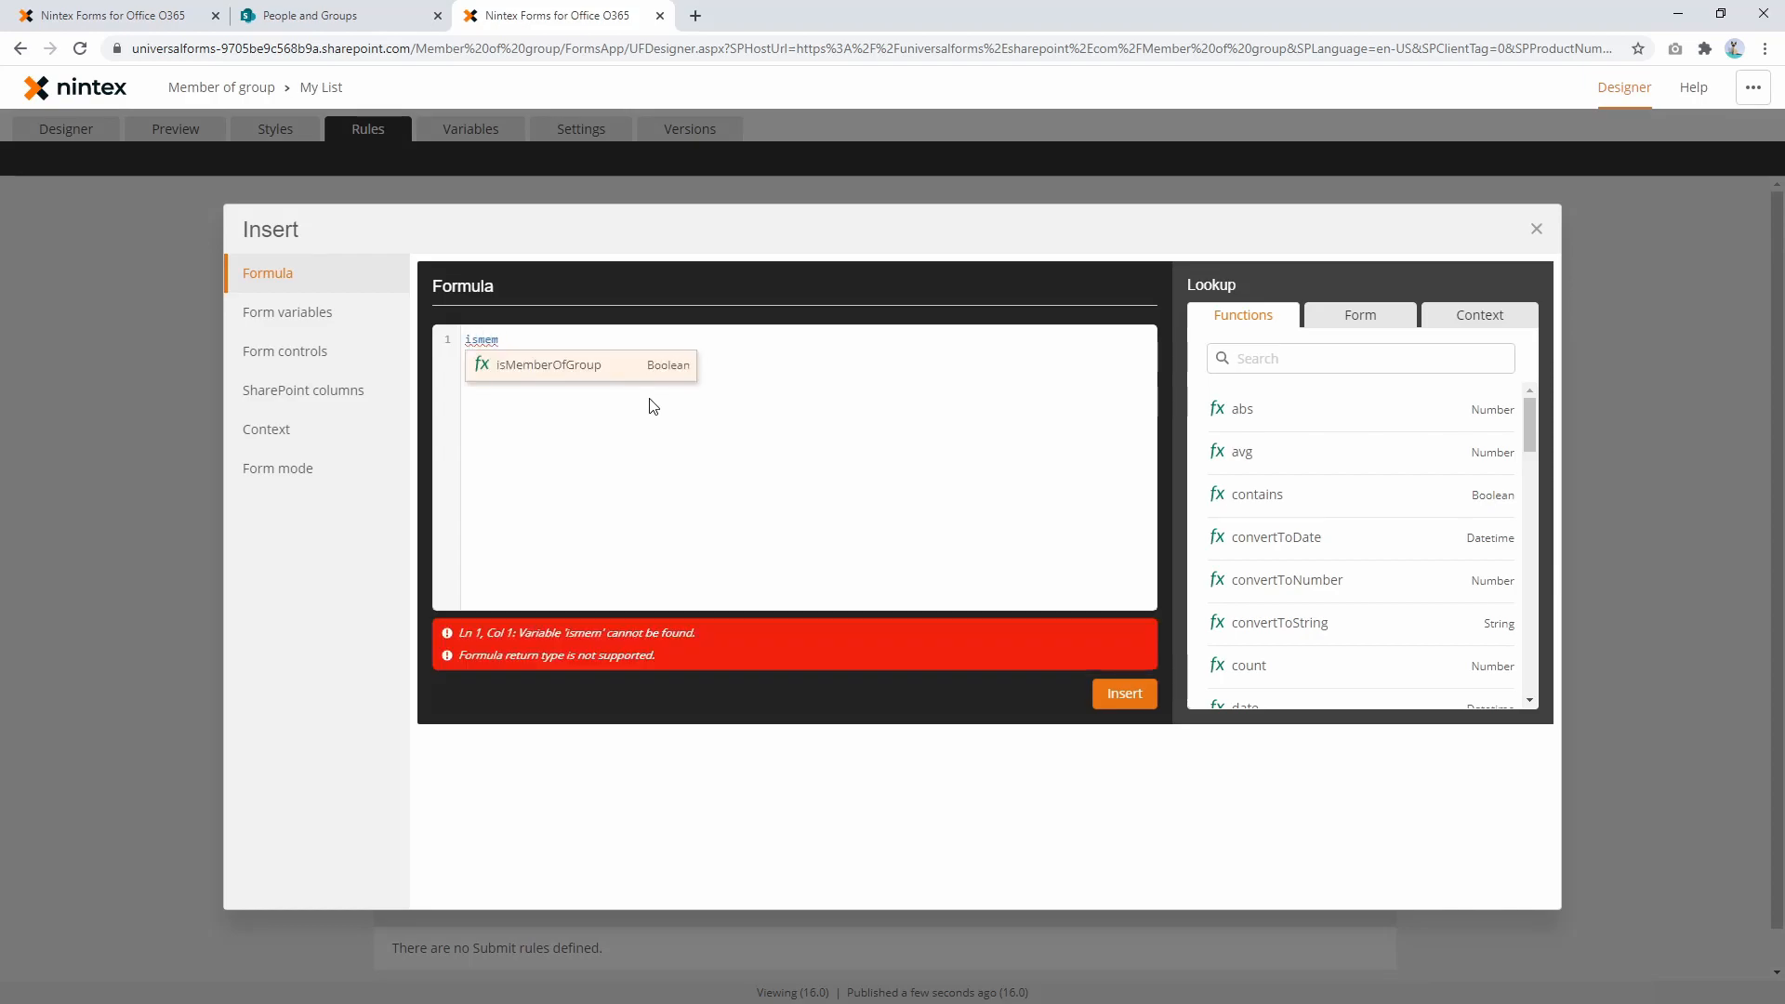
left_click(542, 366)
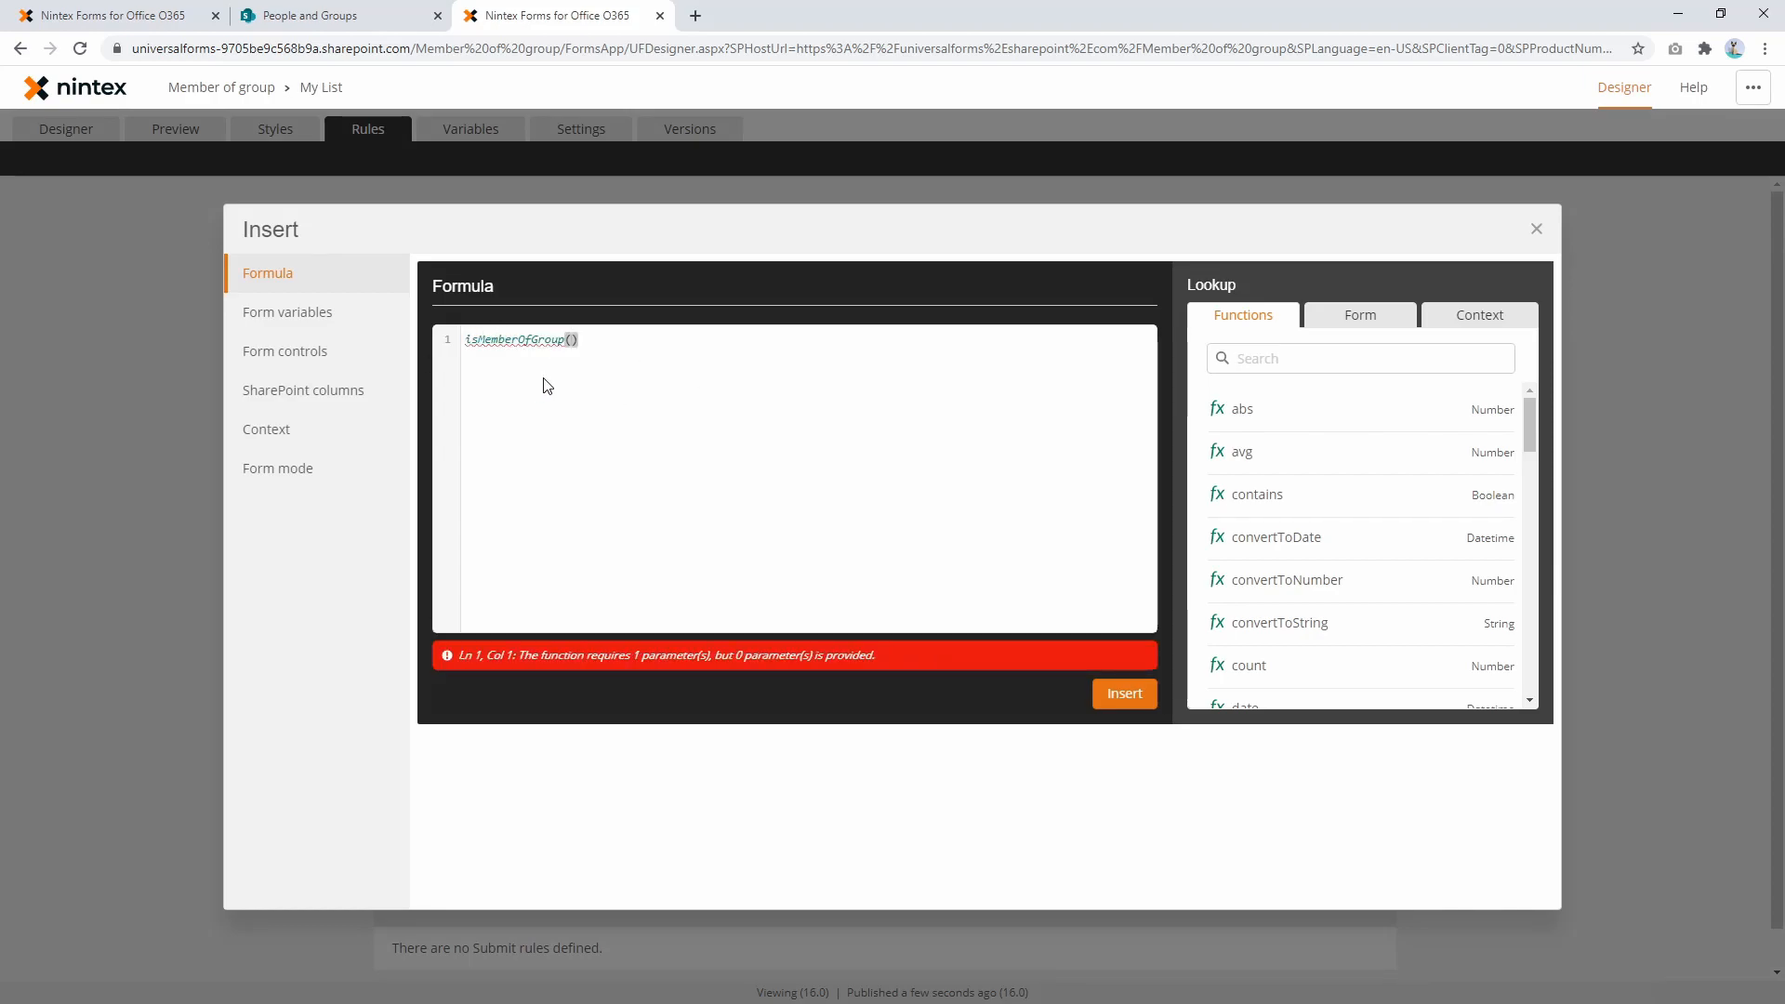
Step: Look up the isMemberOfGroup function in the function reference and read its description and format
left_click(1377, 357)
type("is")
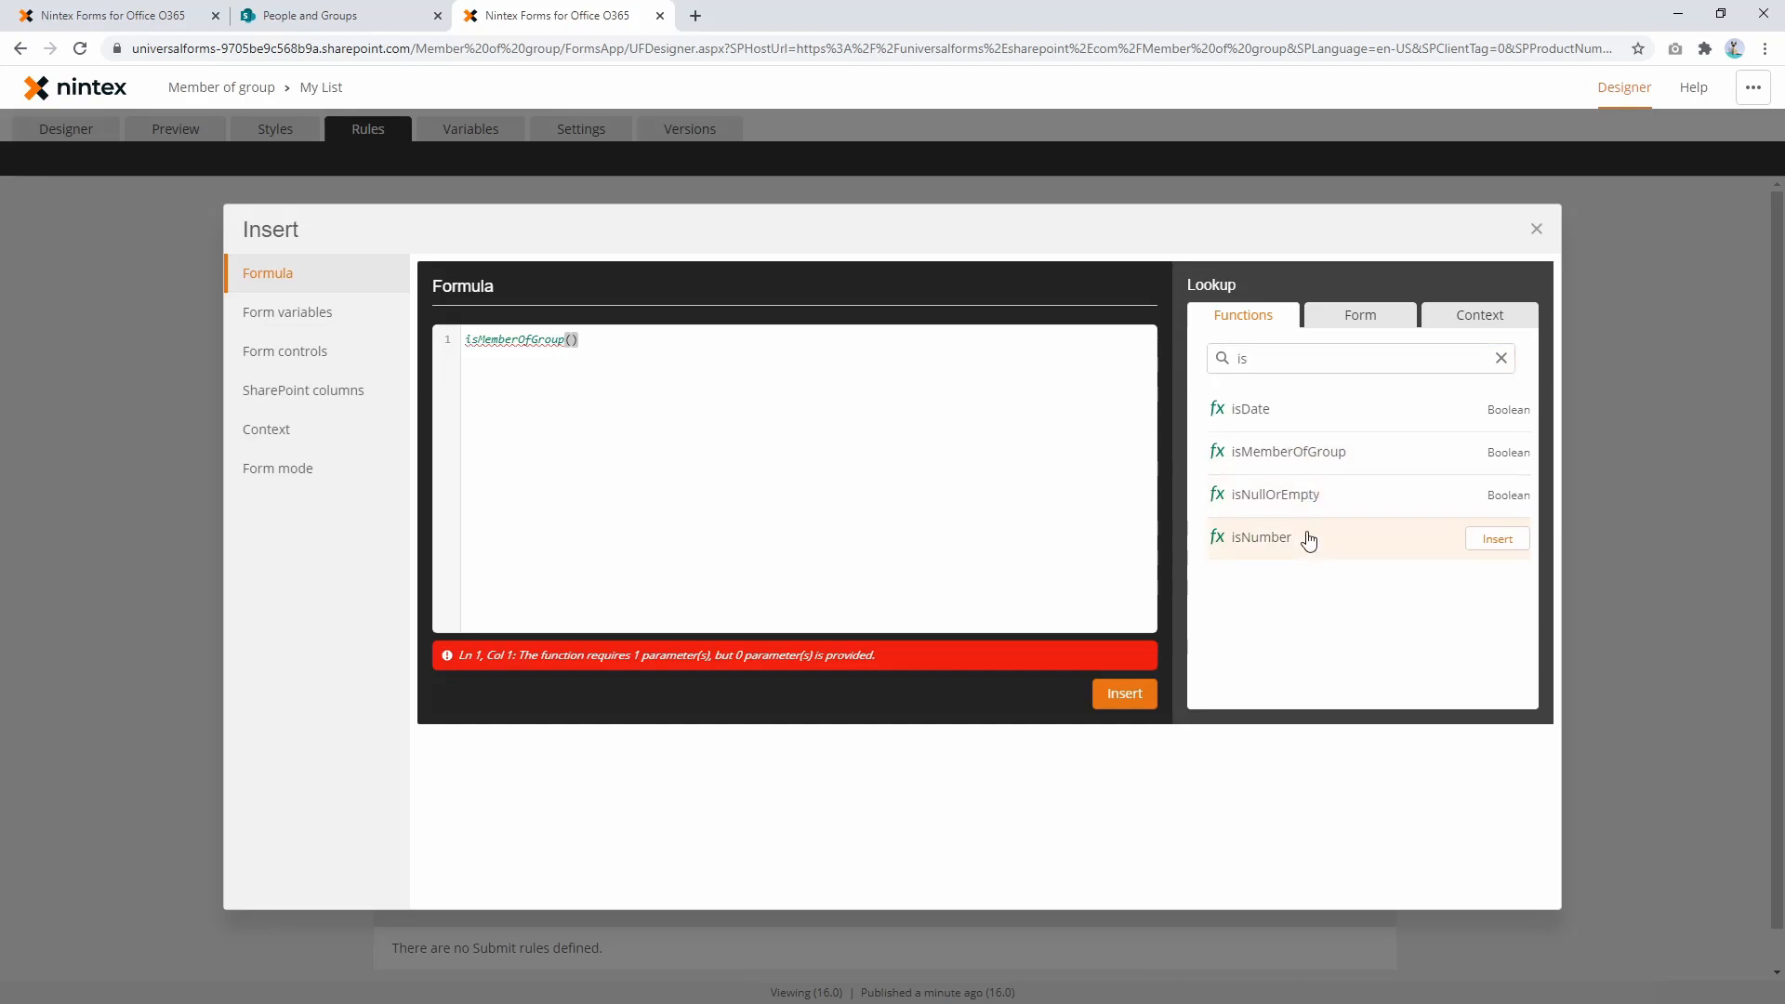
left_click(1304, 457)
scroll(1296, 549, "down", 1)
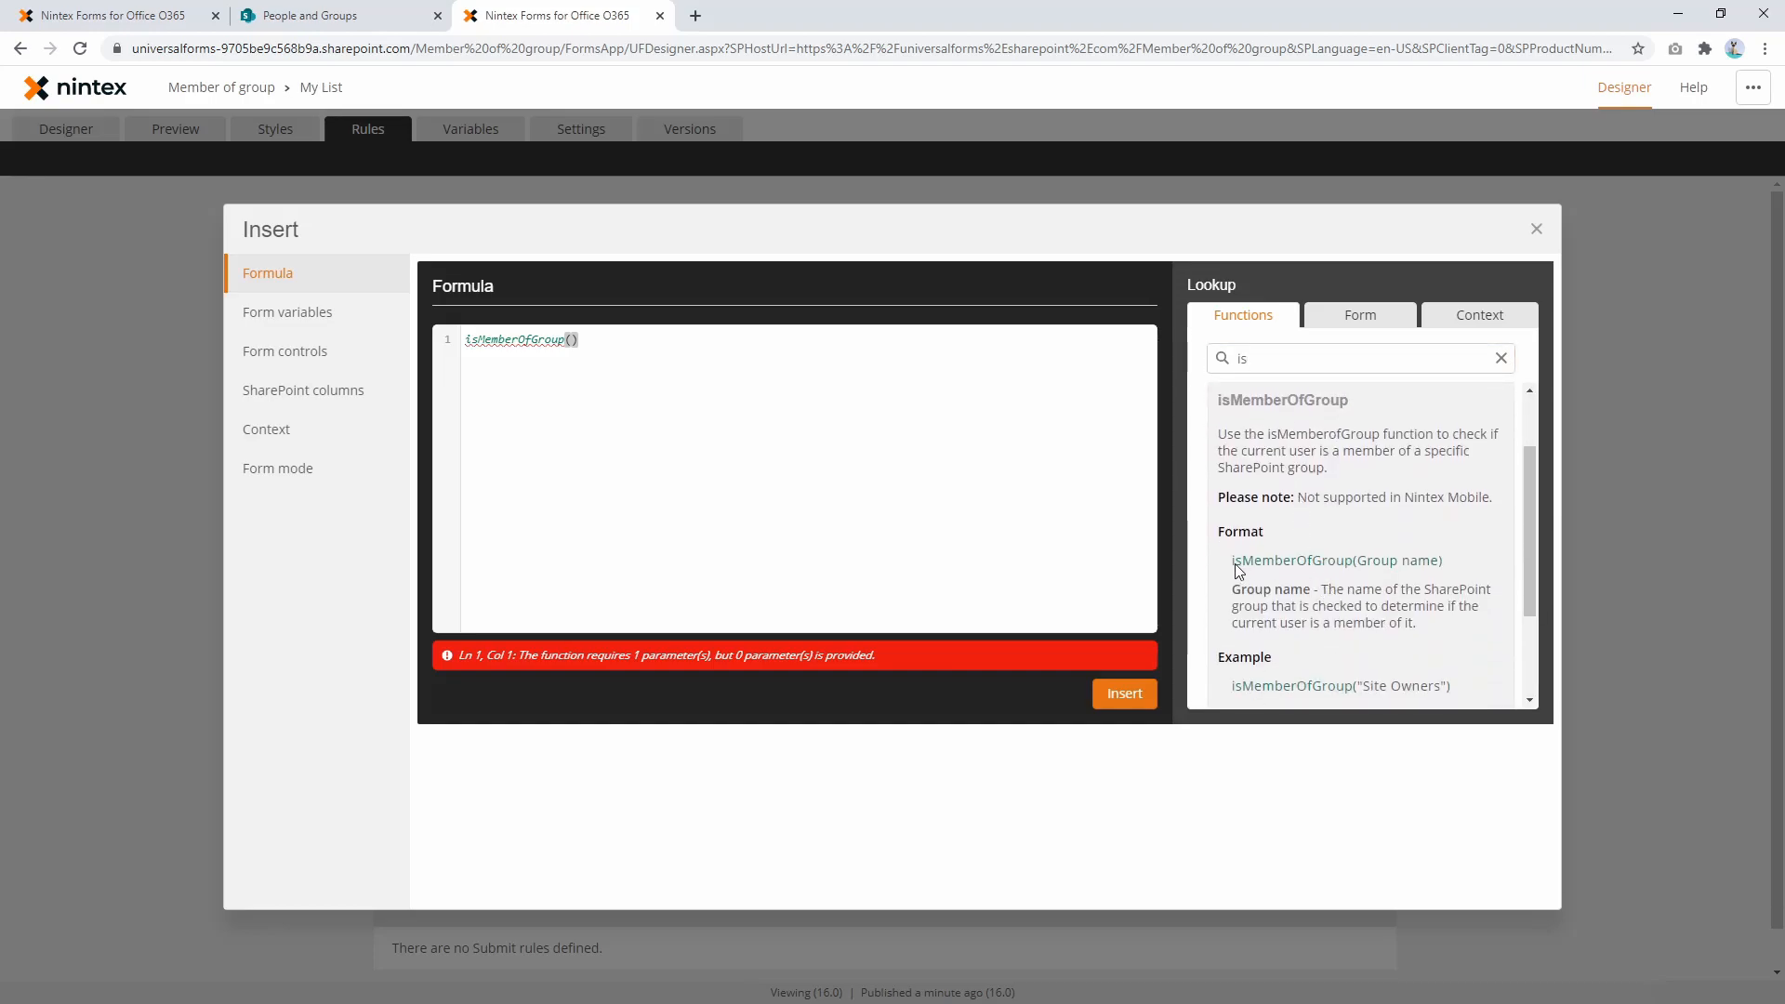
left_click_drag(1234, 561, 1439, 563)
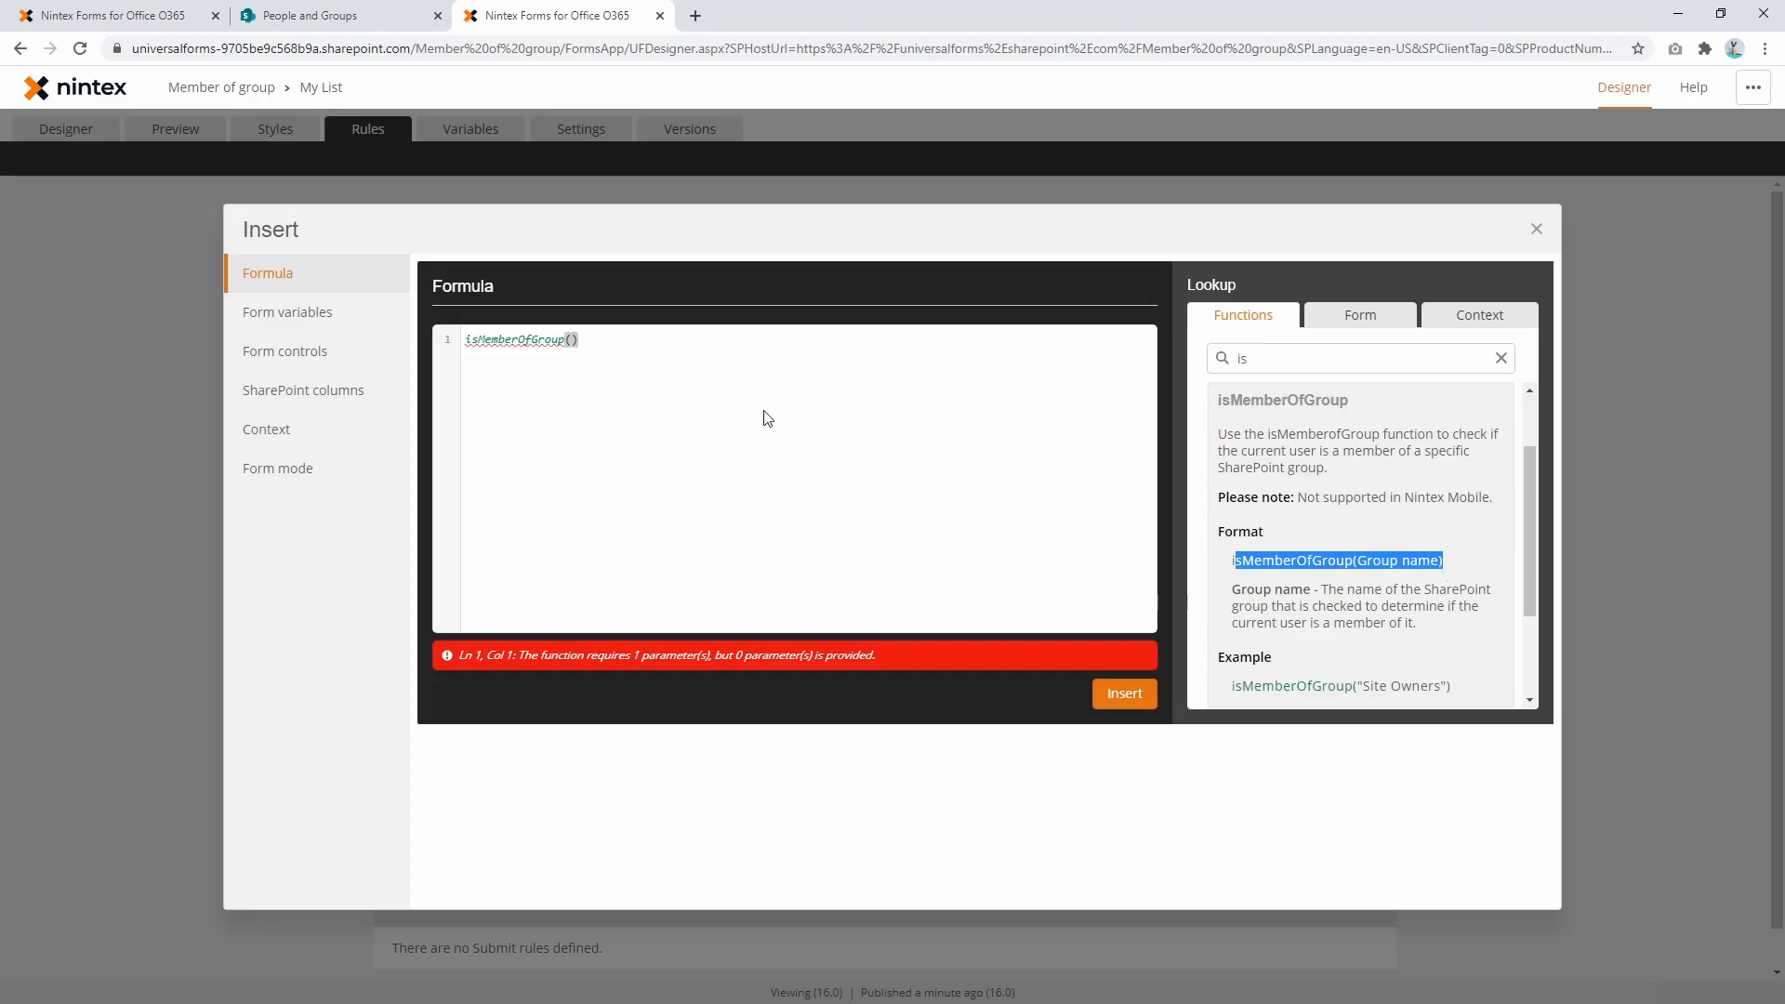
Step: Open the Team Site Owners group on the SharePoint People and Groups page and copy its name
left_click(603, 340)
left_click(370, 11)
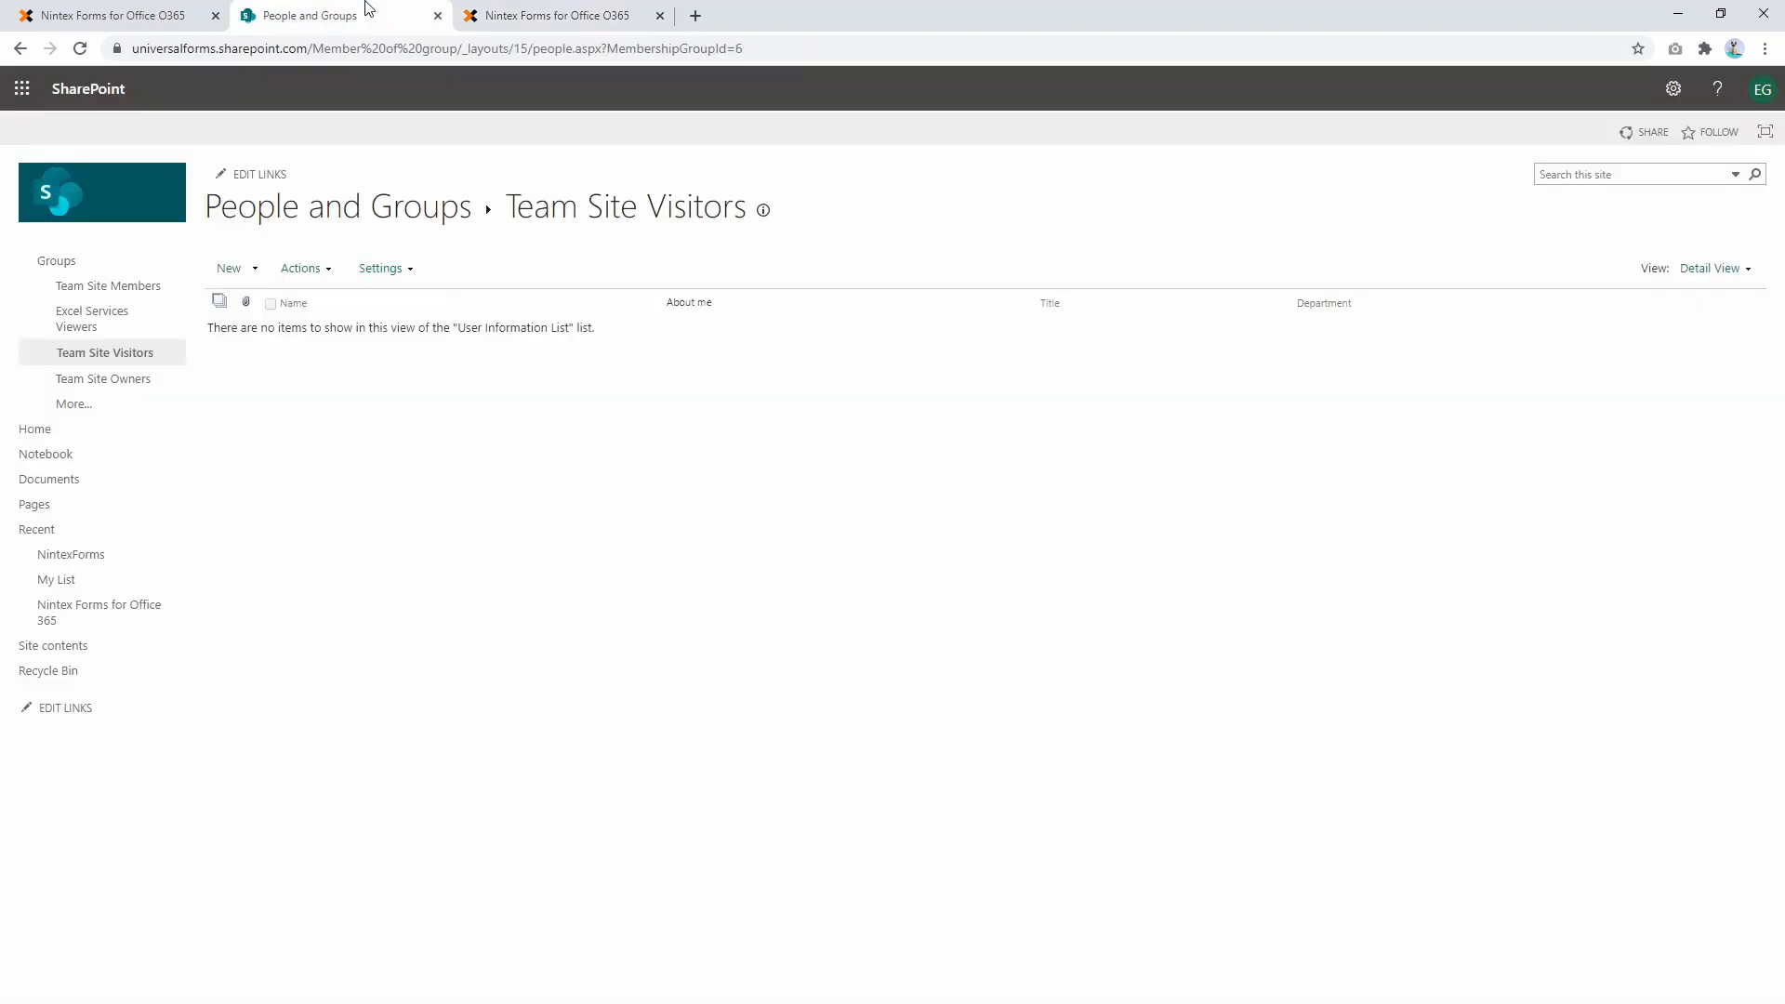
left_click_drag(507, 204, 747, 221)
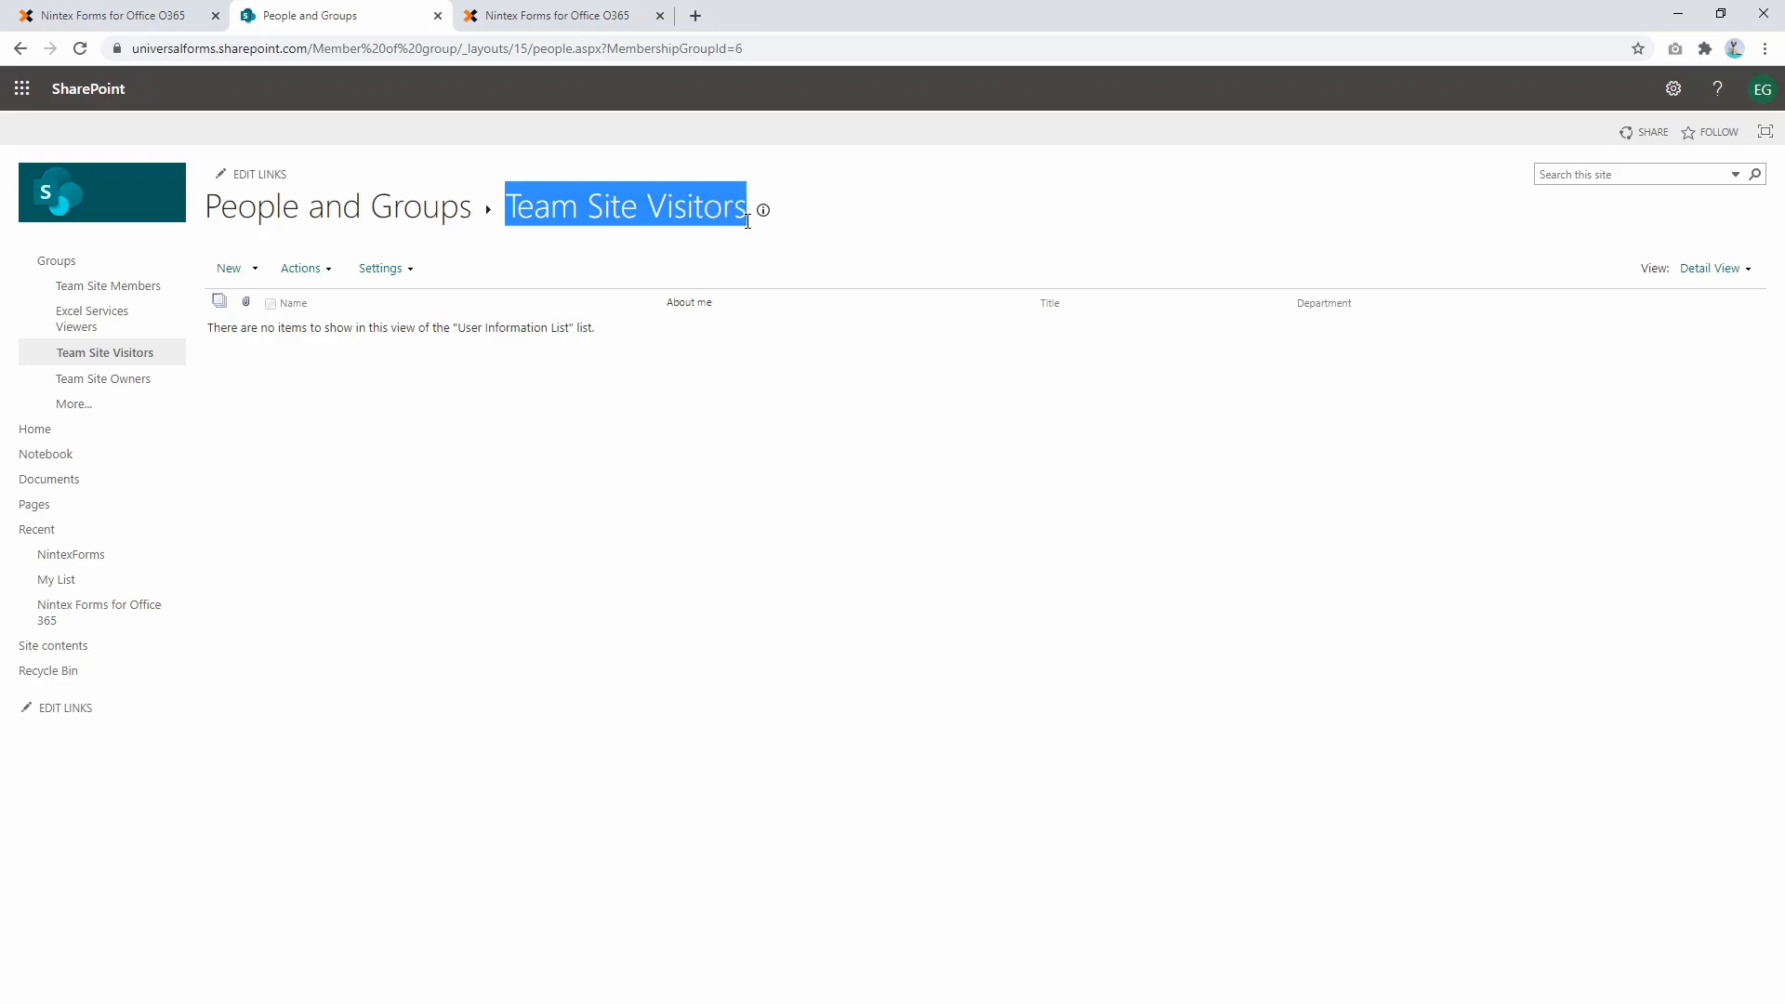
left_click(148, 377)
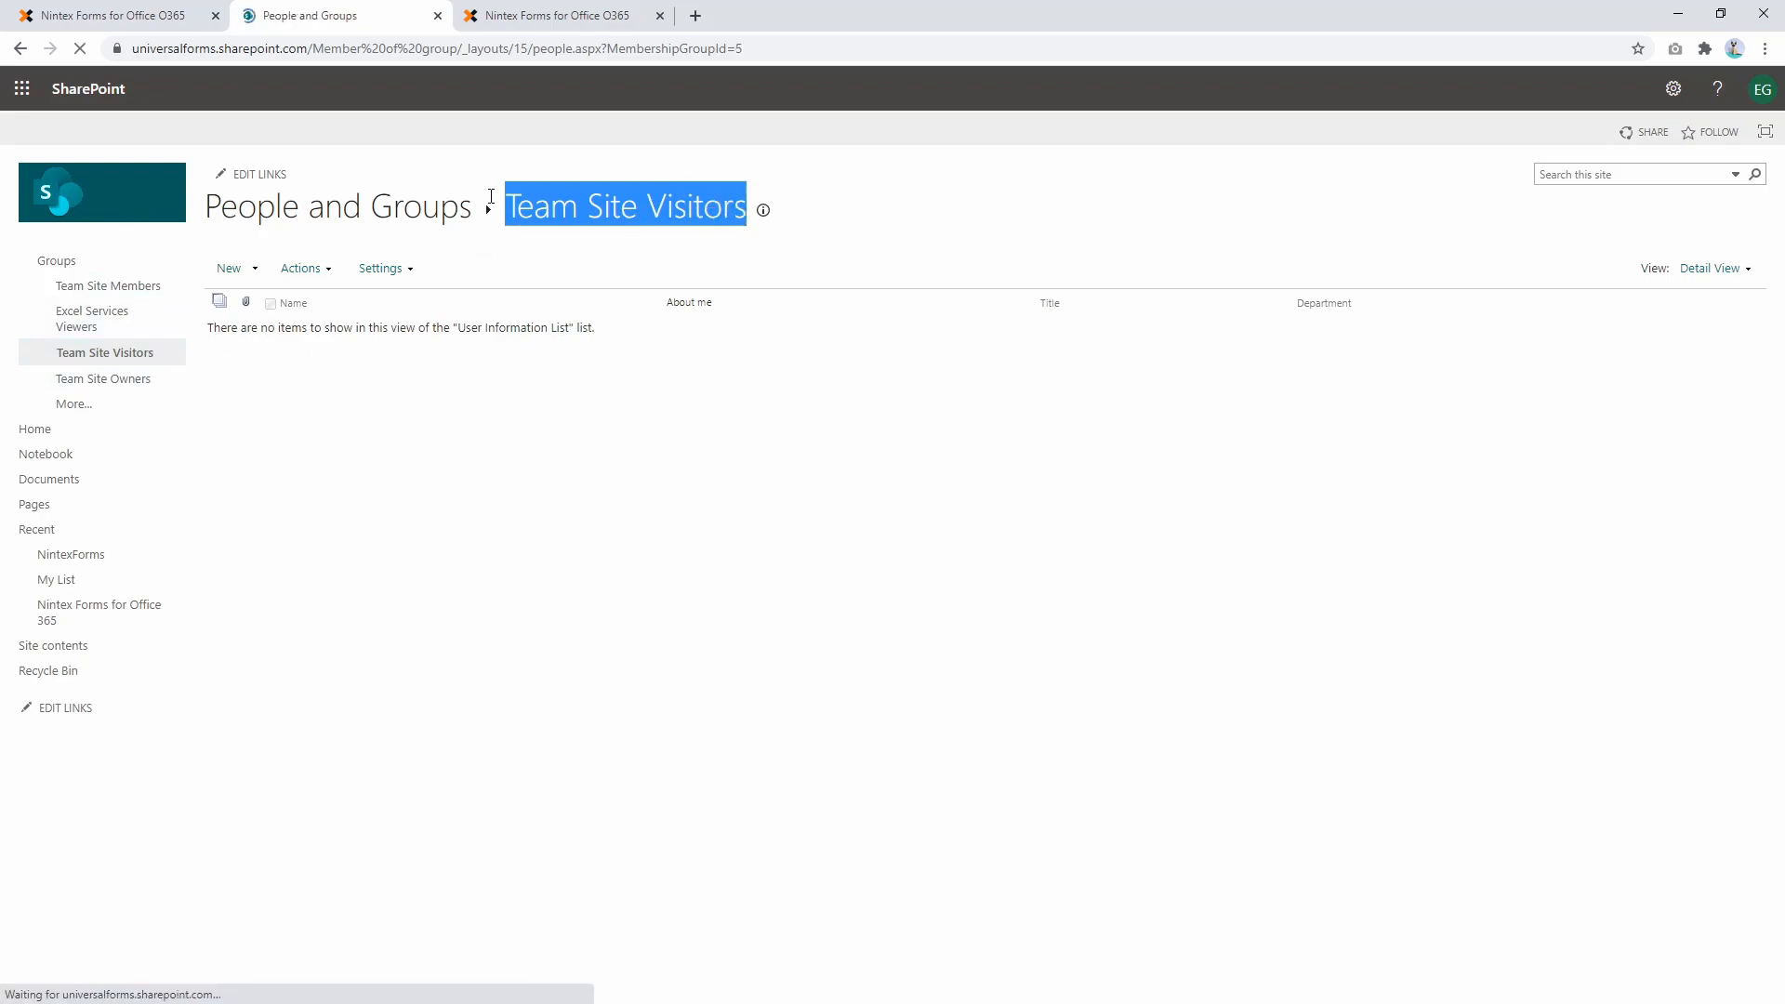
left_click_drag(506, 207, 753, 208)
key("ctrl+c")
Step: Complete the formula as isMemberOfGroup("Team Site Owners") in the form designer and insert it into the rule condition
left_click(557, 20)
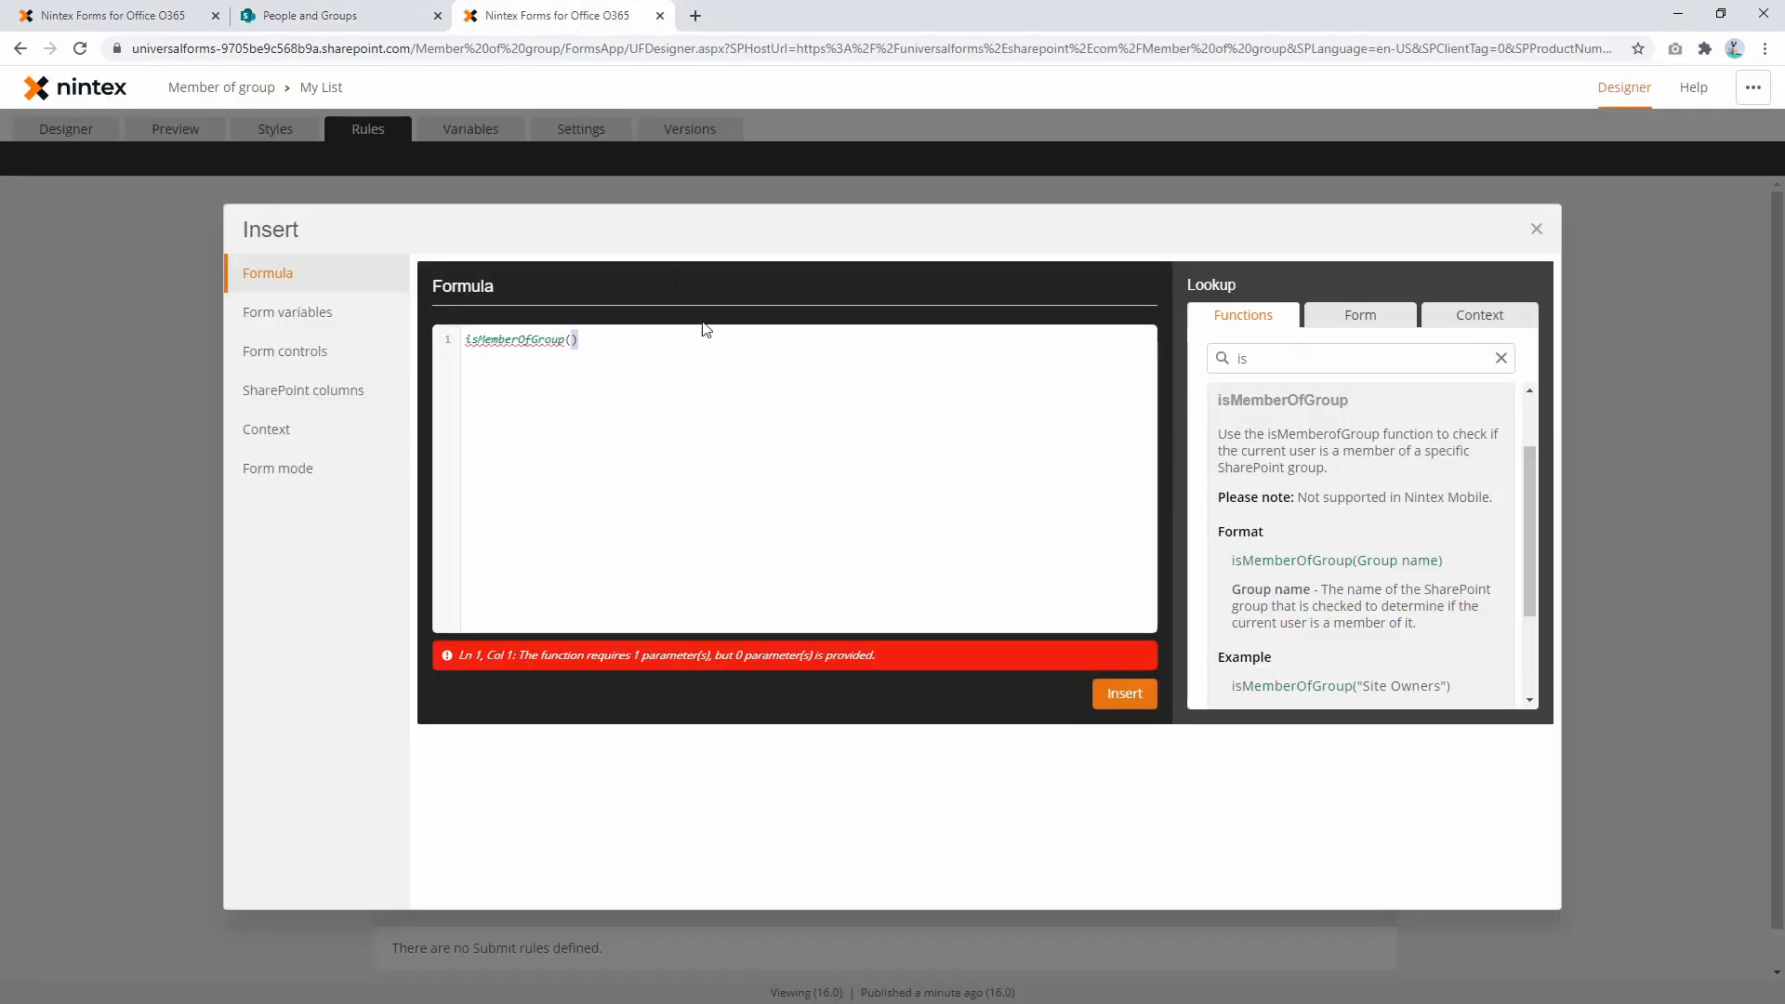
type("\"")
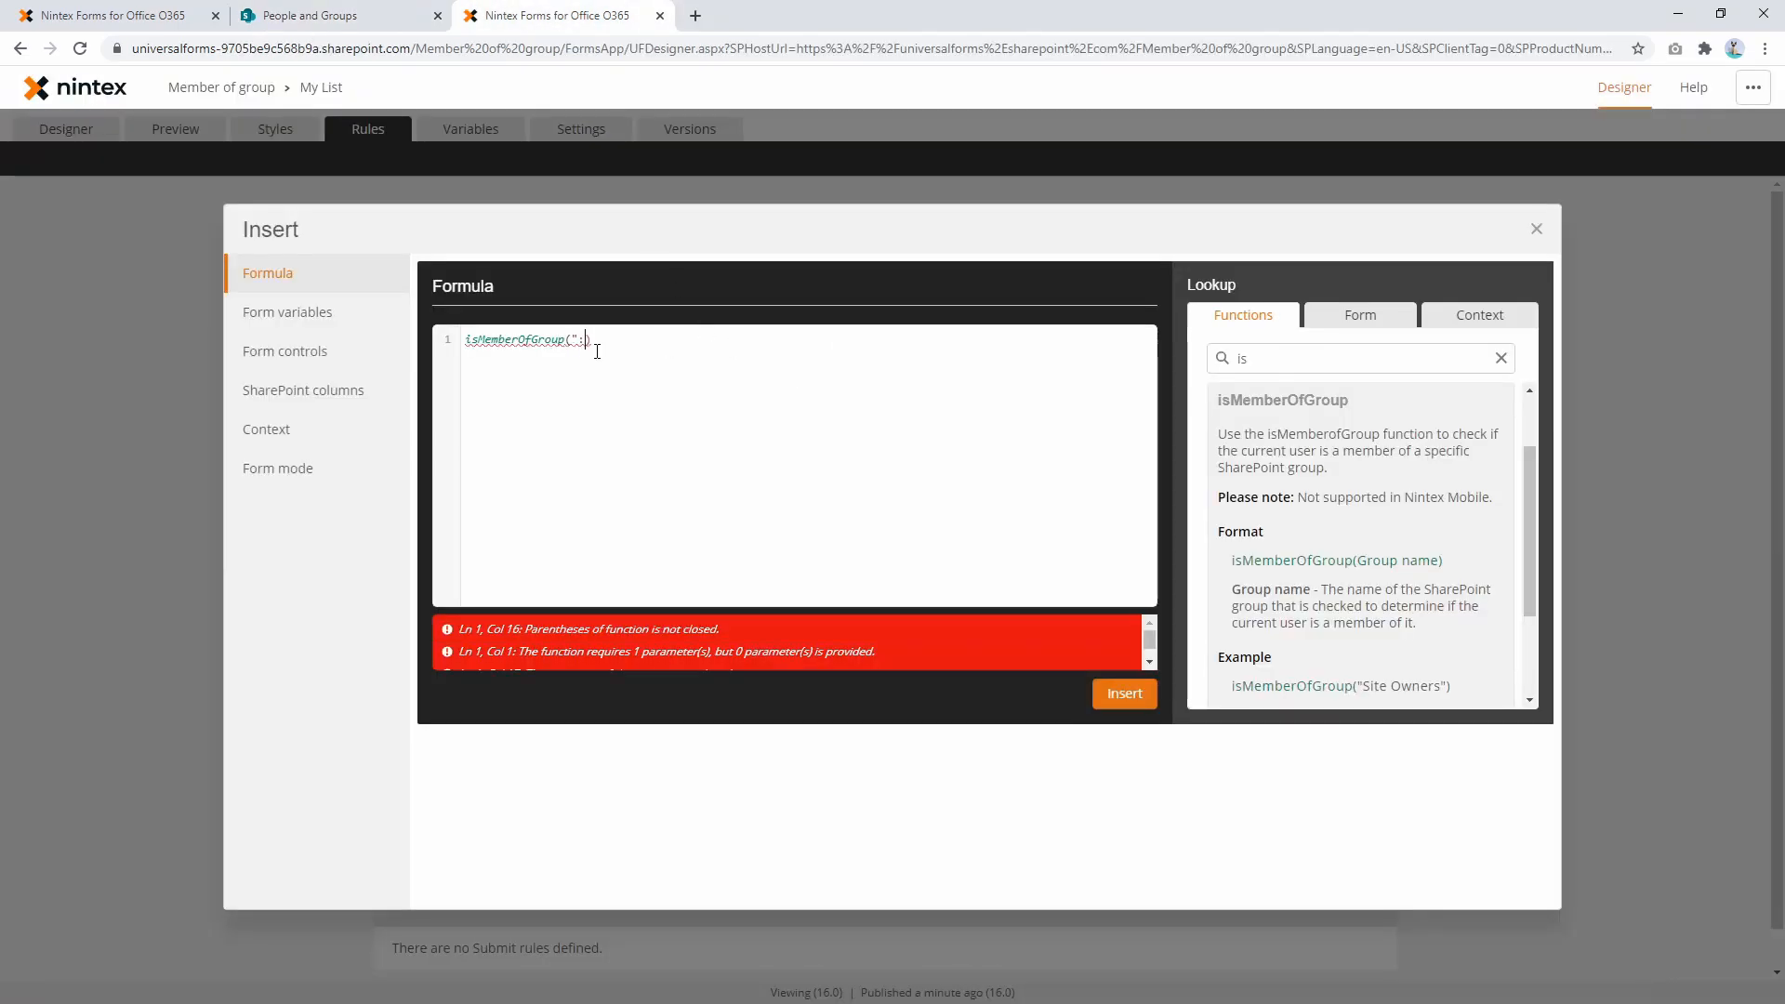
key("ctrl+v")
type("\")")
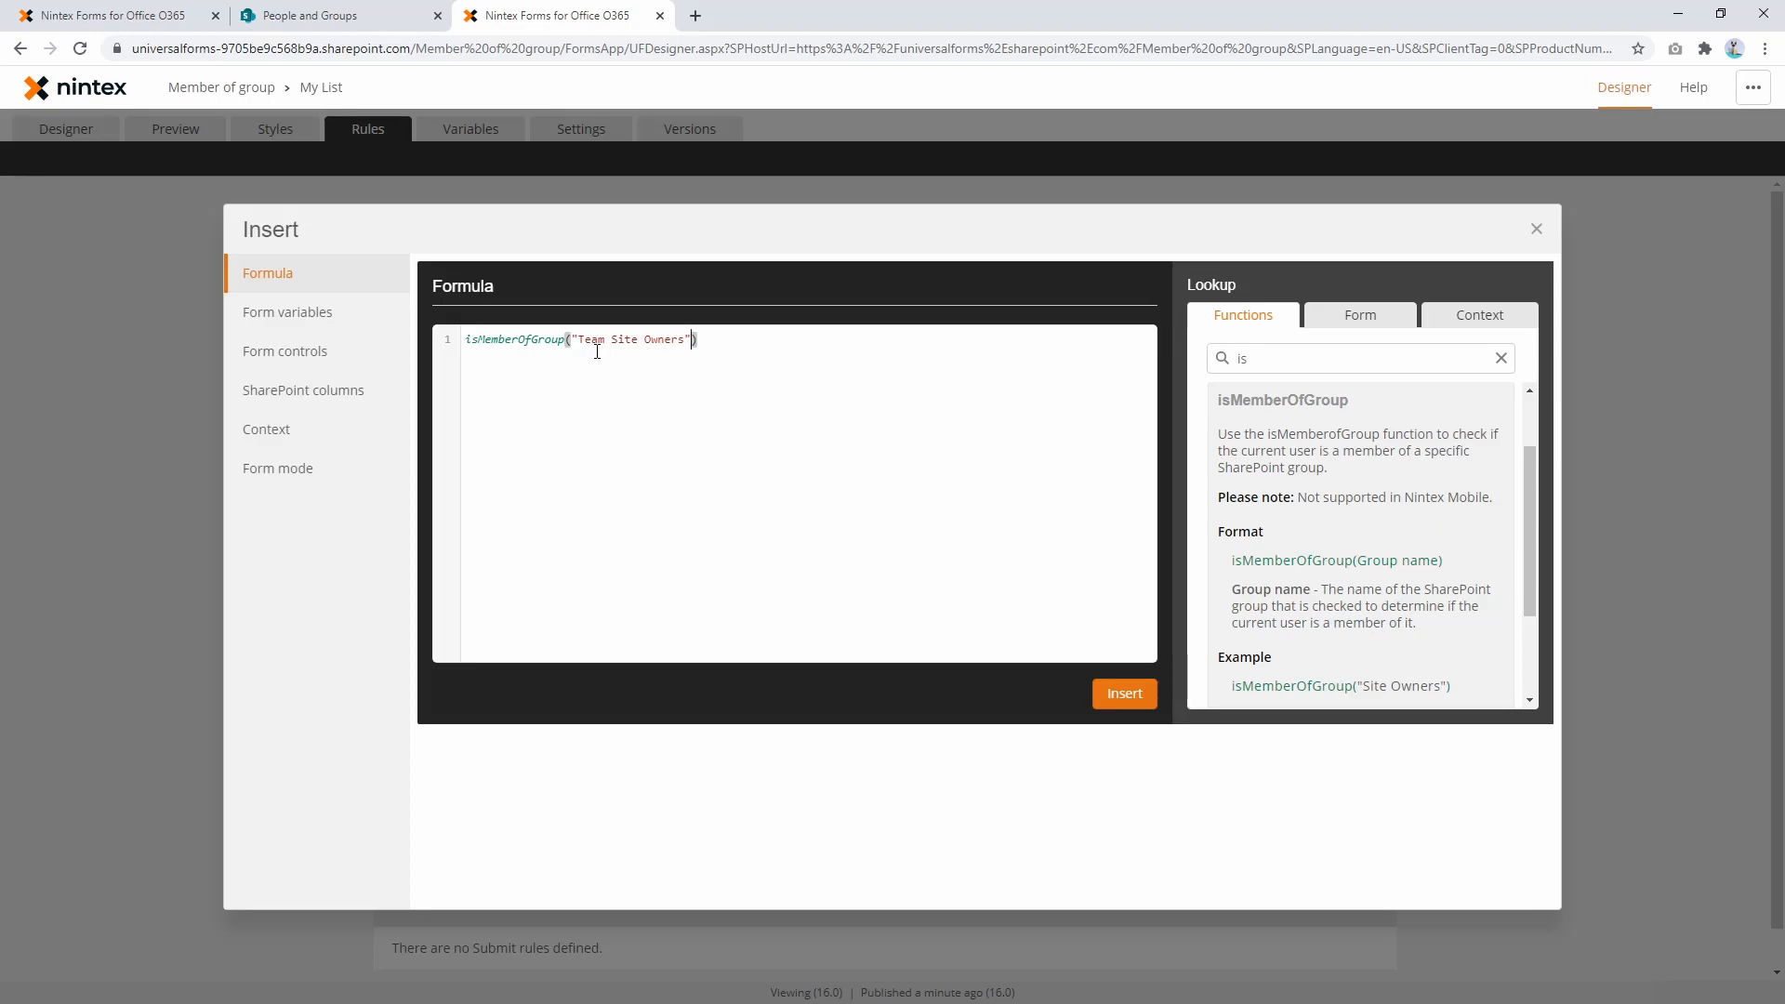
left_click(1125, 693)
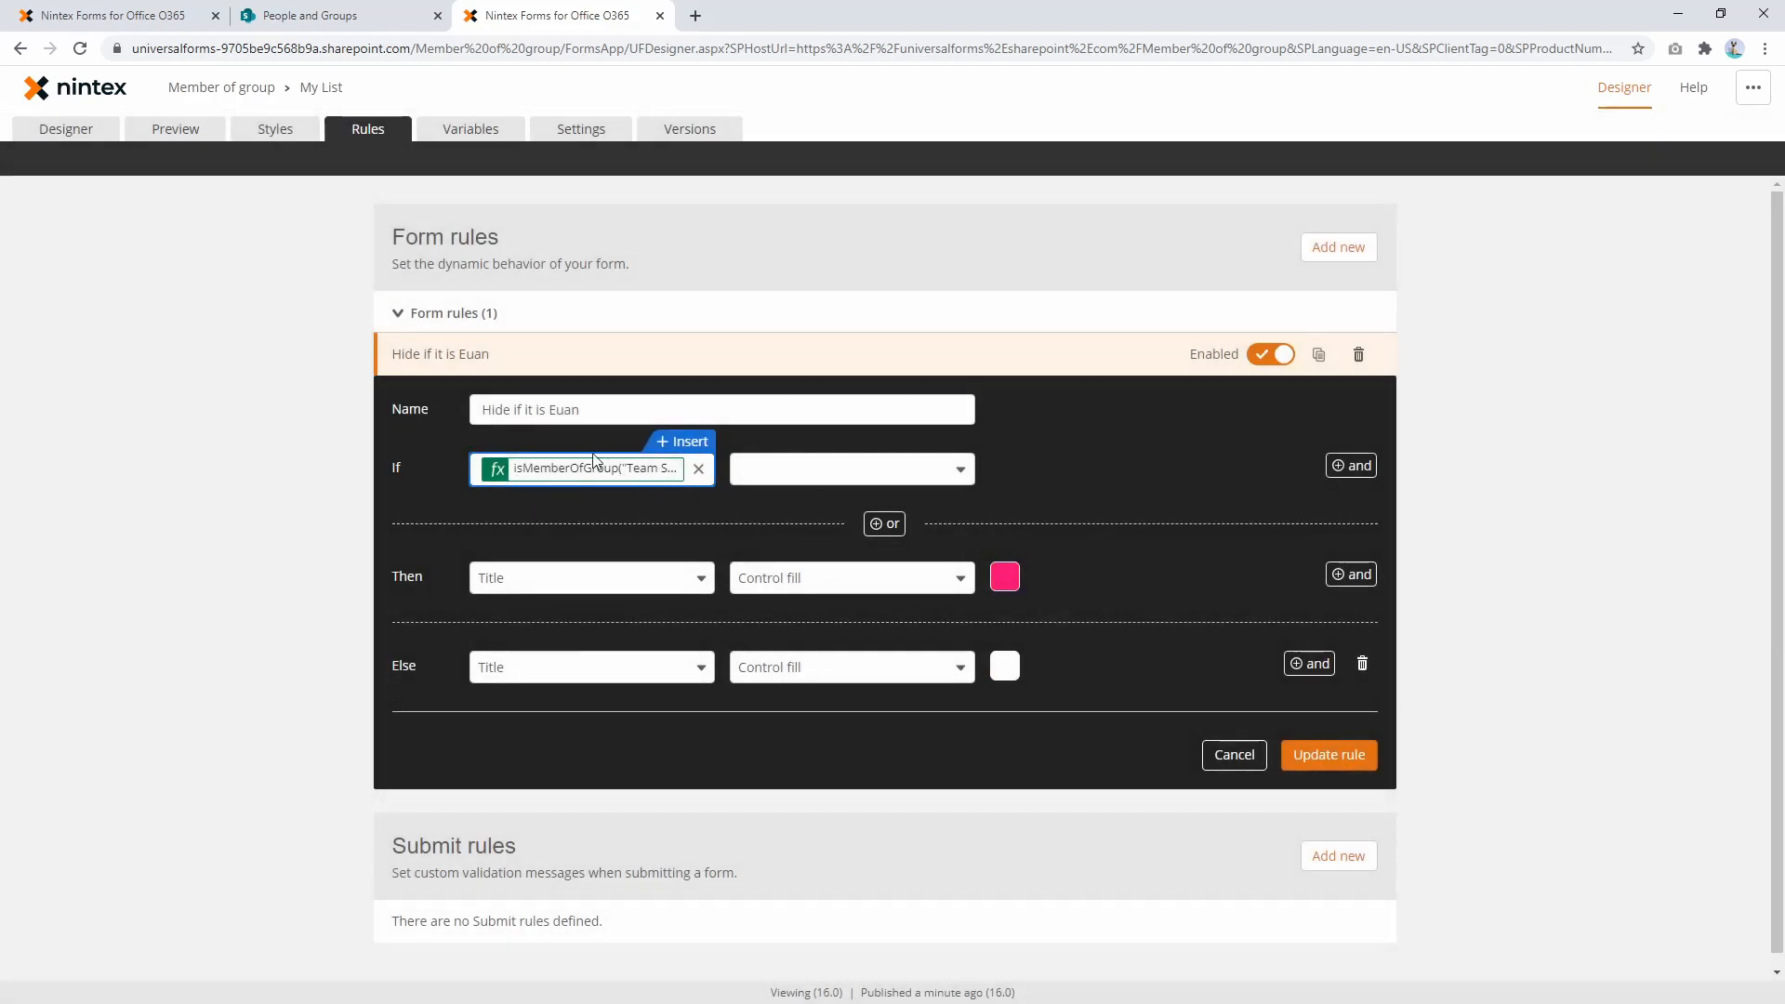
Step: Rename the rule "Is Current user in the group", set its condition to Is Yes and update the rule
triple_click(585, 407)
key("BackSpace")
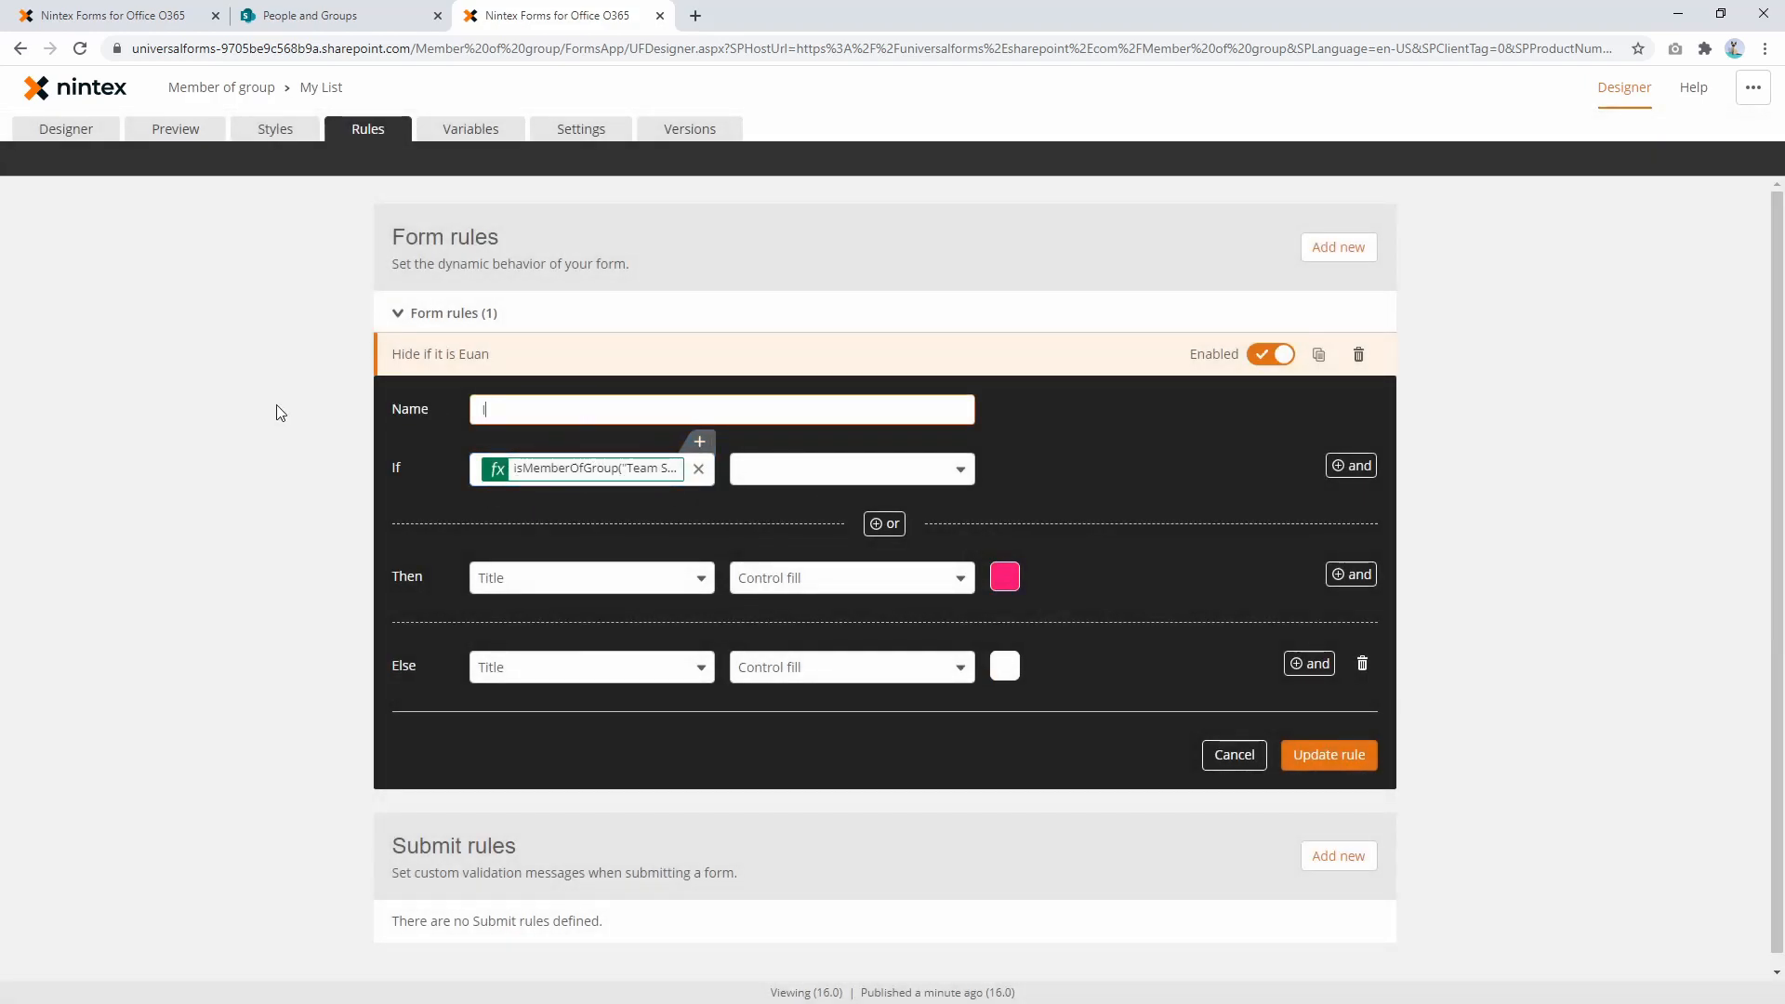
type("Is Current")
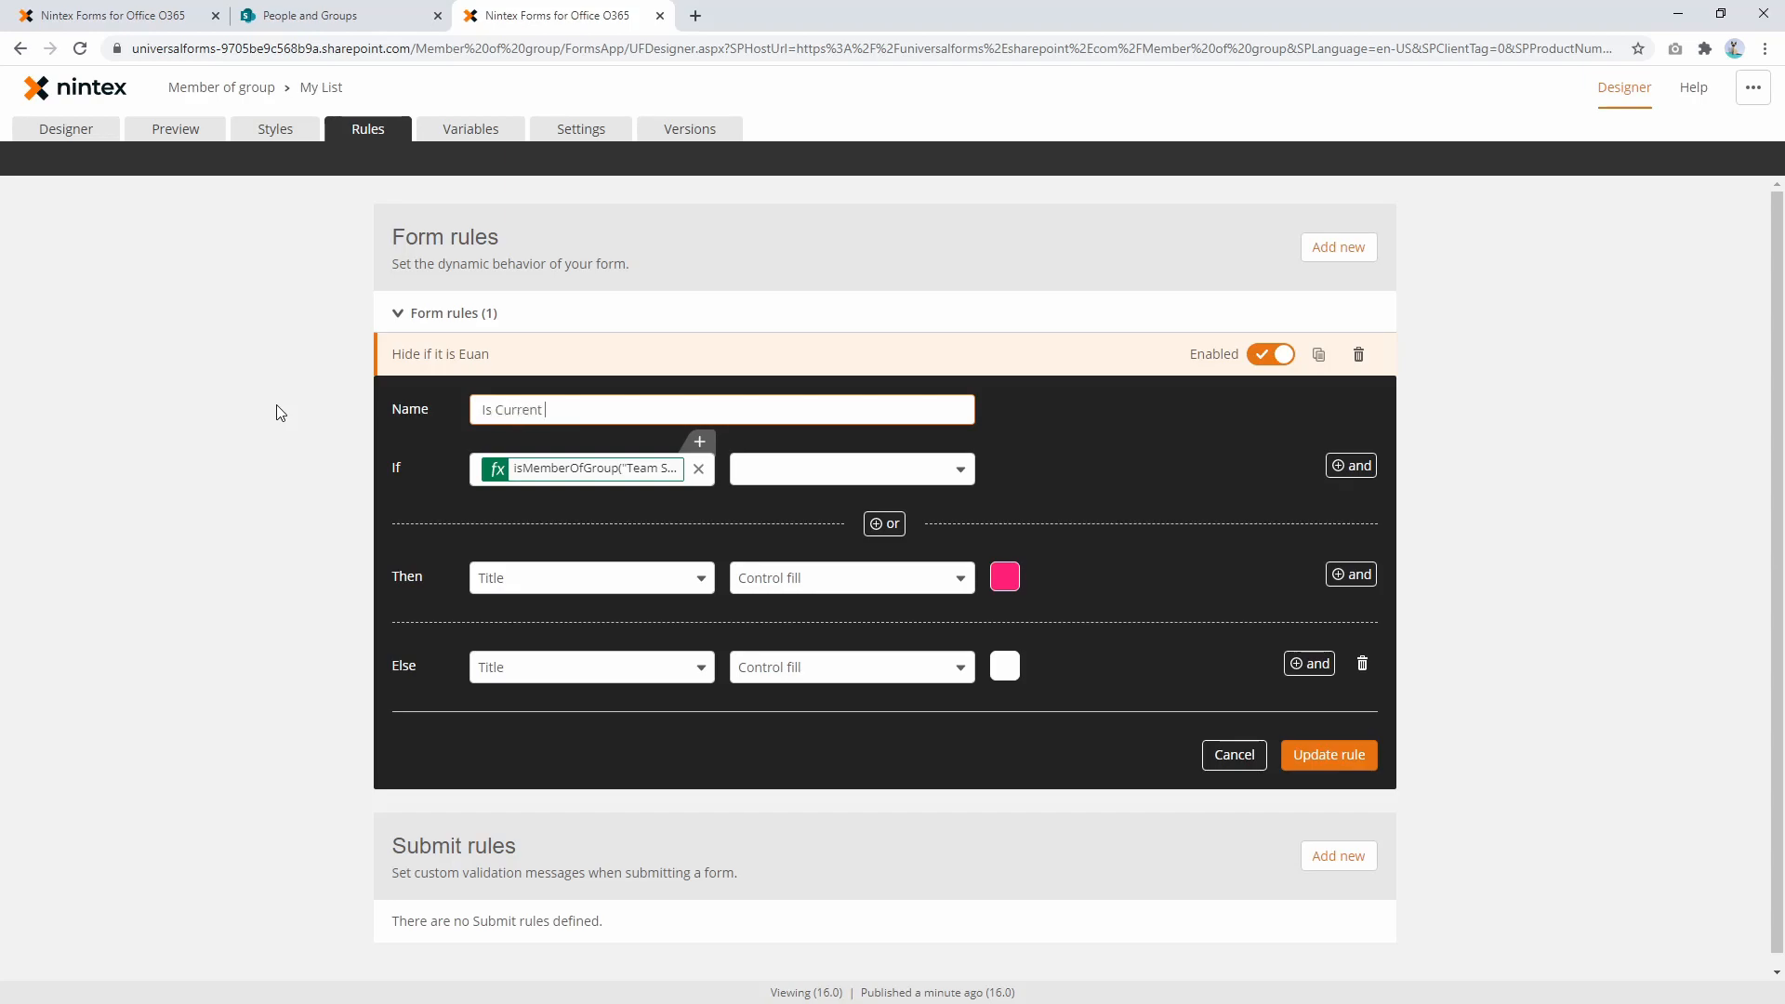
type(" user in the group")
left_click(771, 476)
left_click(781, 500)
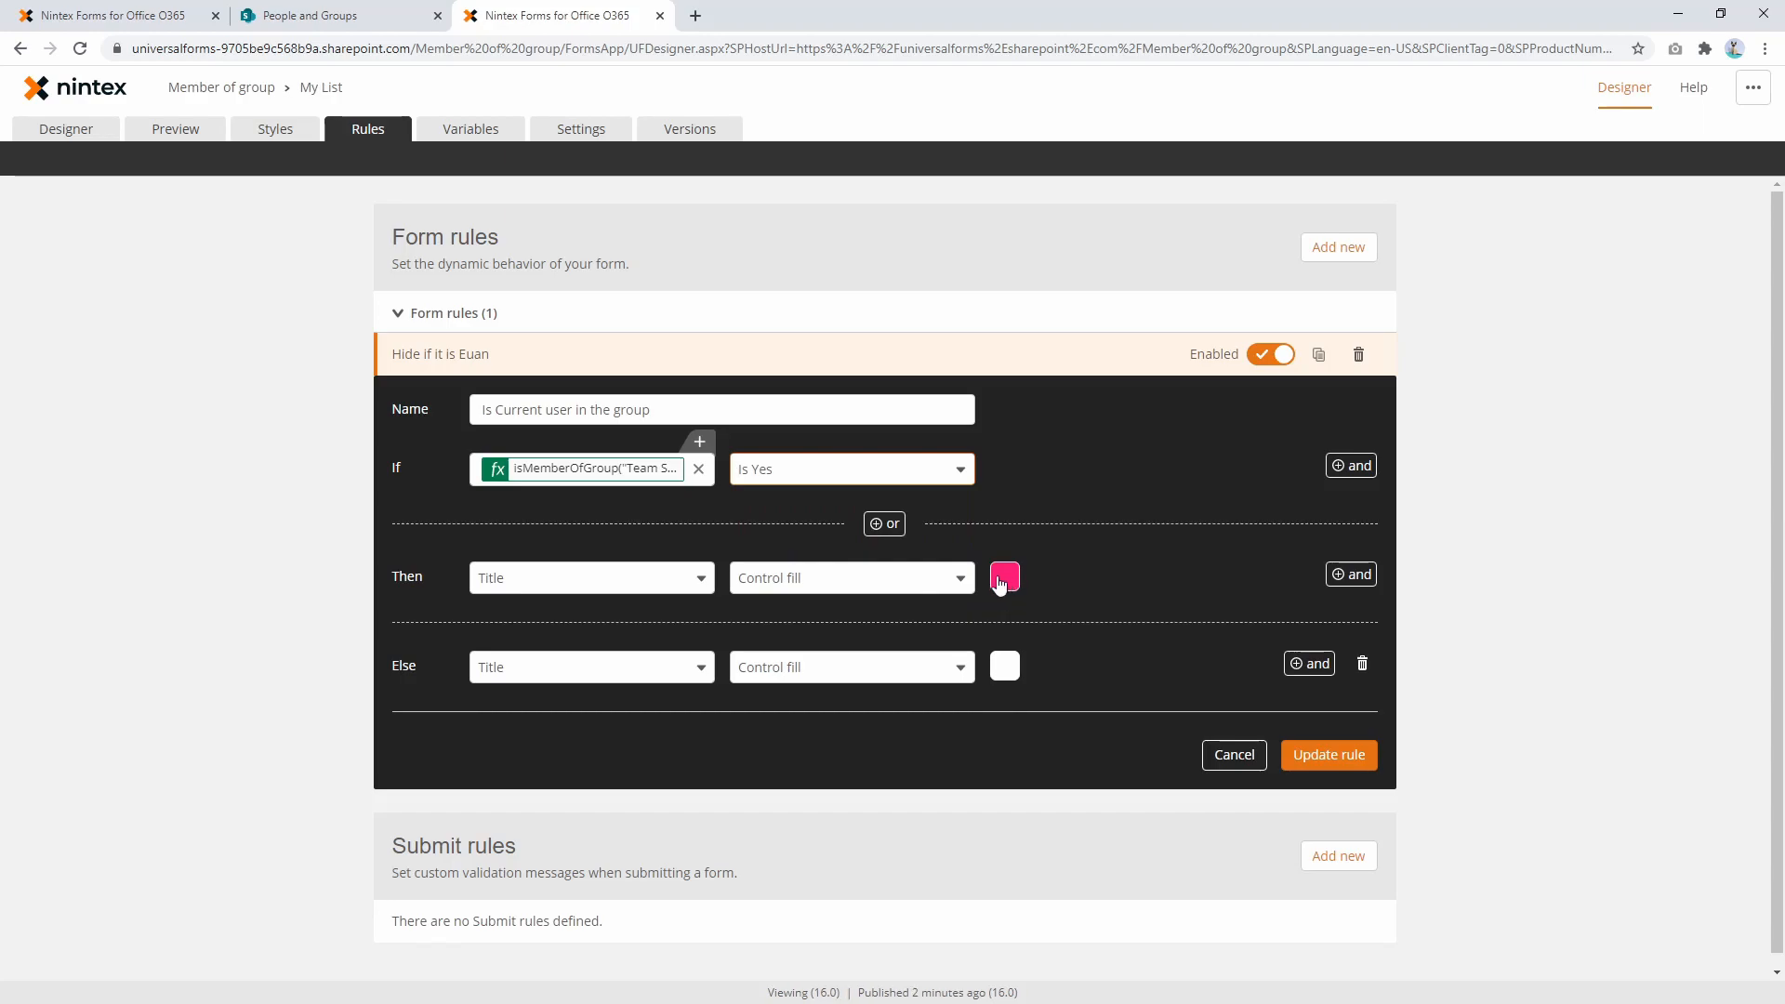
left_click(1339, 755)
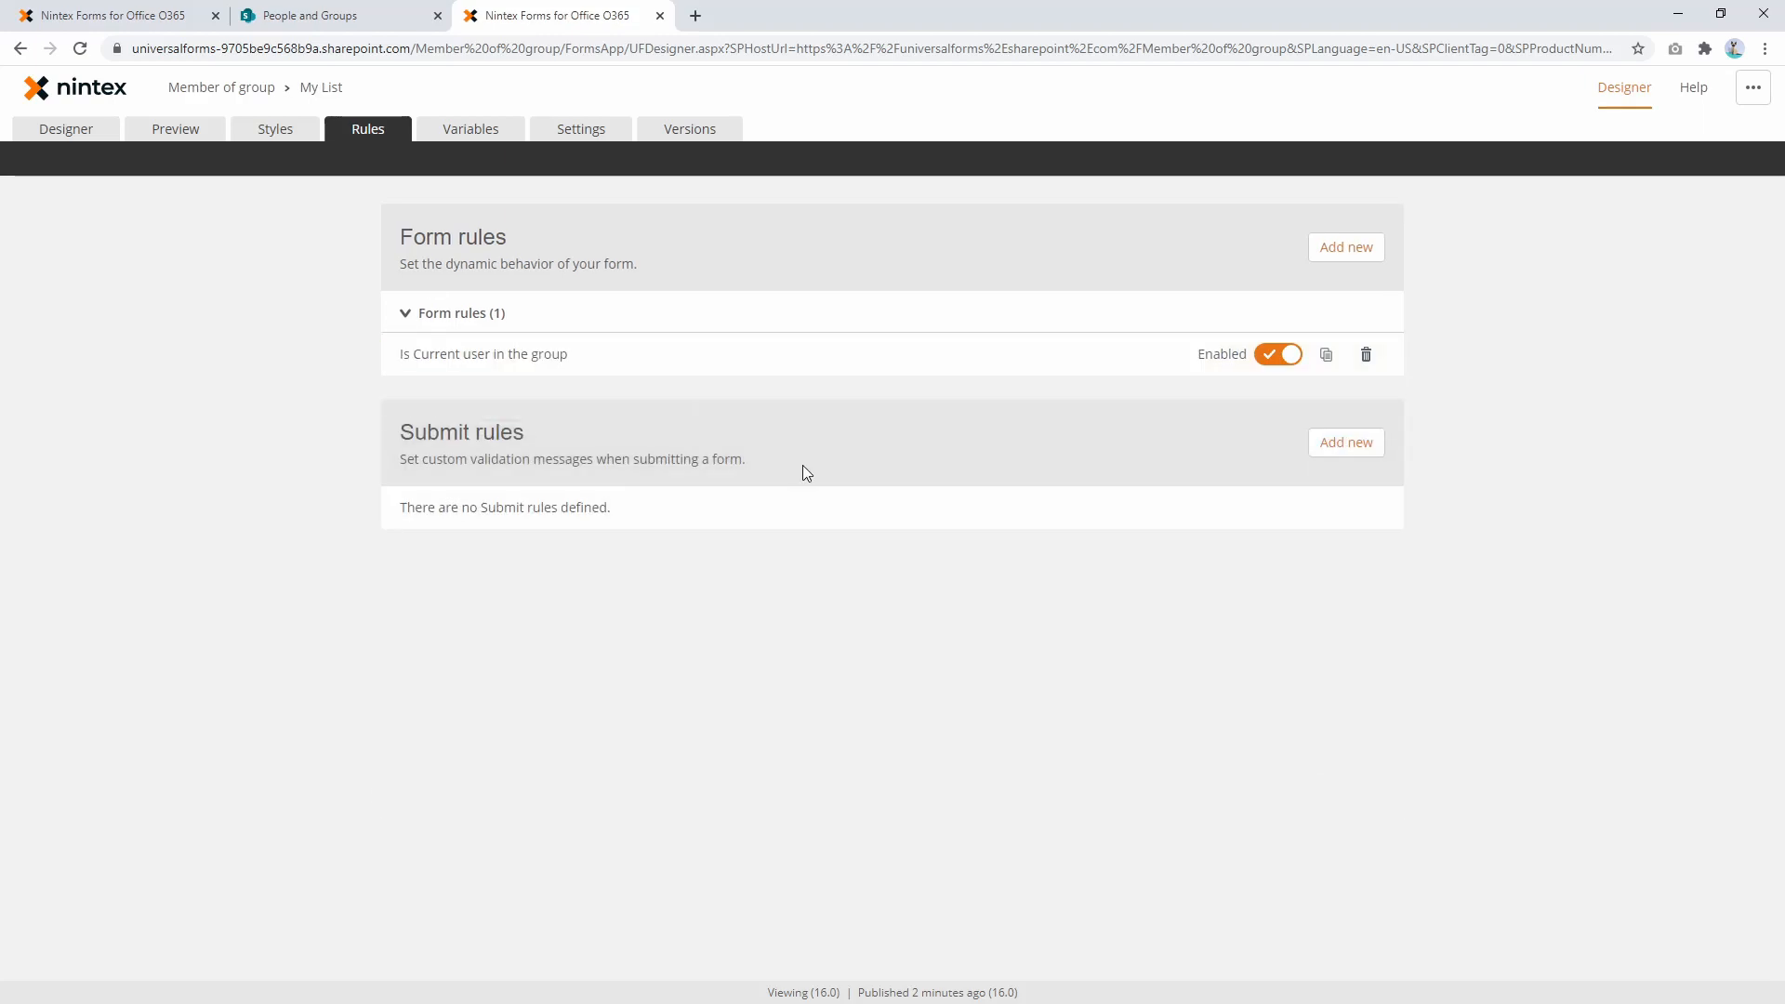
Step: Publish the form with the group membership rule and reload the submitted "Hello world" item to check its Title fill and current user details
left_click(91, 131)
left_click(158, 156)
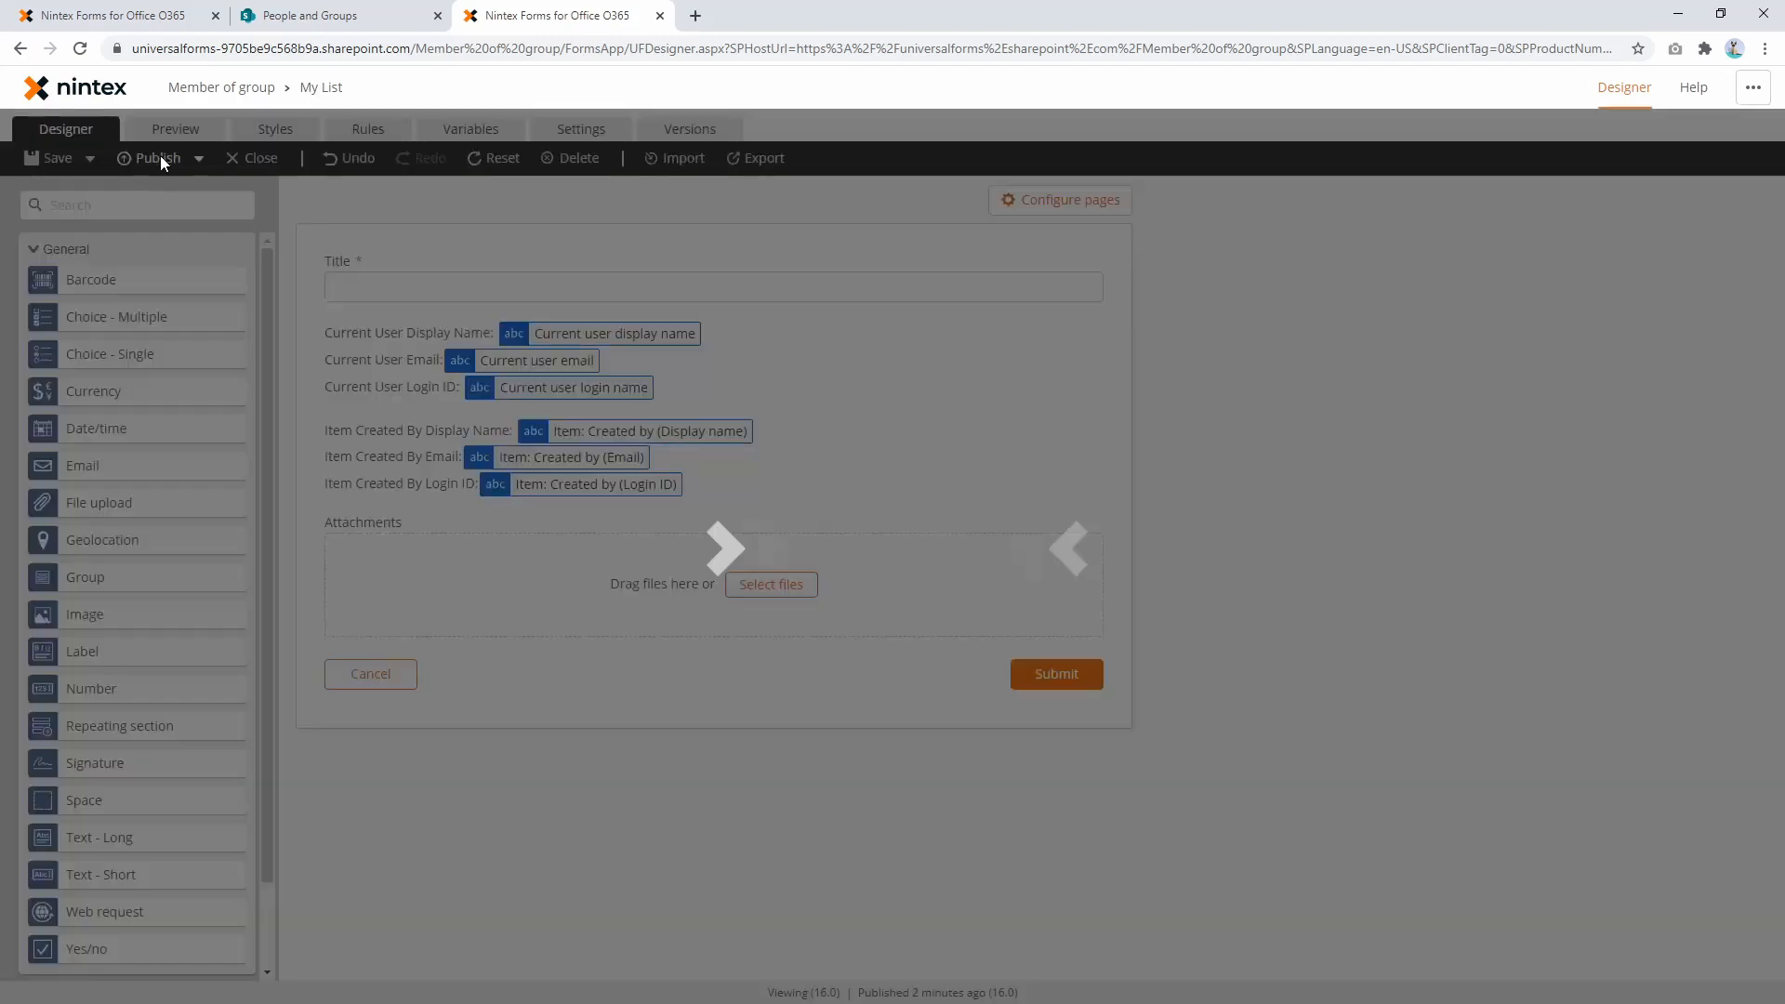
left_click(154, 21)
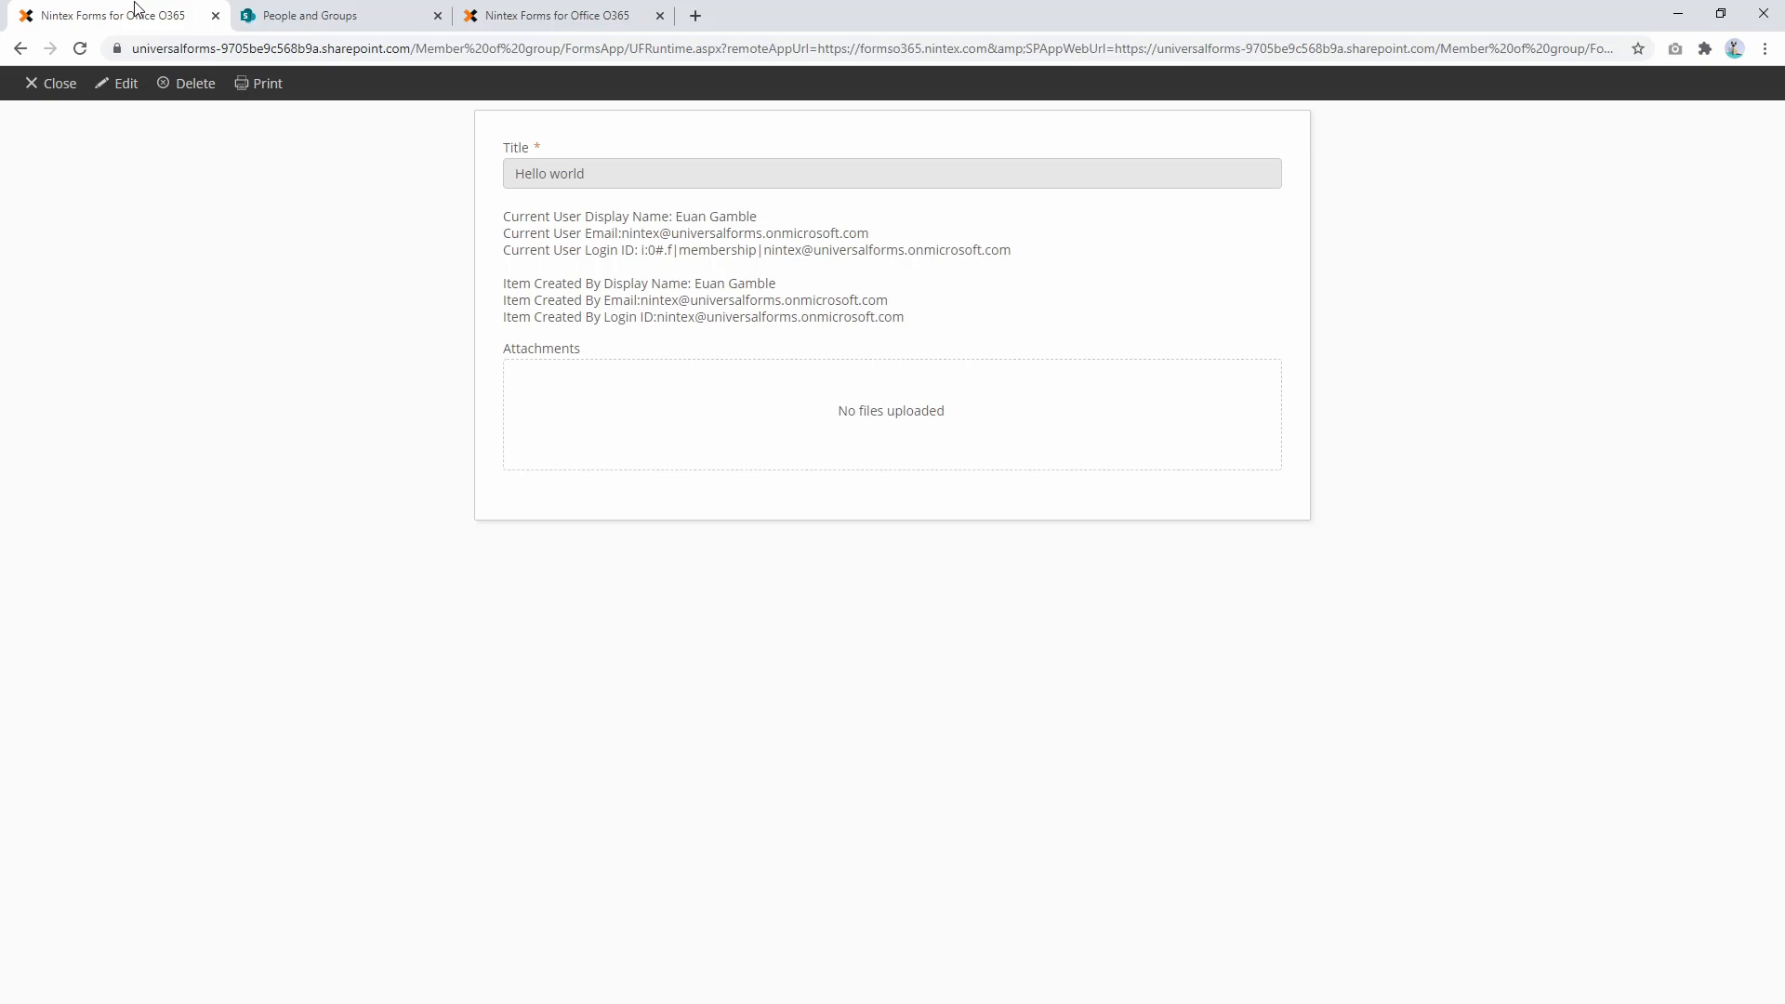
key("F5")
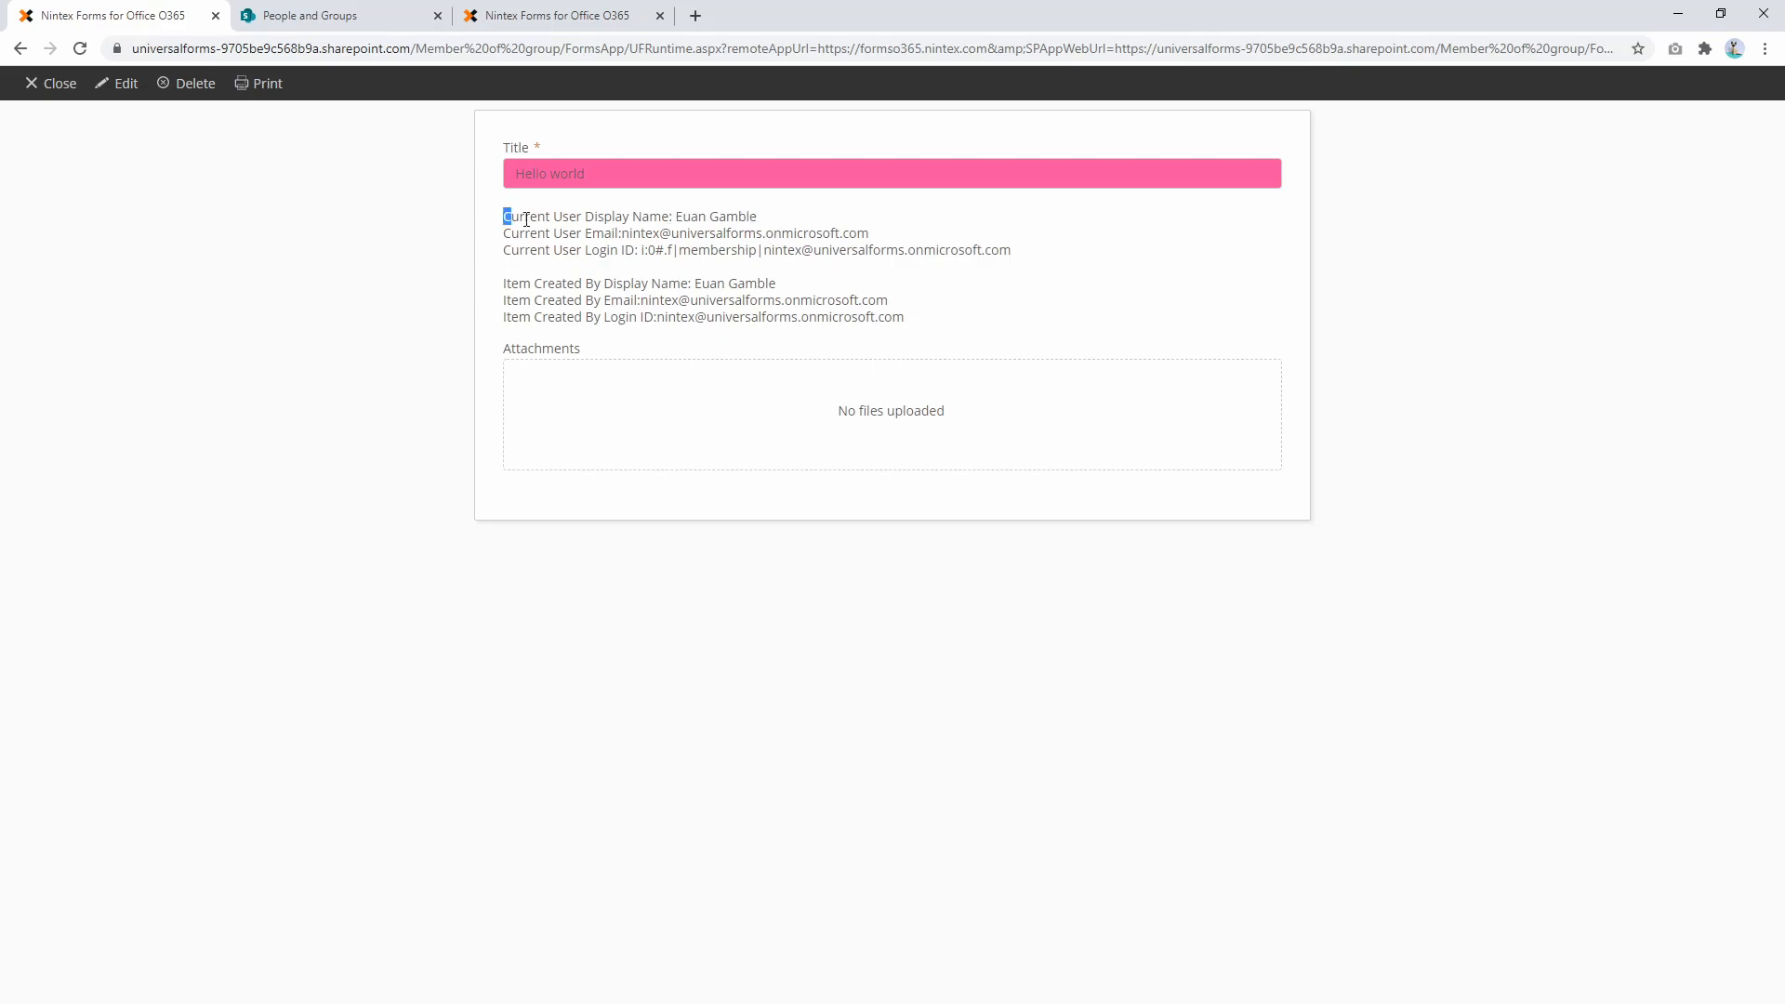
left_click_drag(504, 216, 671, 223)
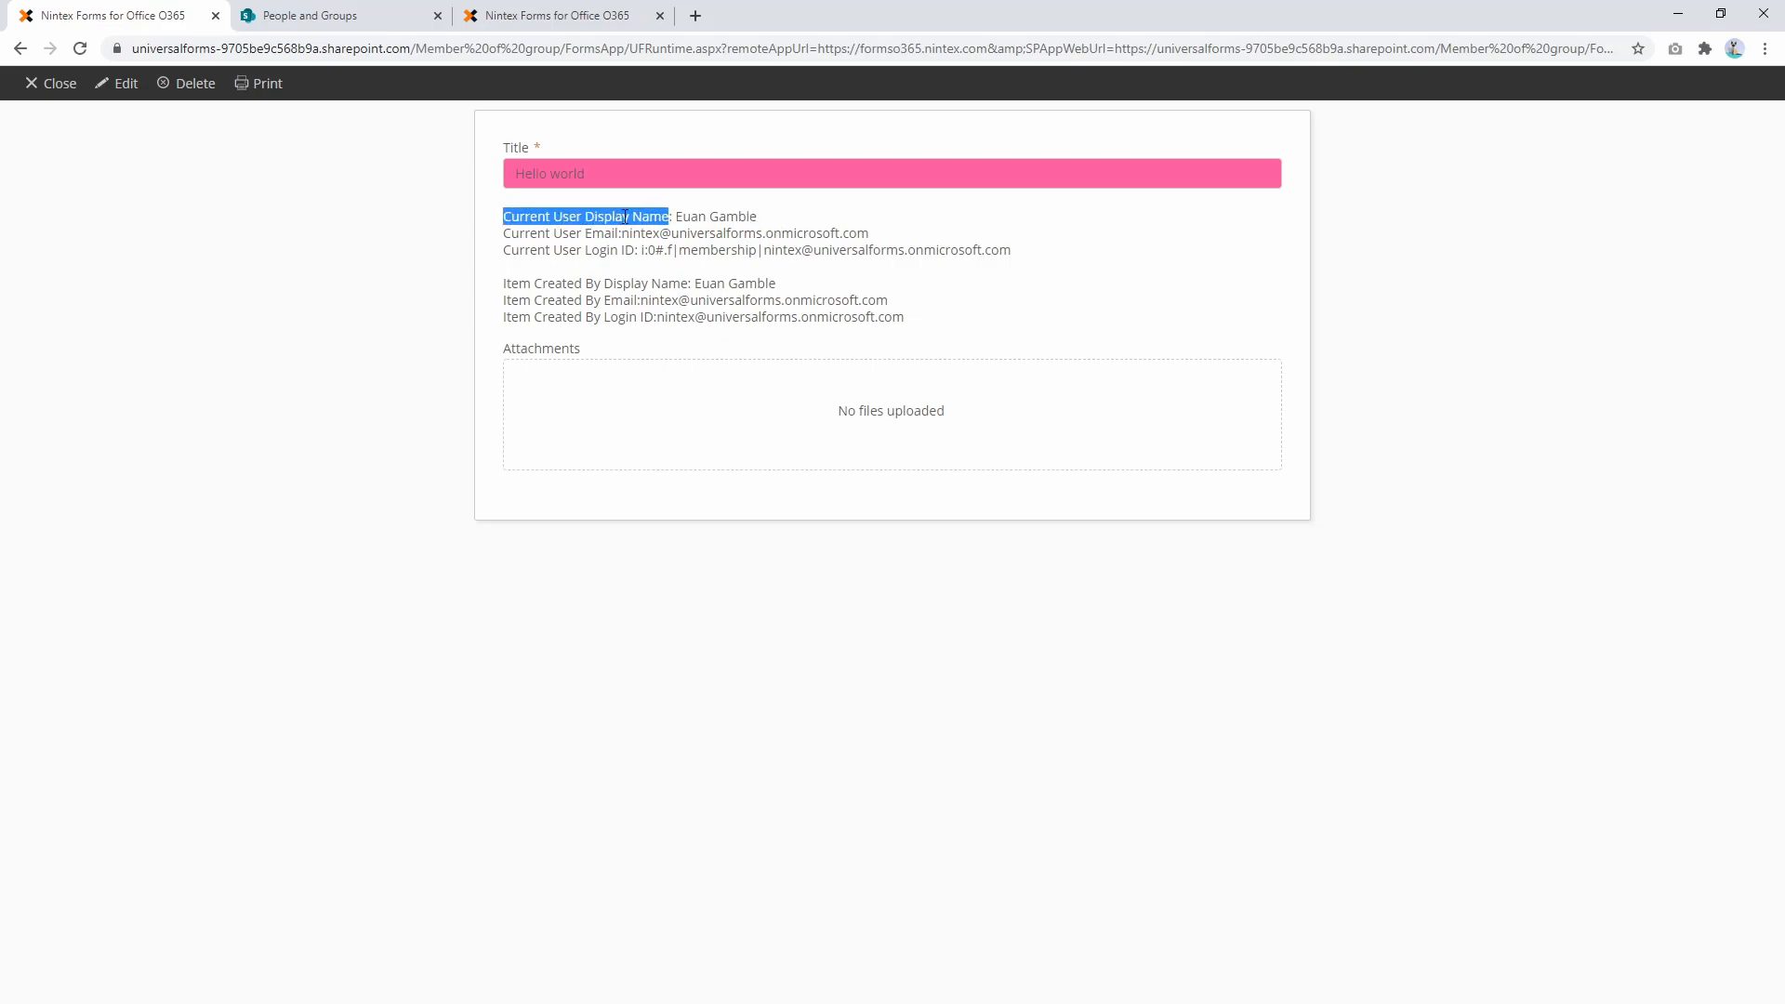
left_click_drag(581, 253, 503, 216)
Step: Review the Team Site Owners members on the People and Groups page, and copy the name of the Team Site Visitors group
left_click(335, 16)
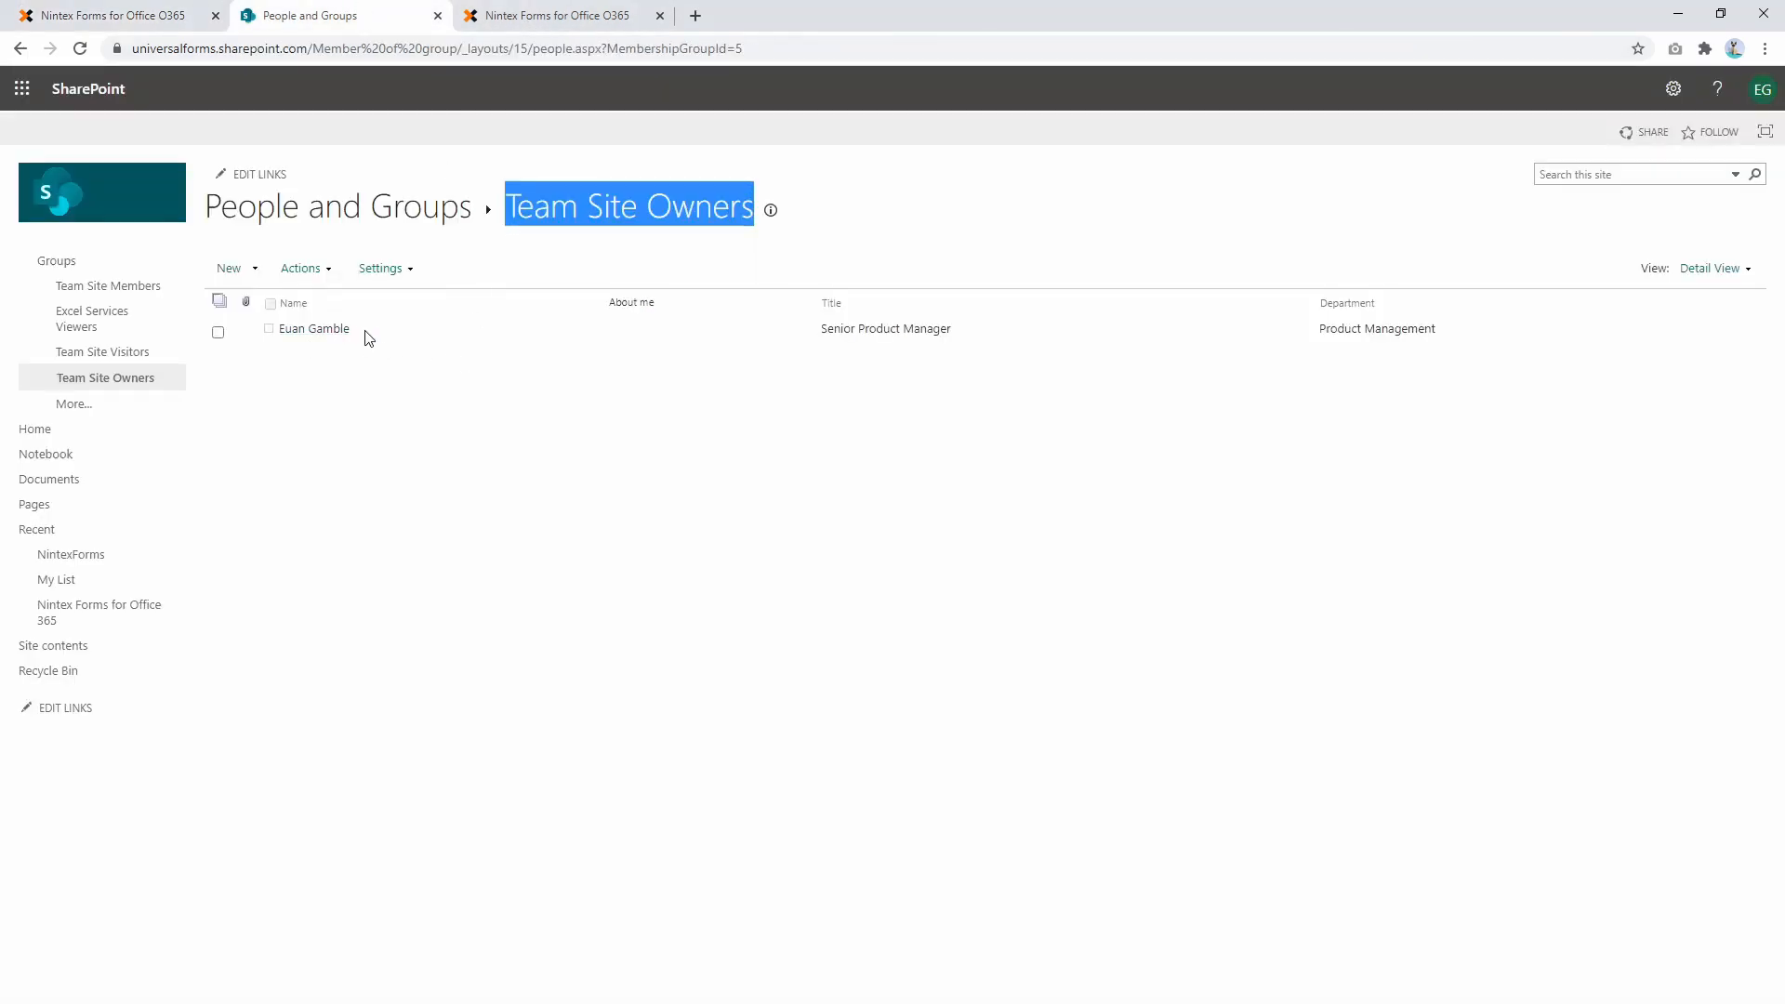
left_click(93, 352)
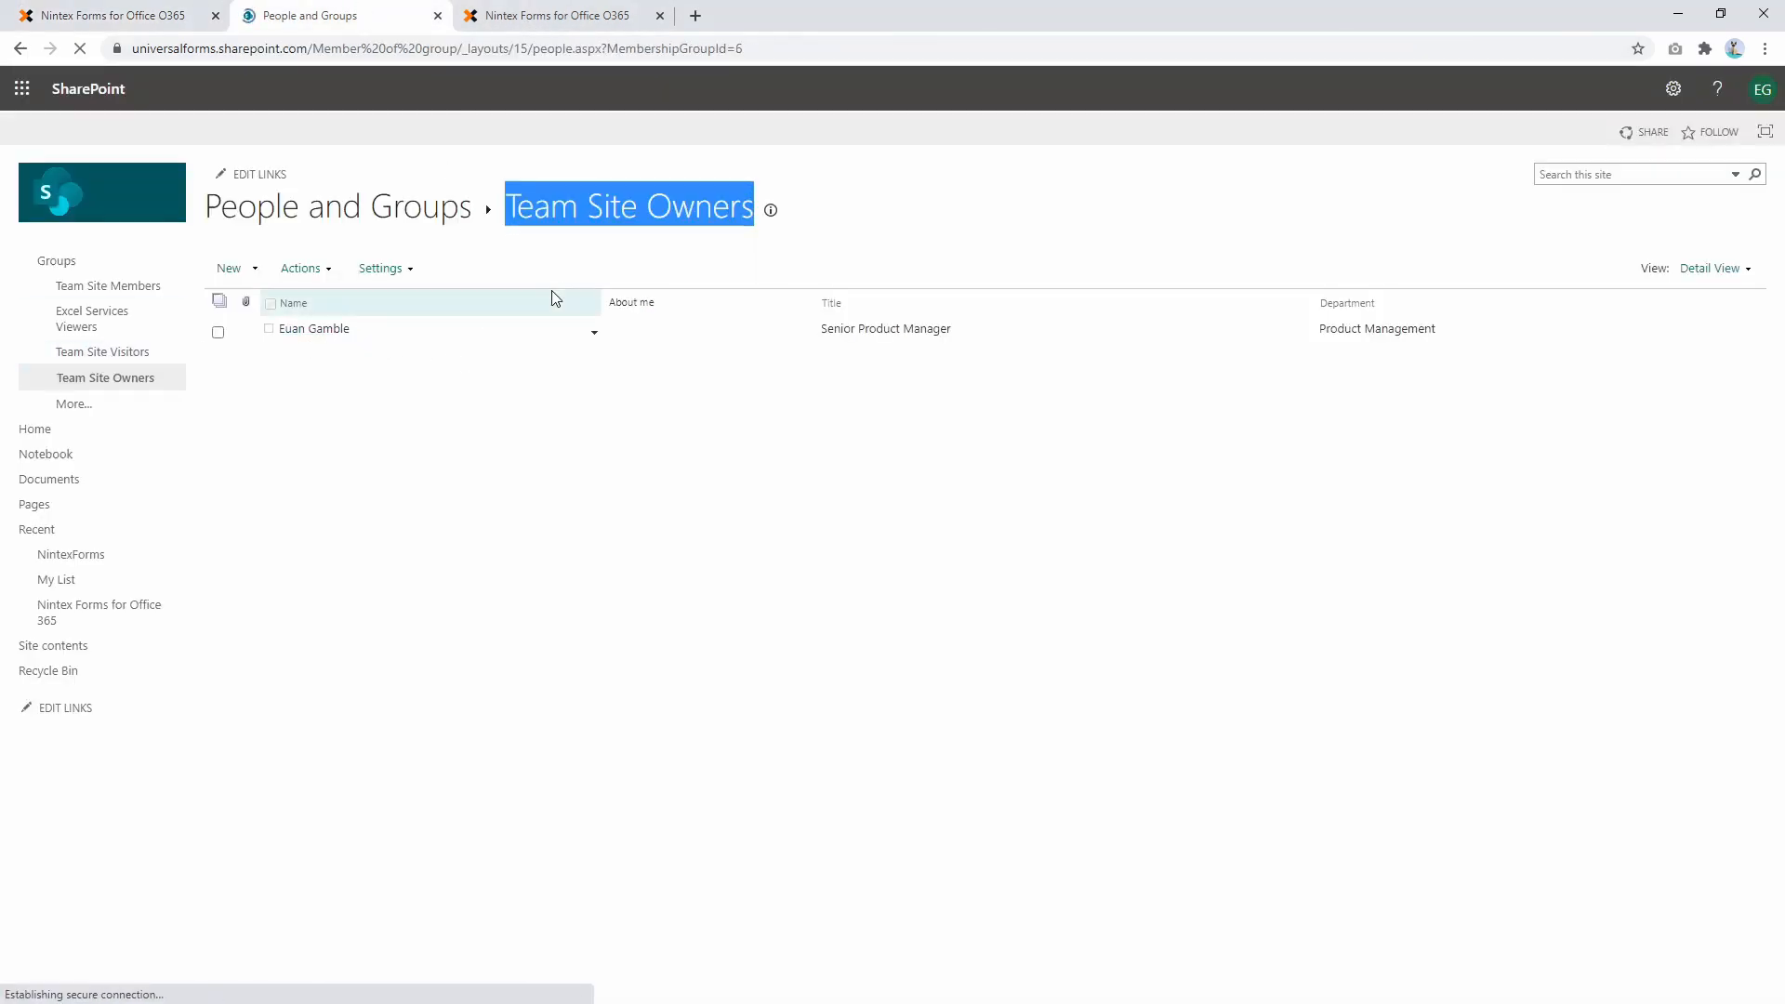
mouse_move(512, 203)
left_mouse_down()
mouse_move(742, 211)
mouse_move(512, 208)
left_mouse_up()
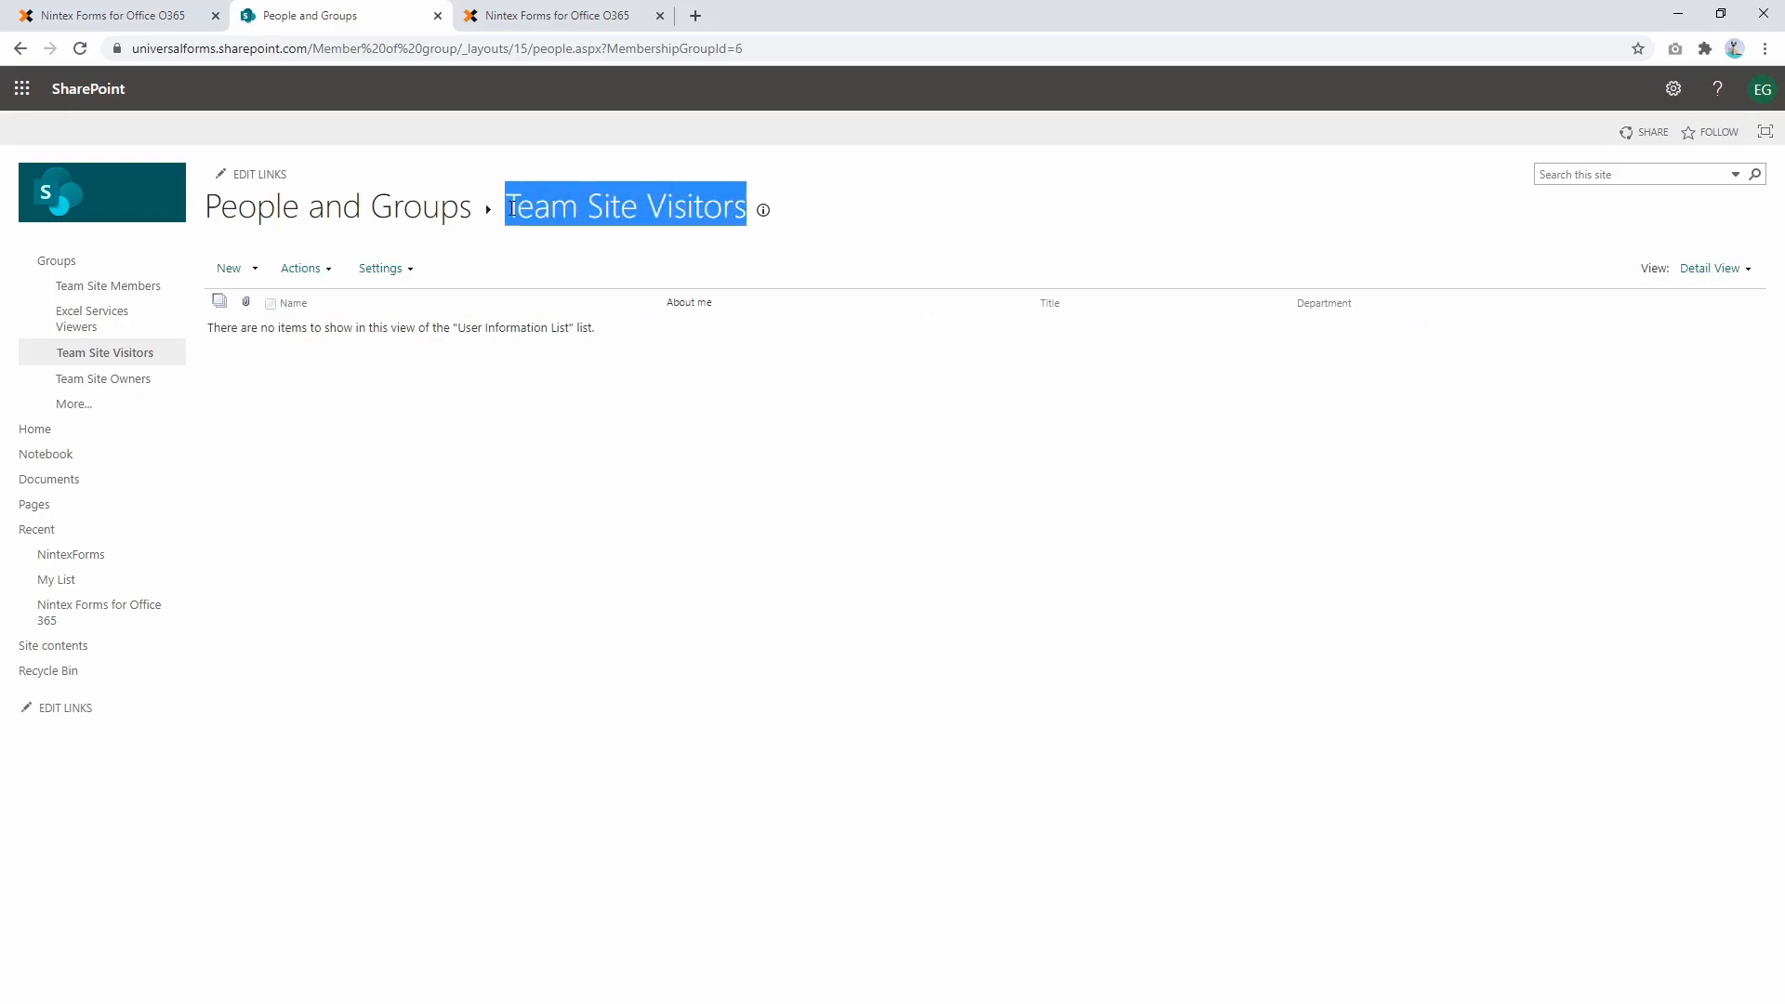
left_click(100, 13)
Step: Dismiss the publish confirmation, change the rule's formula to isMemberOfGroup("Team Site Visitors") and update the rule
left_click(612, 28)
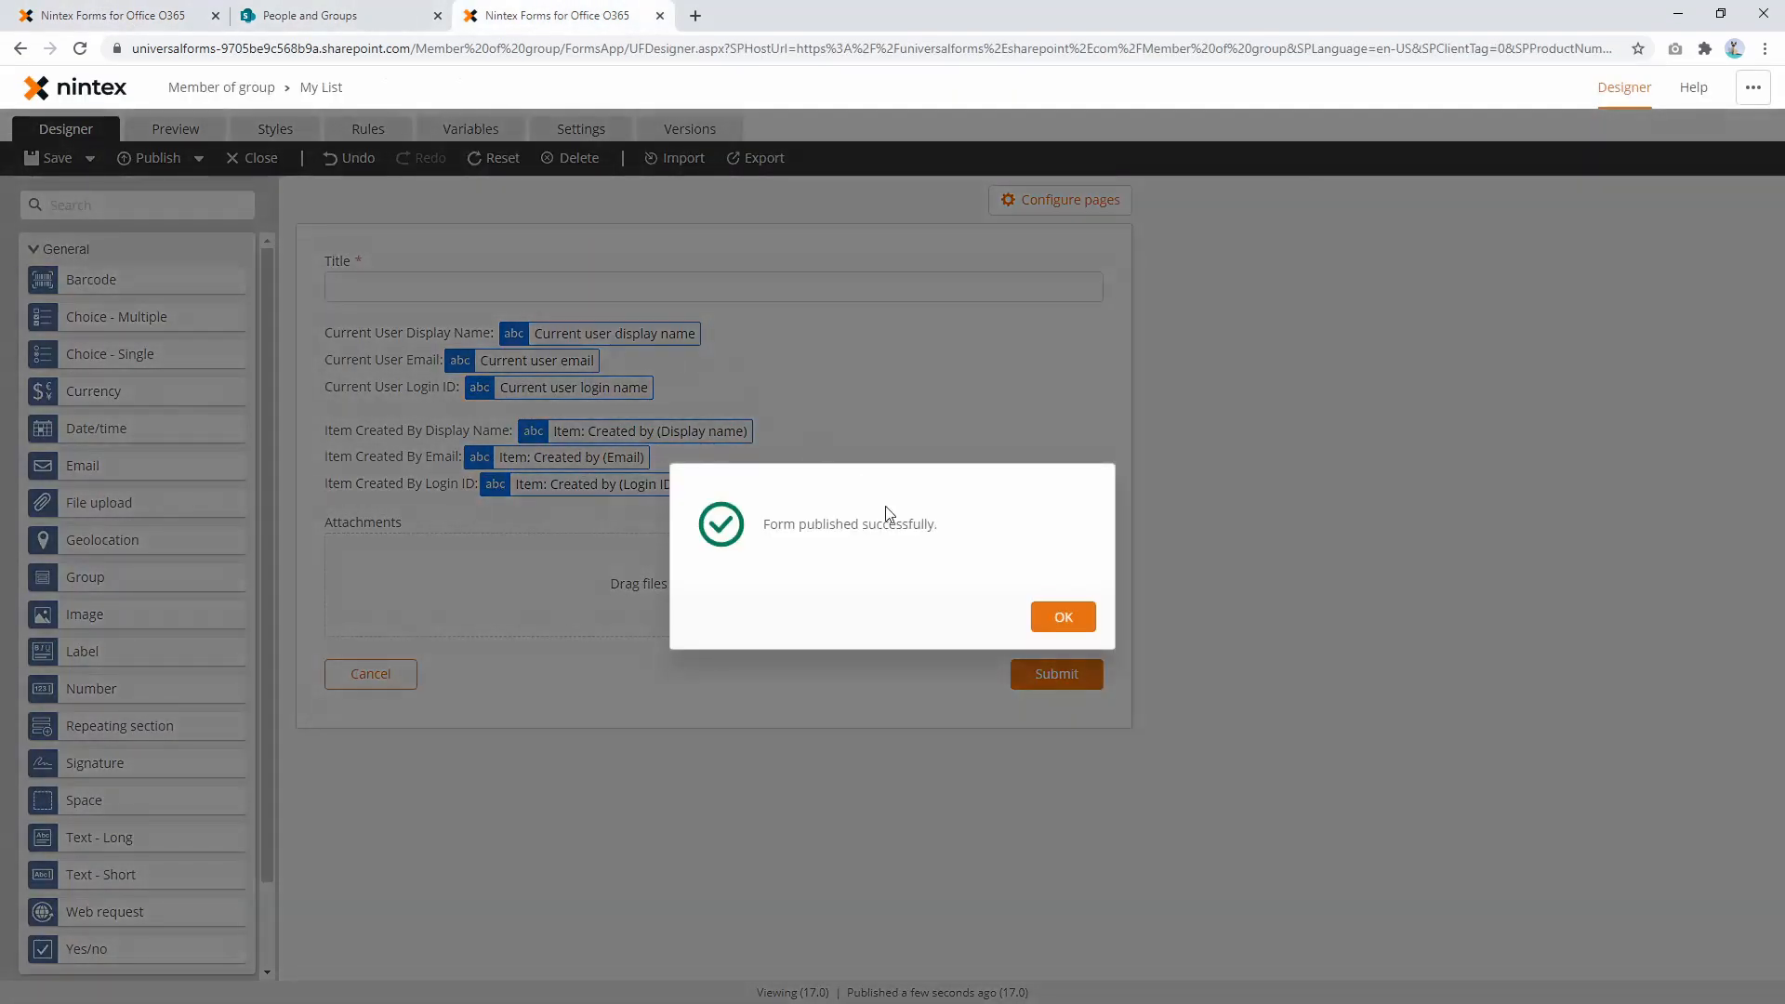
left_click(1079, 619)
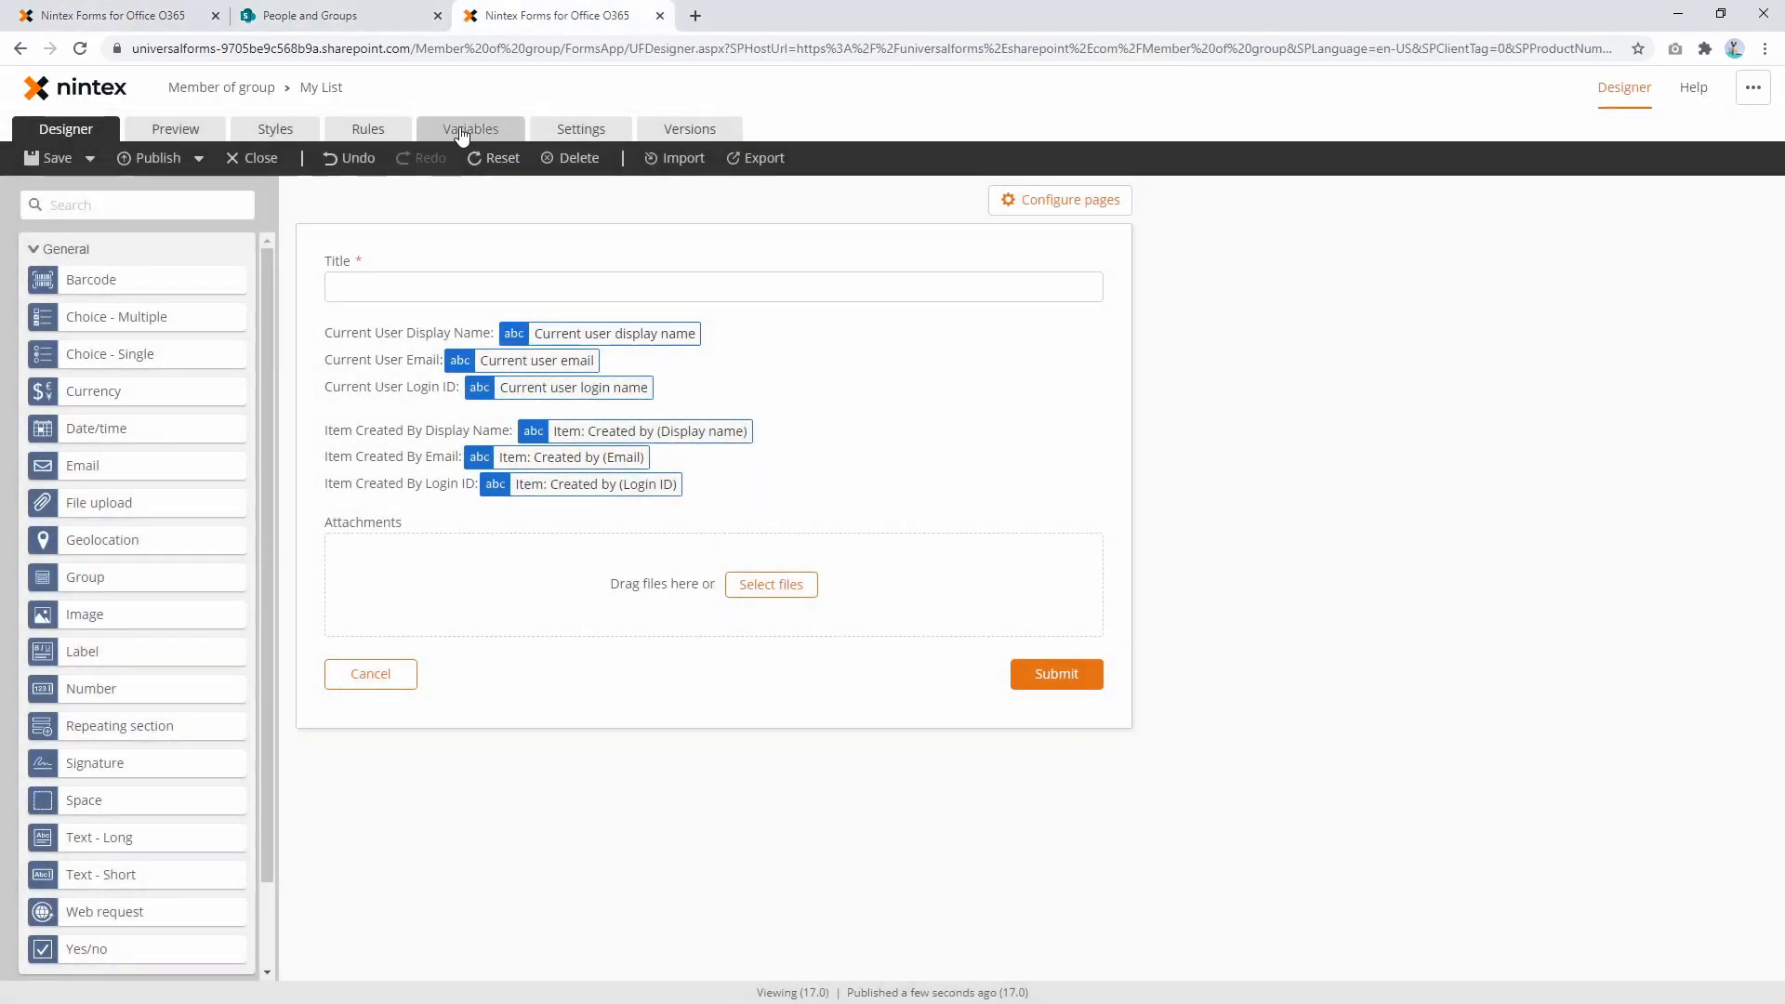
left_click(368, 130)
left_click(1153, 370)
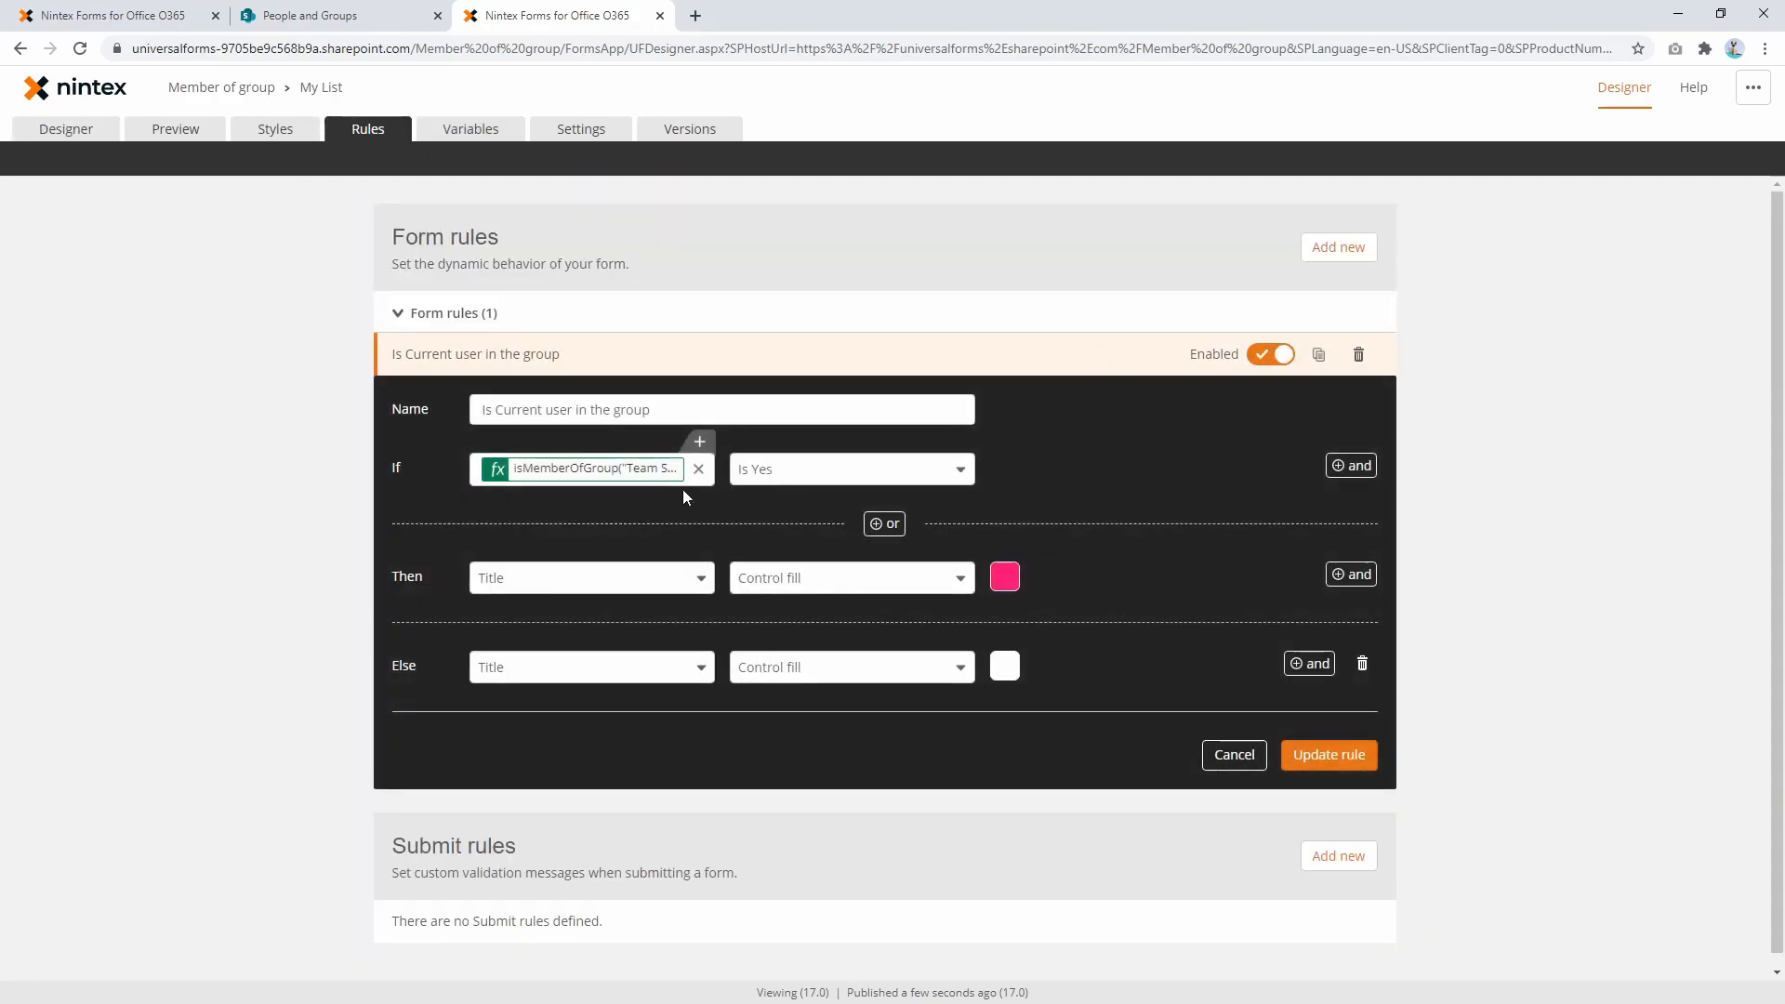
left_click(613, 474)
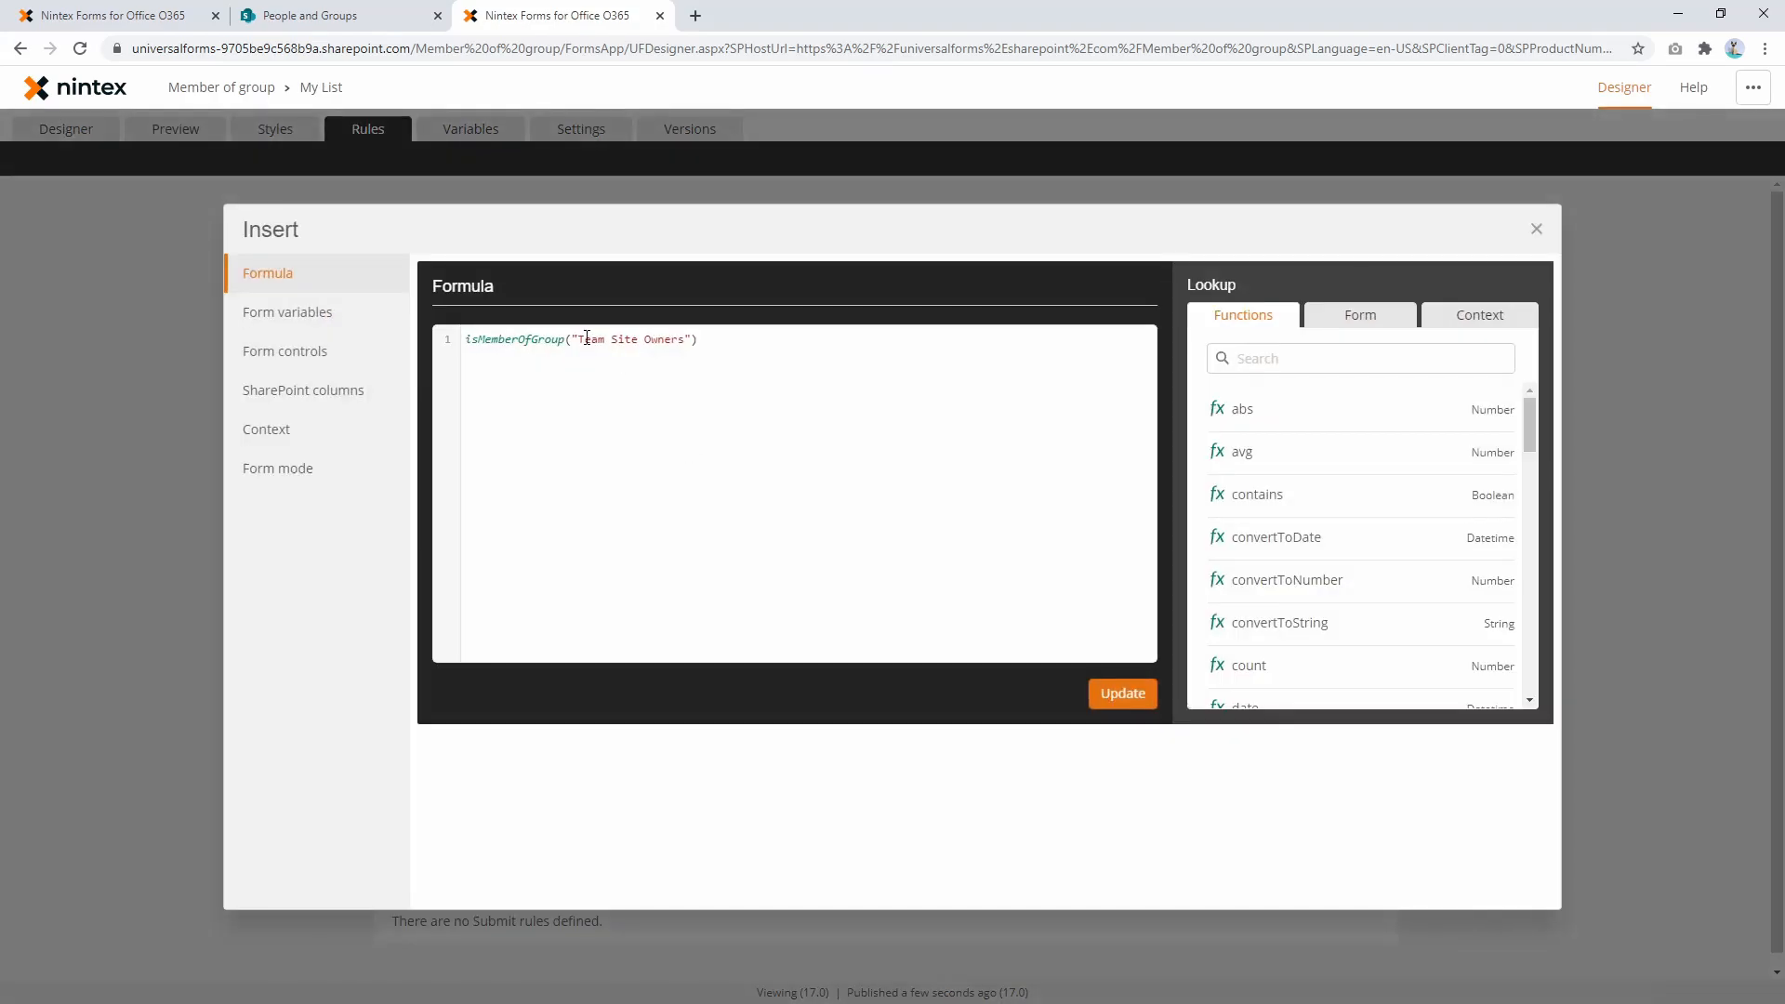
left_click_drag(580, 340, 690, 341)
left_click(709, 363)
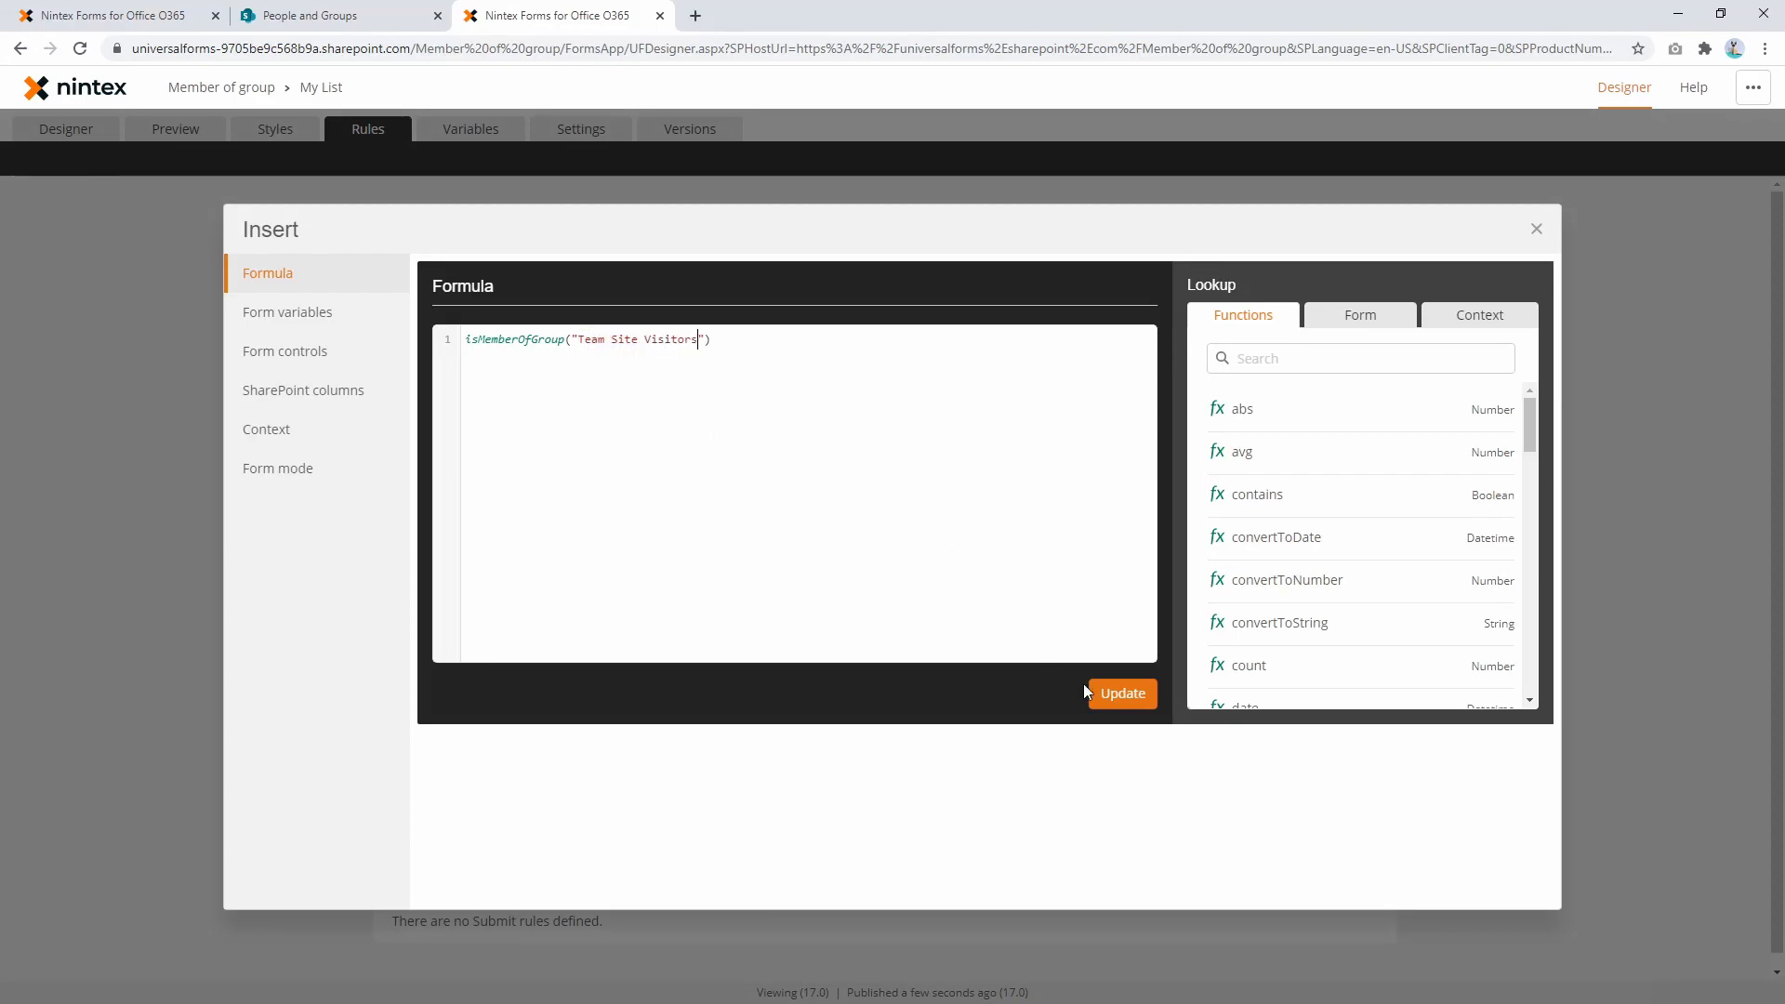
left_click(1114, 692)
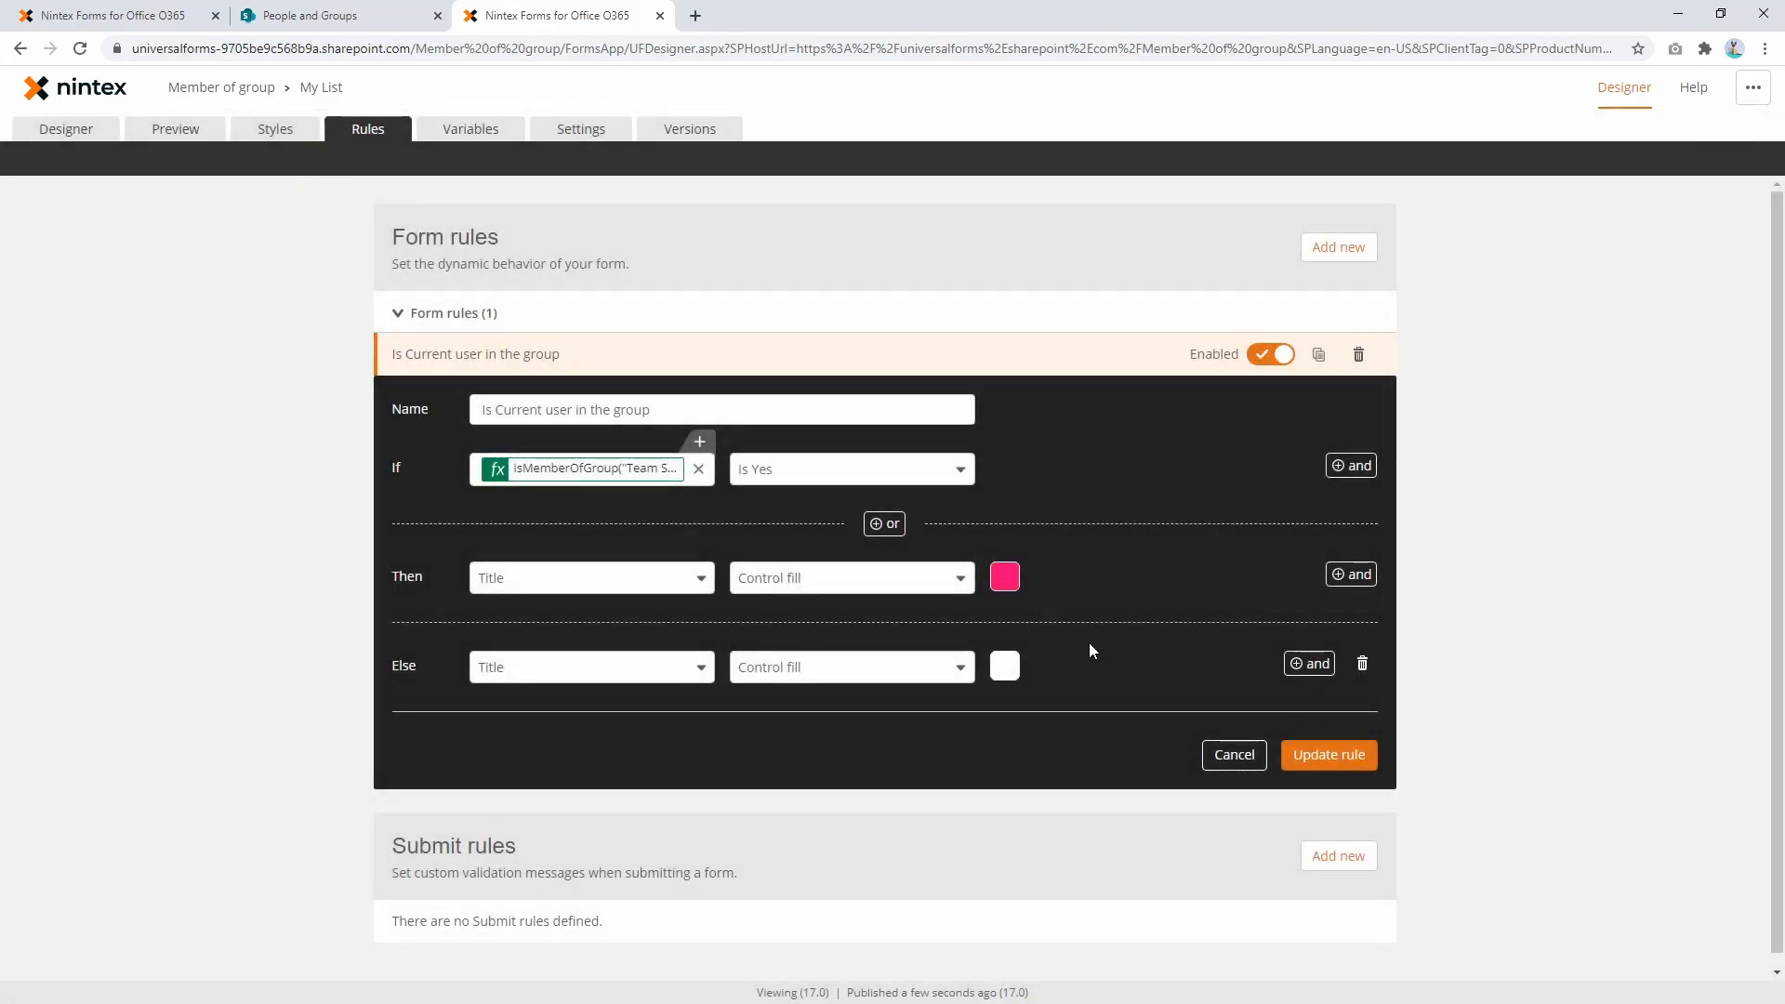
left_click(1327, 755)
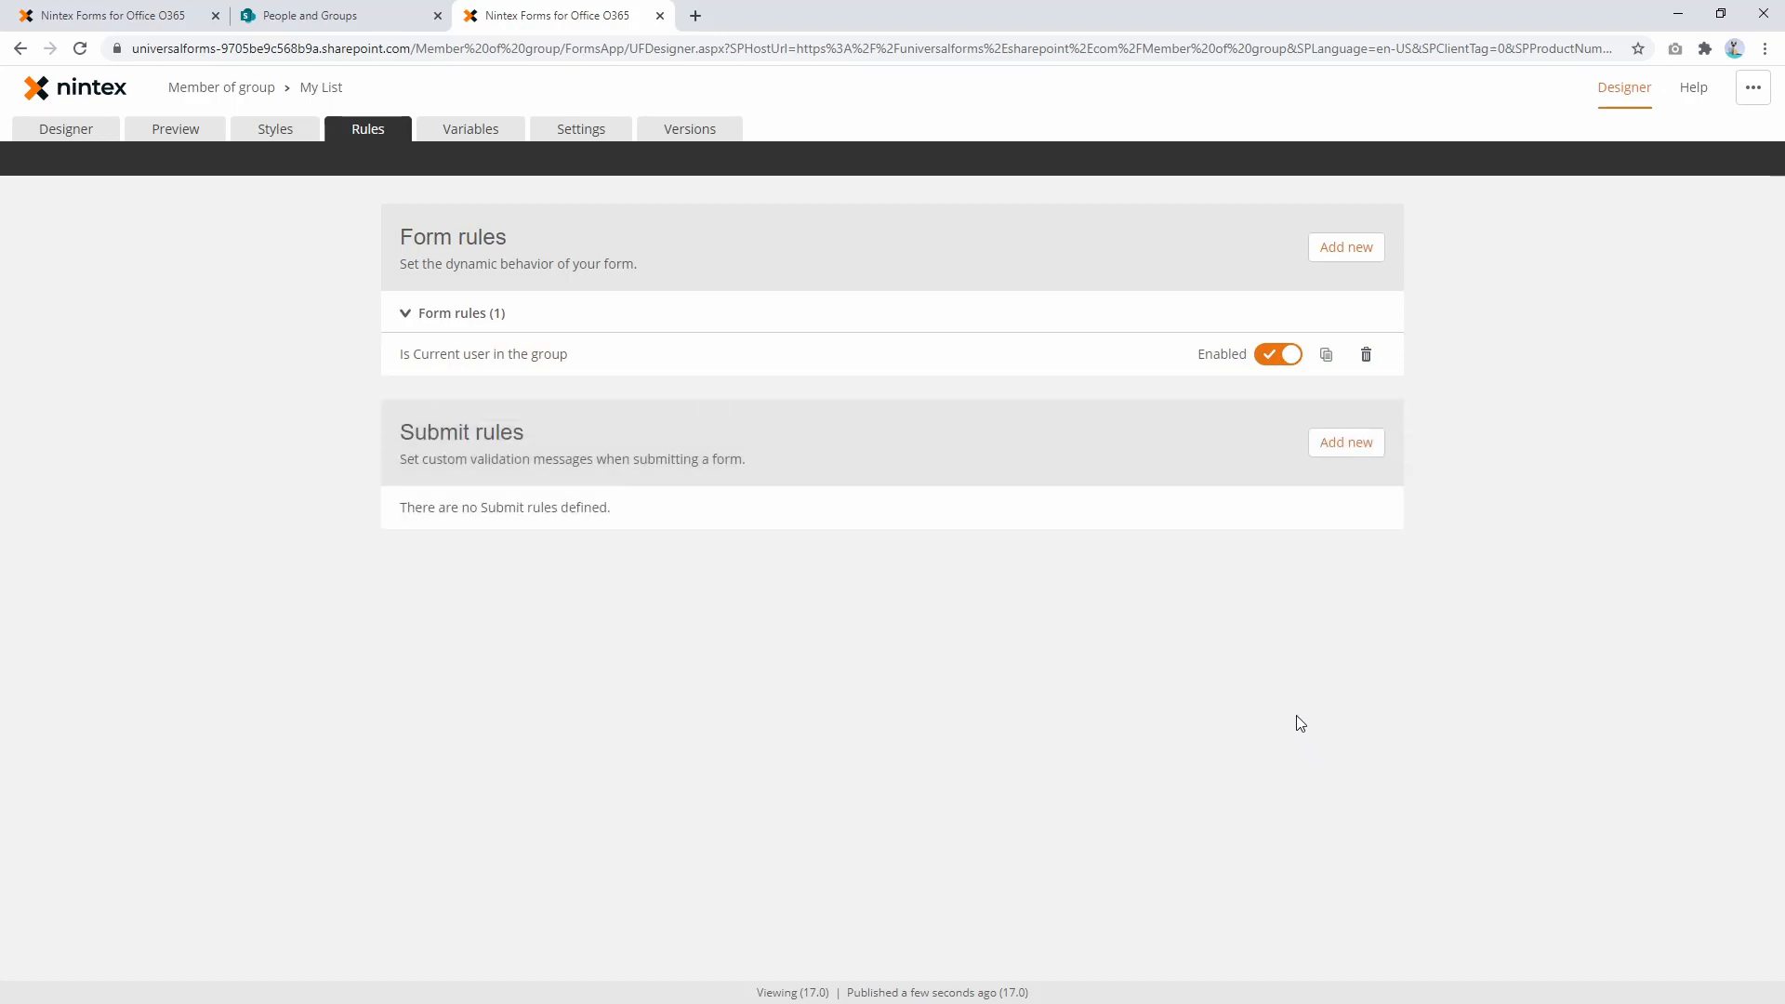
Step: Publish the form with the Team Site Visitors rule and reload the "Hello world" item to check its Title fill
left_click(77, 138)
left_click(153, 160)
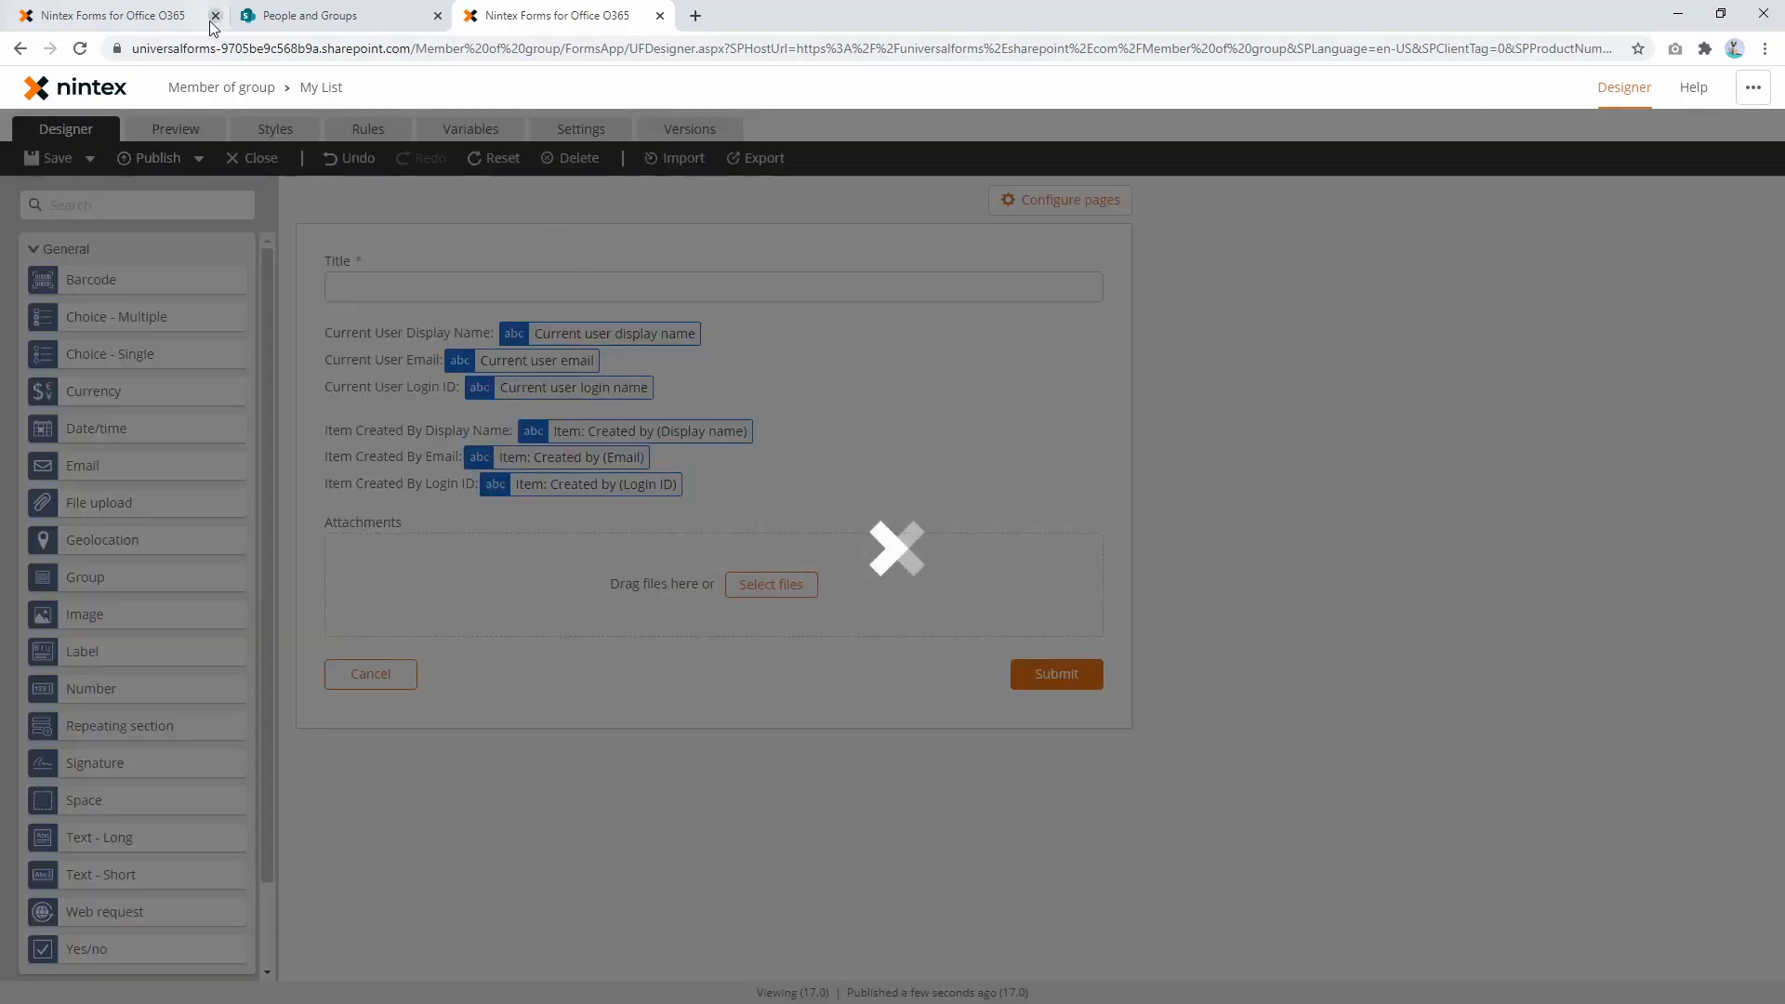
left_click(307, 16)
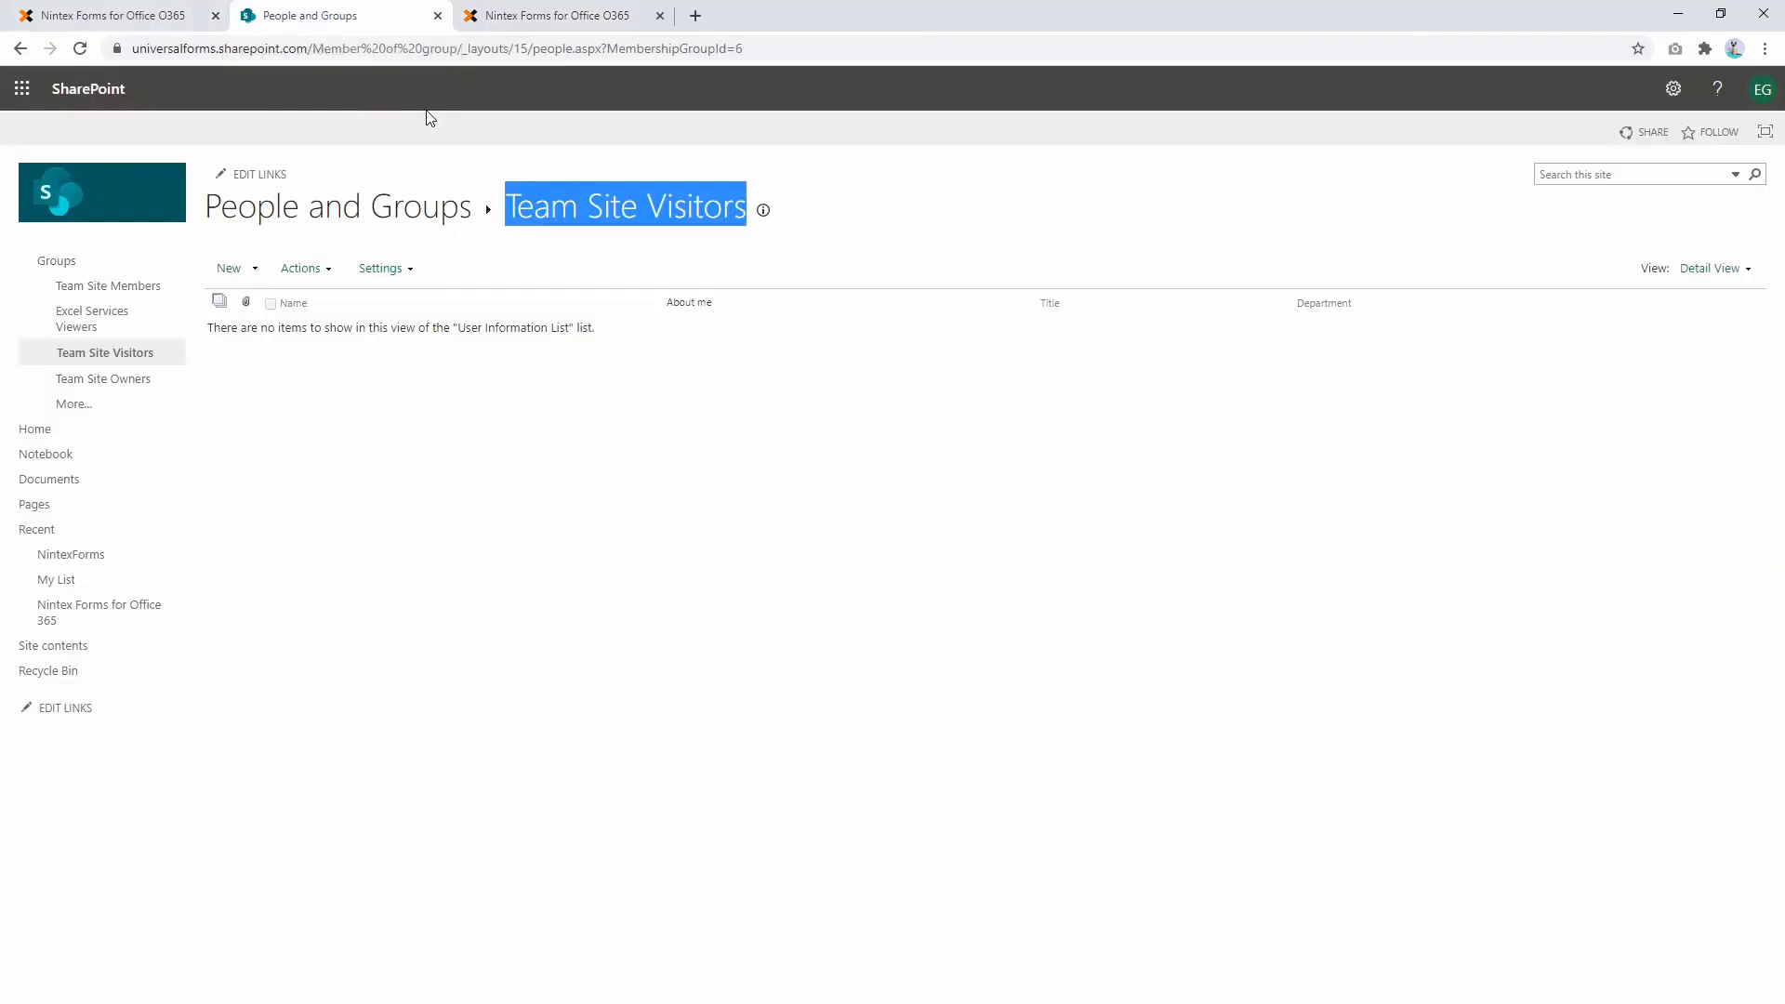
left_click(65, 13)
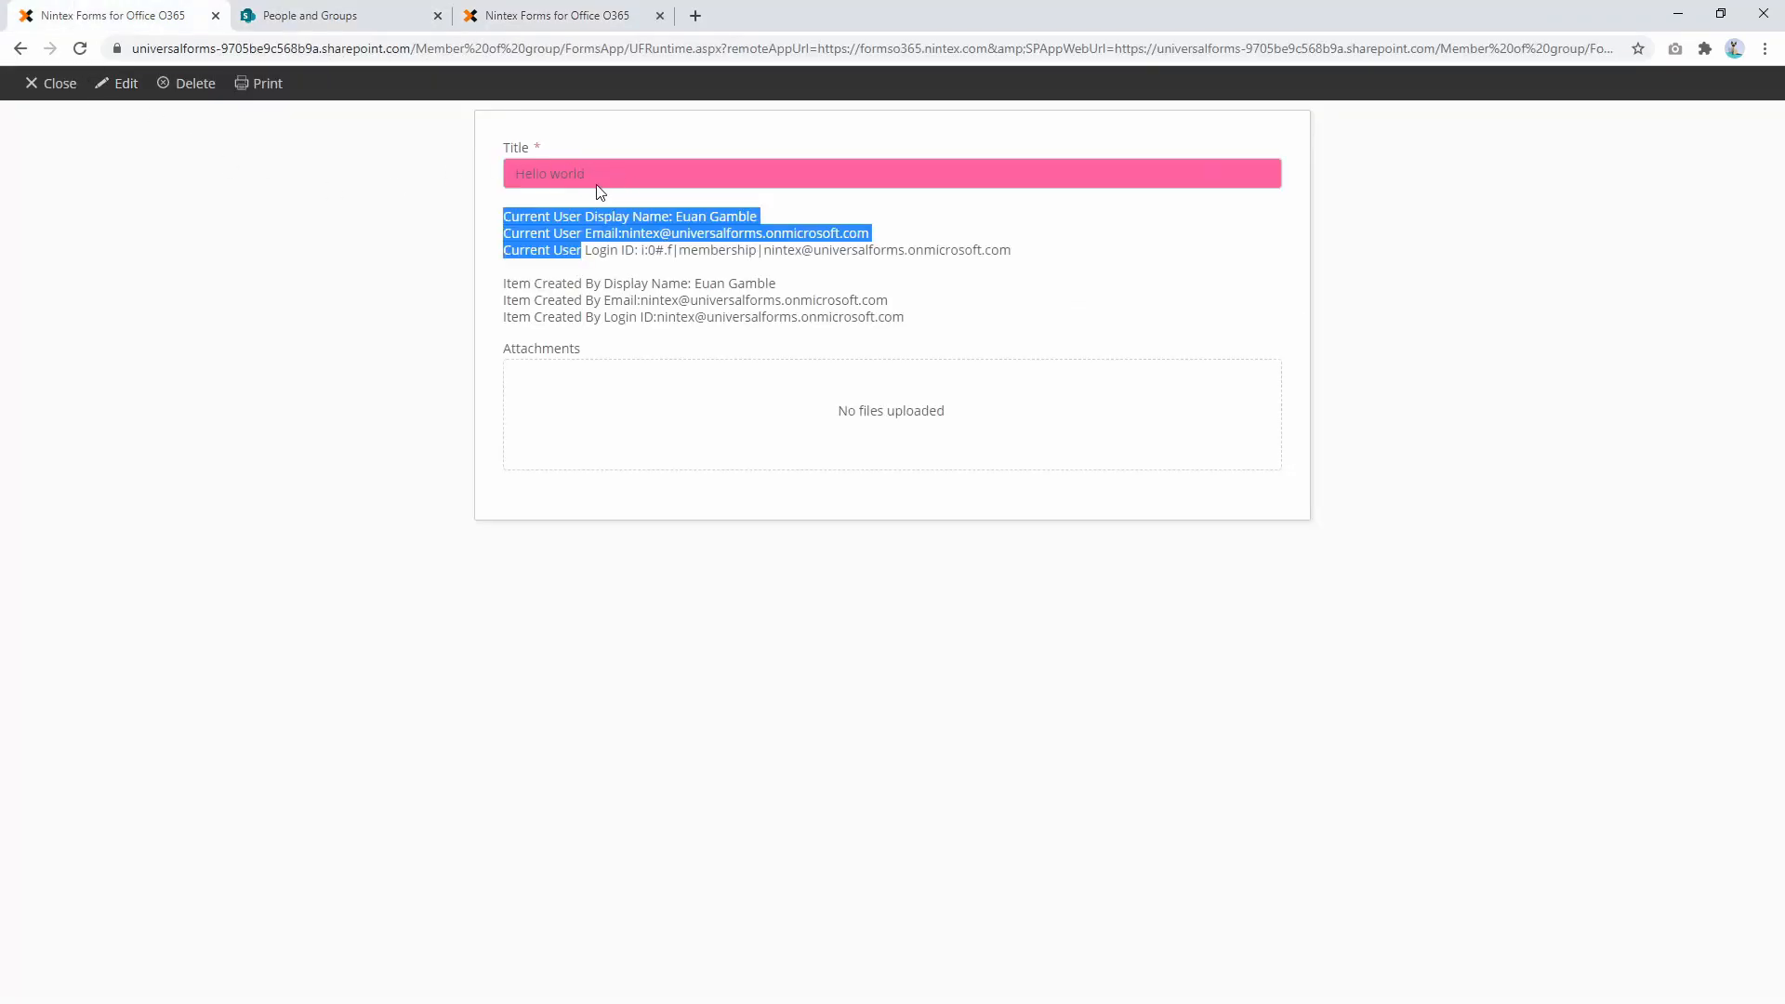
key("F5")
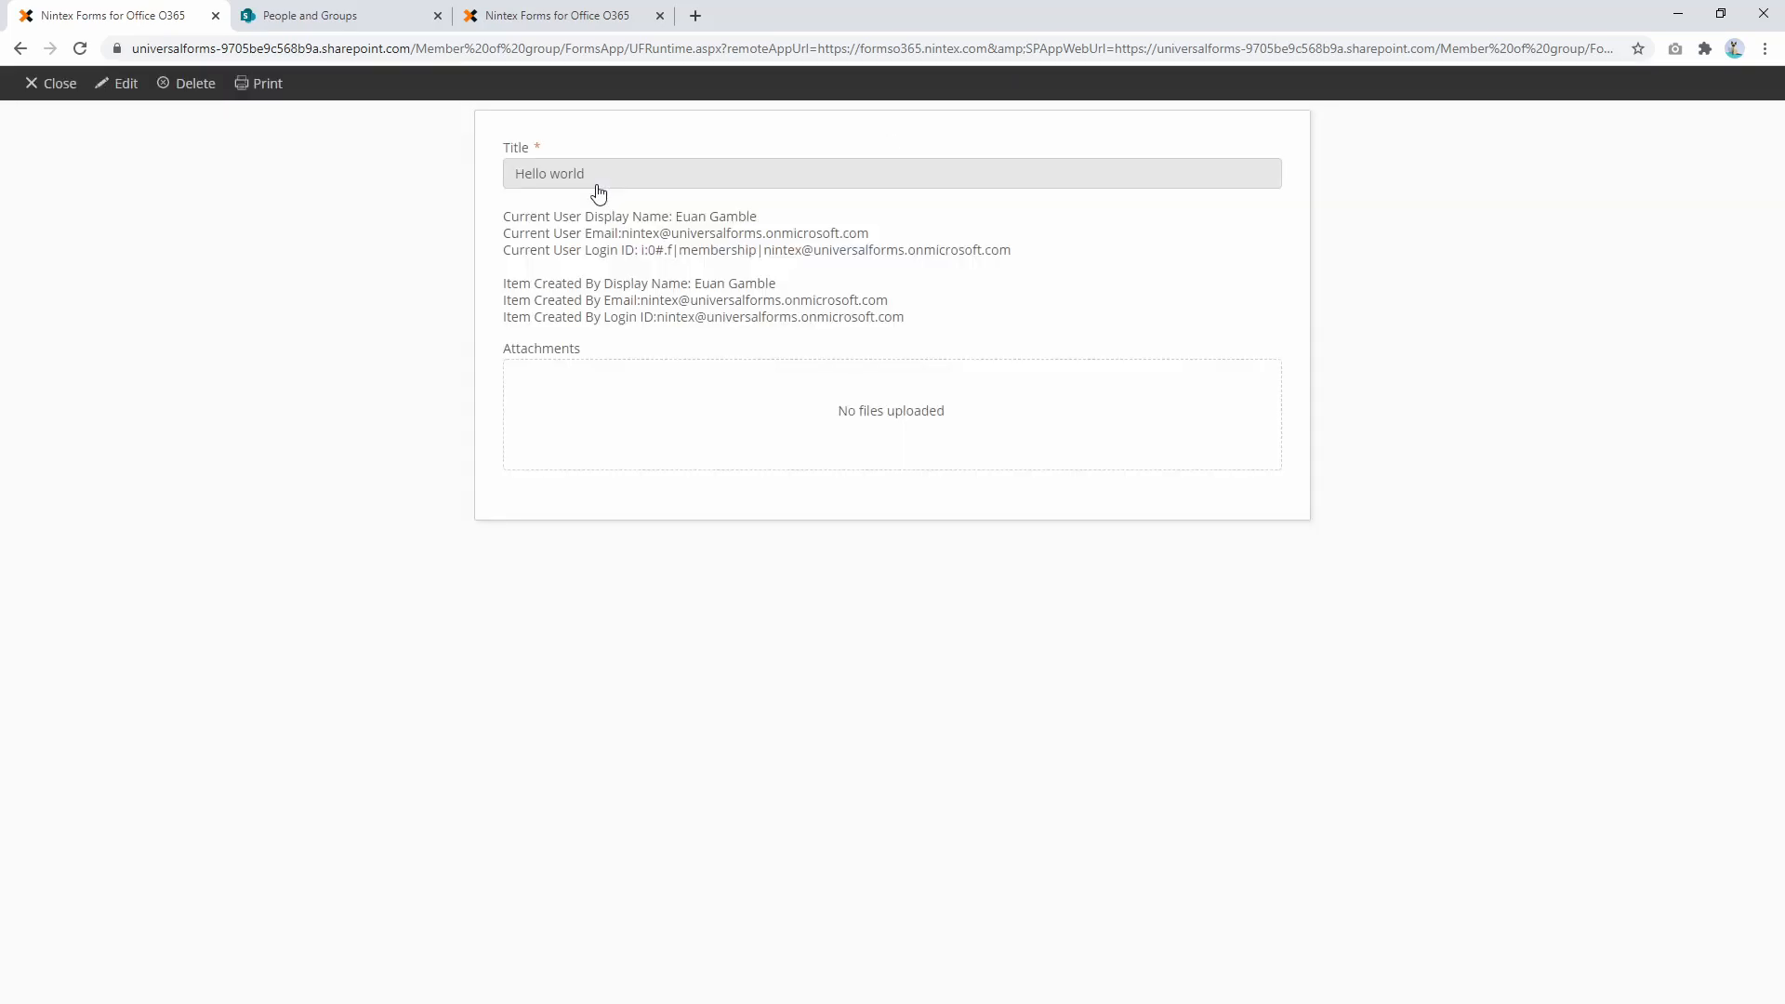
Step: Dismiss the publish confirmation and open the "Is Current user in the group" rule to review its condition and Title actions
left_click(587, 13)
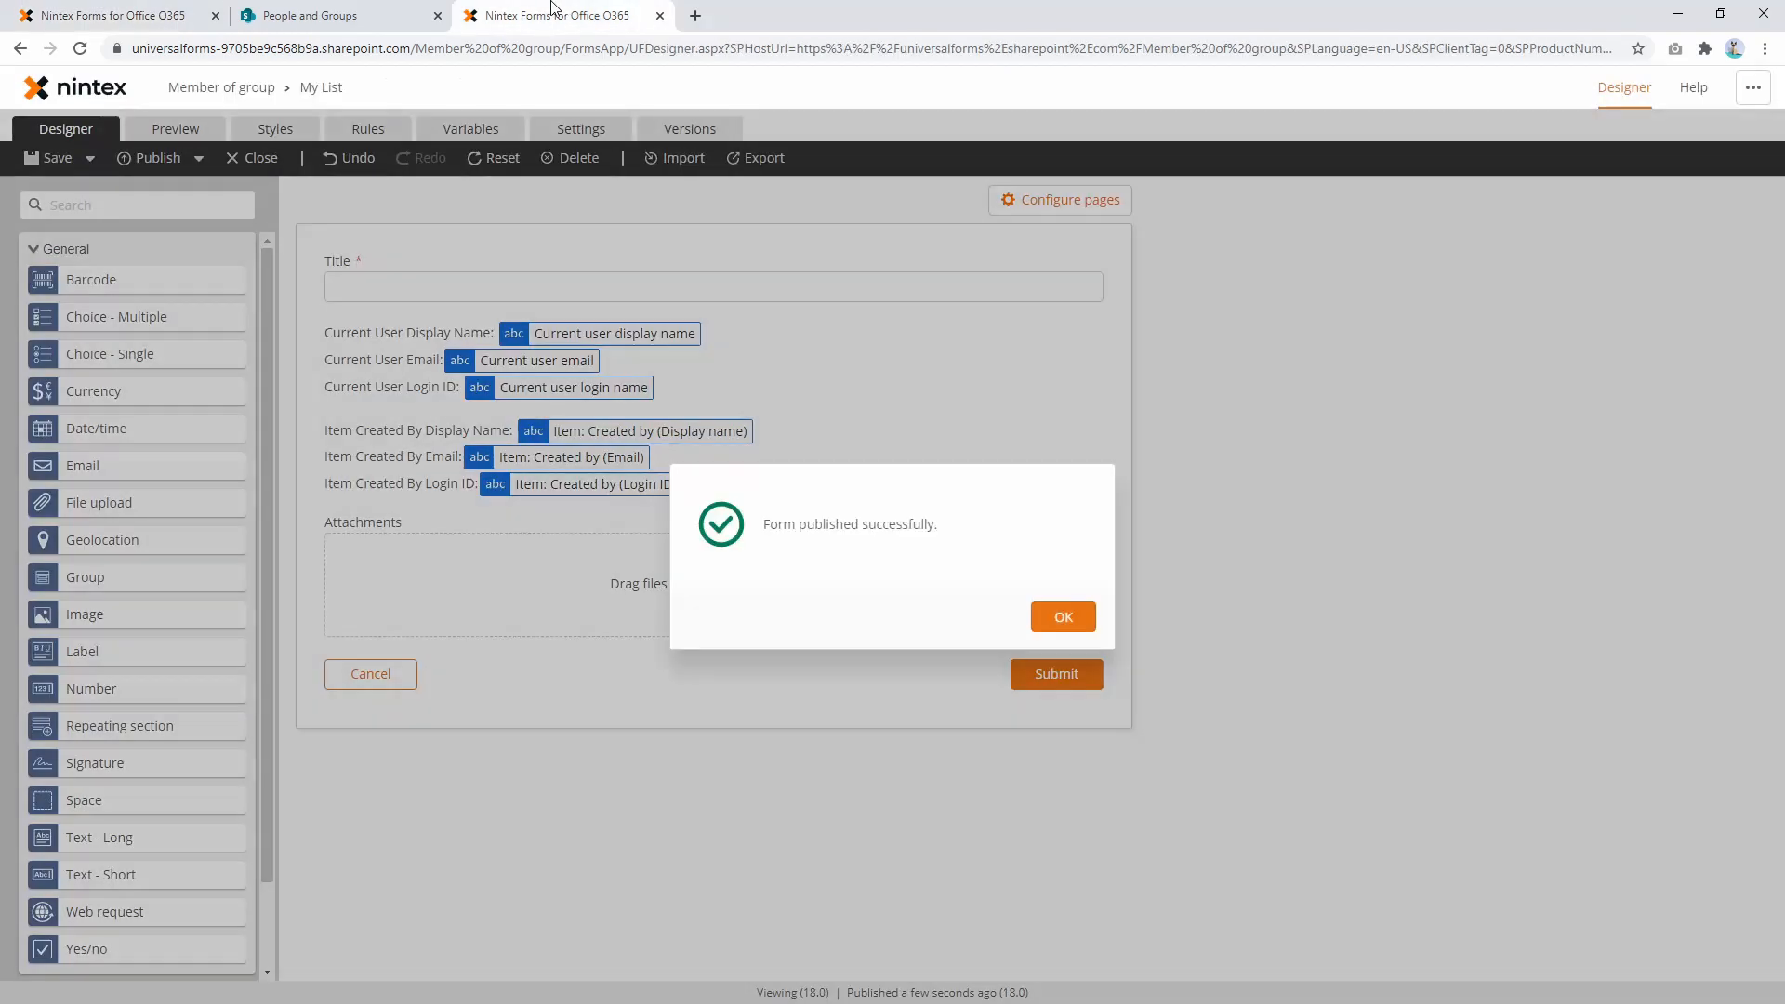
left_click(335, 13)
left_click(520, 13)
left_click(1063, 616)
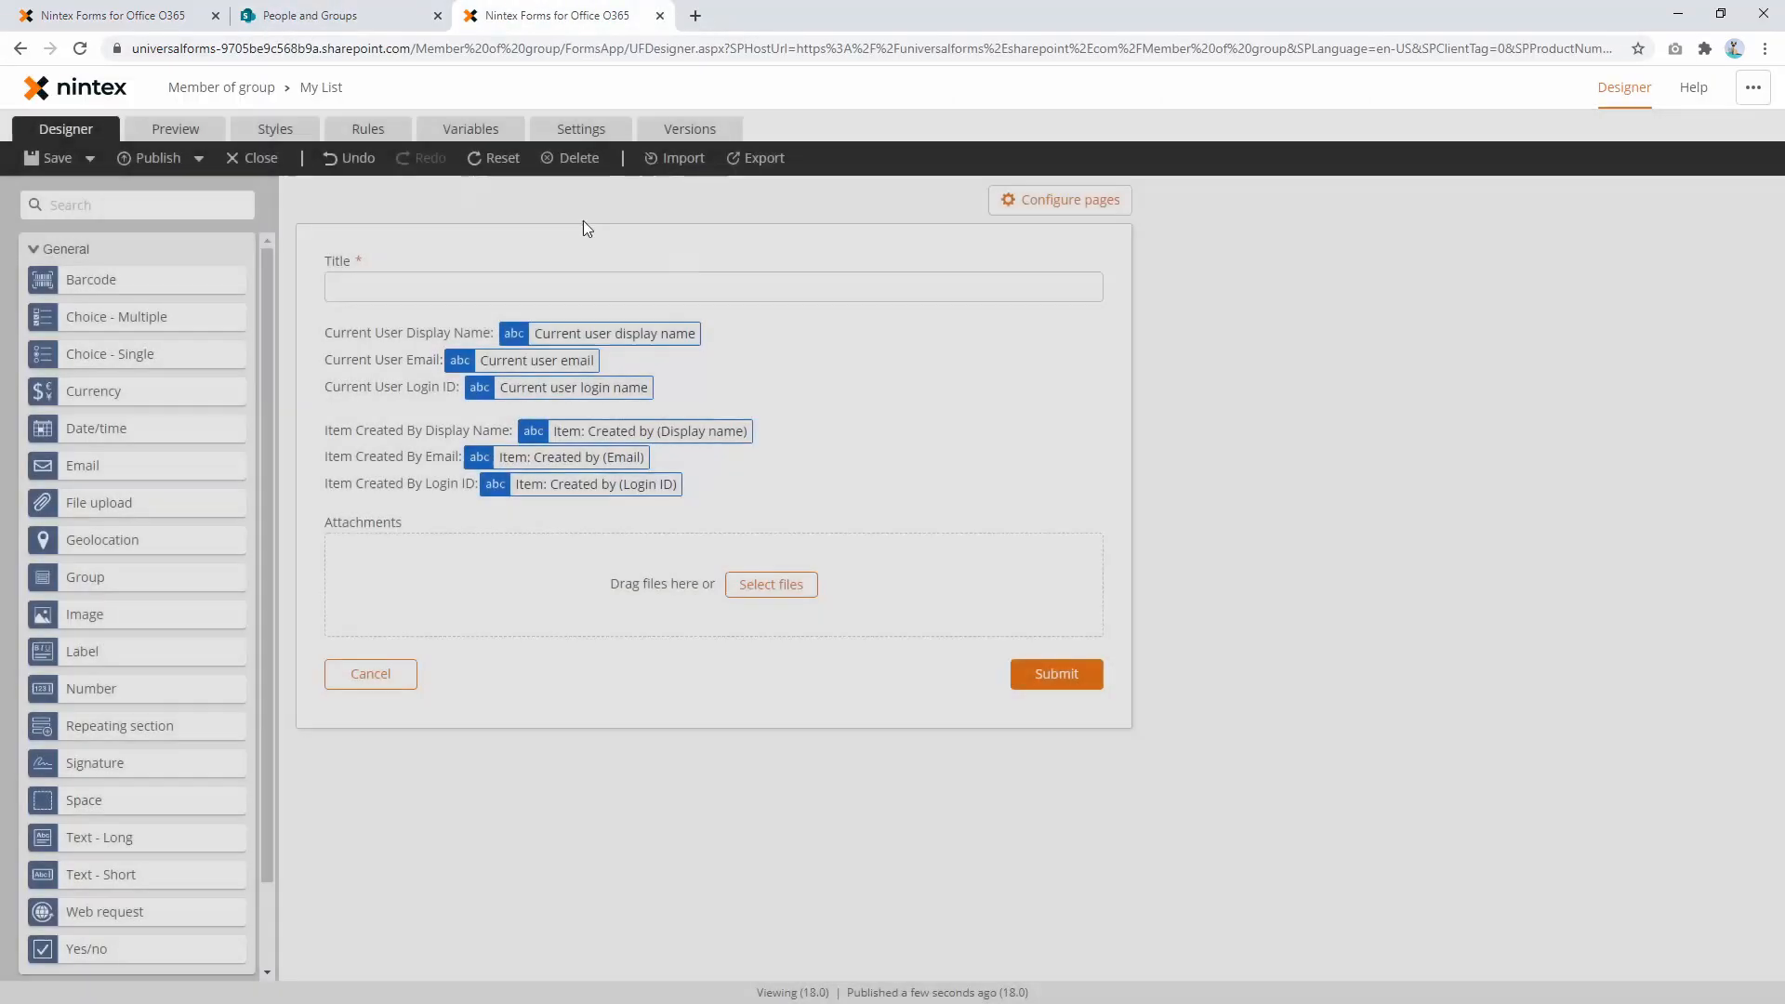
left_click(368, 128)
left_click(623, 355)
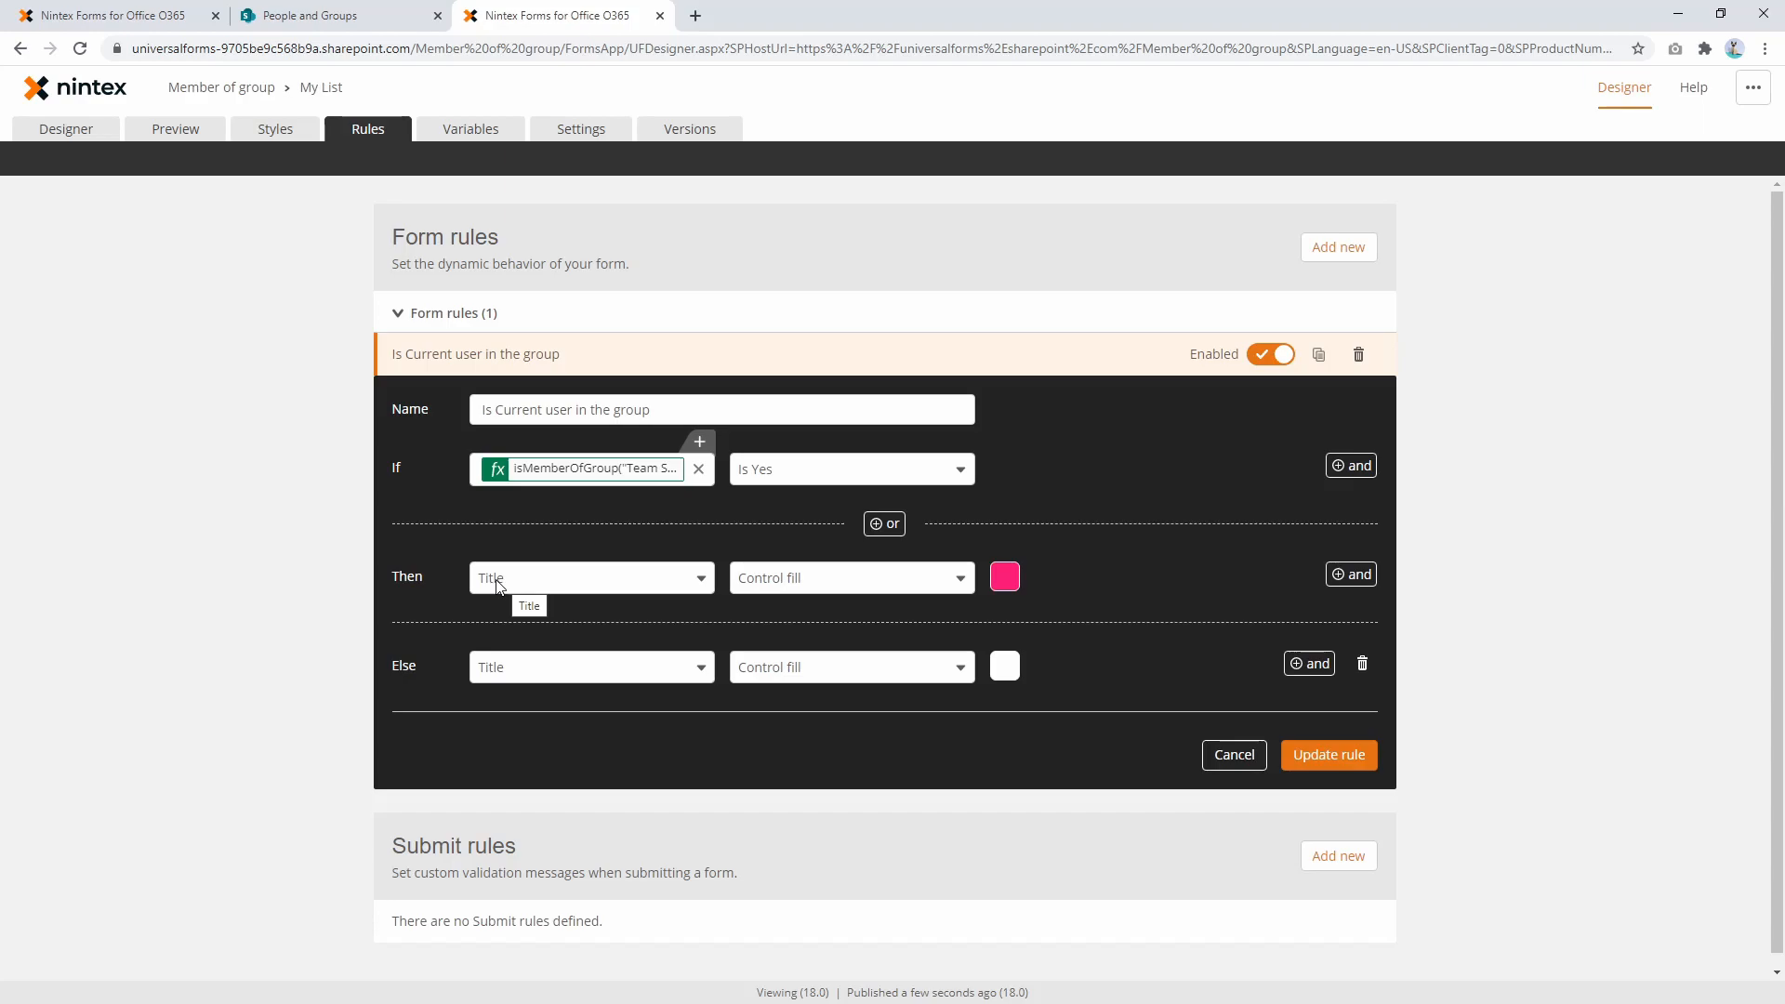
Step: Review the Title control's Read-only options in the form design and check the Title field in the new-item preview
left_click(89, 135)
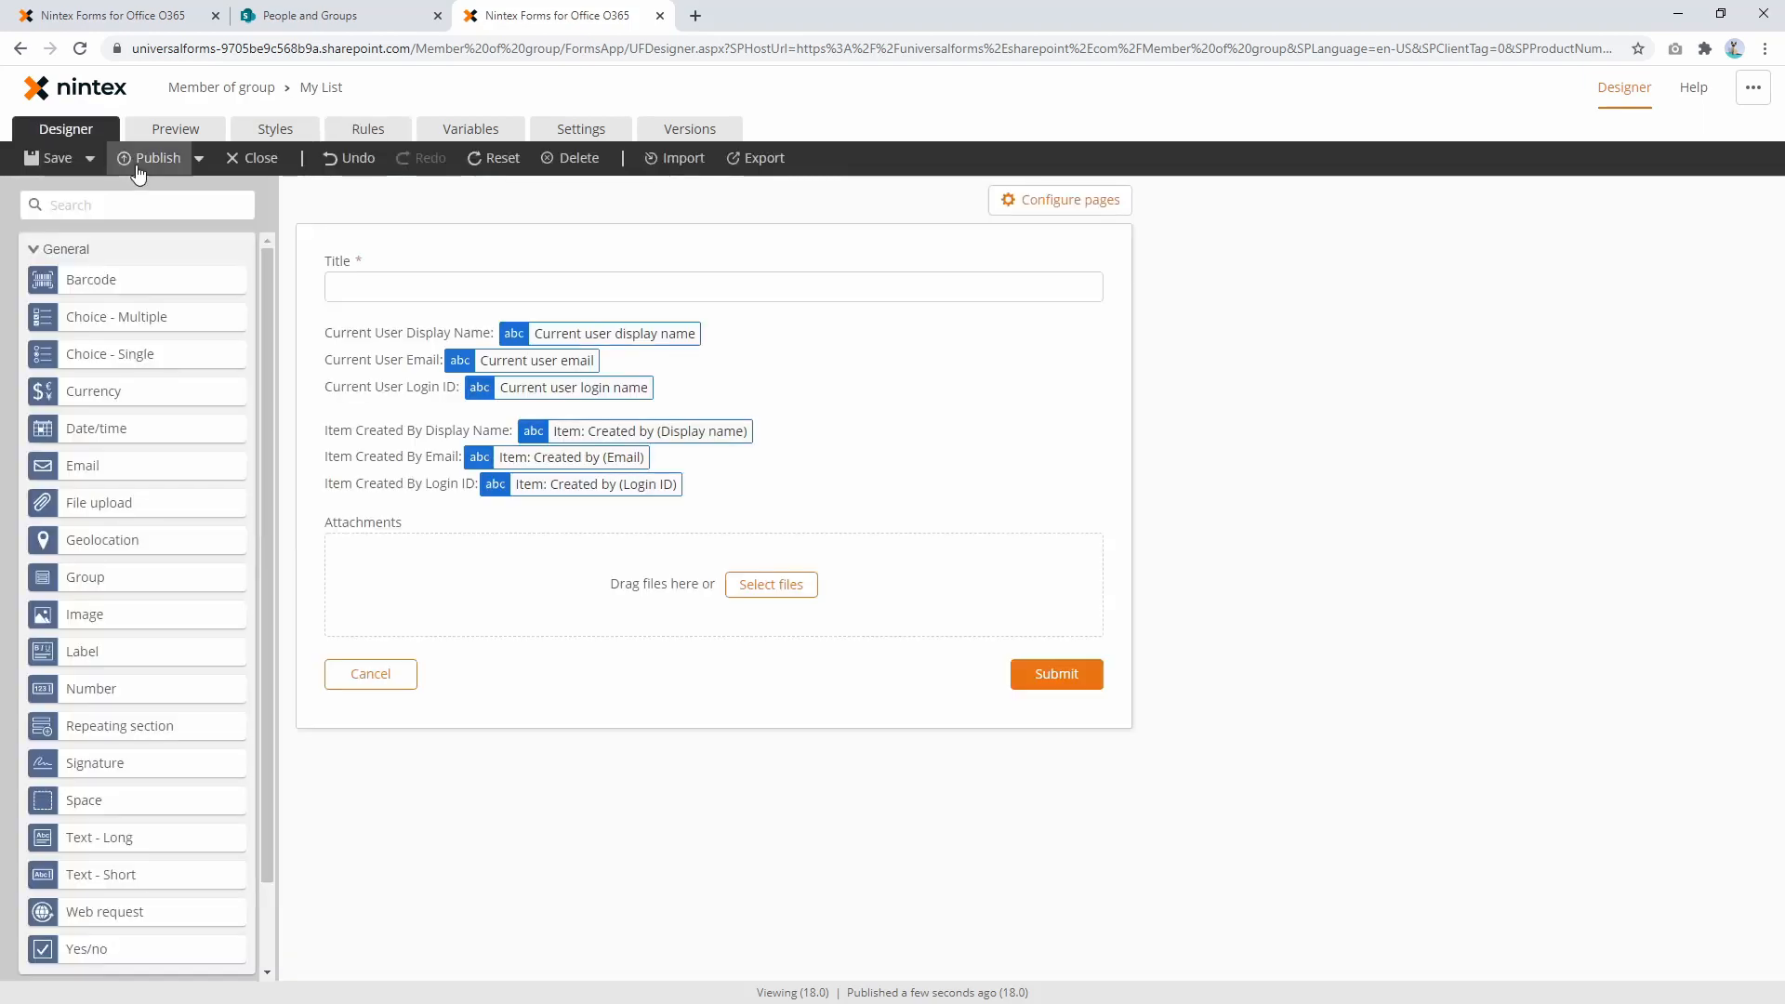
left_click(459, 291)
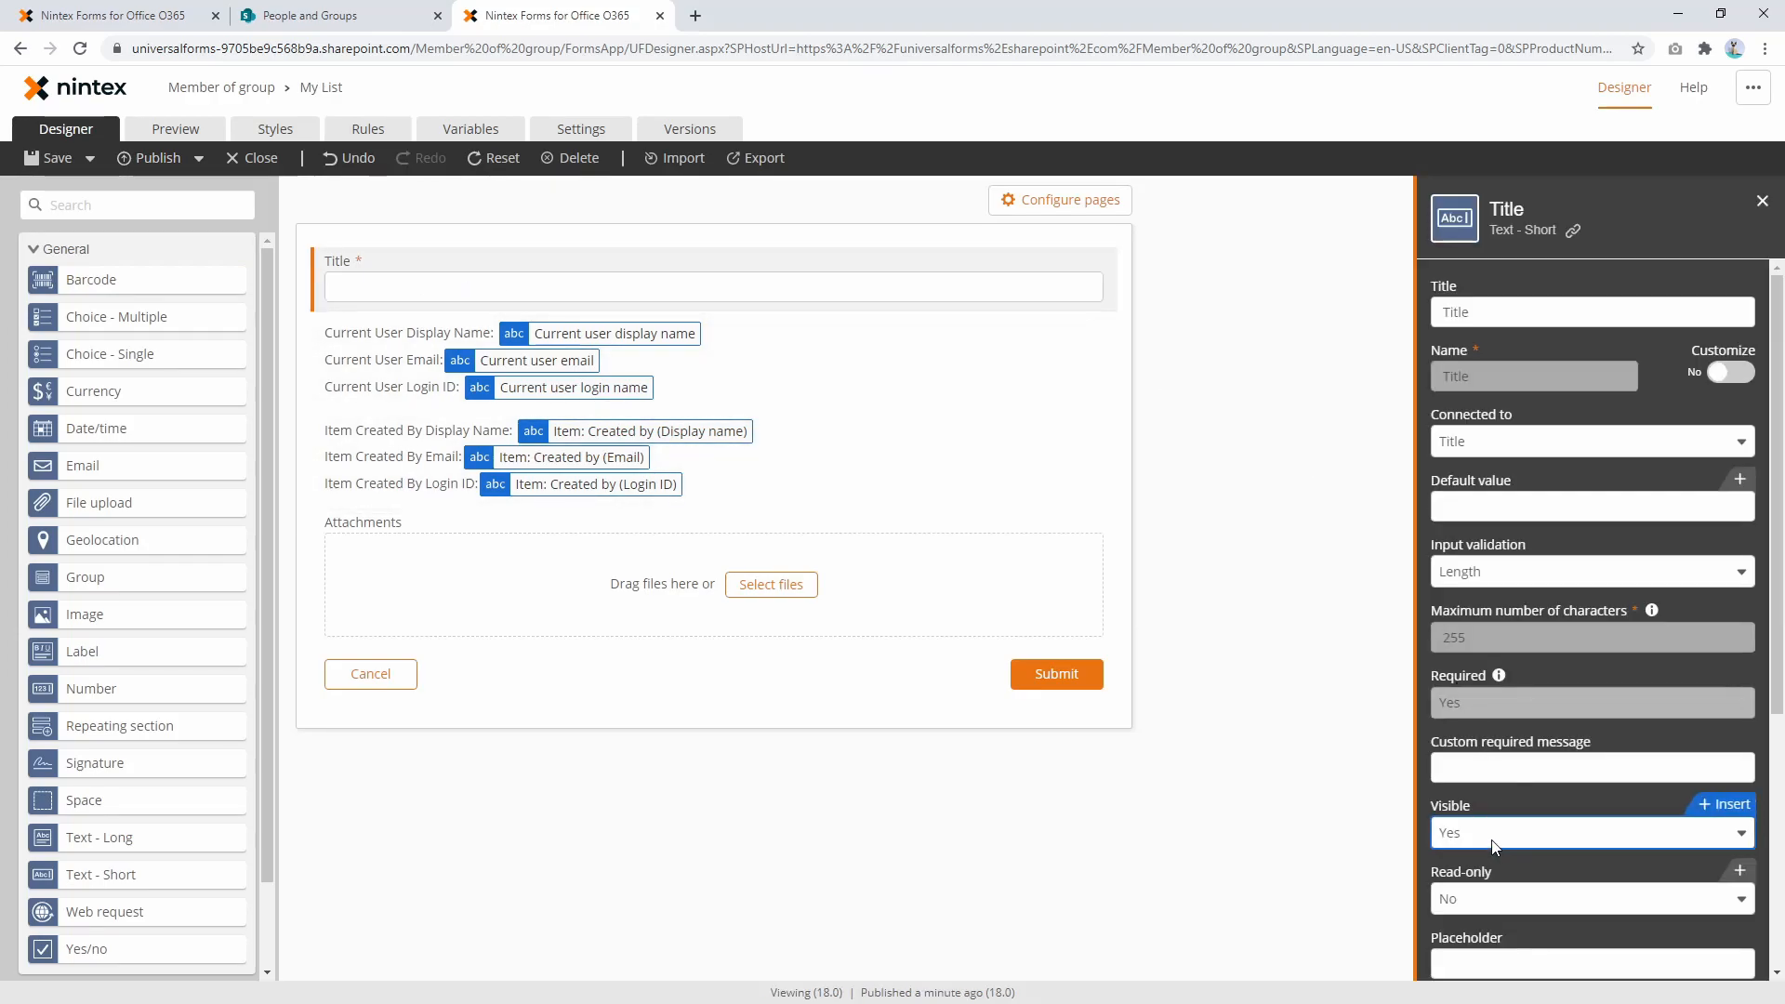
left_click(1487, 900)
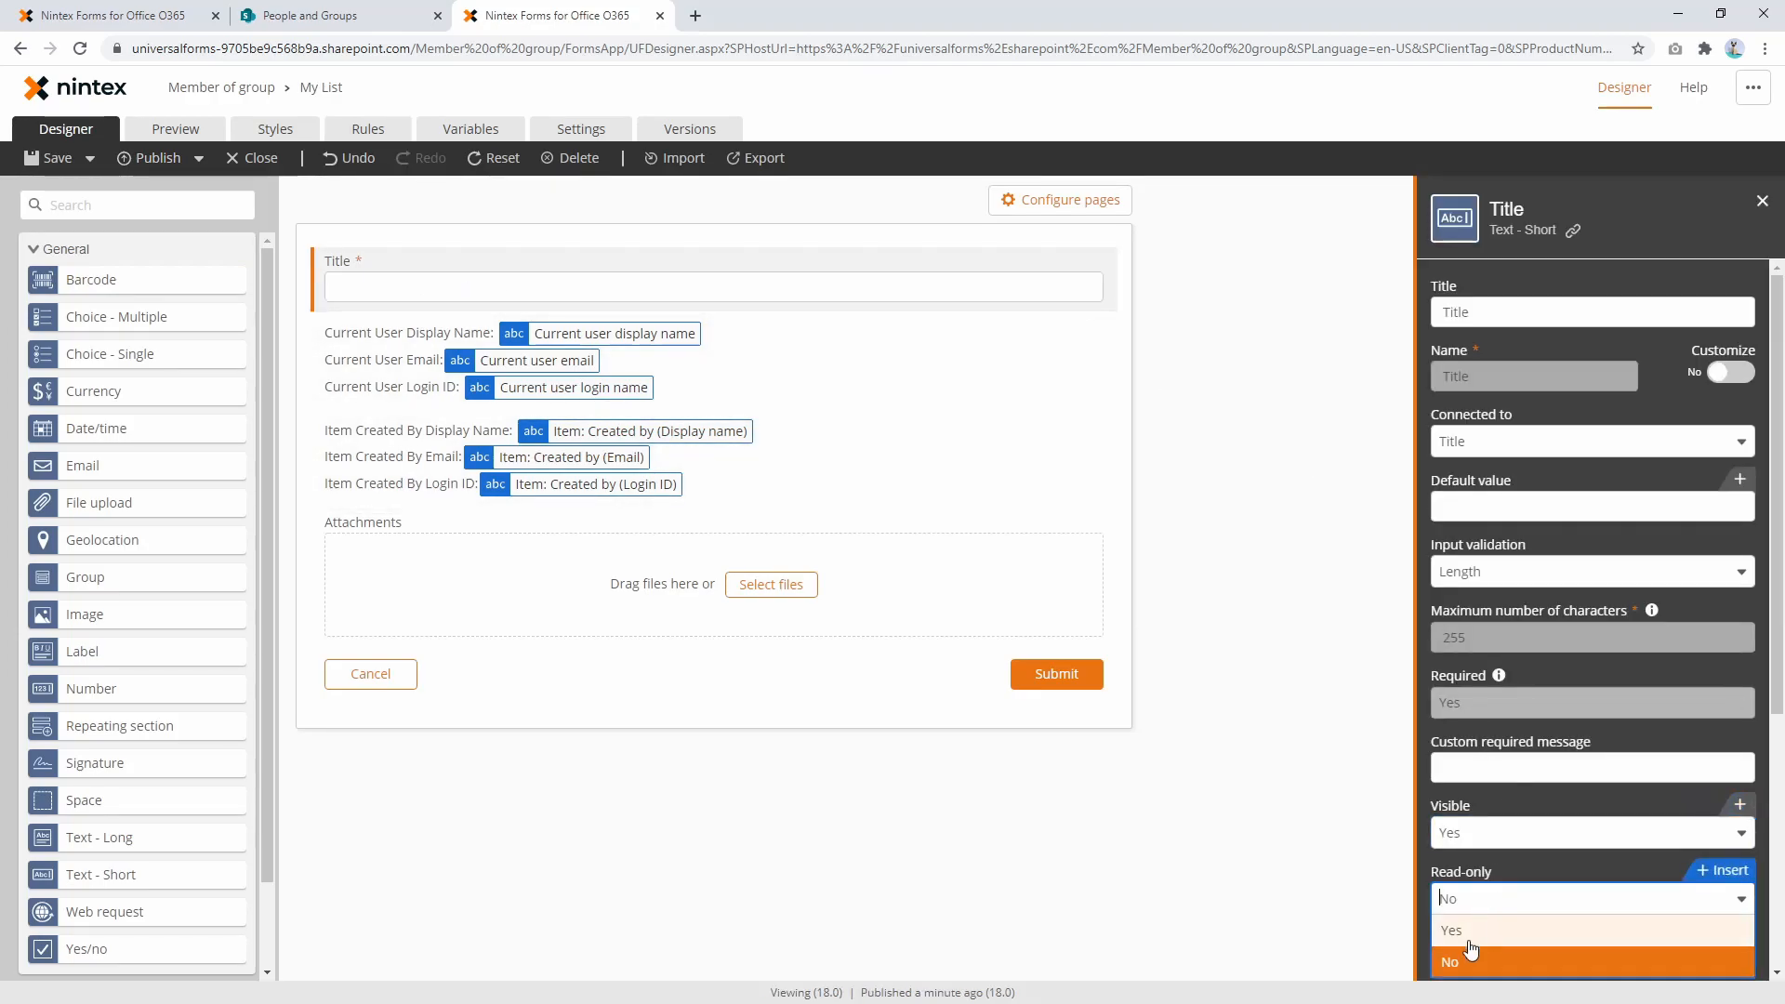
left_click(1469, 939)
left_click(186, 137)
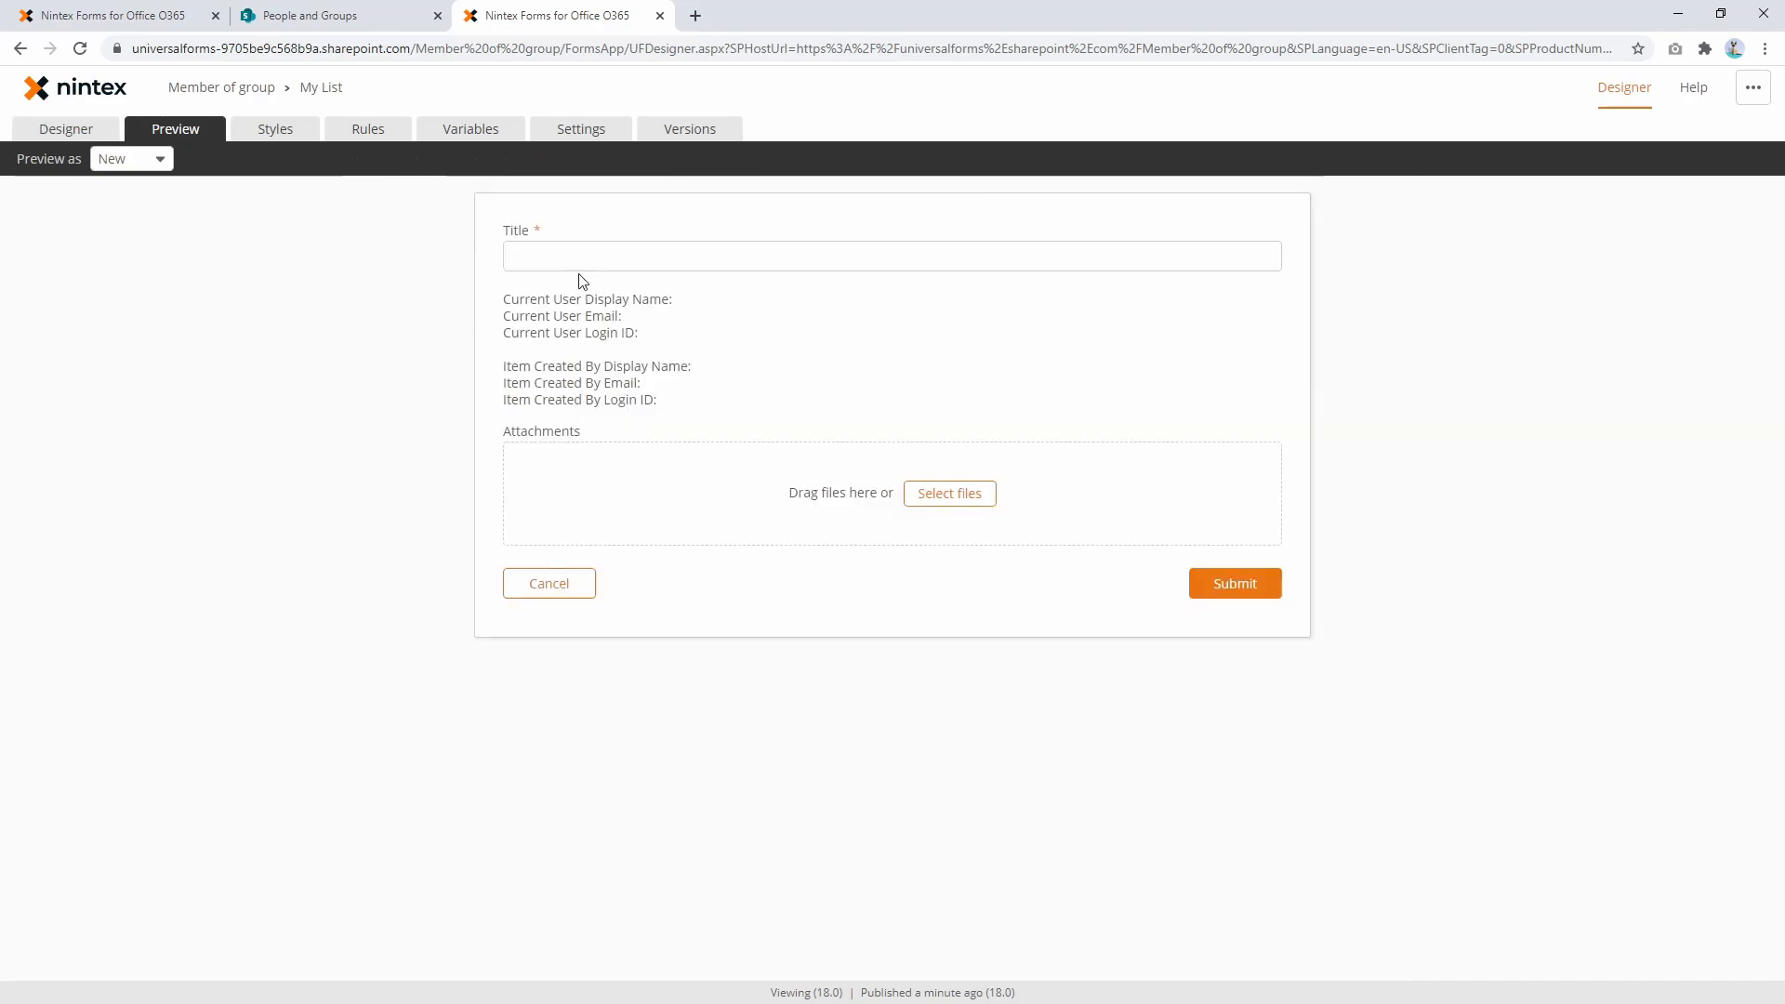
left_click(623, 262)
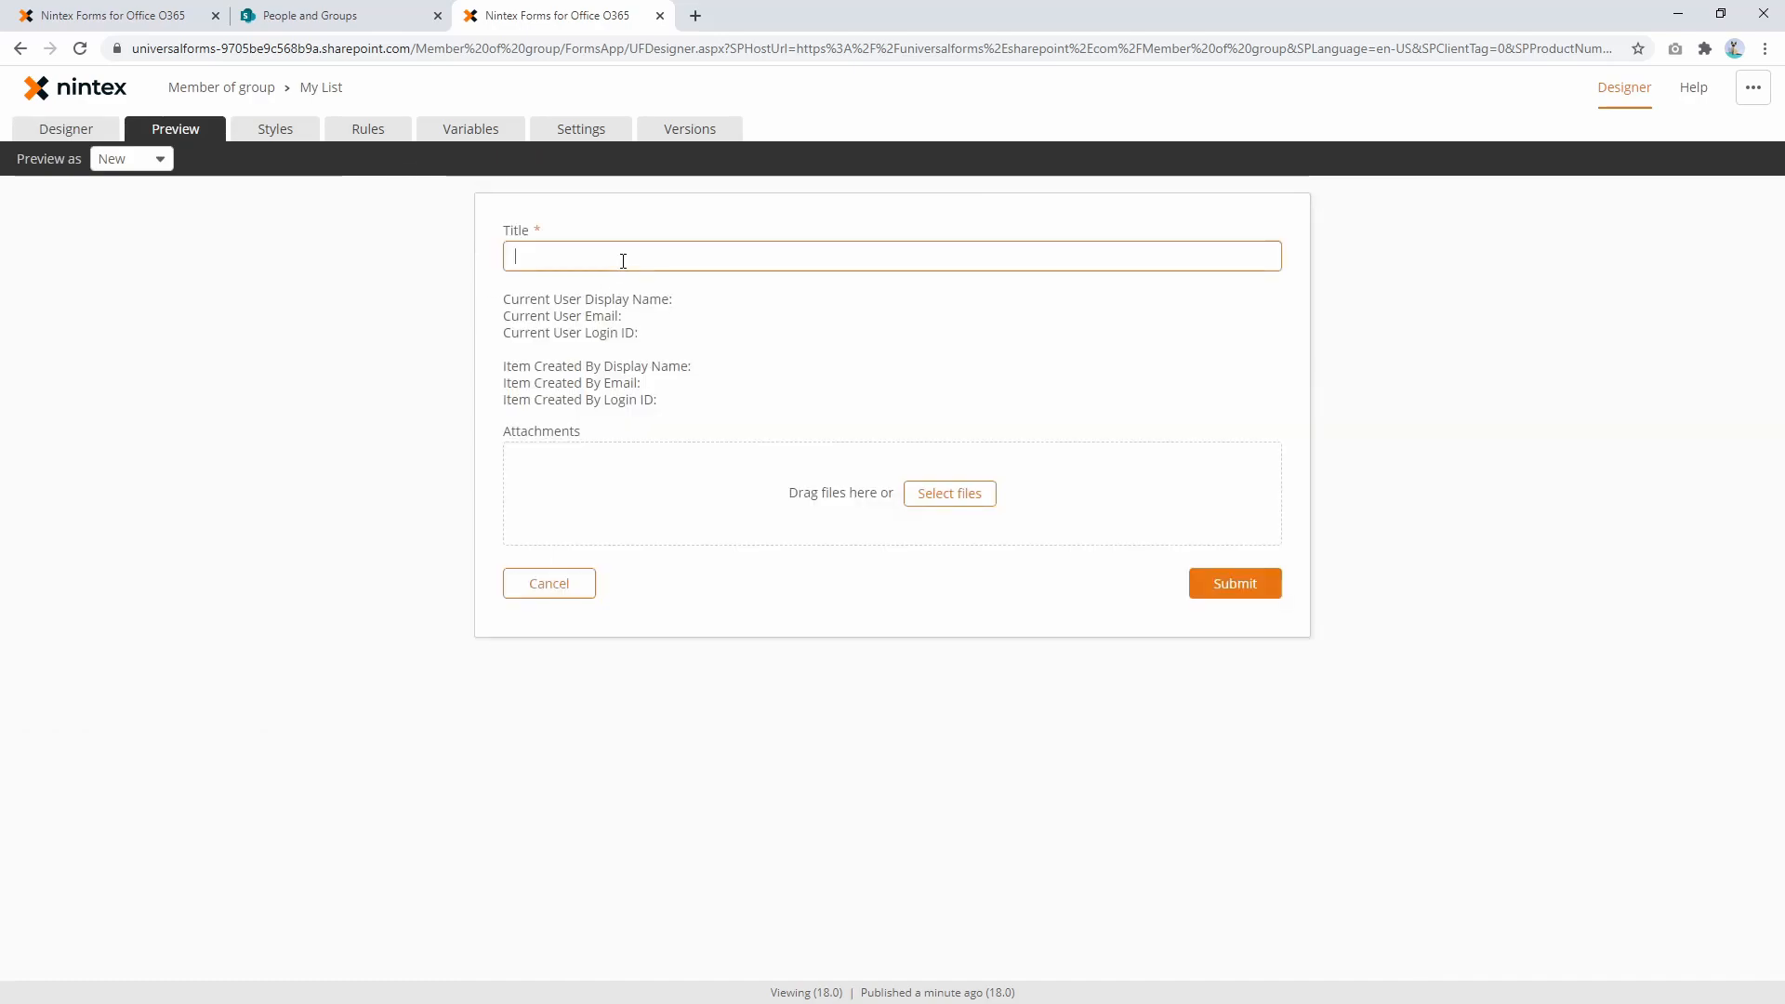
Step: Replace the isMemberOfGroup formula in the "Is Current user in the group" rule's If condition with Current user email
left_click(398, 130)
left_click(626, 363)
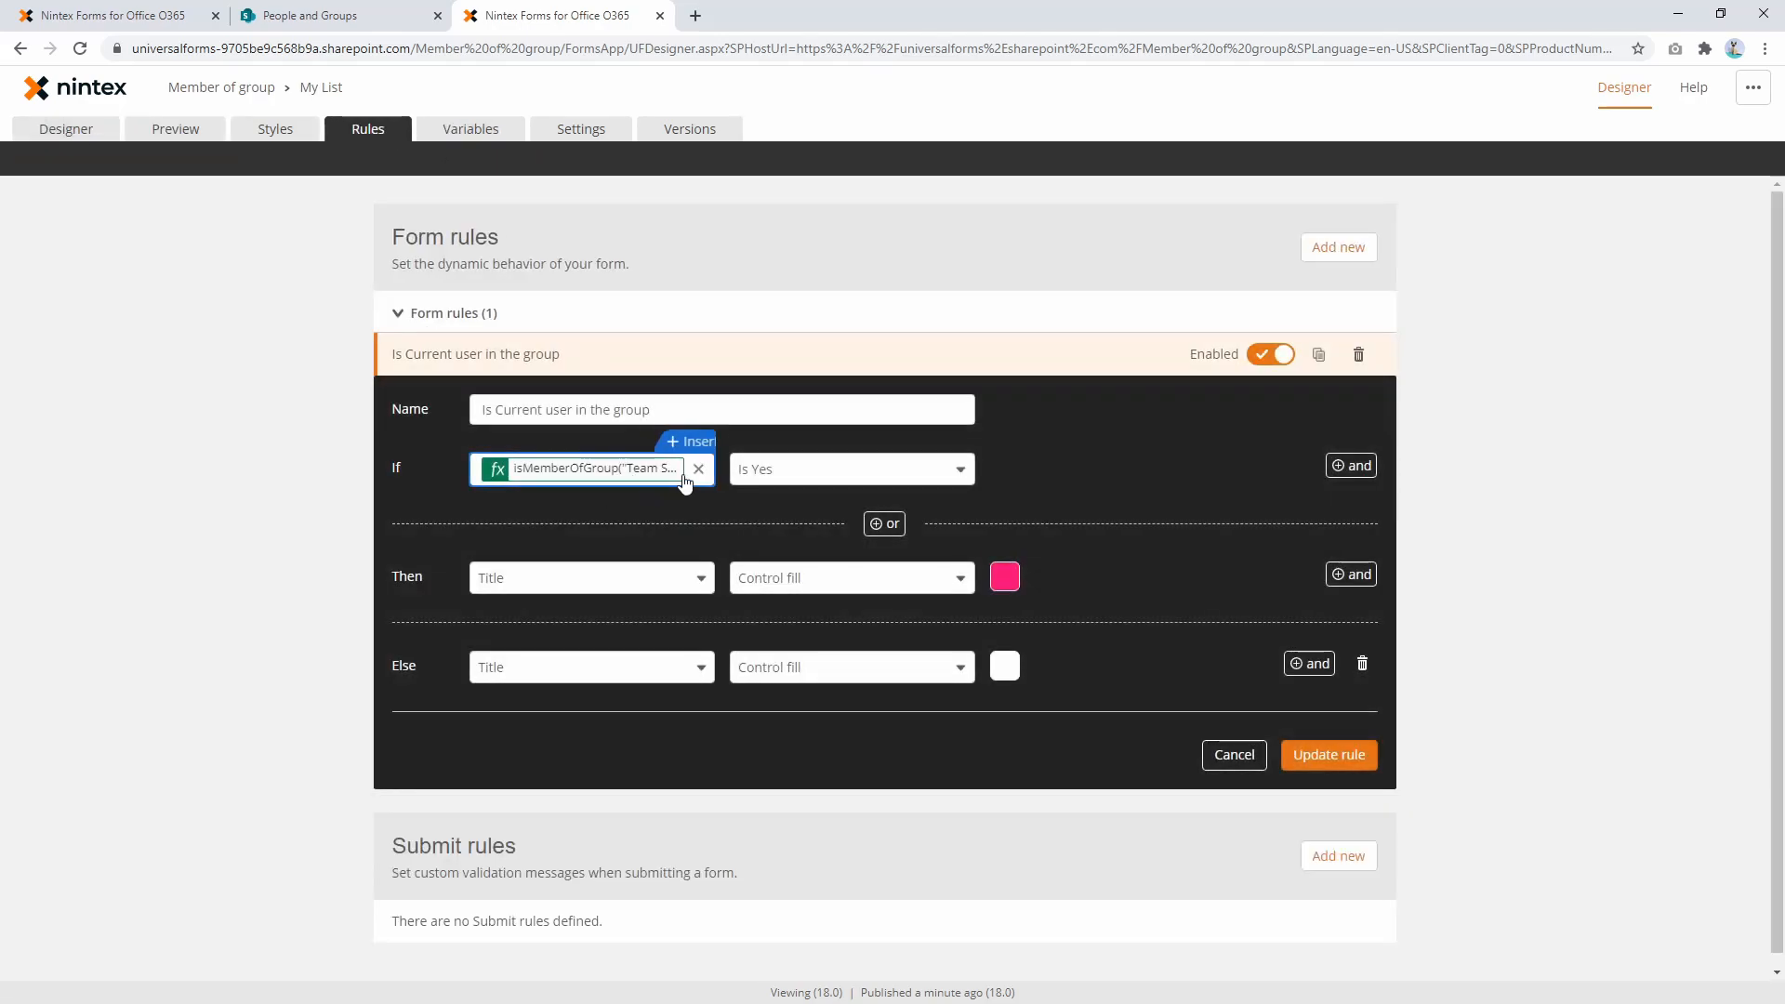
left_click(692, 470)
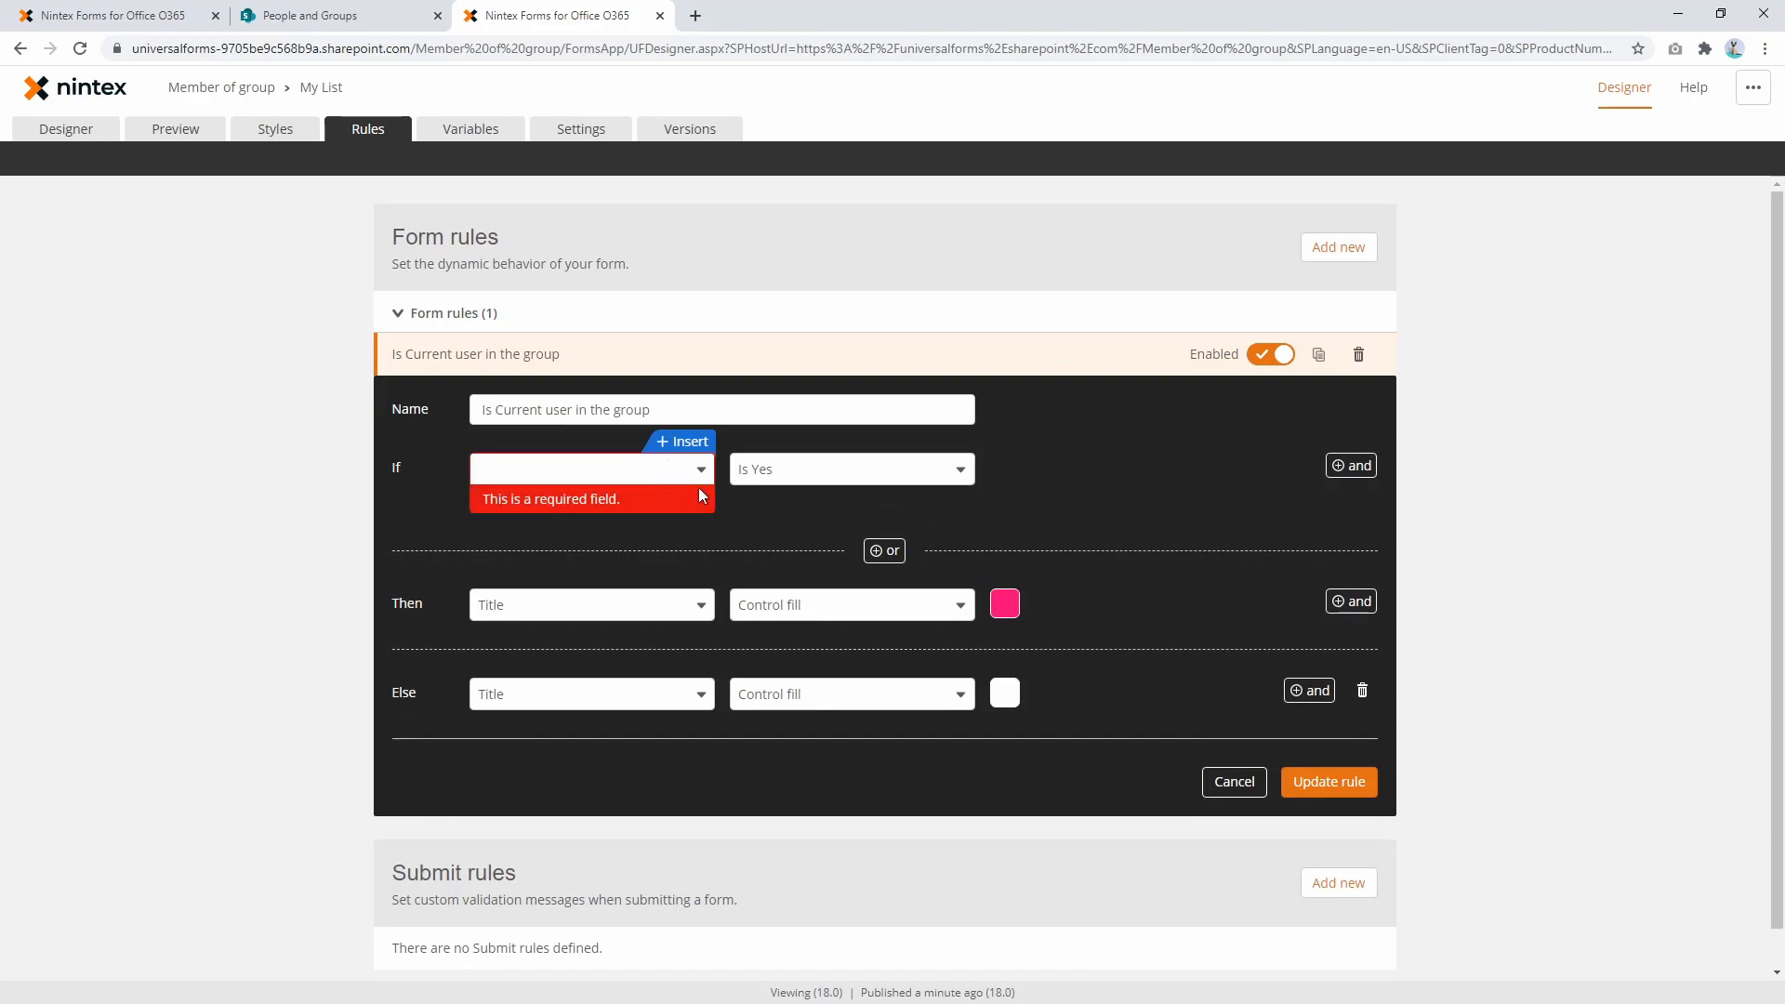
left_click(673, 445)
left_click(294, 434)
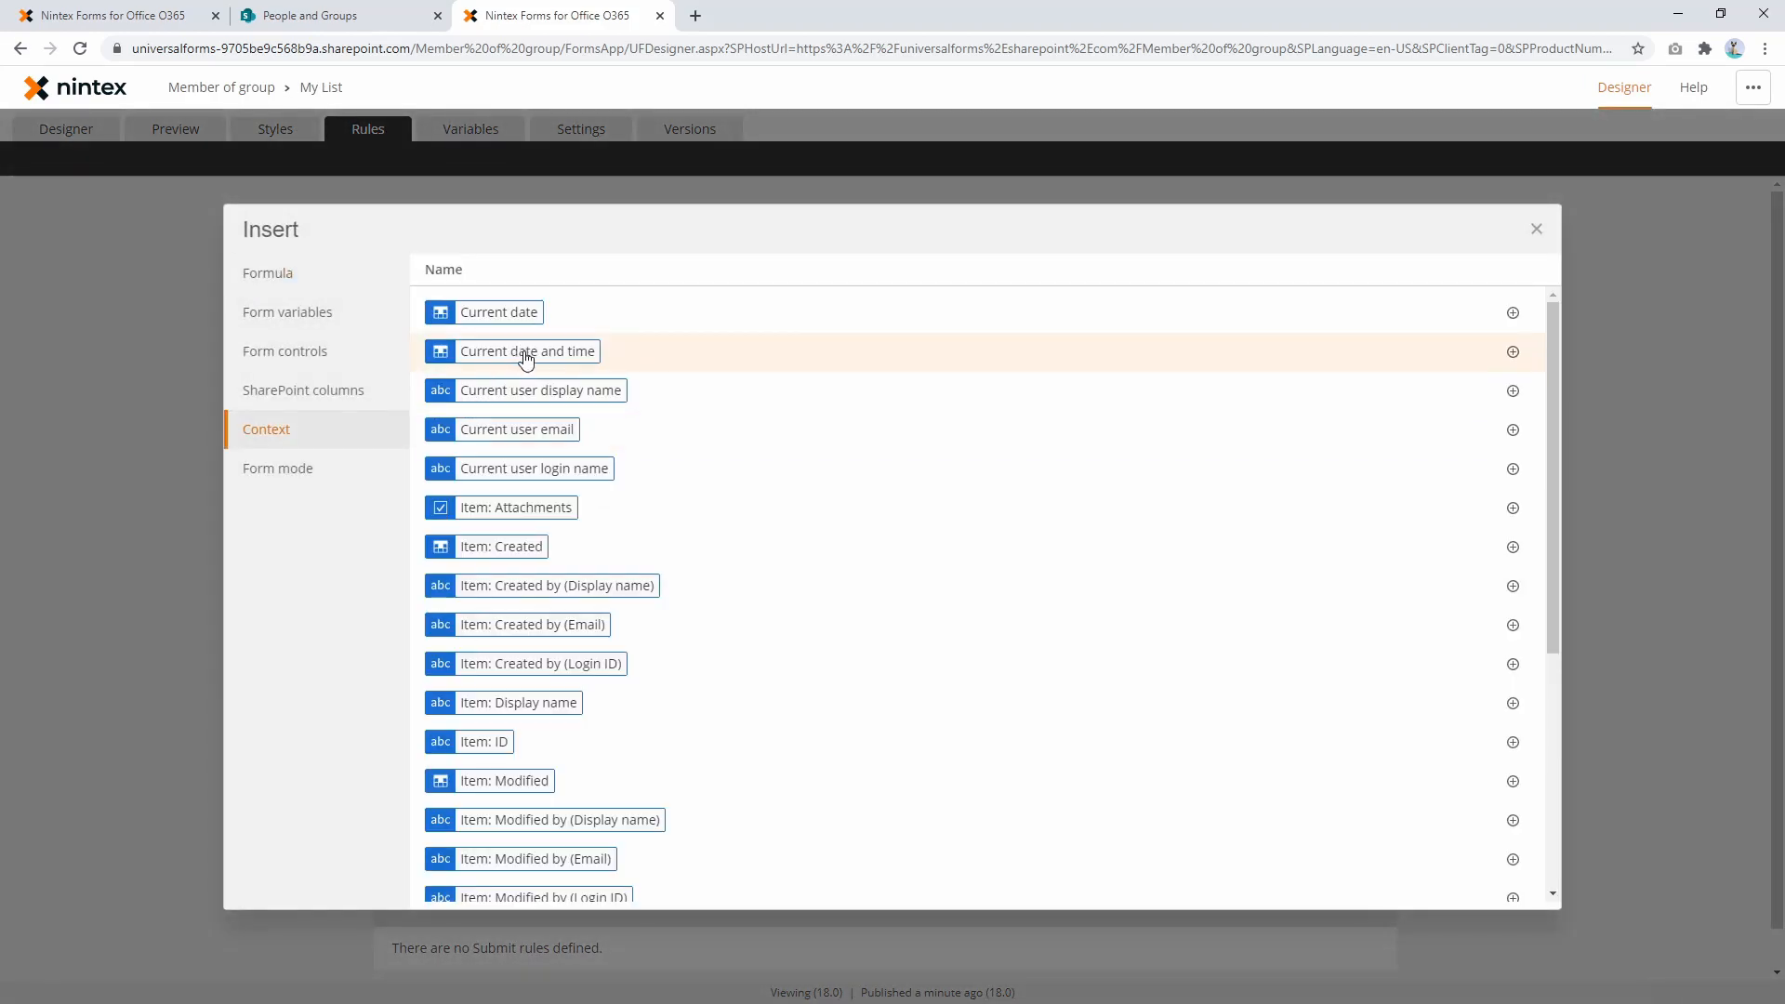
left_click(548, 437)
Step: Set the rule's condition operator to Equals and its comparison value to Item: Created by (Email)
left_click(795, 470)
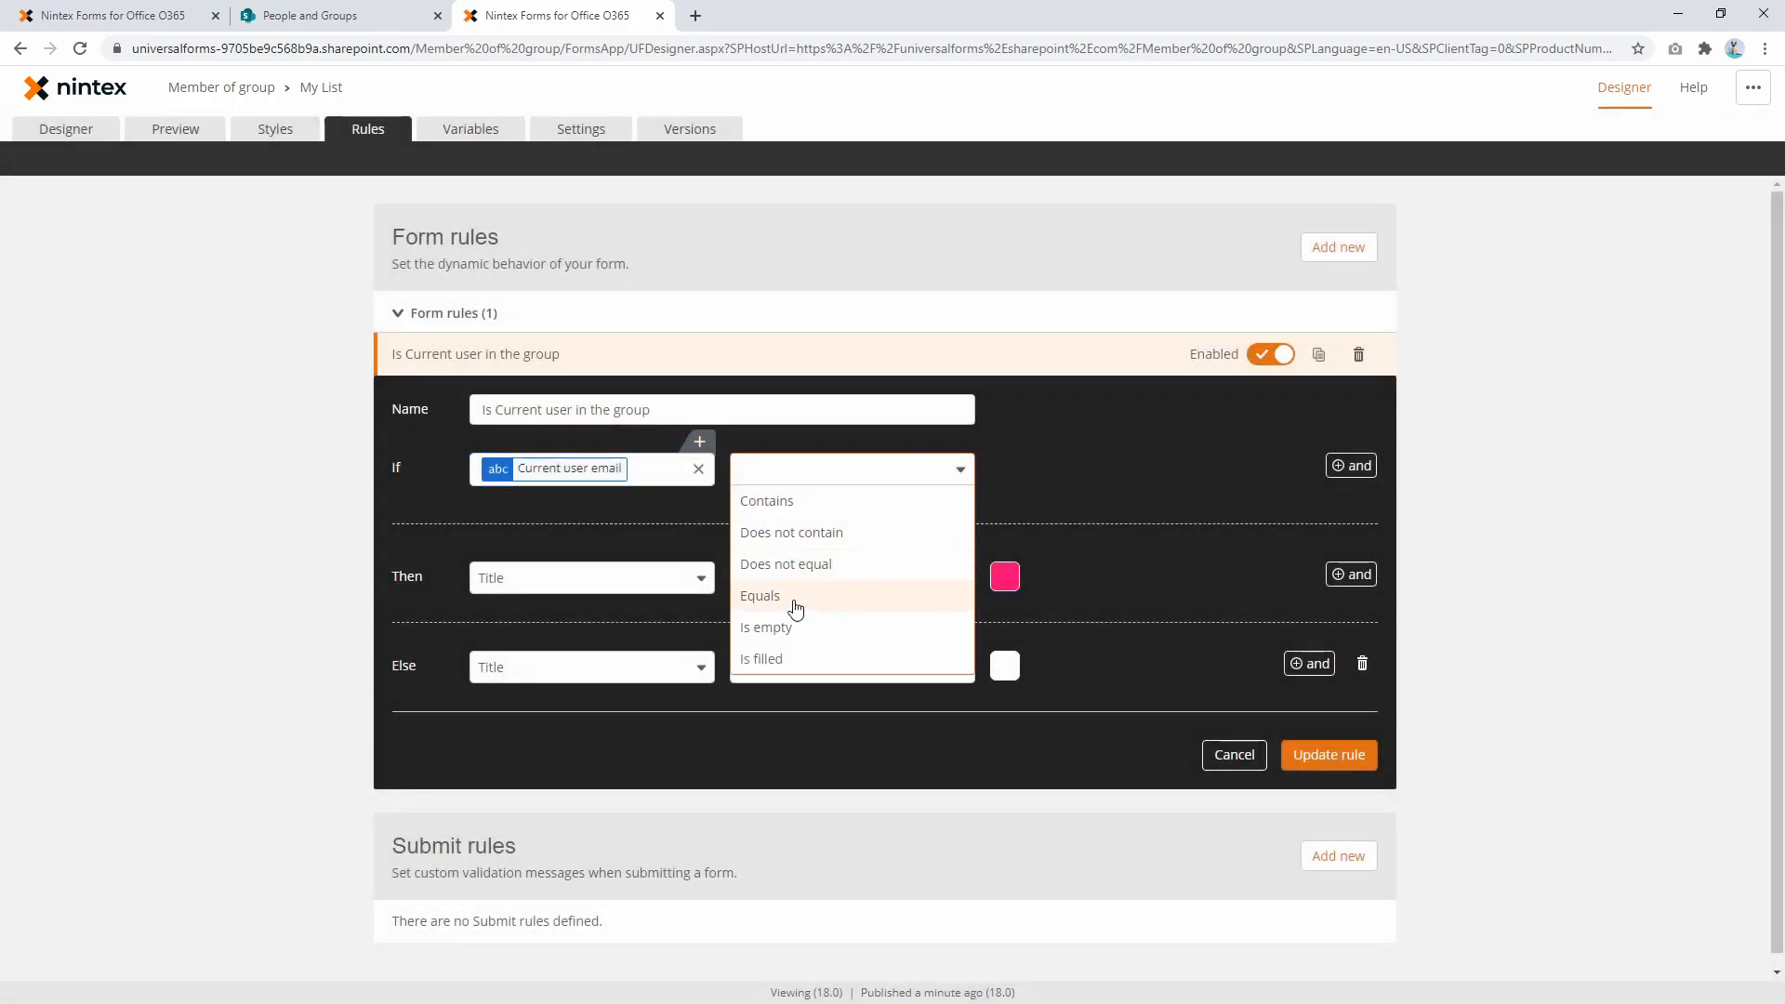
left_click(781, 596)
left_click(1075, 471)
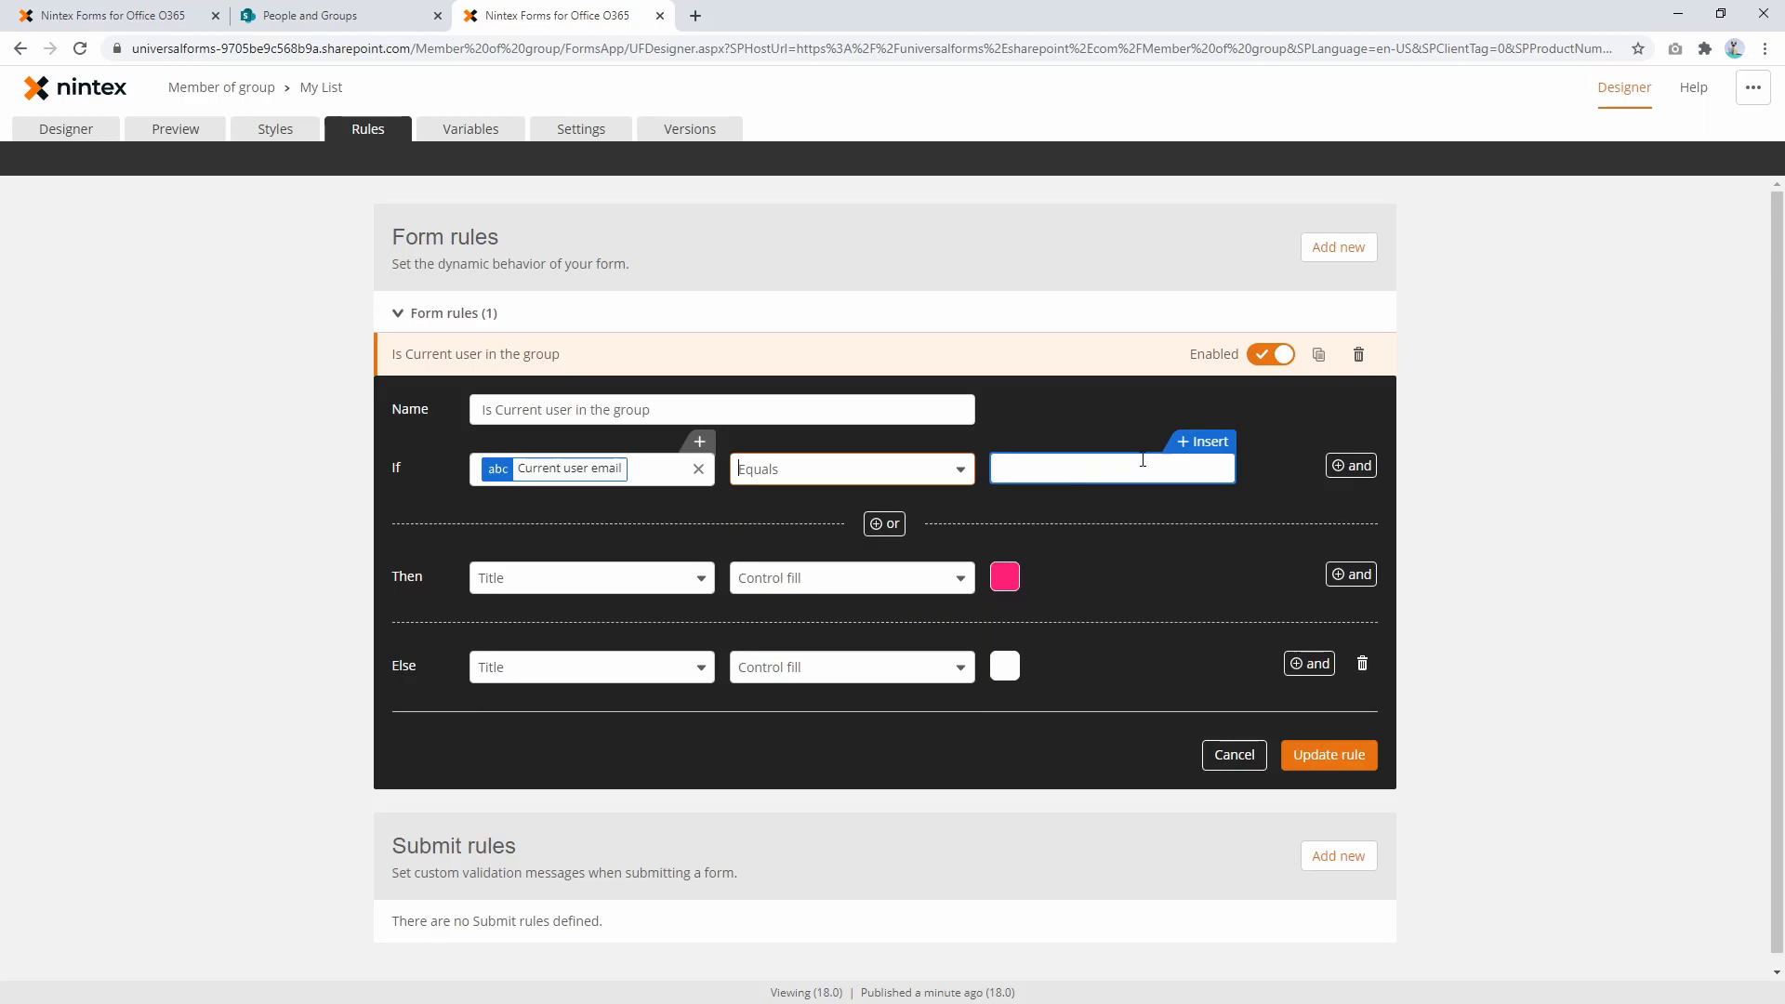
left_click(1200, 443)
left_click(301, 433)
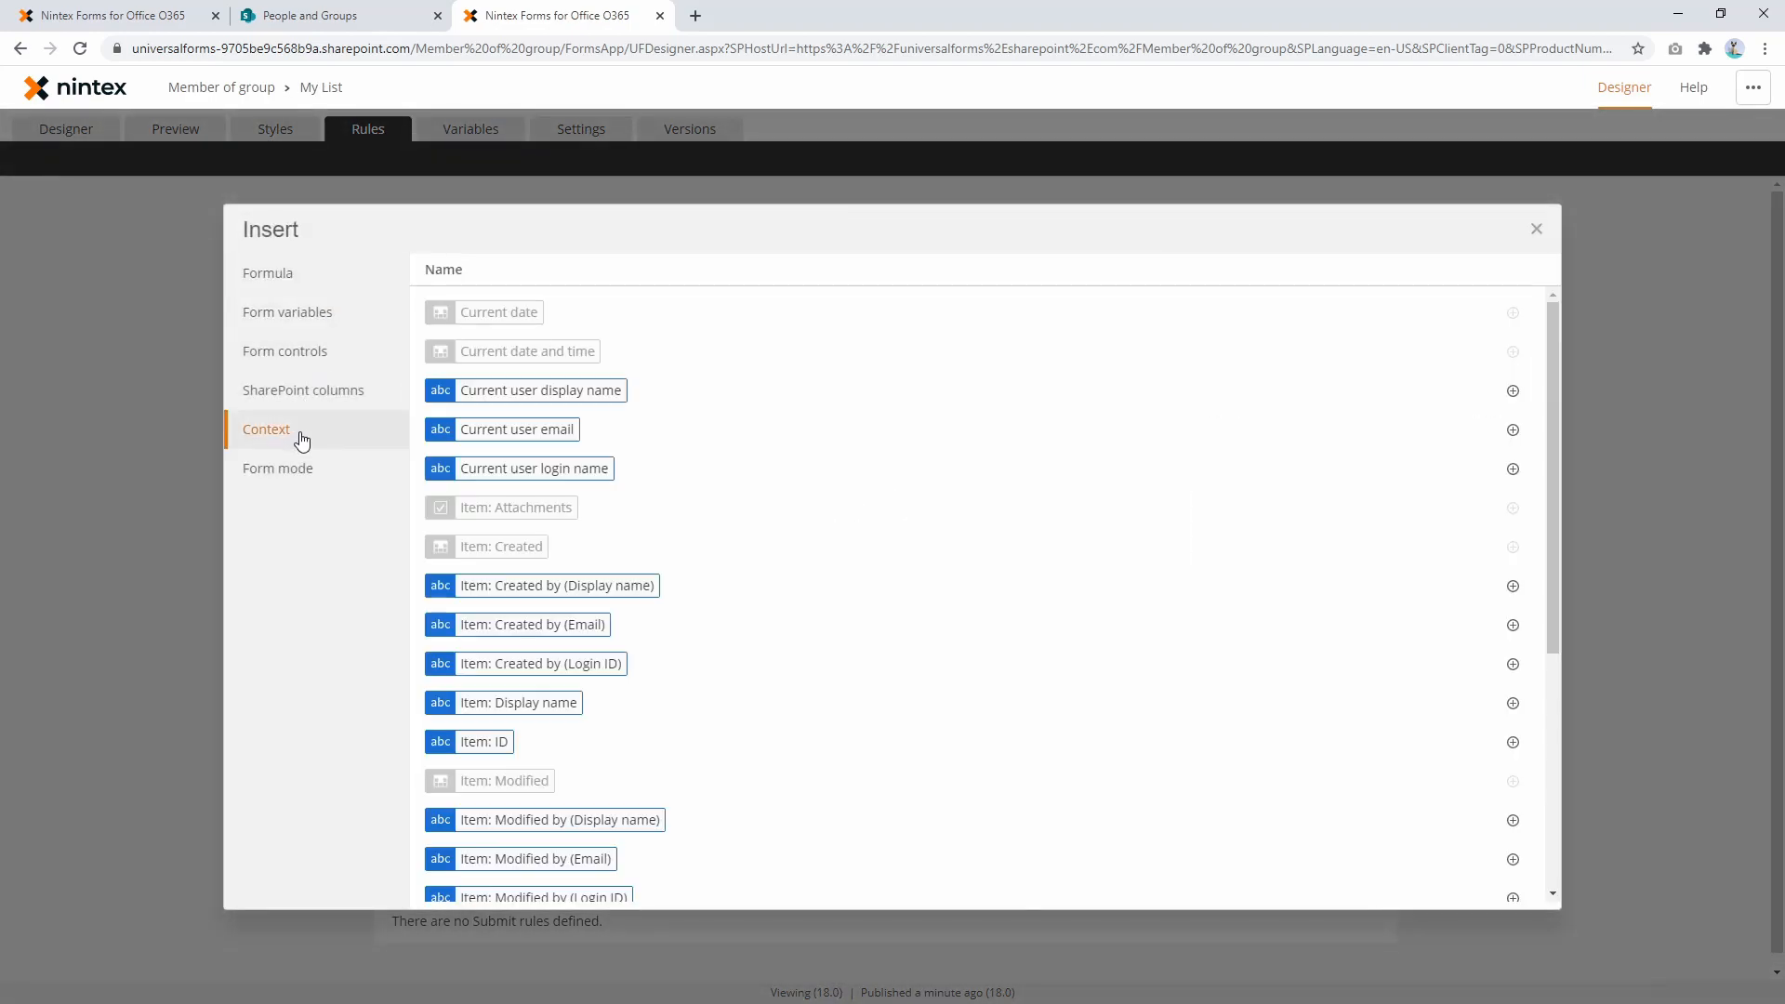
left_click(562, 625)
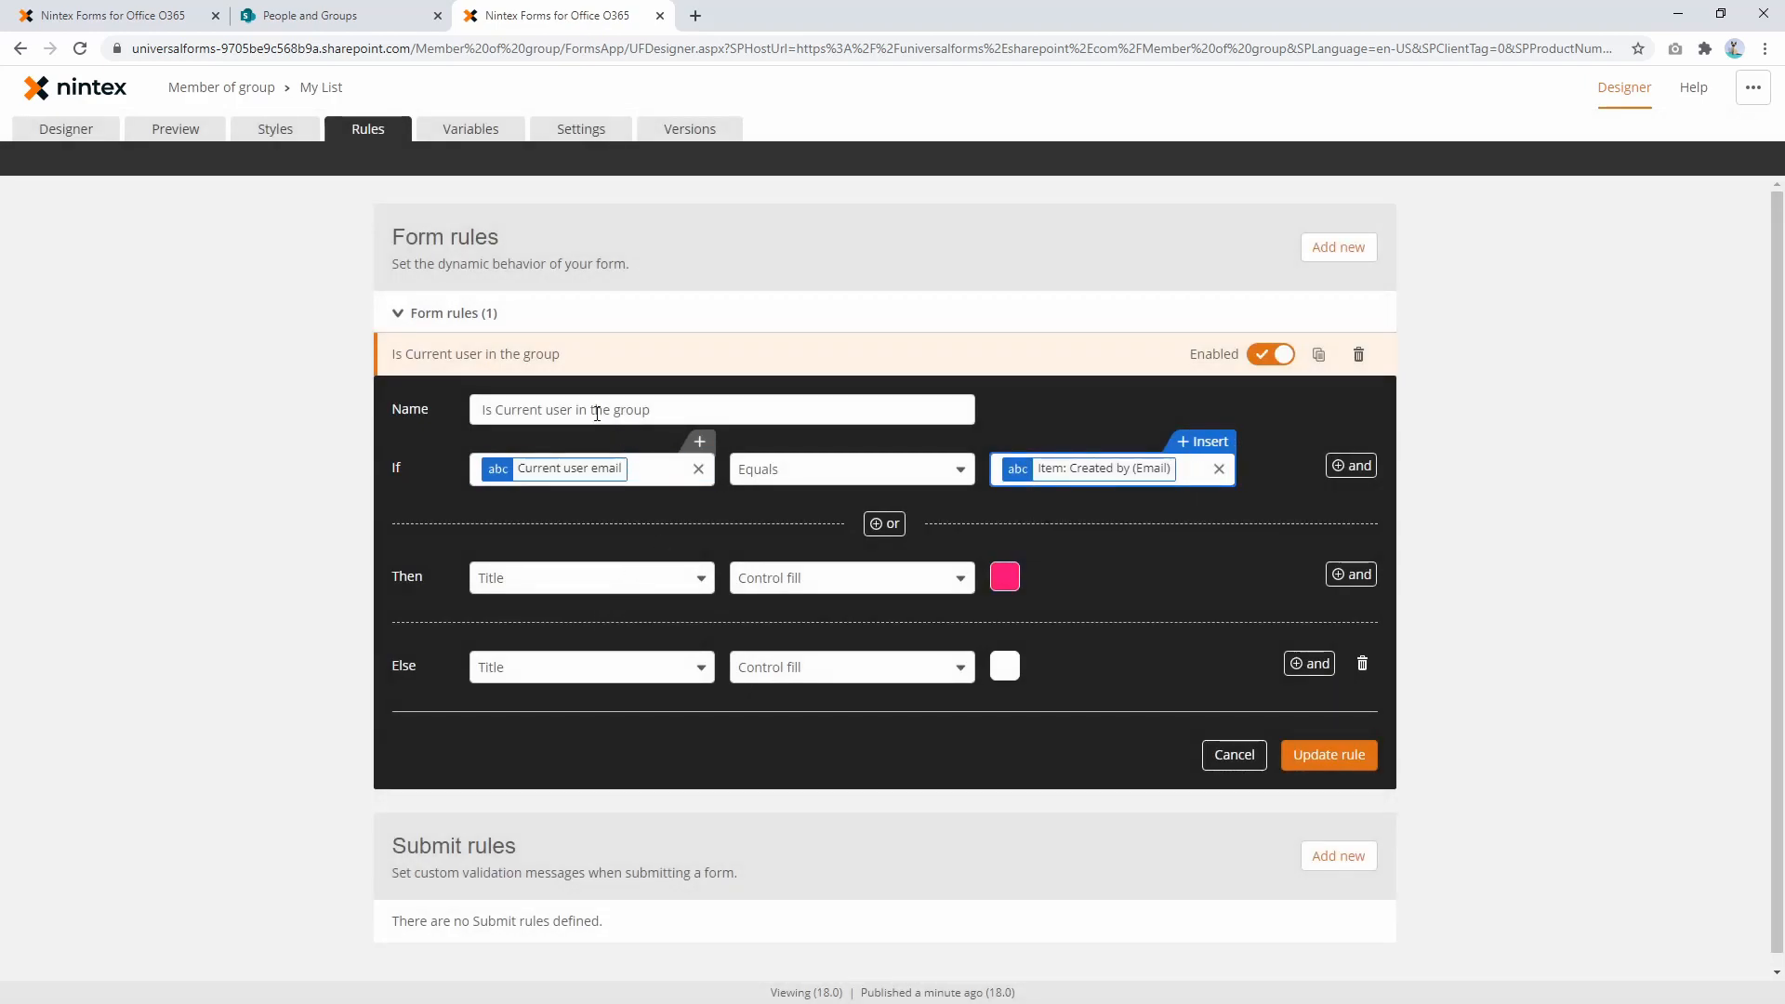
Step: Change the rule's Then action for Title to Read-only with the value Yes
left_click(844, 579)
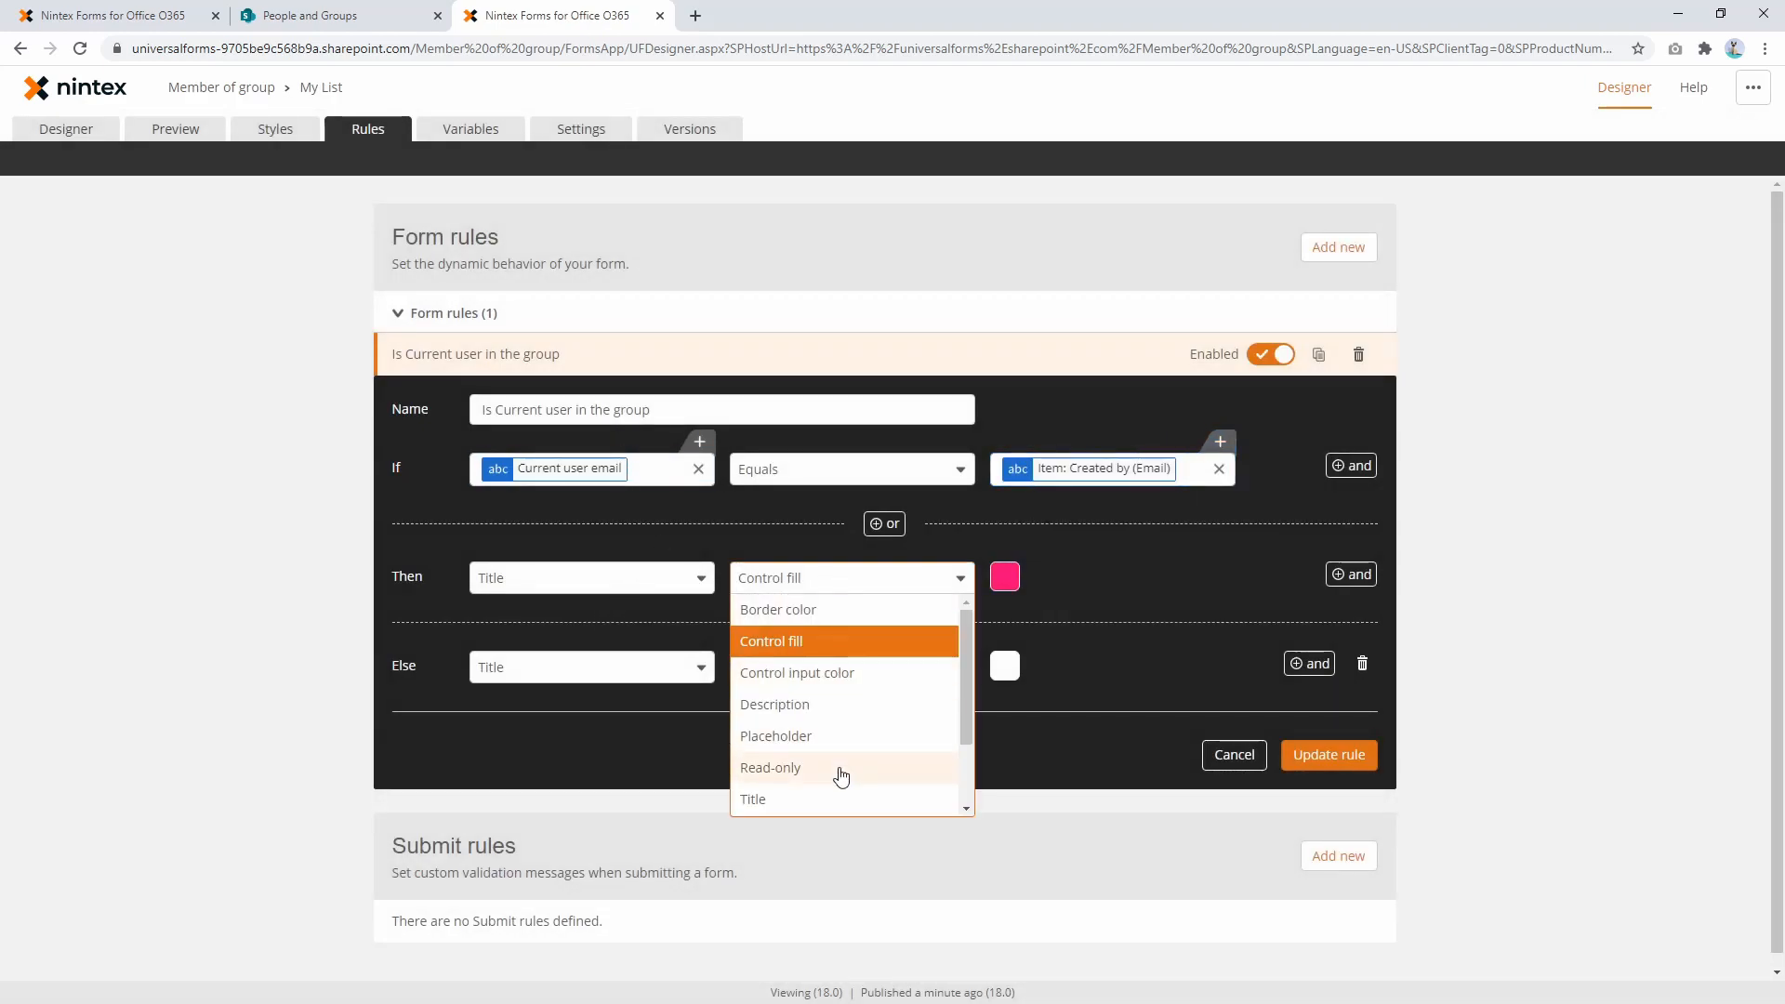
scroll(837, 794, "down", 2)
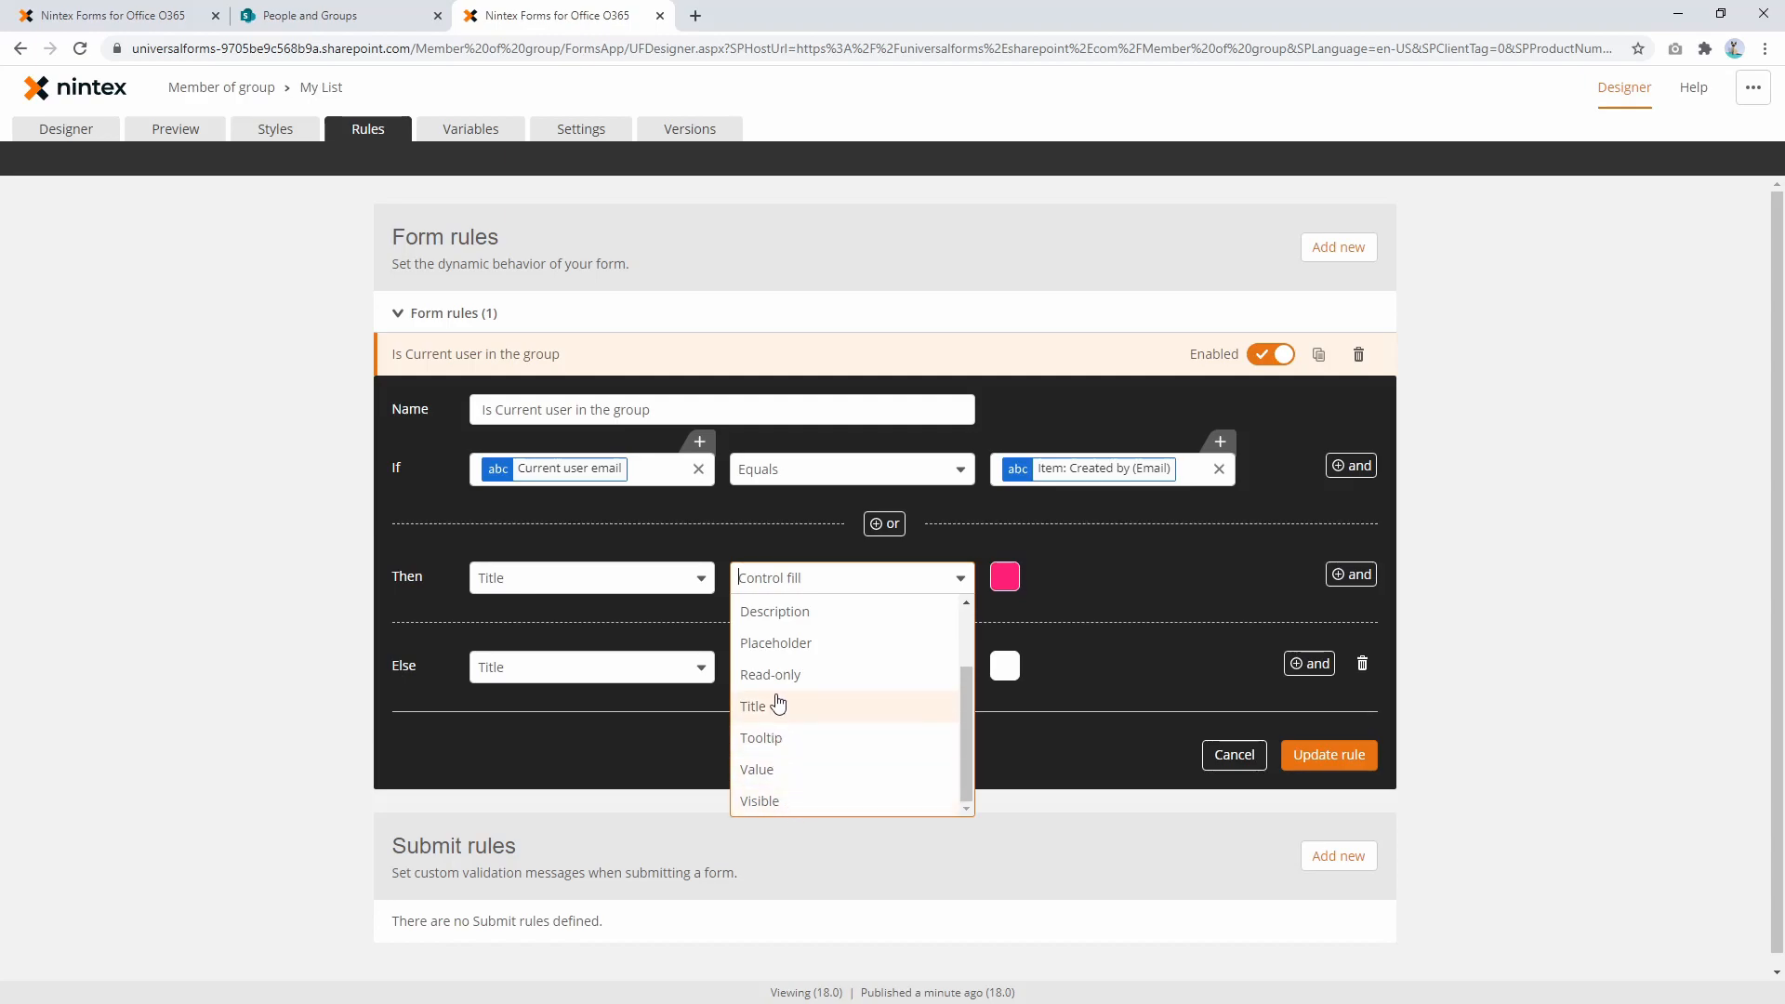
left_click(837, 674)
left_click(1147, 584)
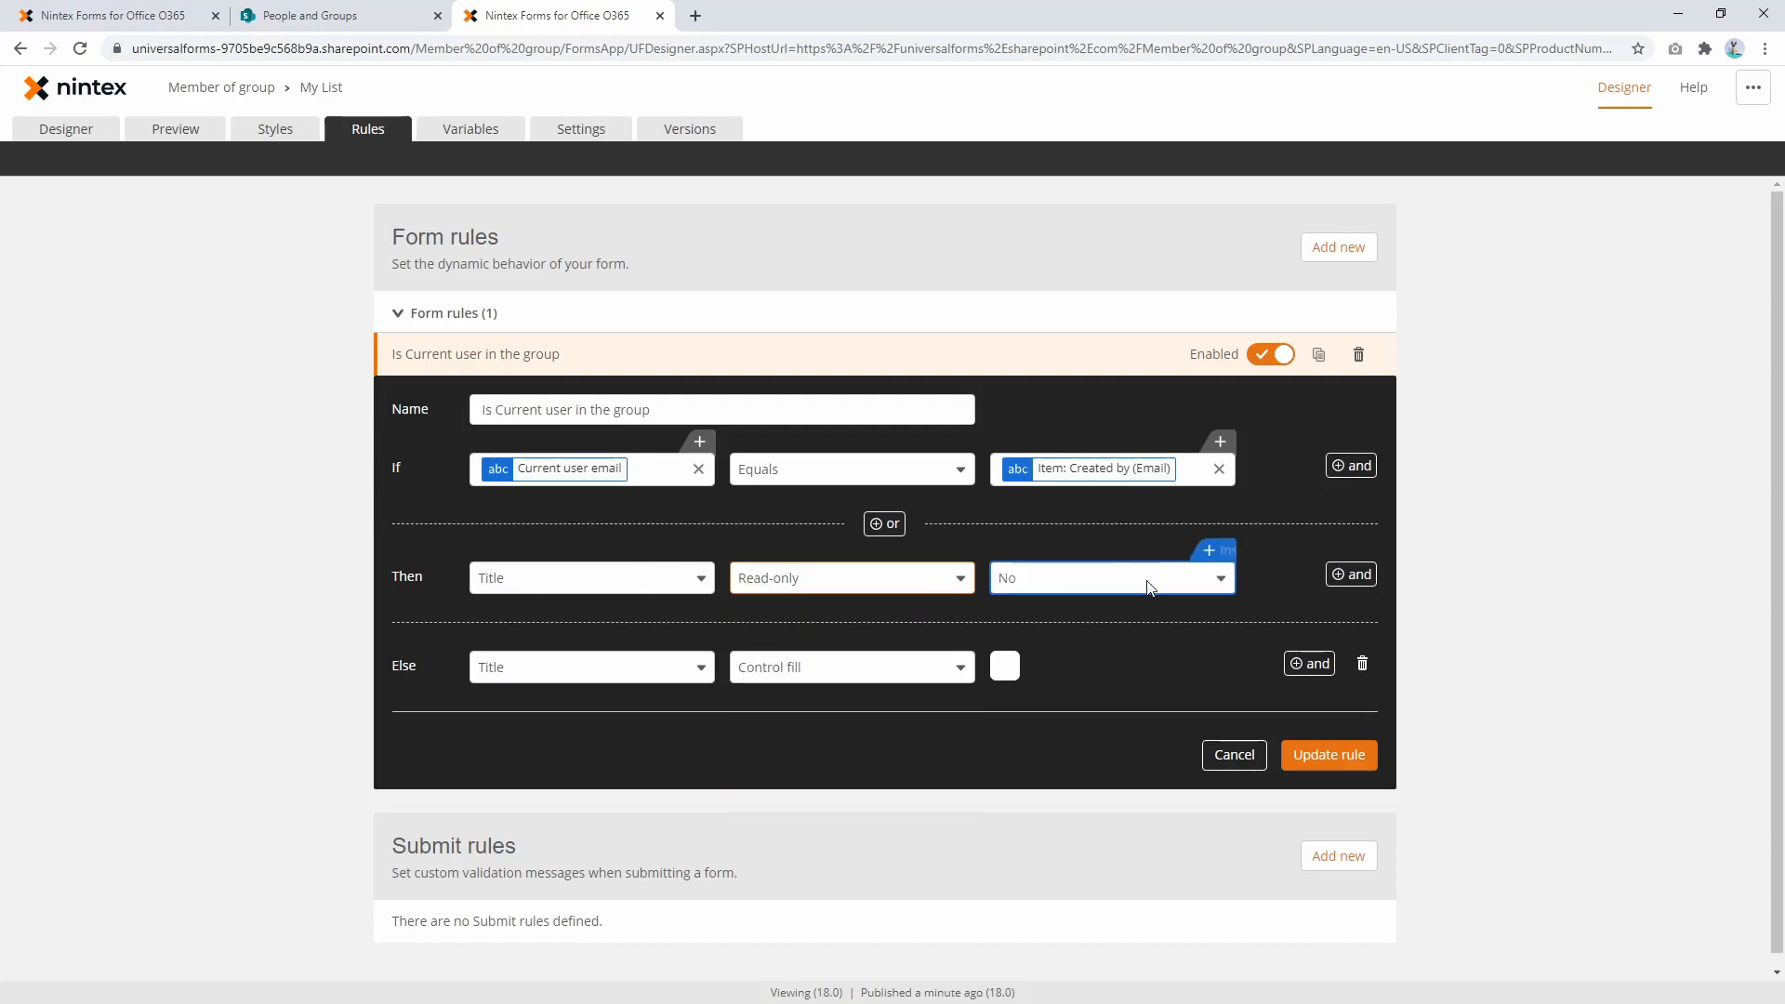
left_click(1128, 611)
Step: Change the rule's Else action to set Title's Read-only to No, and update the rule
left_click(677, 679)
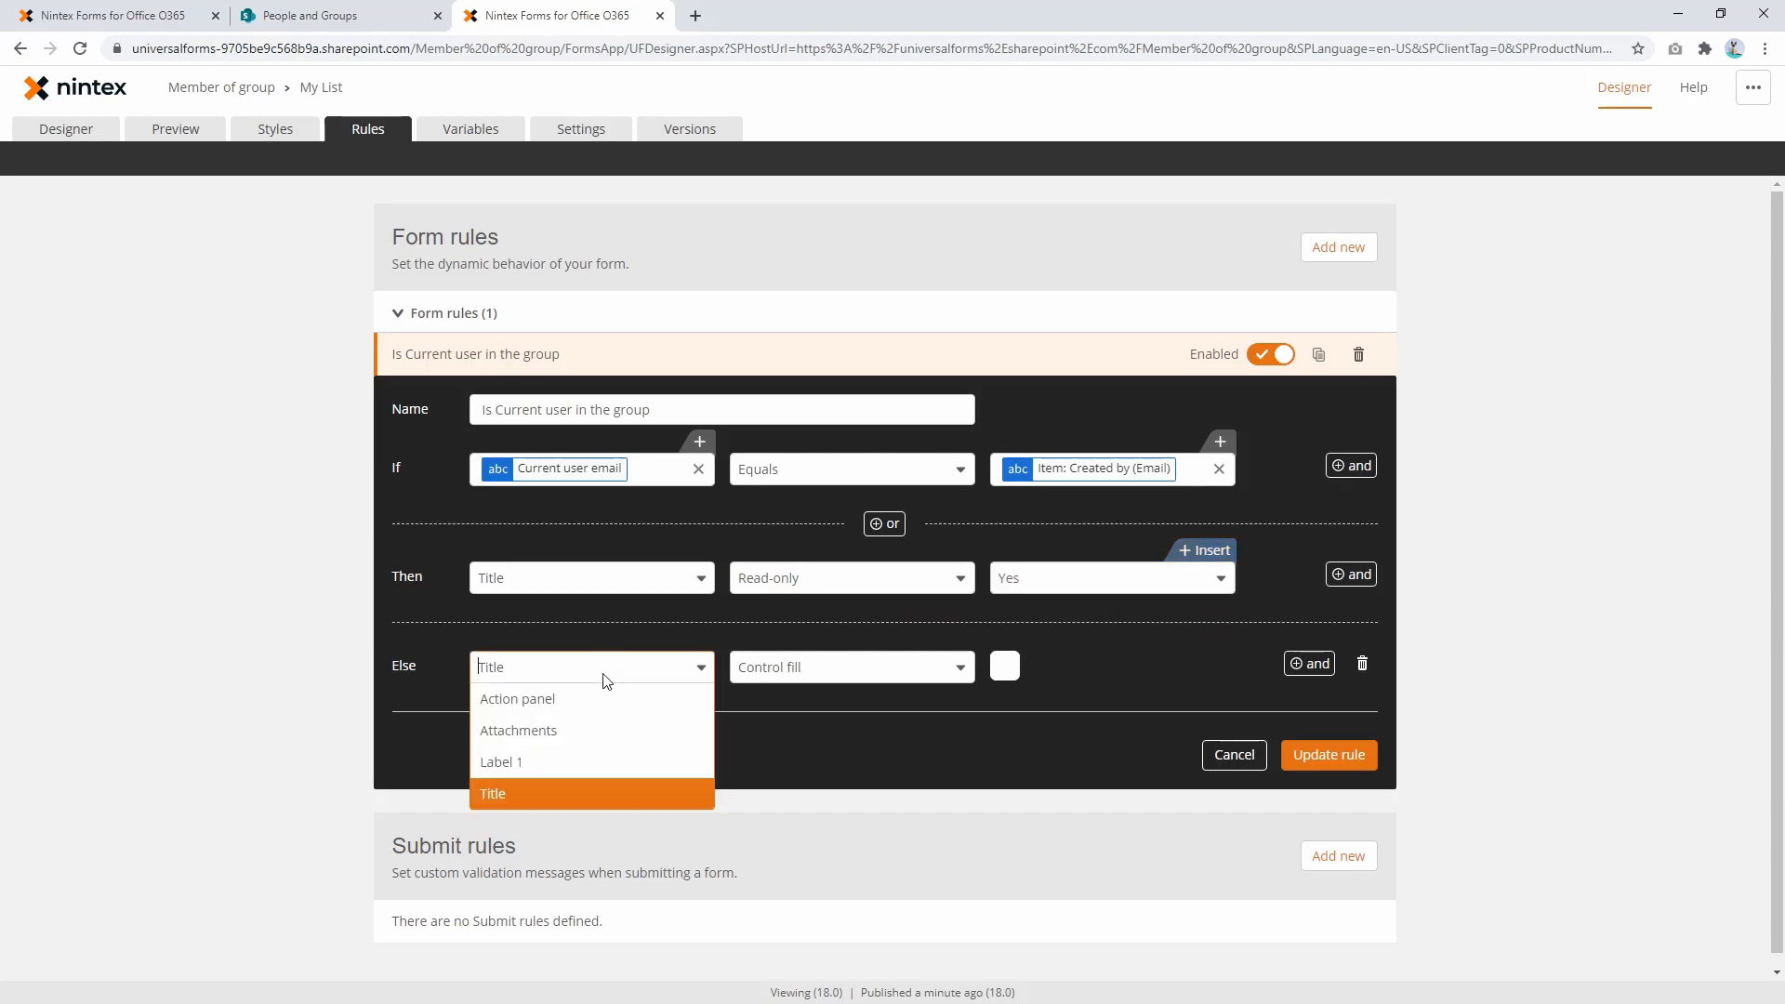
left_click(572, 803)
left_click(818, 669)
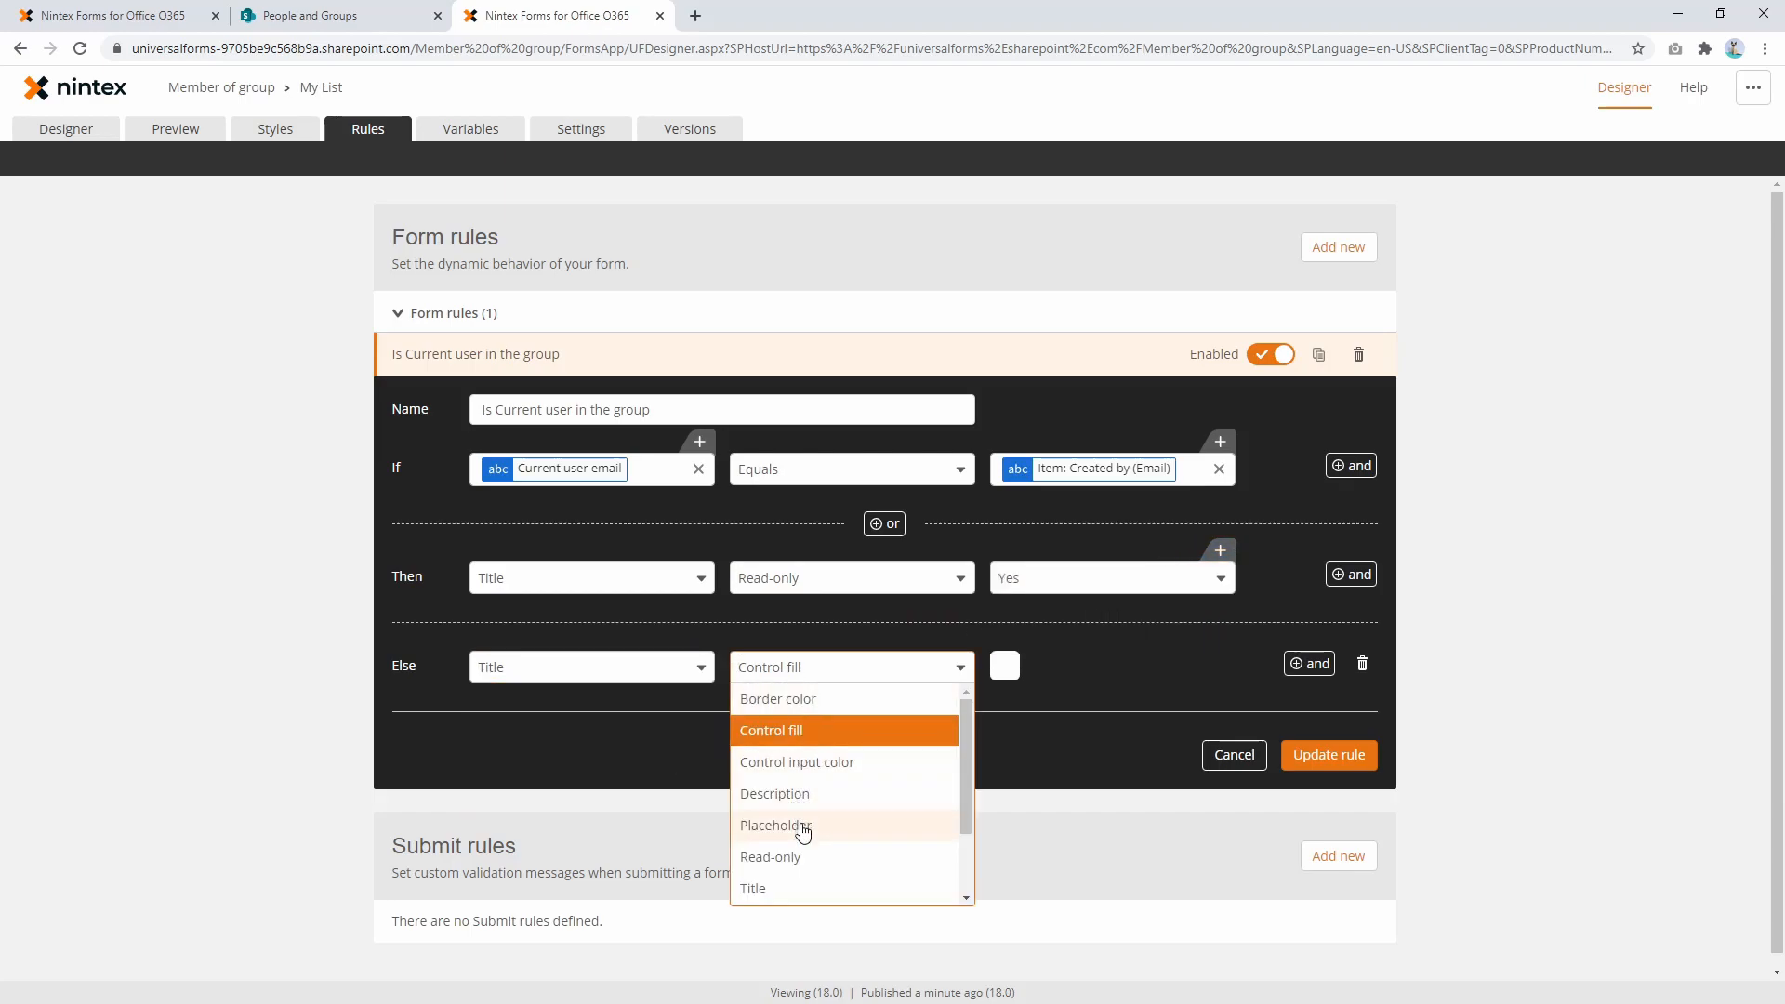
left_click(781, 856)
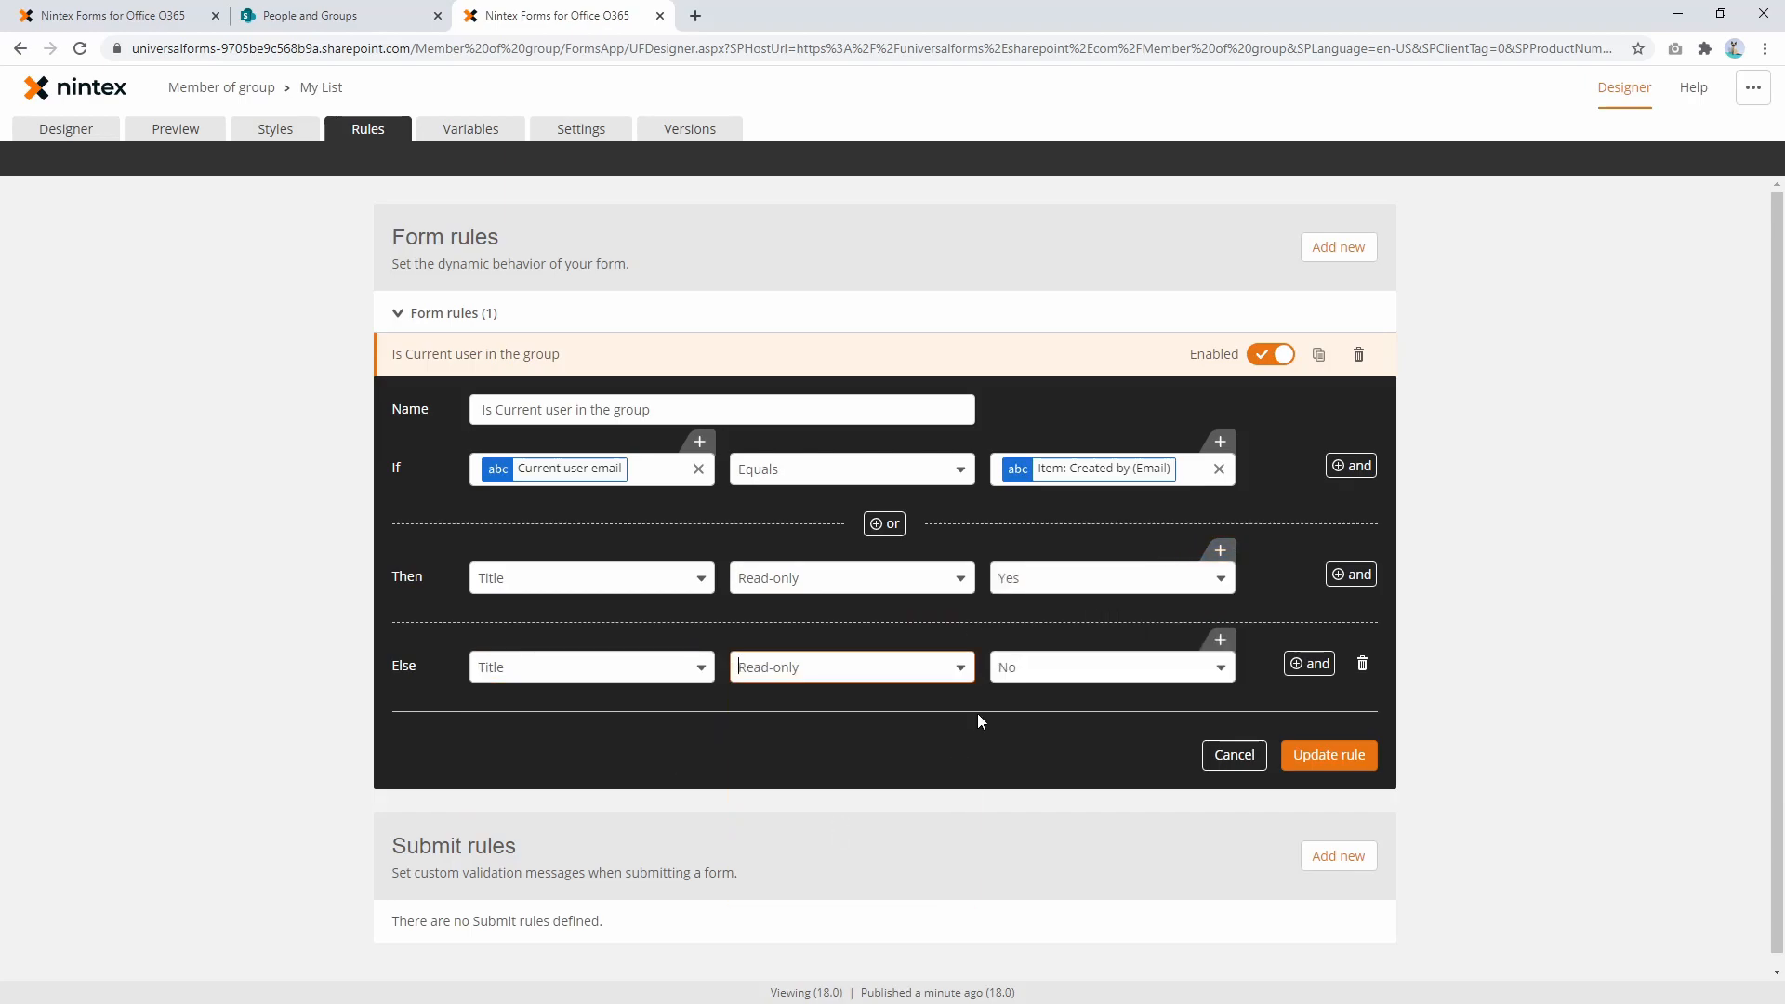
left_click(1357, 755)
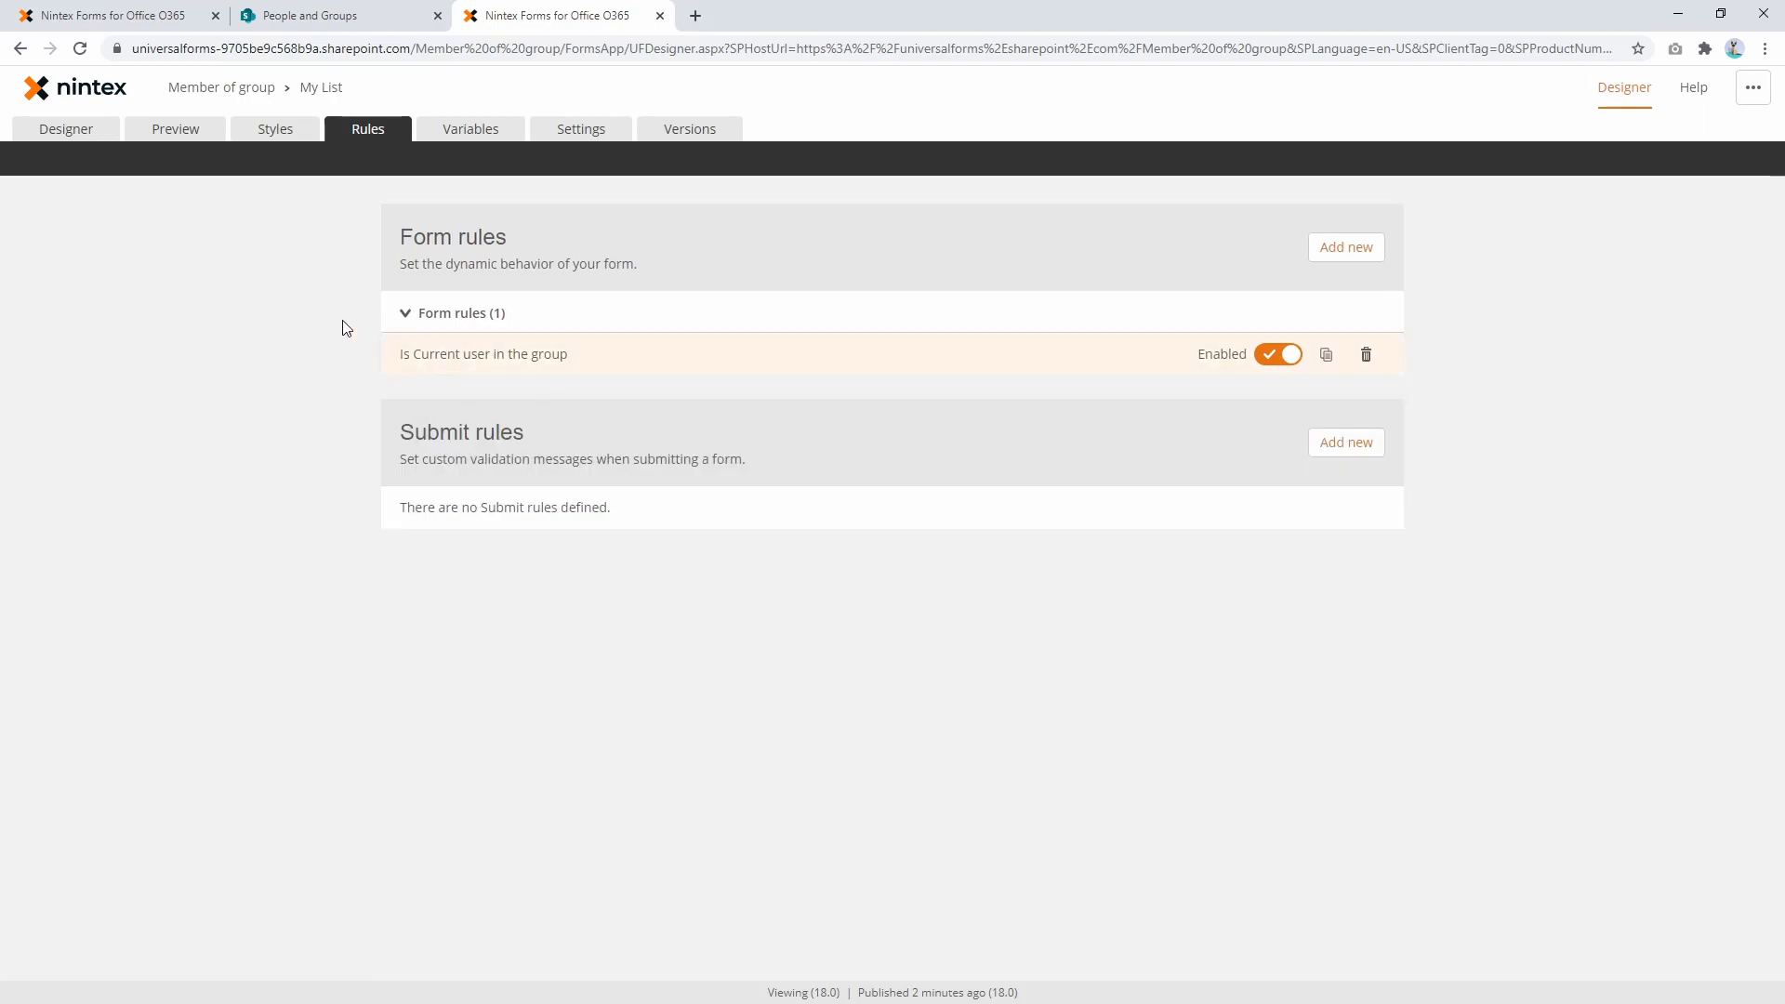
Step: Publish the form with the read-only rule and reload the submitted "Hello world" item
left_click(67, 130)
left_click(154, 158)
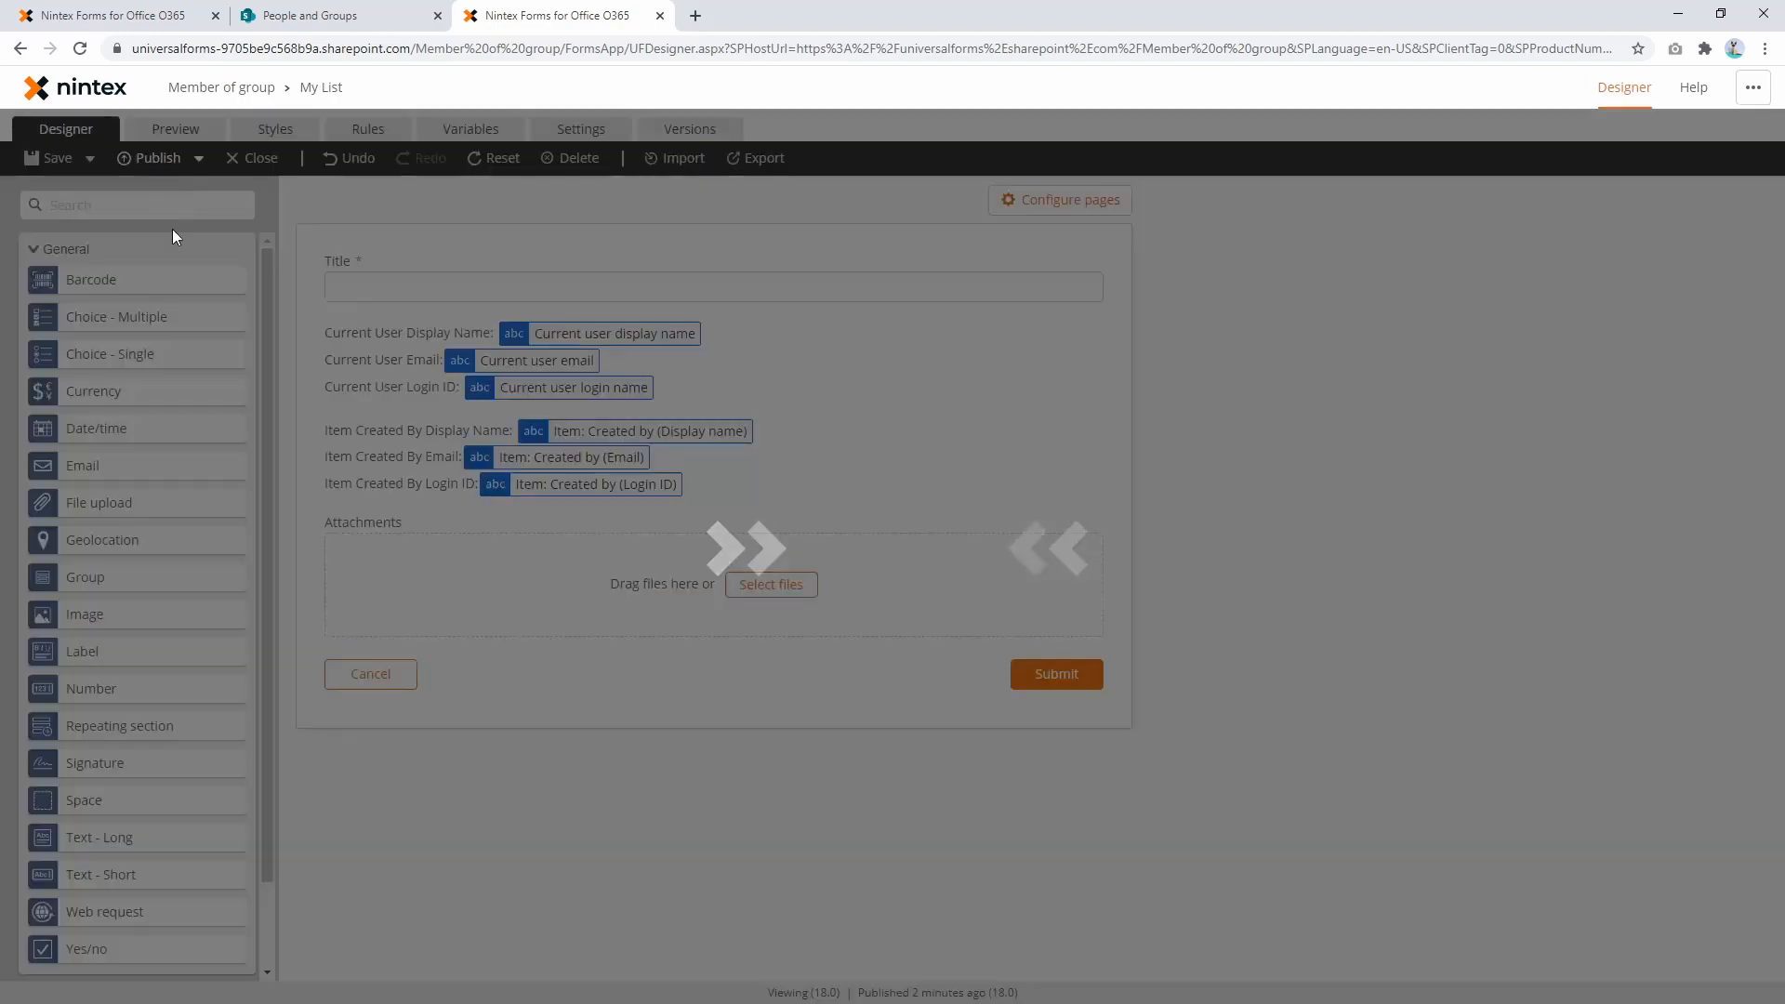
left_click(149, 7)
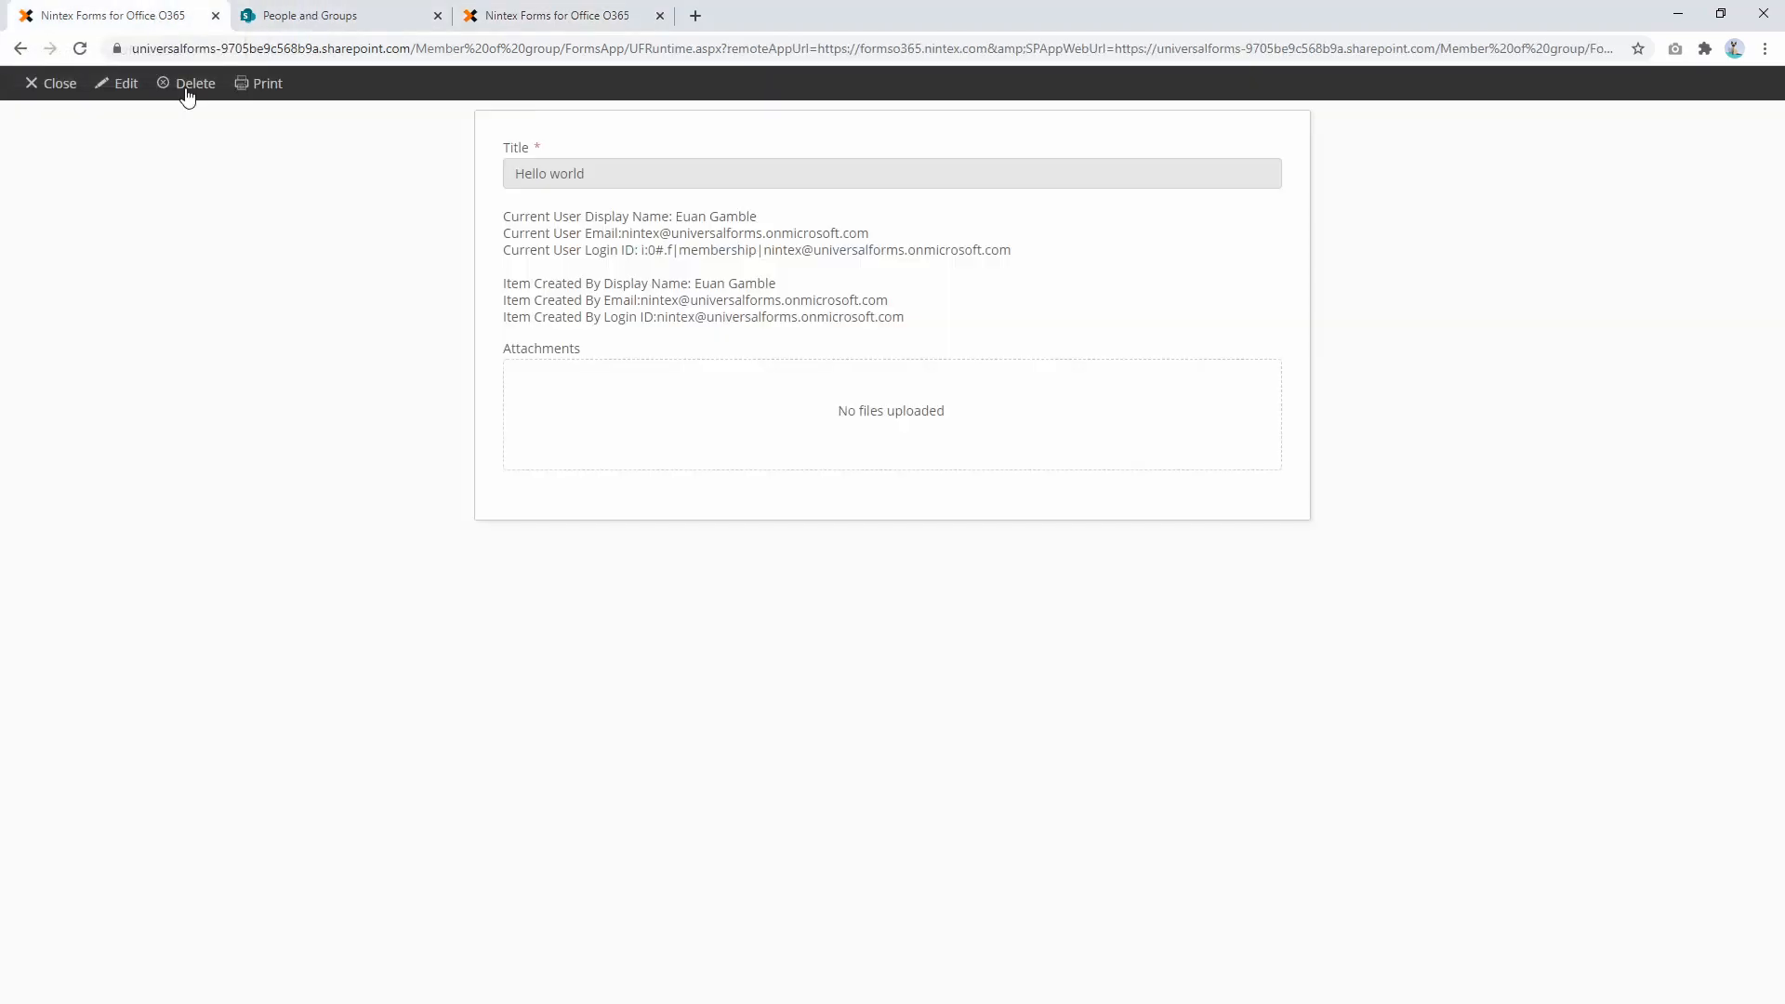
key("F5")
Step: Close the submitted item and start a new My List item with the Title "Hello world"
left_click(61, 83)
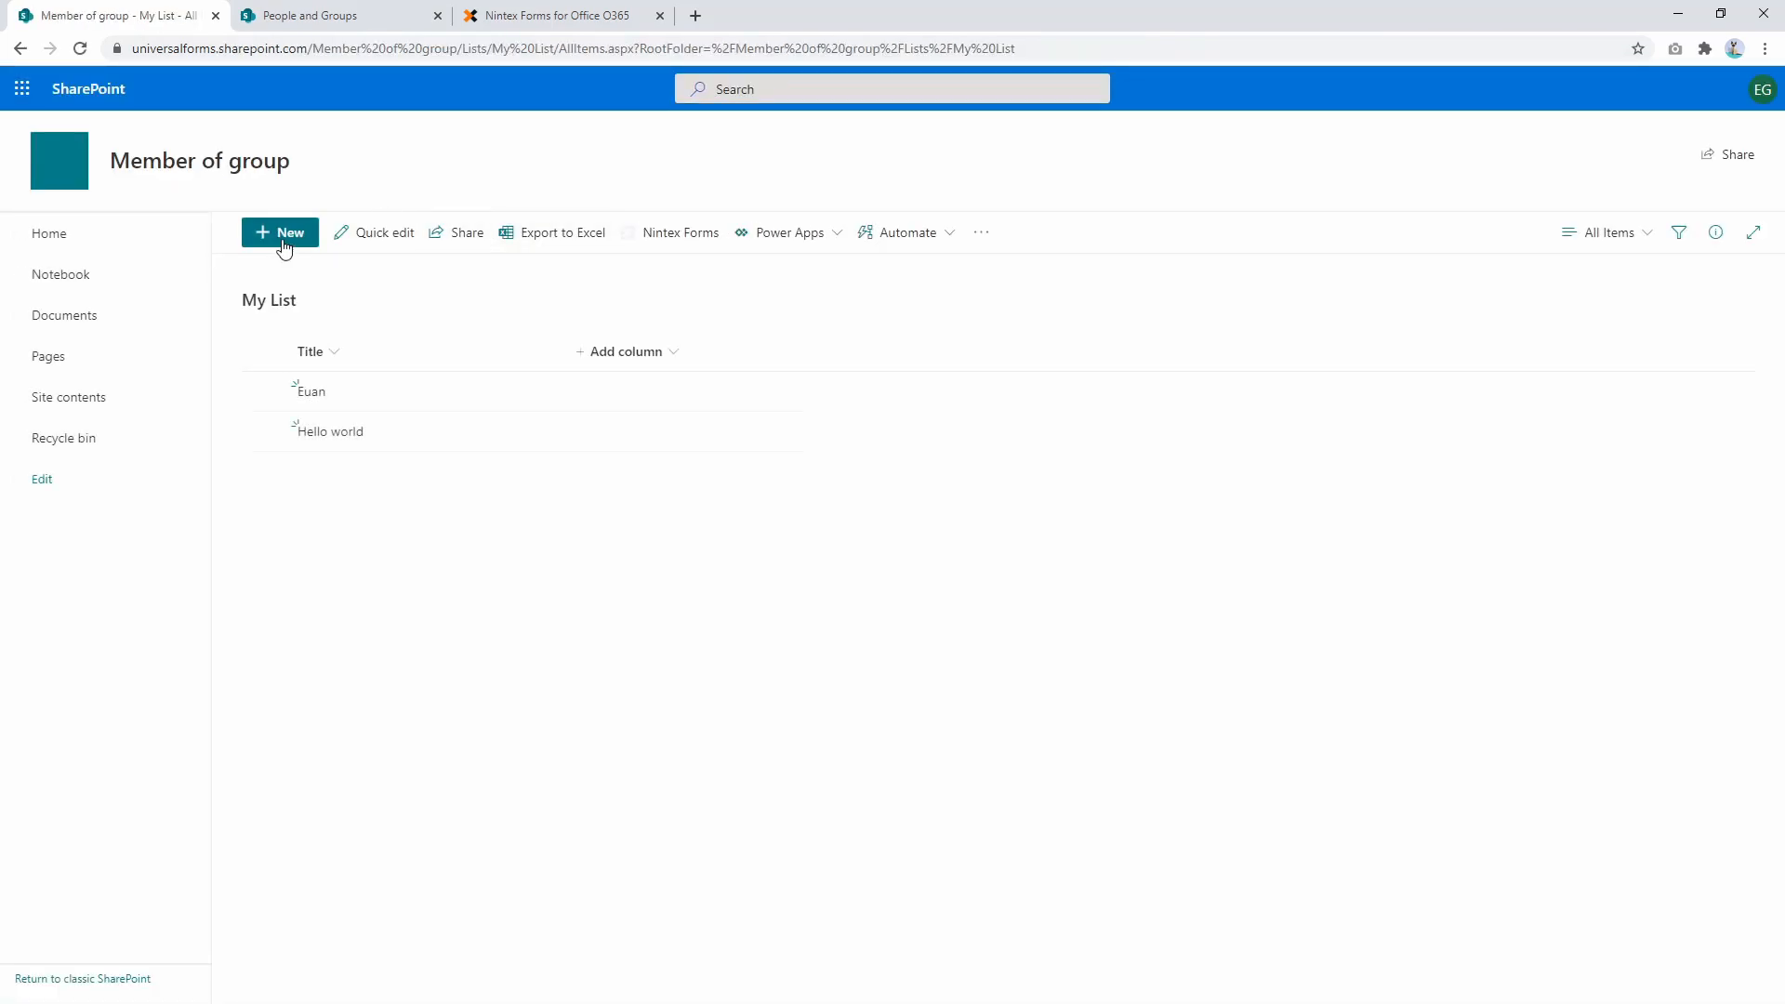
left_click(283, 240)
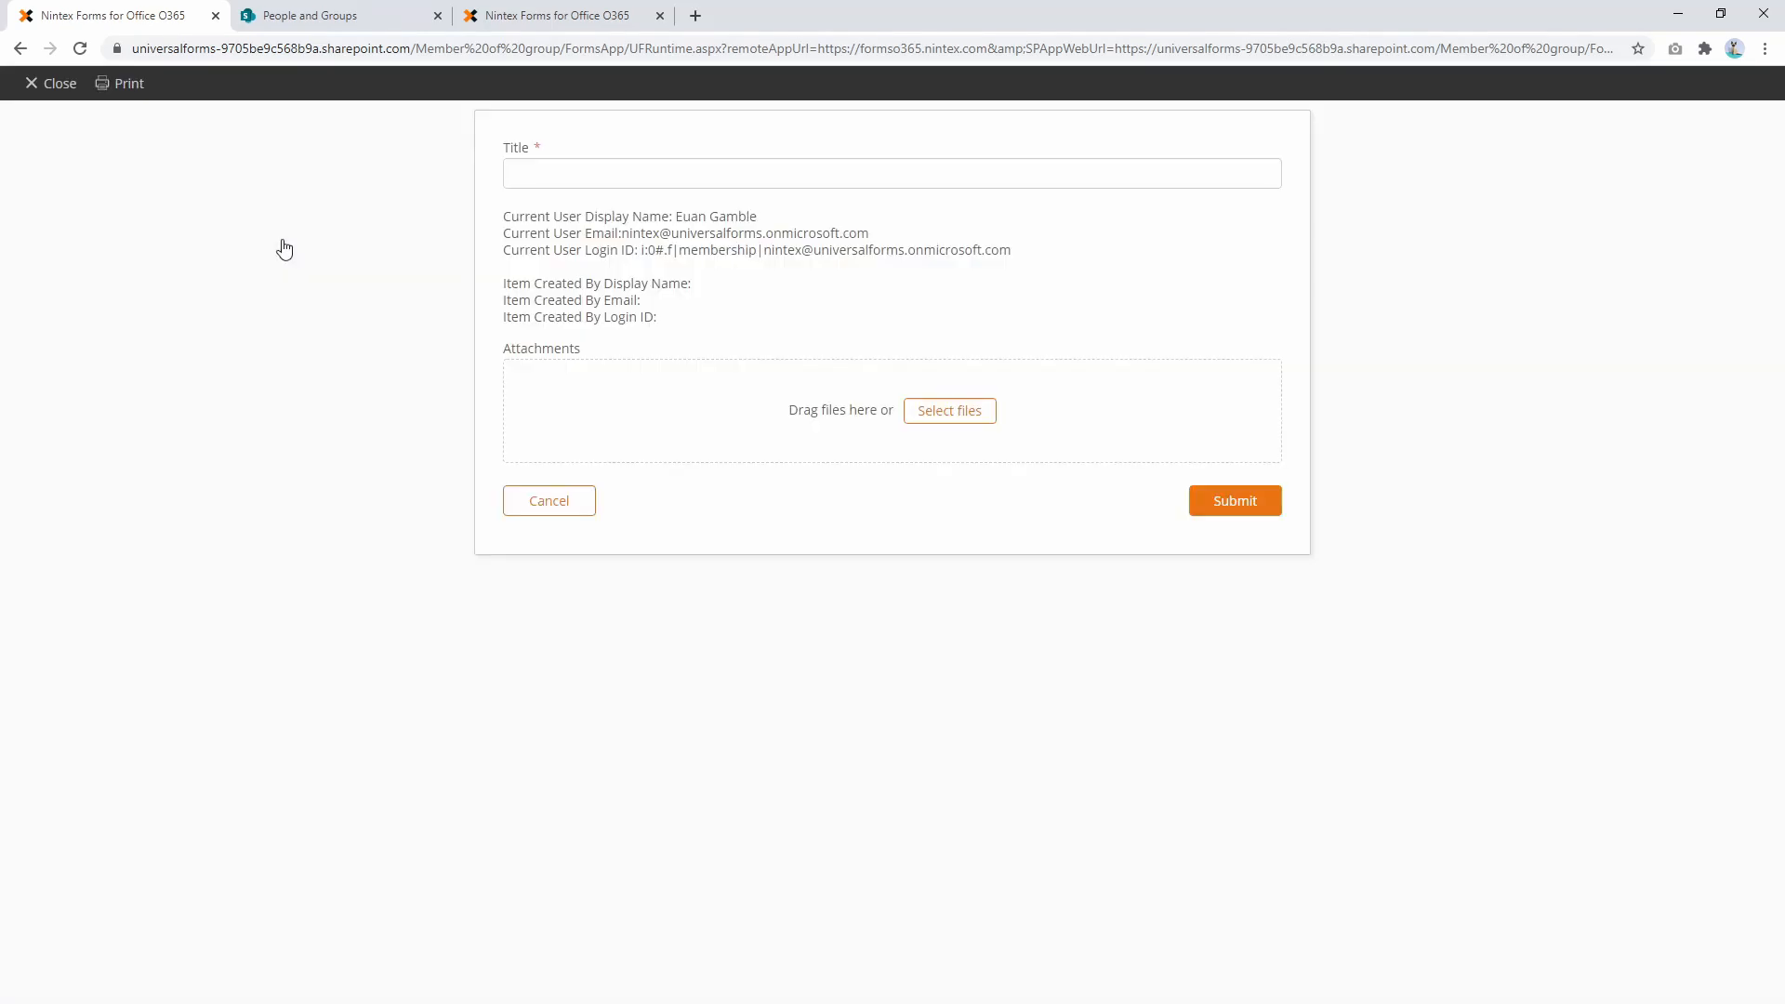
left_click(563, 176)
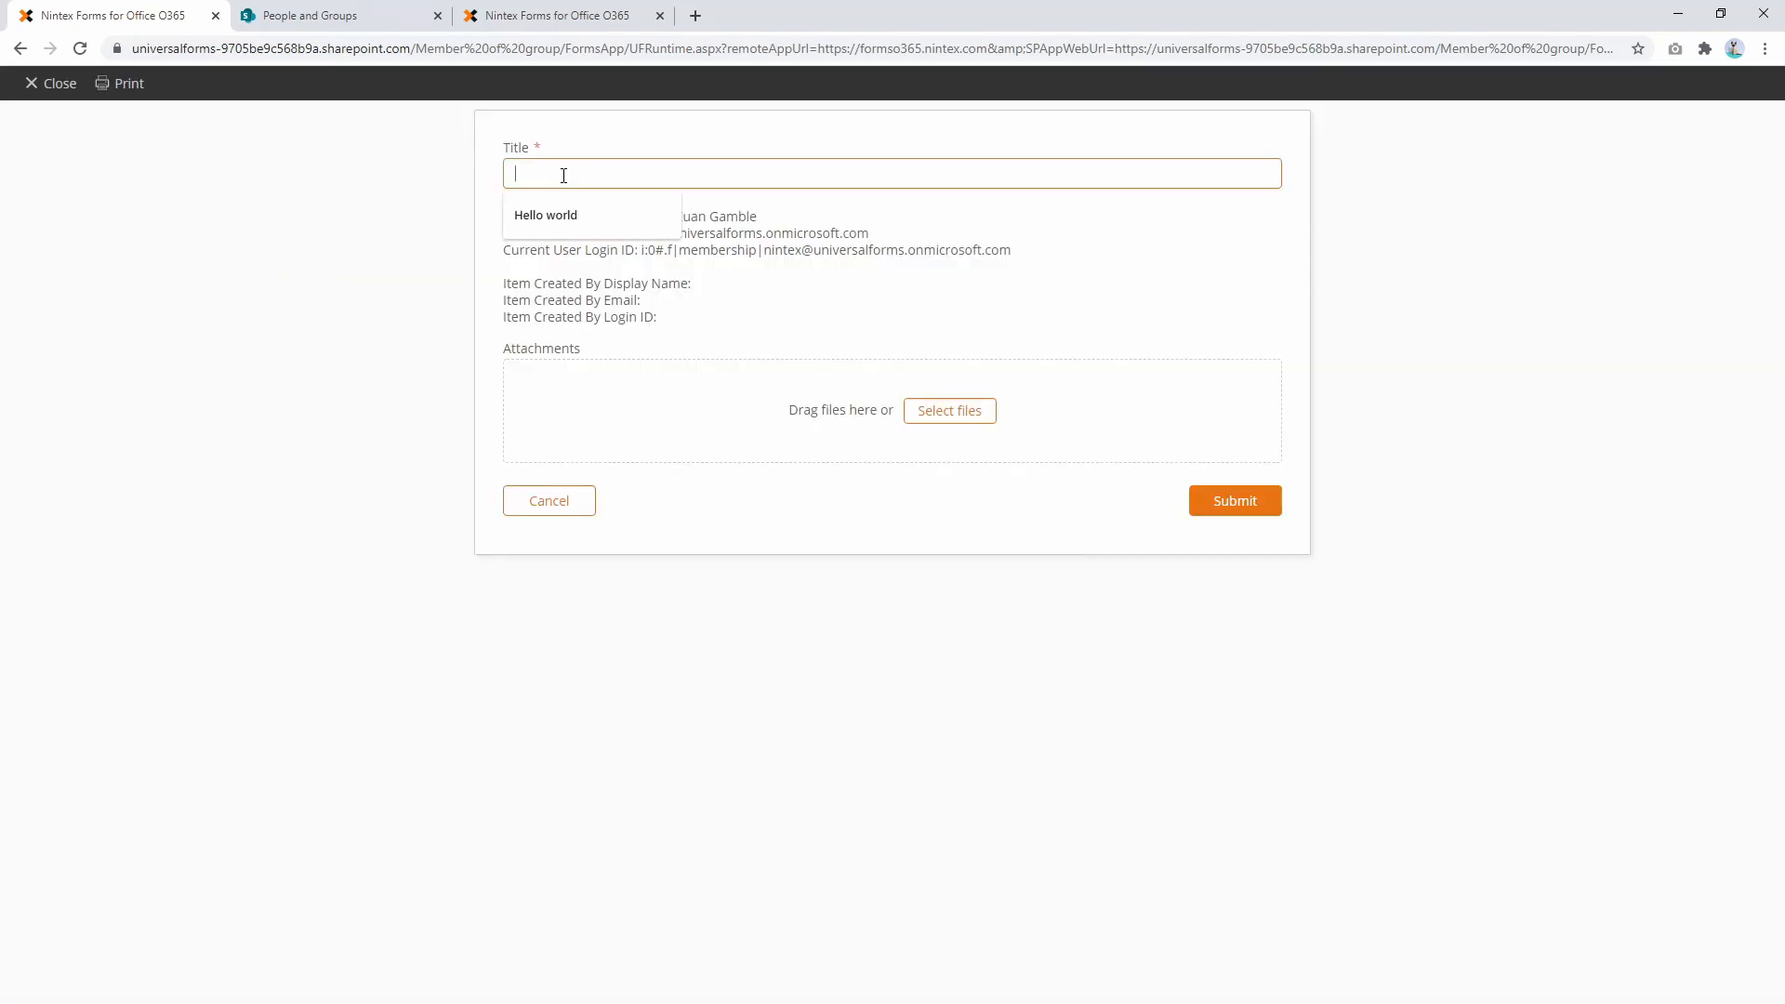
key("Down")
key("Return")
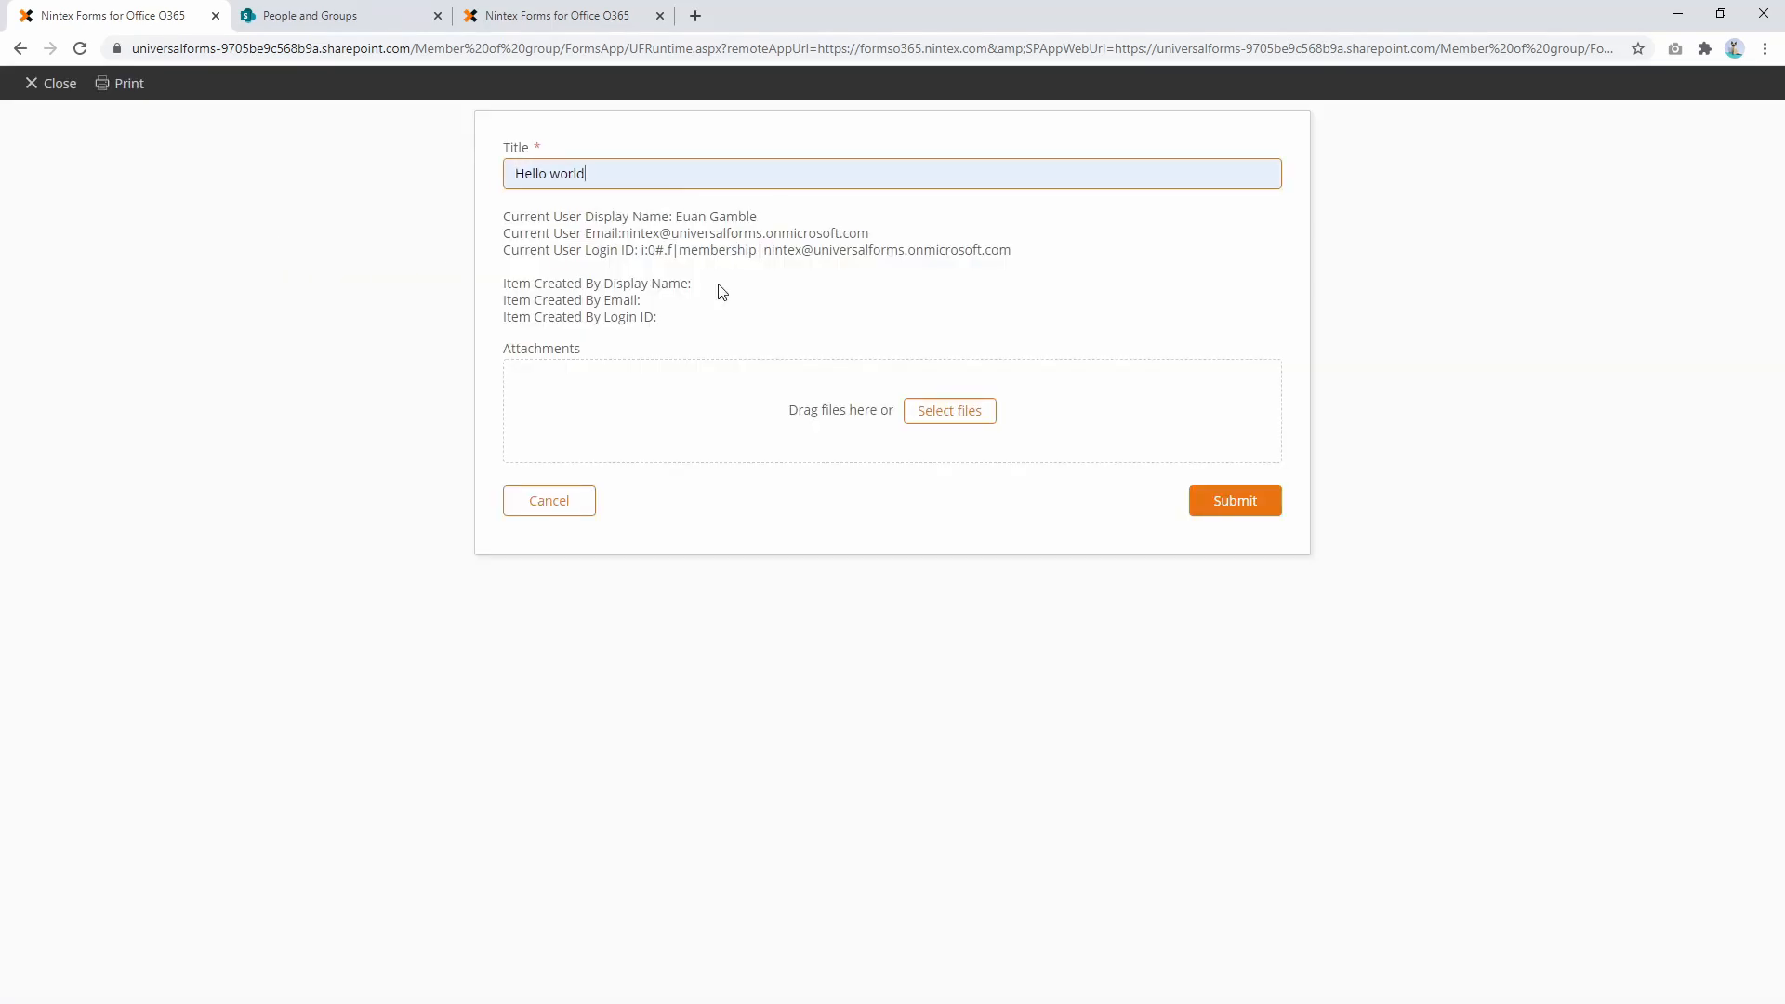
Step: Examine the current user's display name and email shown on the new item form
left_click_drag(503, 220, 790, 218)
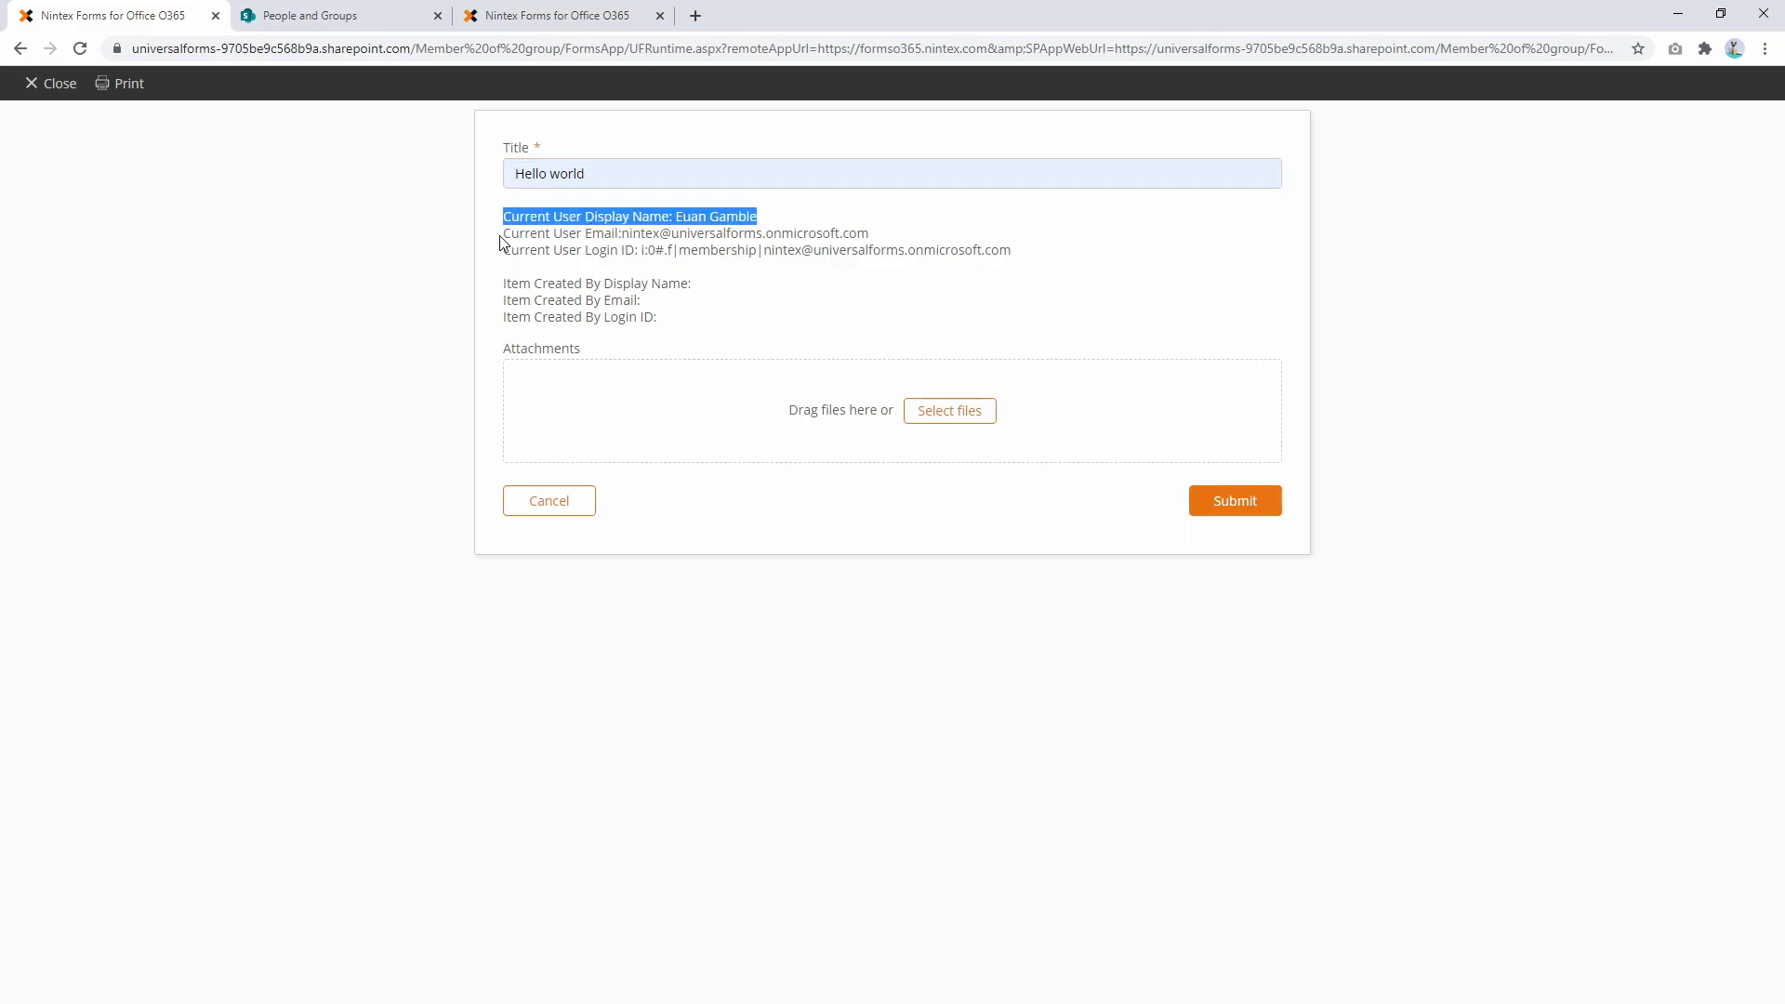
left_click_drag(501, 242, 902, 242)
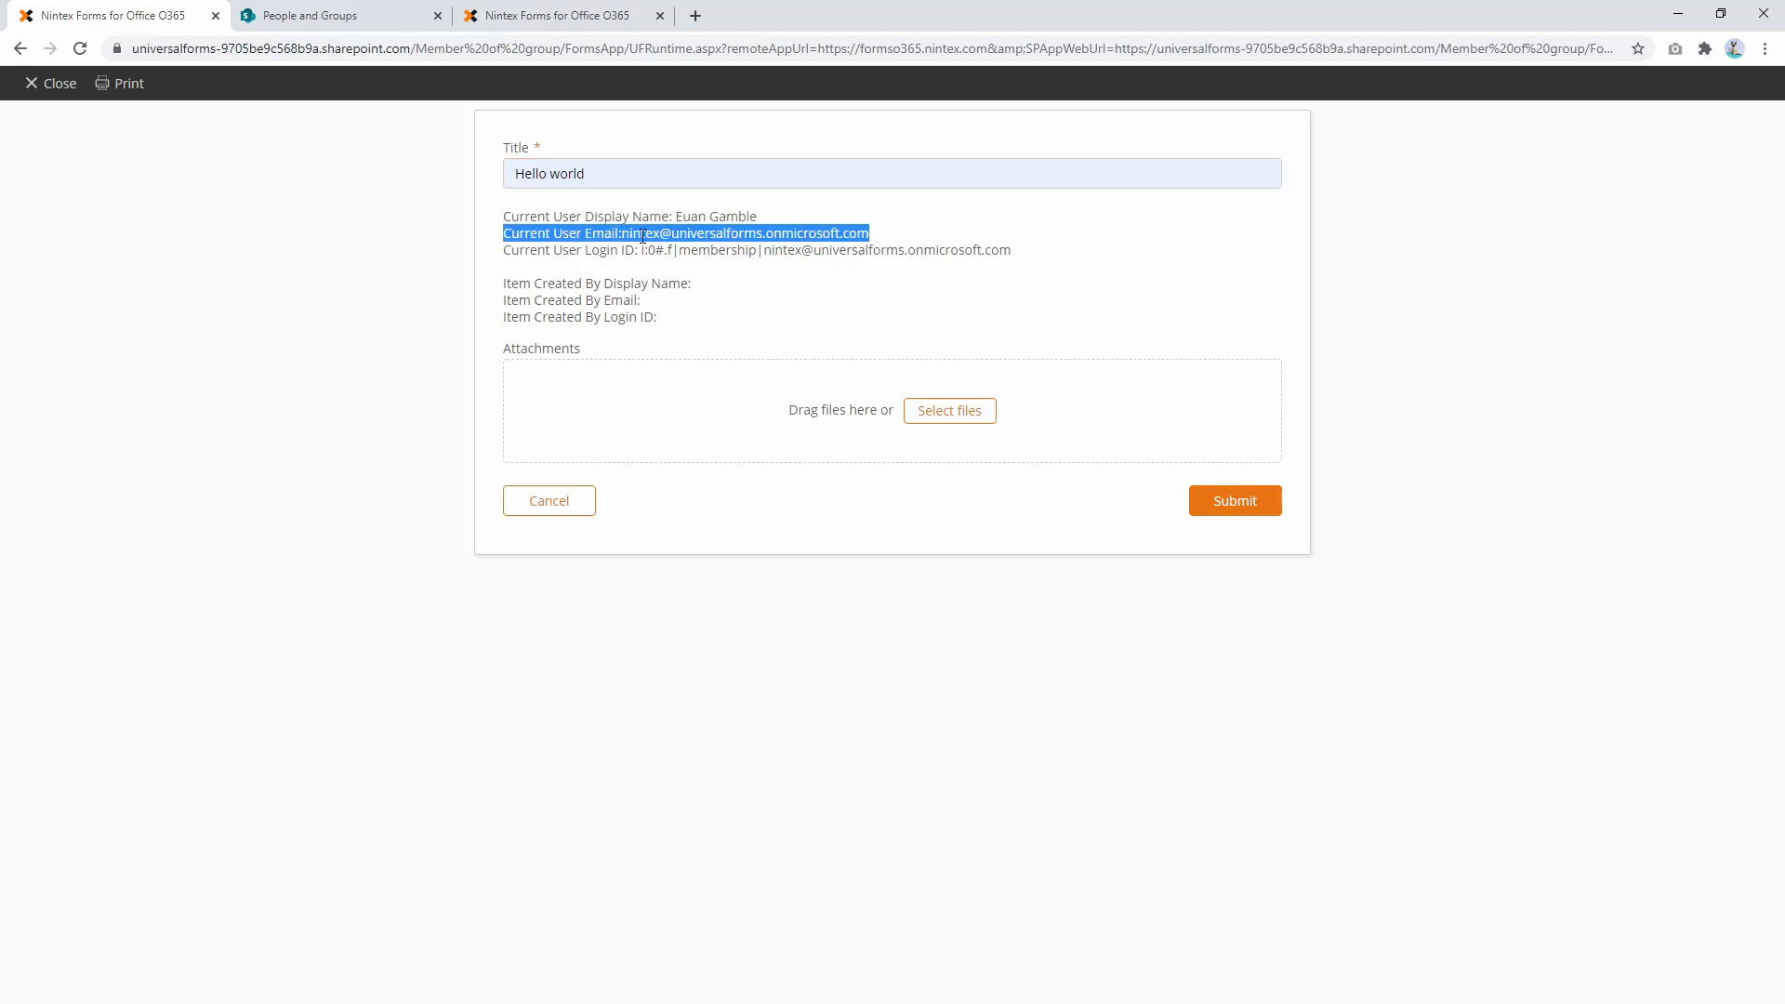
left_click_drag(628, 235, 913, 239)
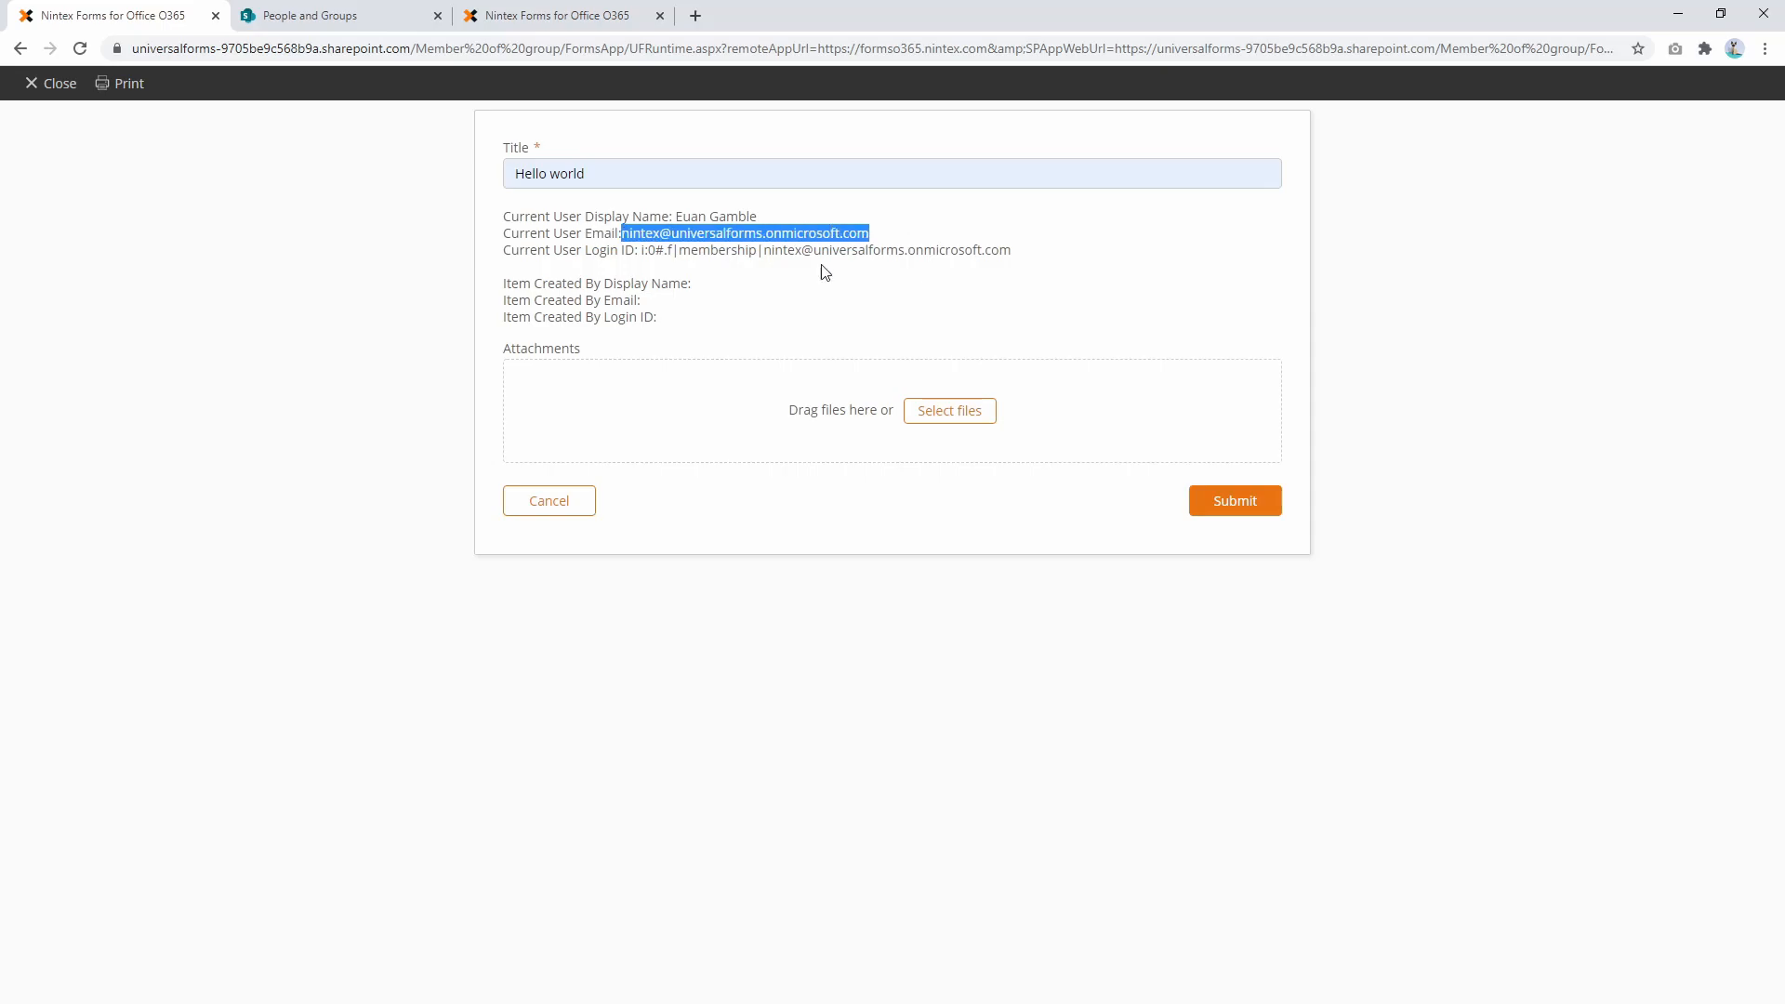
Step: Open the "Is Current user in the group" form rule and compare its email condition with Item Created By Email on the new item form
left_click_drag(503, 216, 499, 310)
triple_click(550, 302)
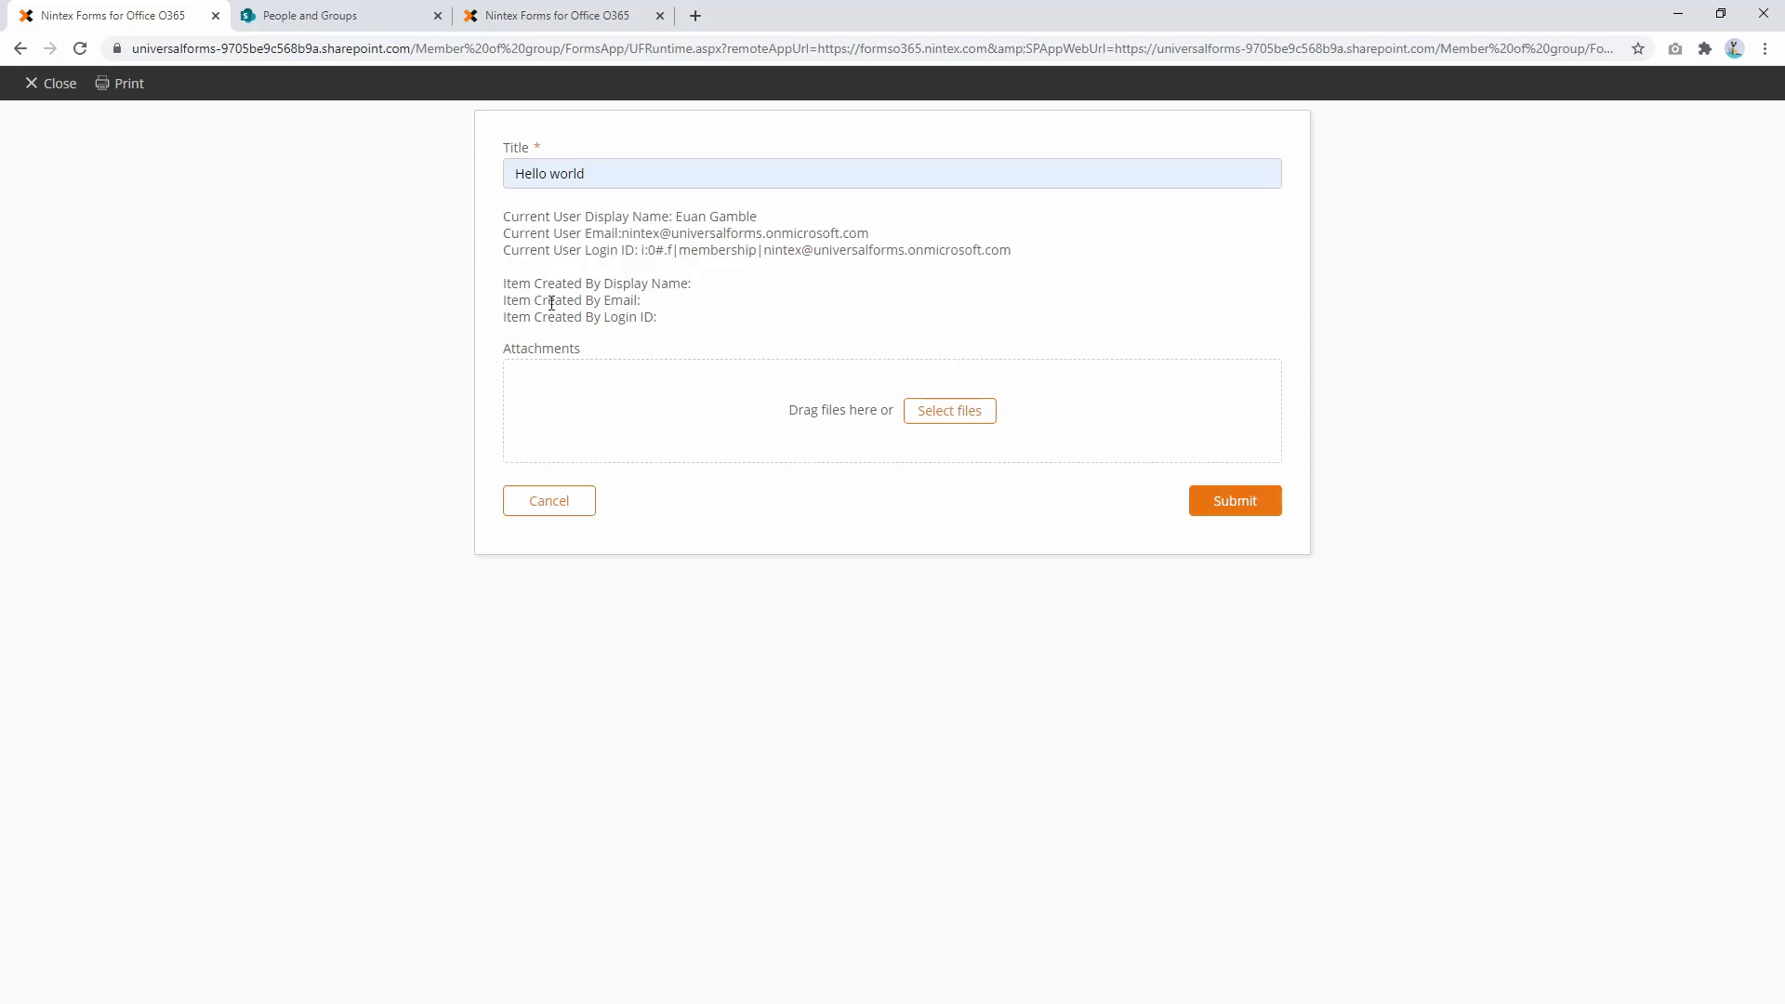
left_click(565, 17)
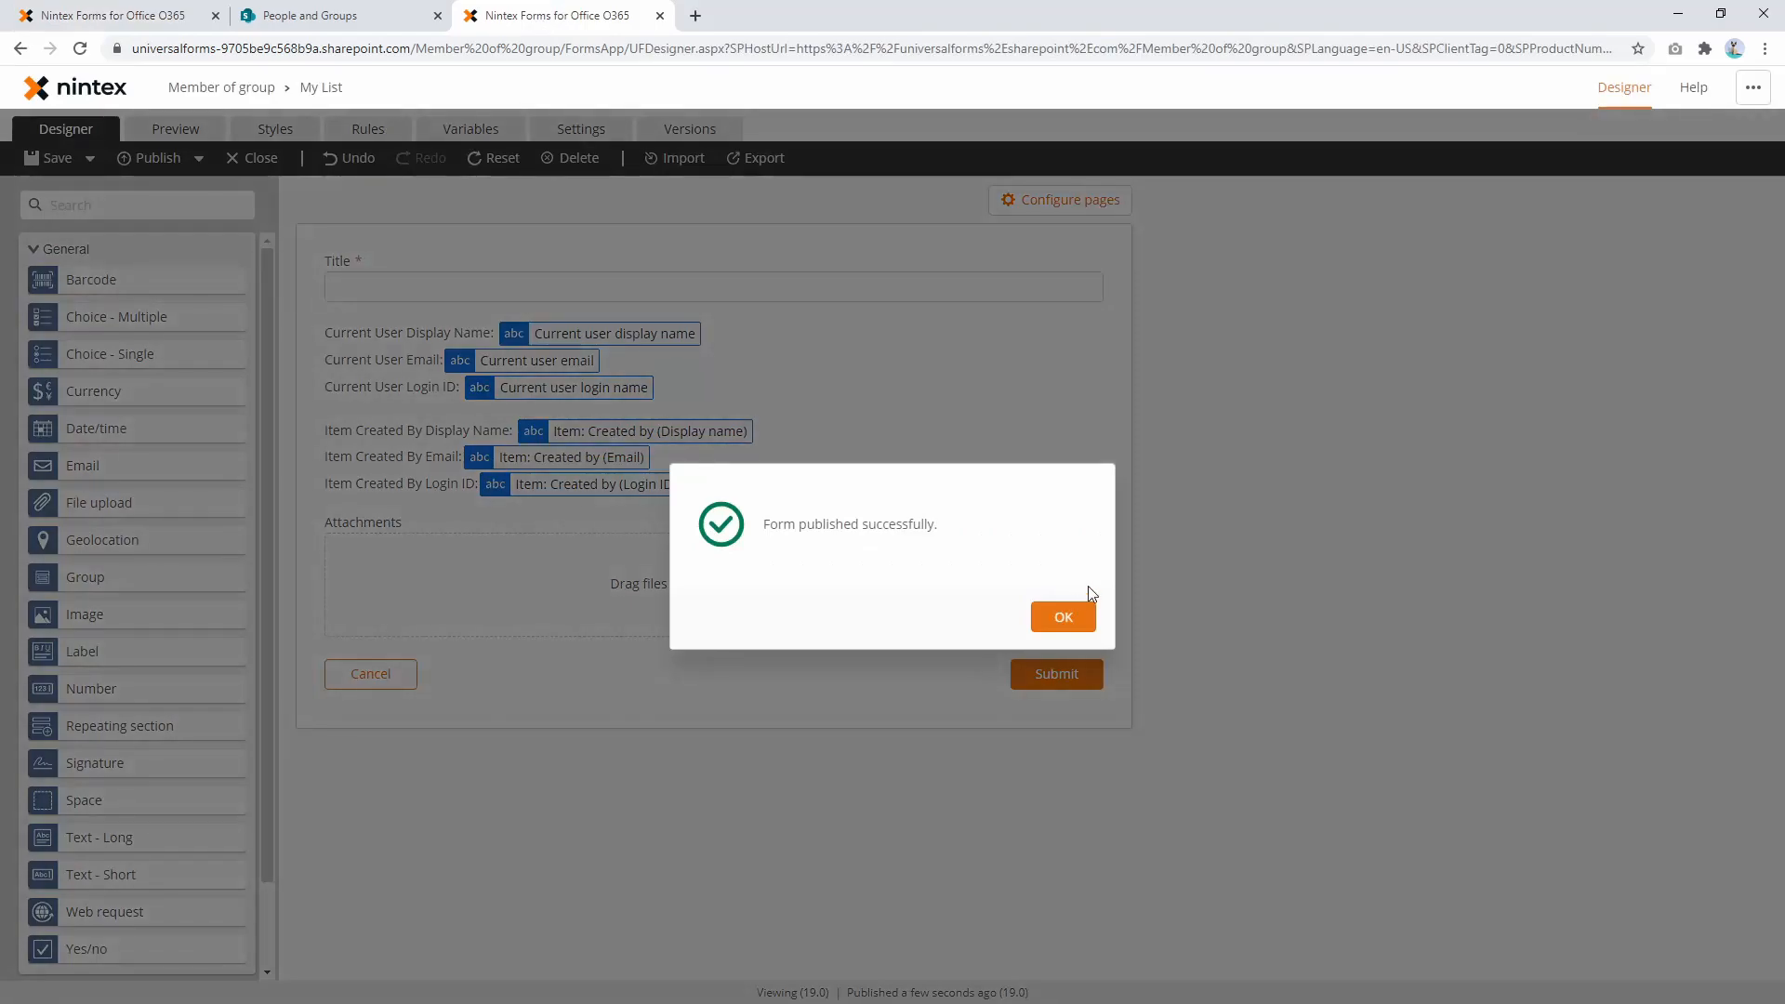
left_click(1063, 615)
left_click(362, 140)
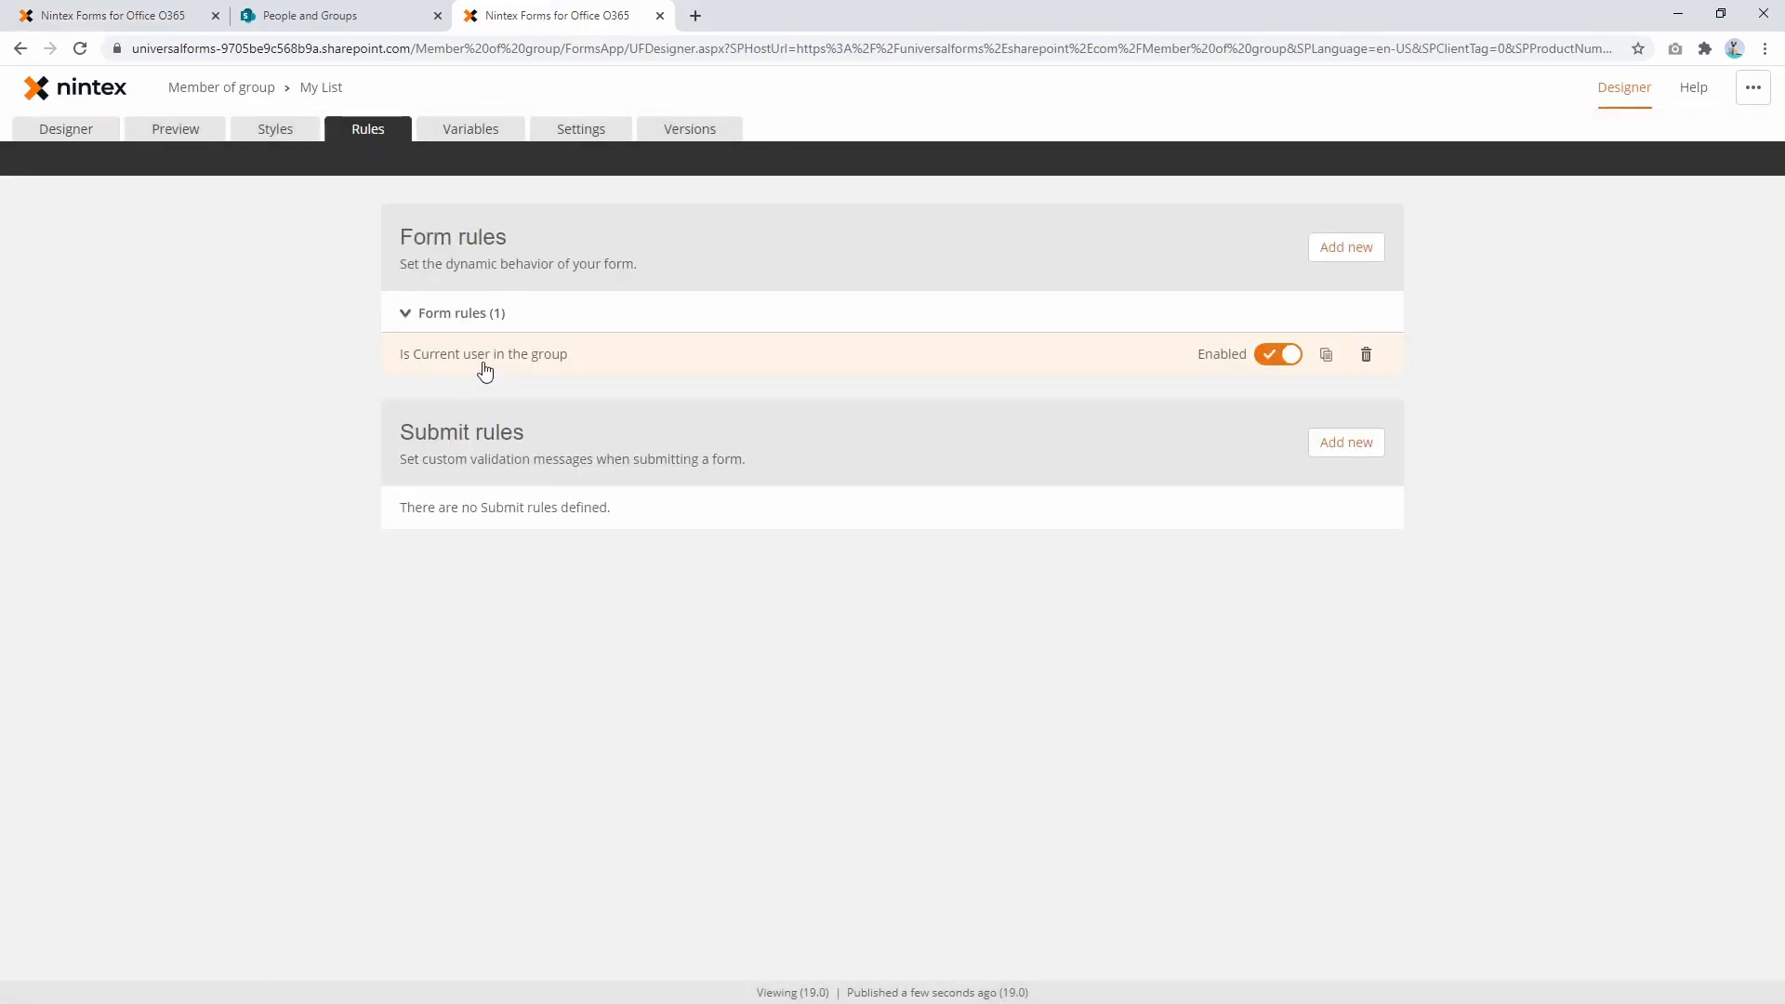
left_click(483, 368)
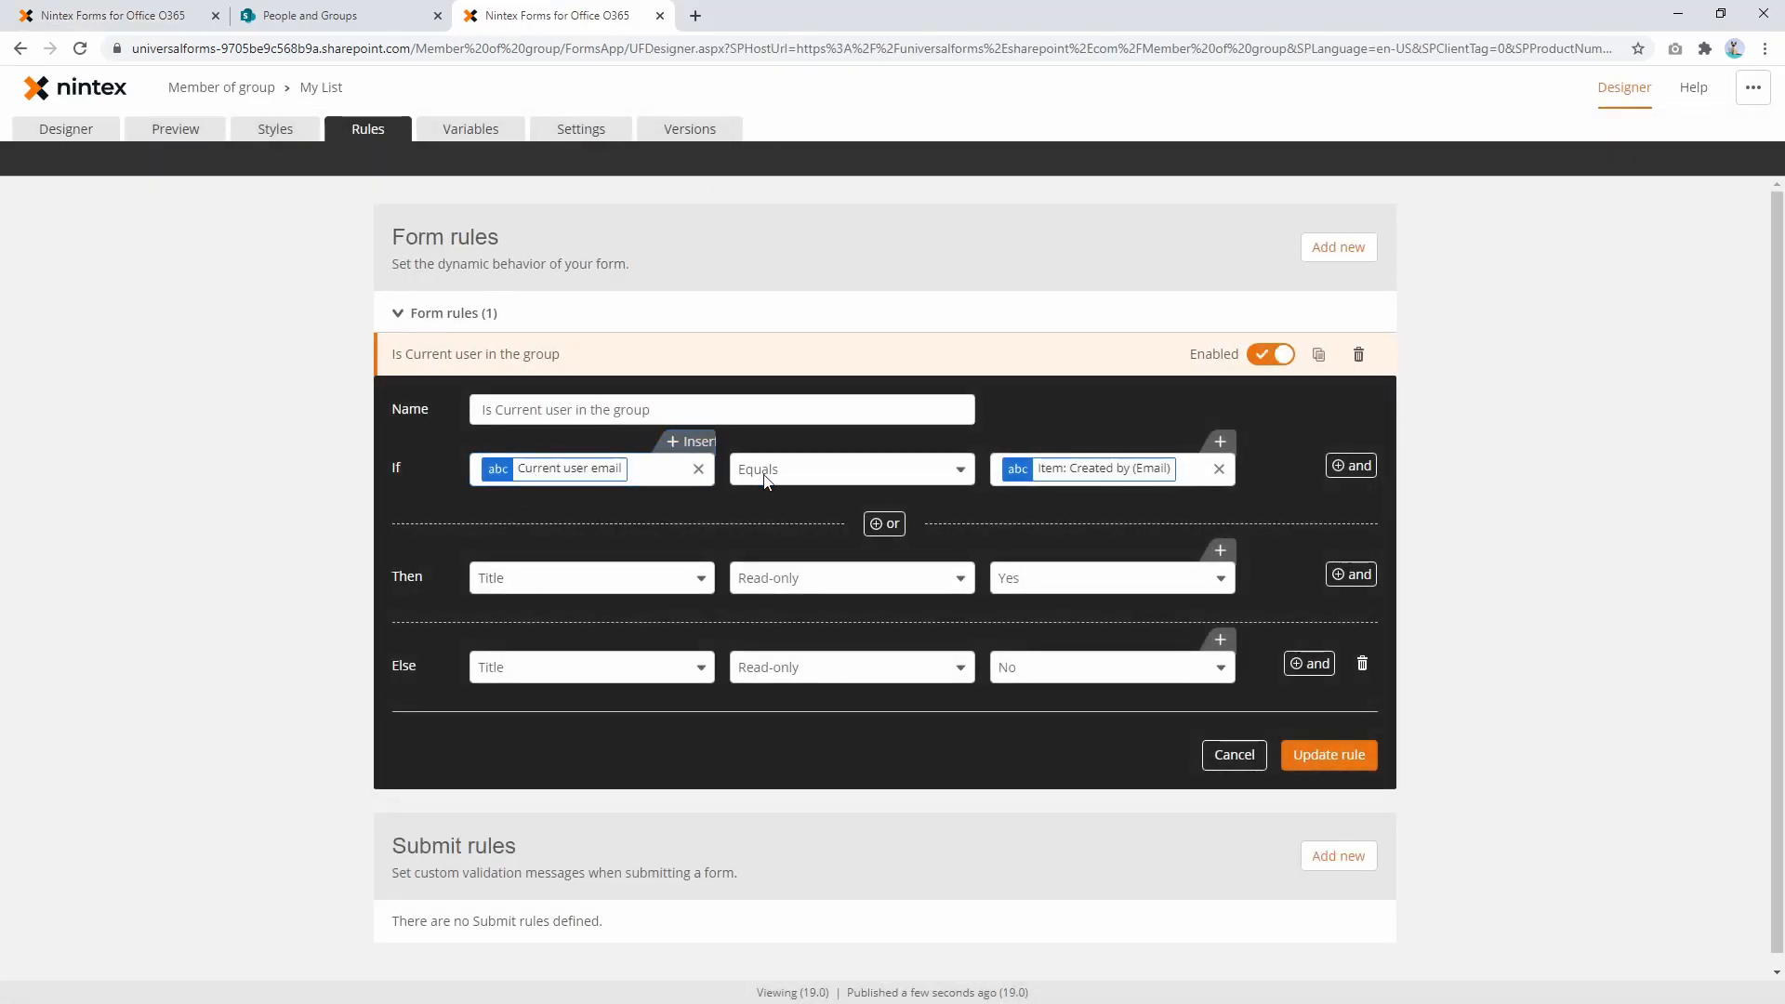
left_click(153, 8)
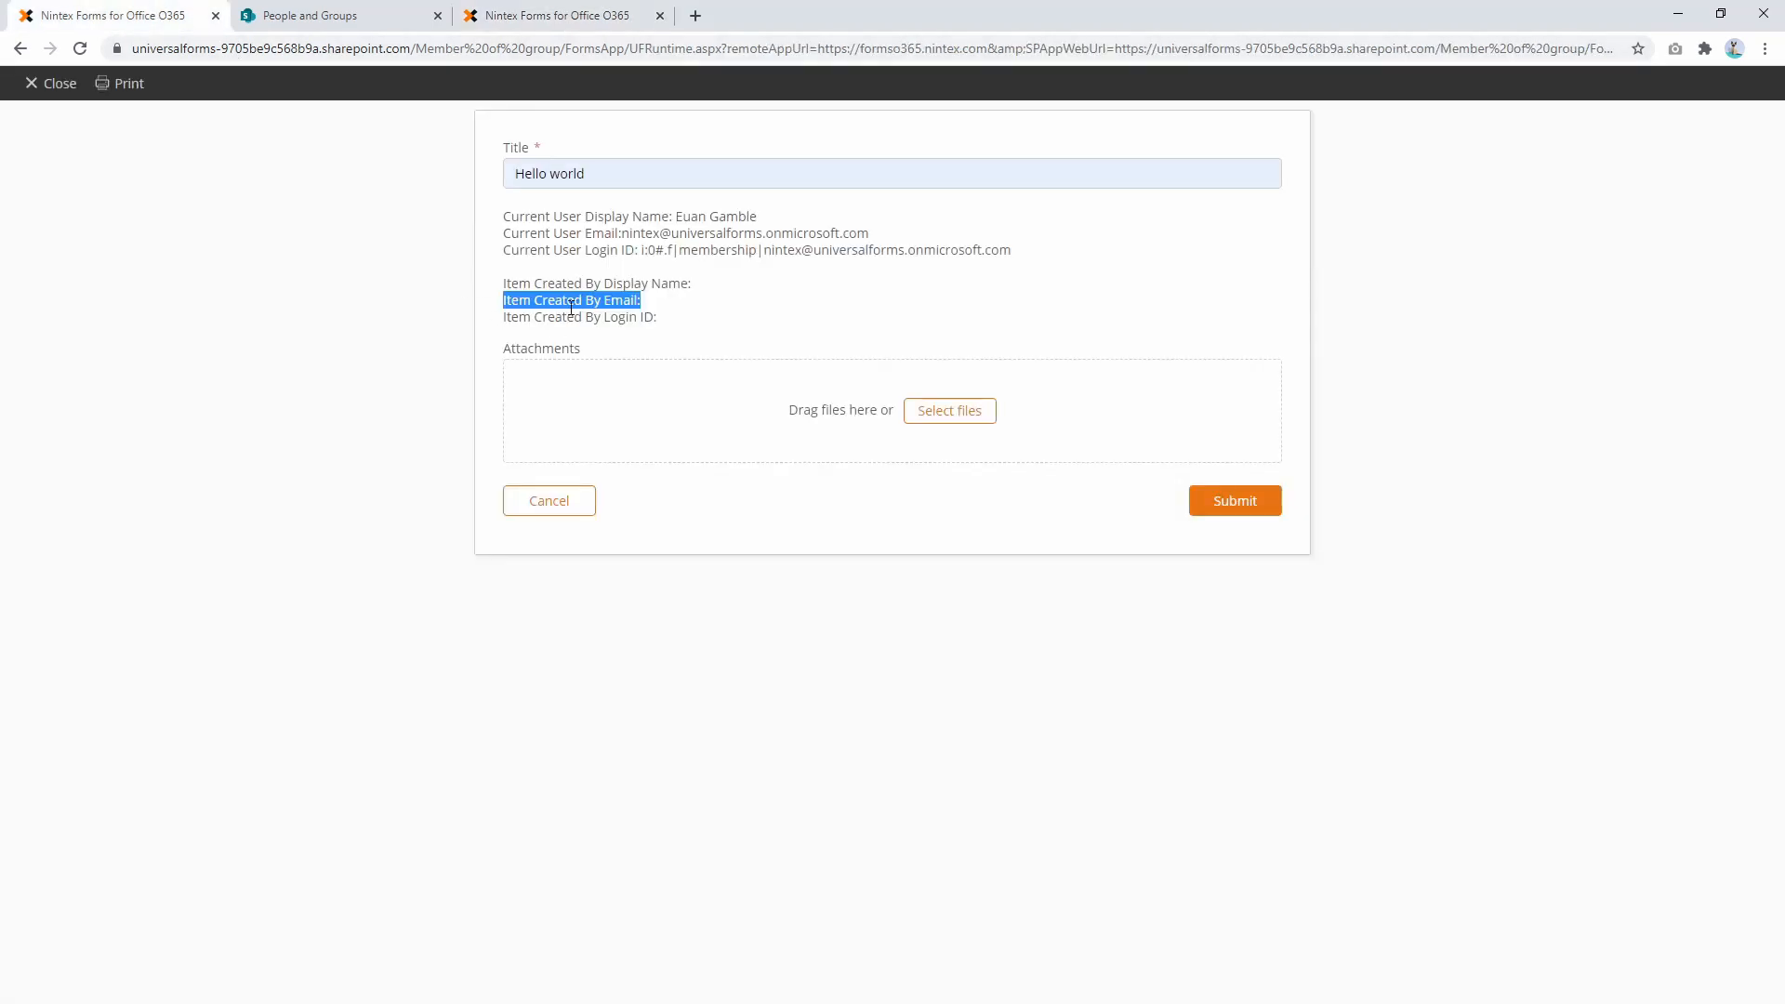
left_click(542, 9)
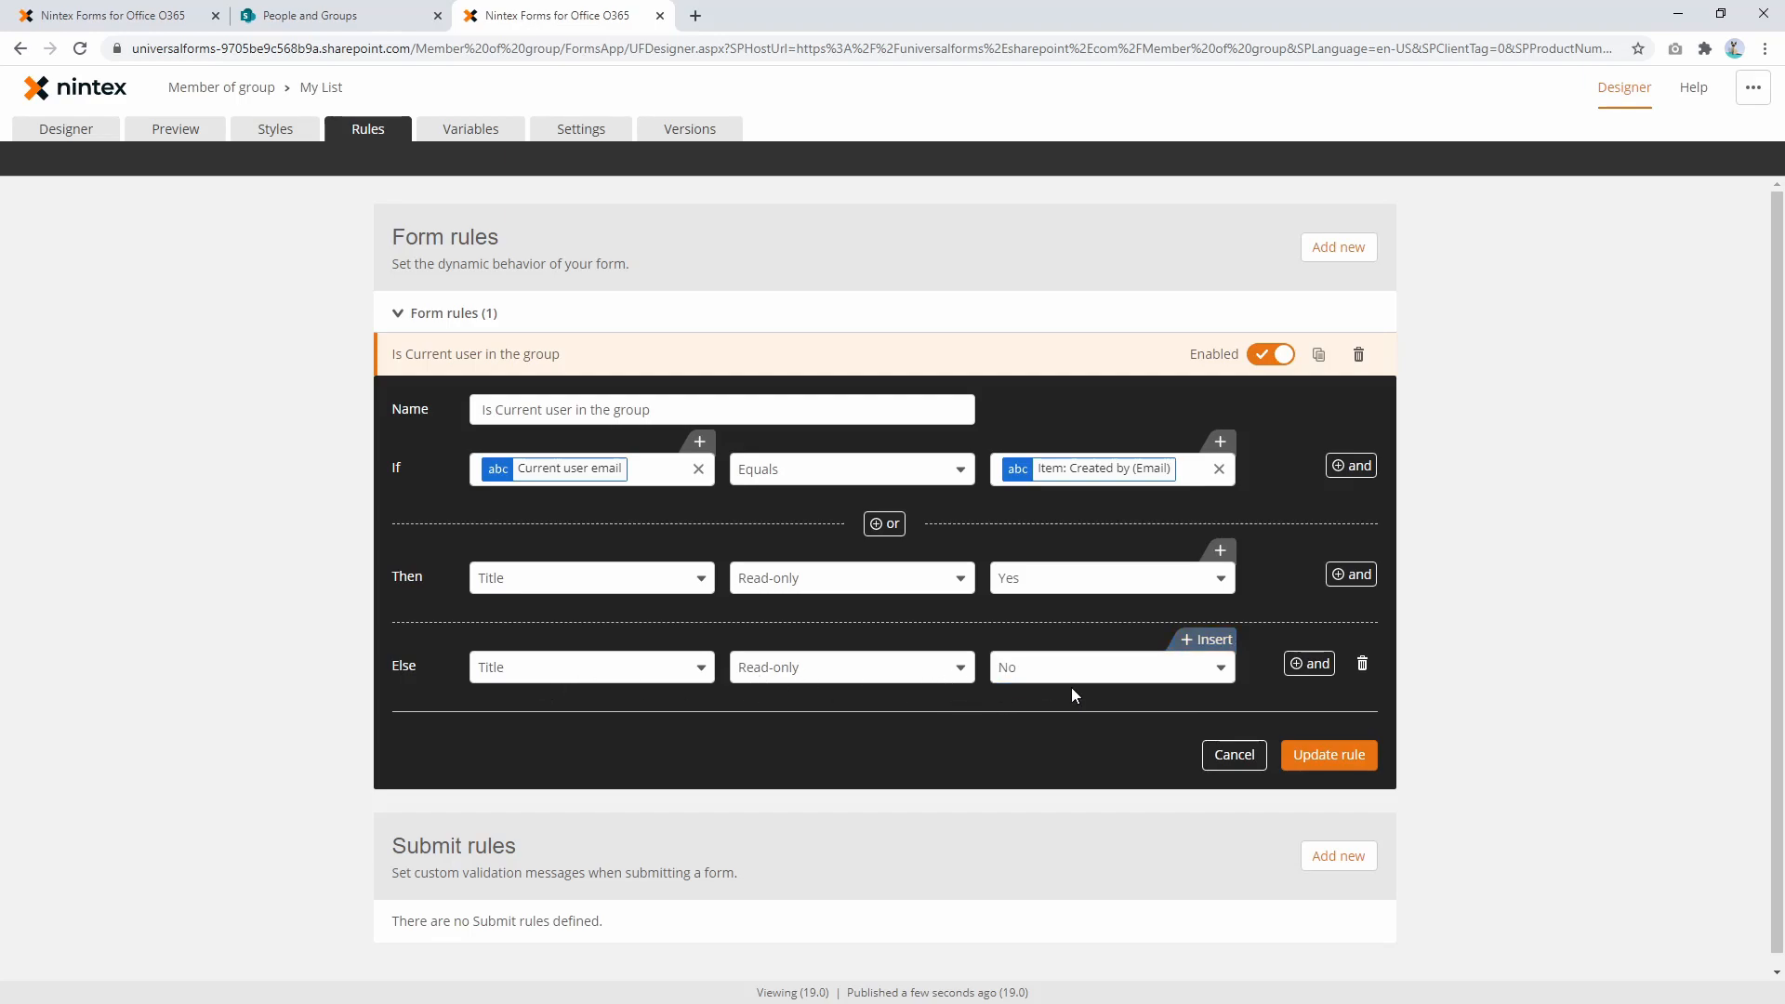
Step: Submit the new "Hello world" item and open the submitted entry from My List
left_click(150, 7)
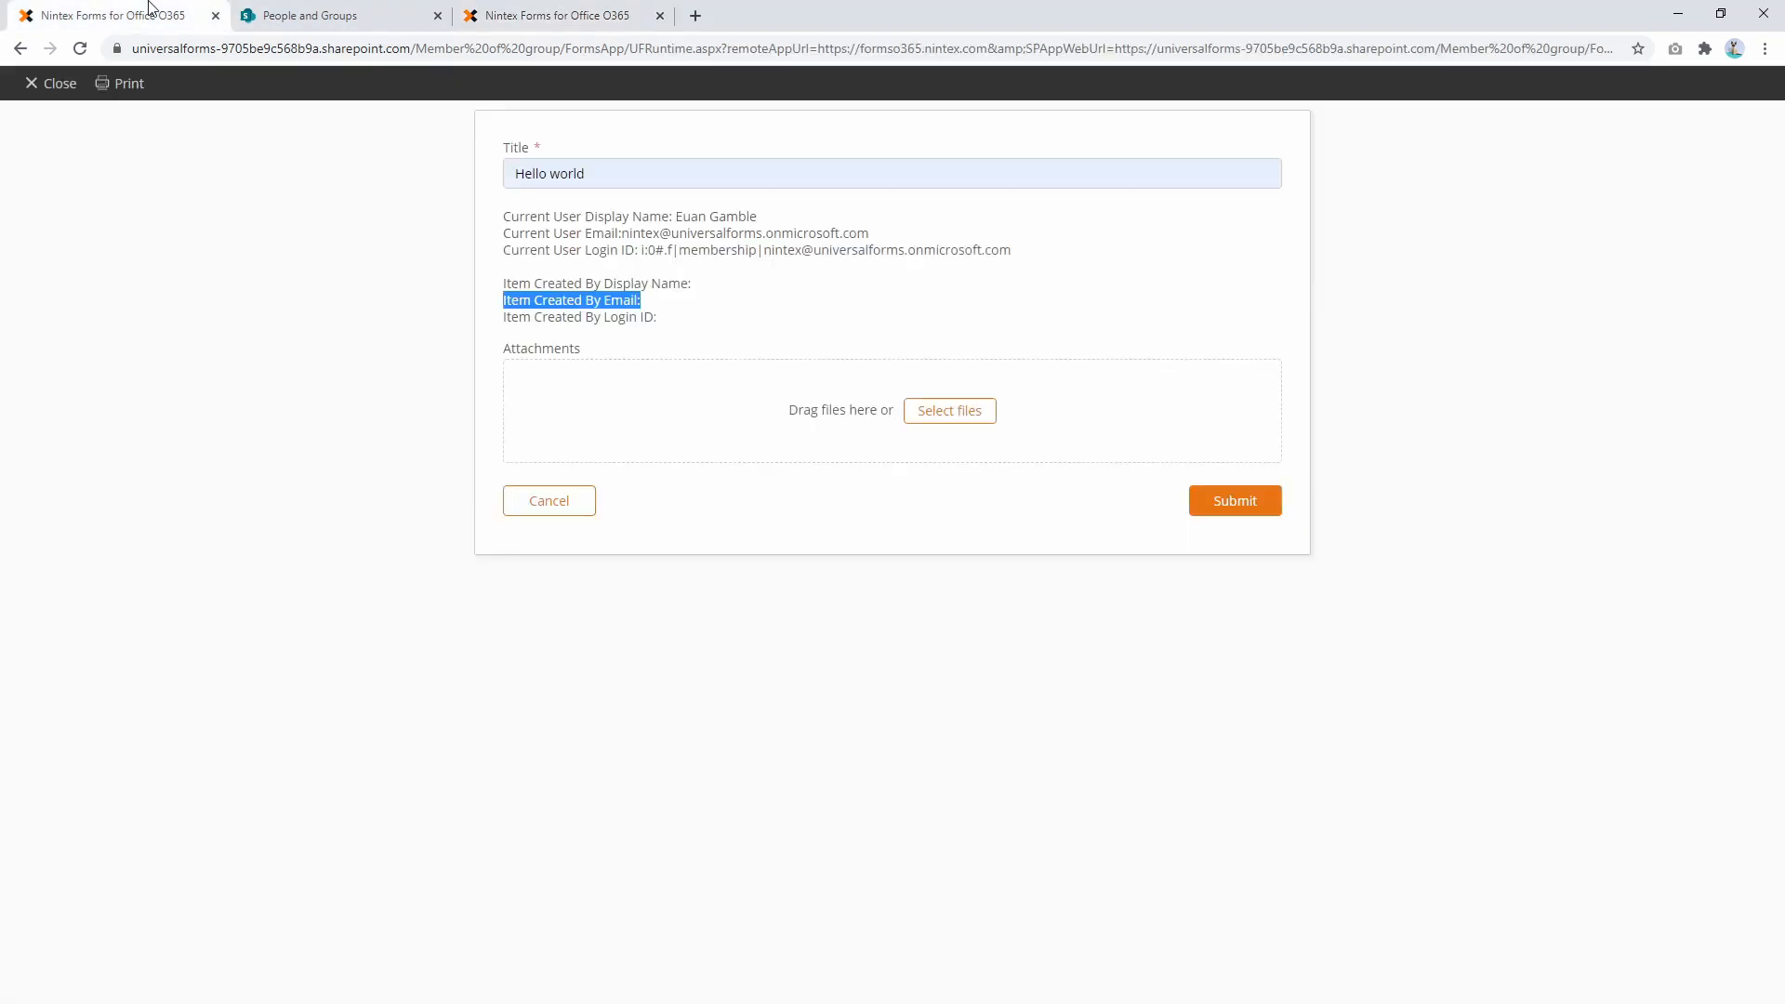
left_click(1237, 510)
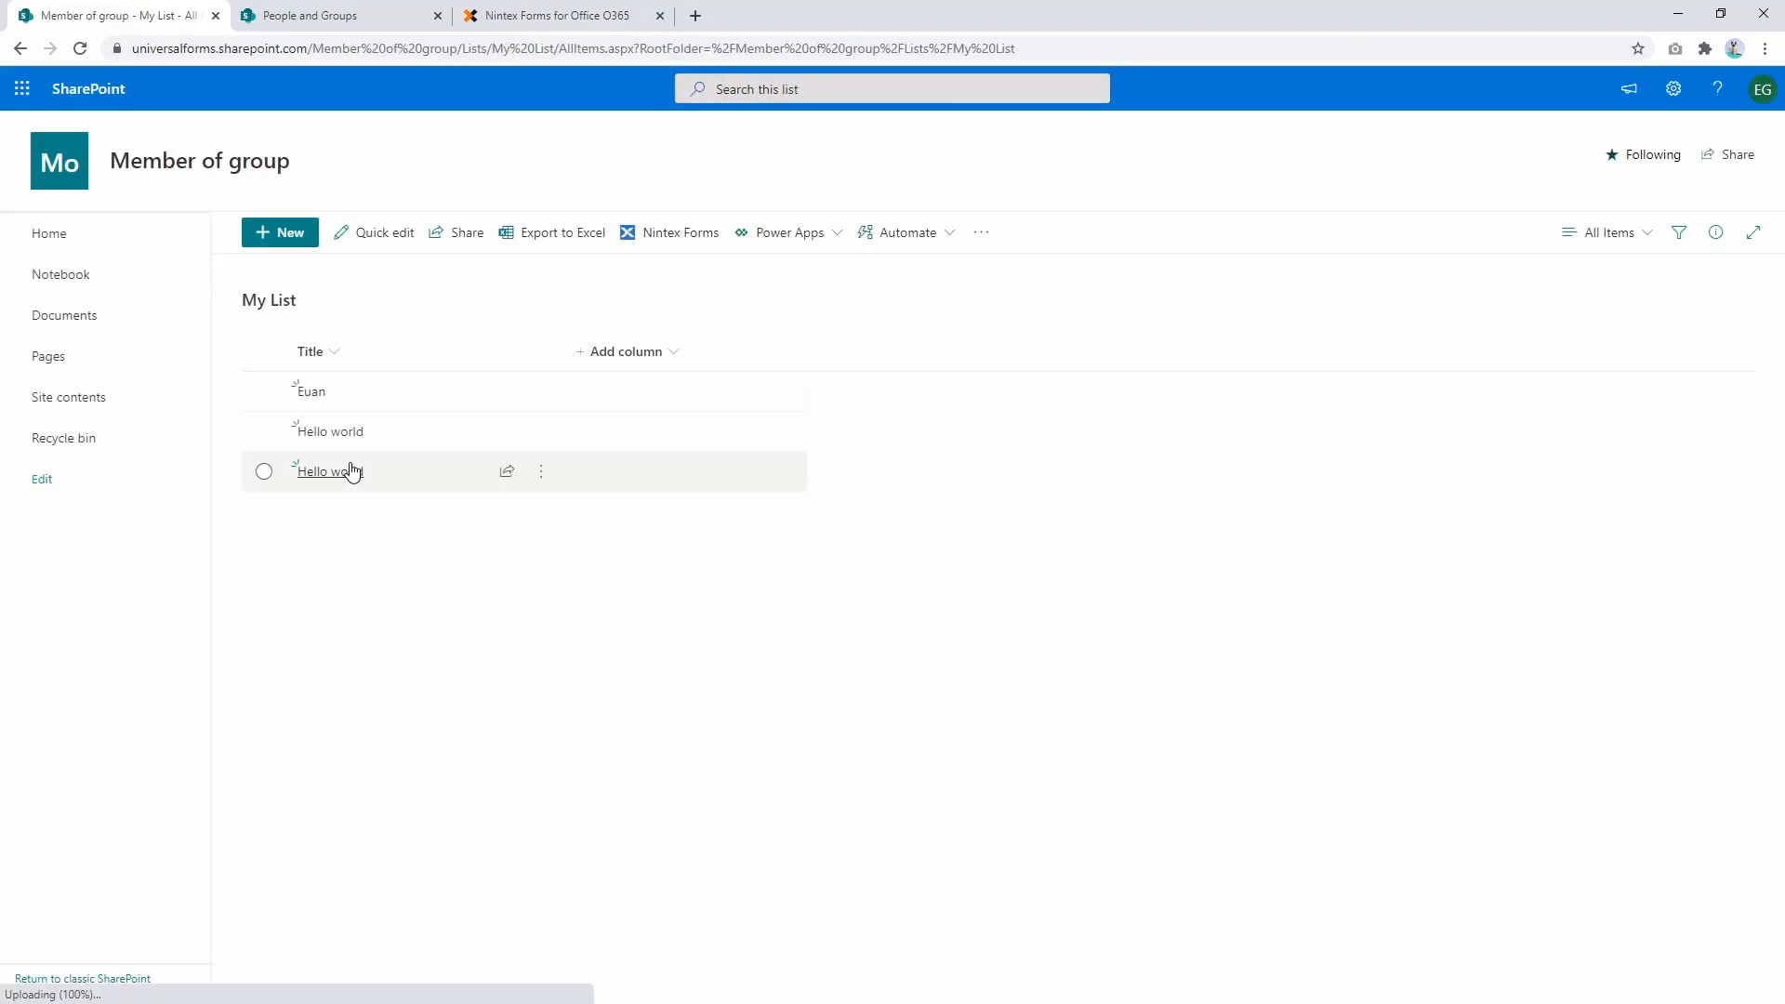
left_click(353, 473)
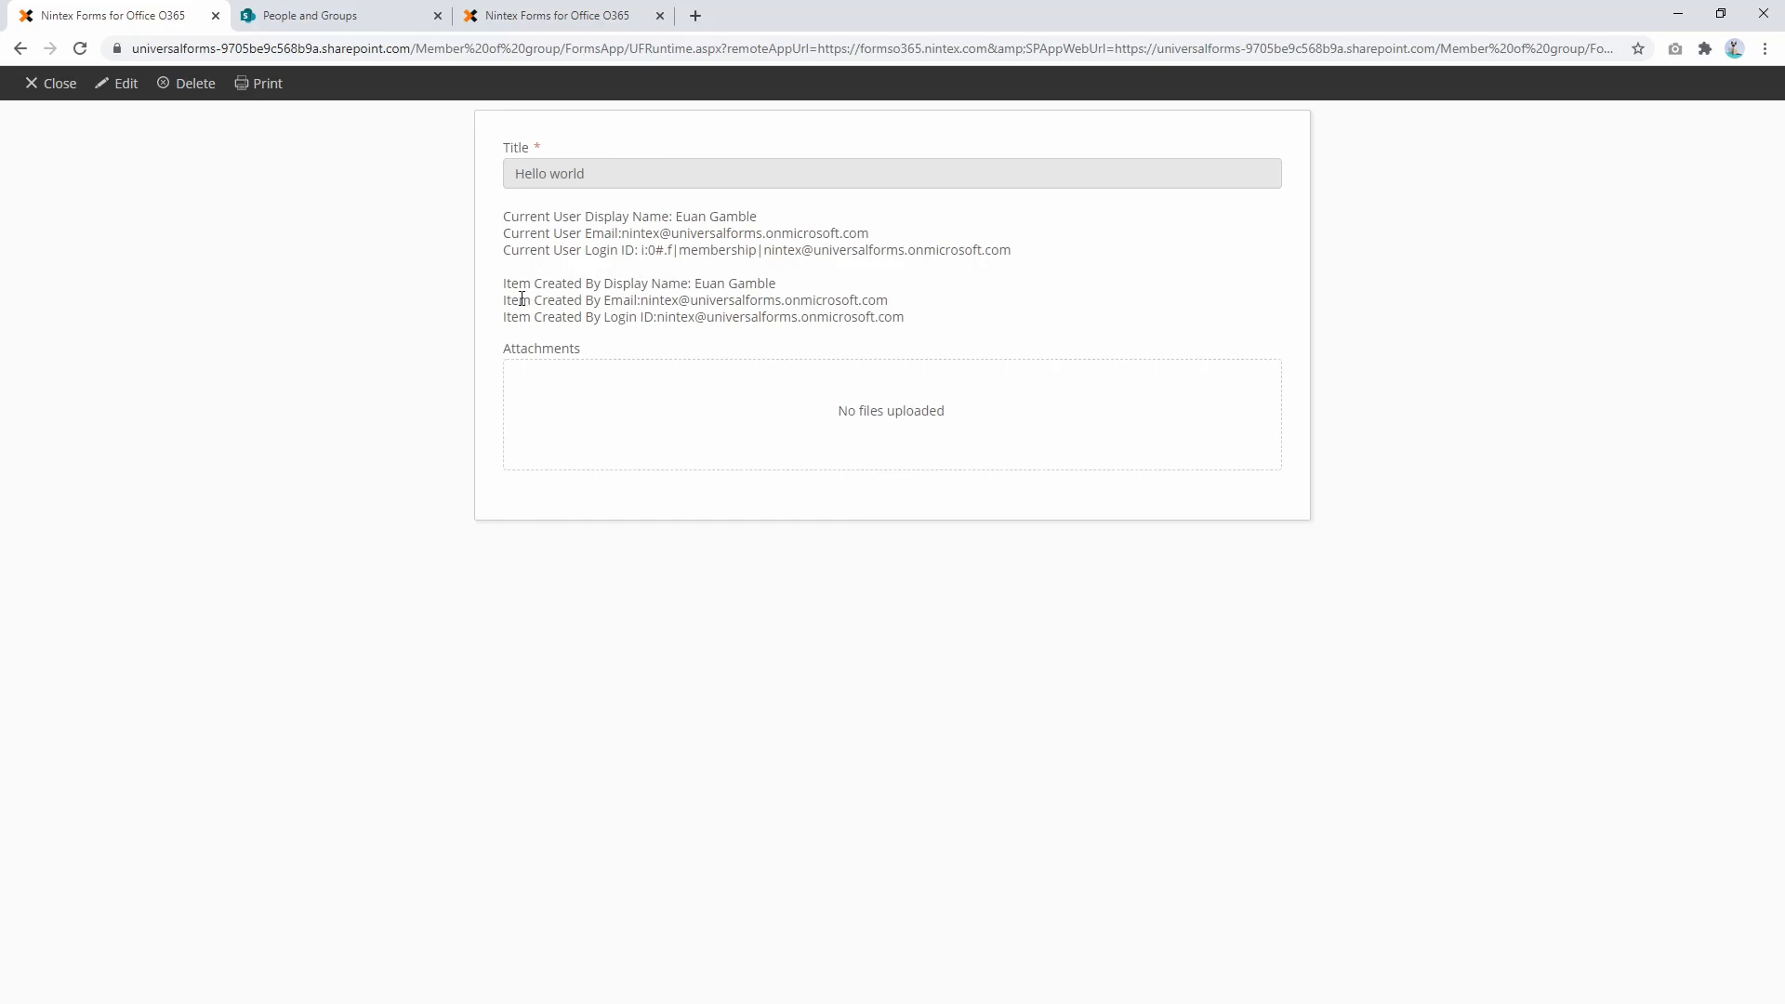
Step: Examine the submitted item's creator email, current user email and Title field against the form rule's email condition
left_click_drag(507, 300, 900, 307)
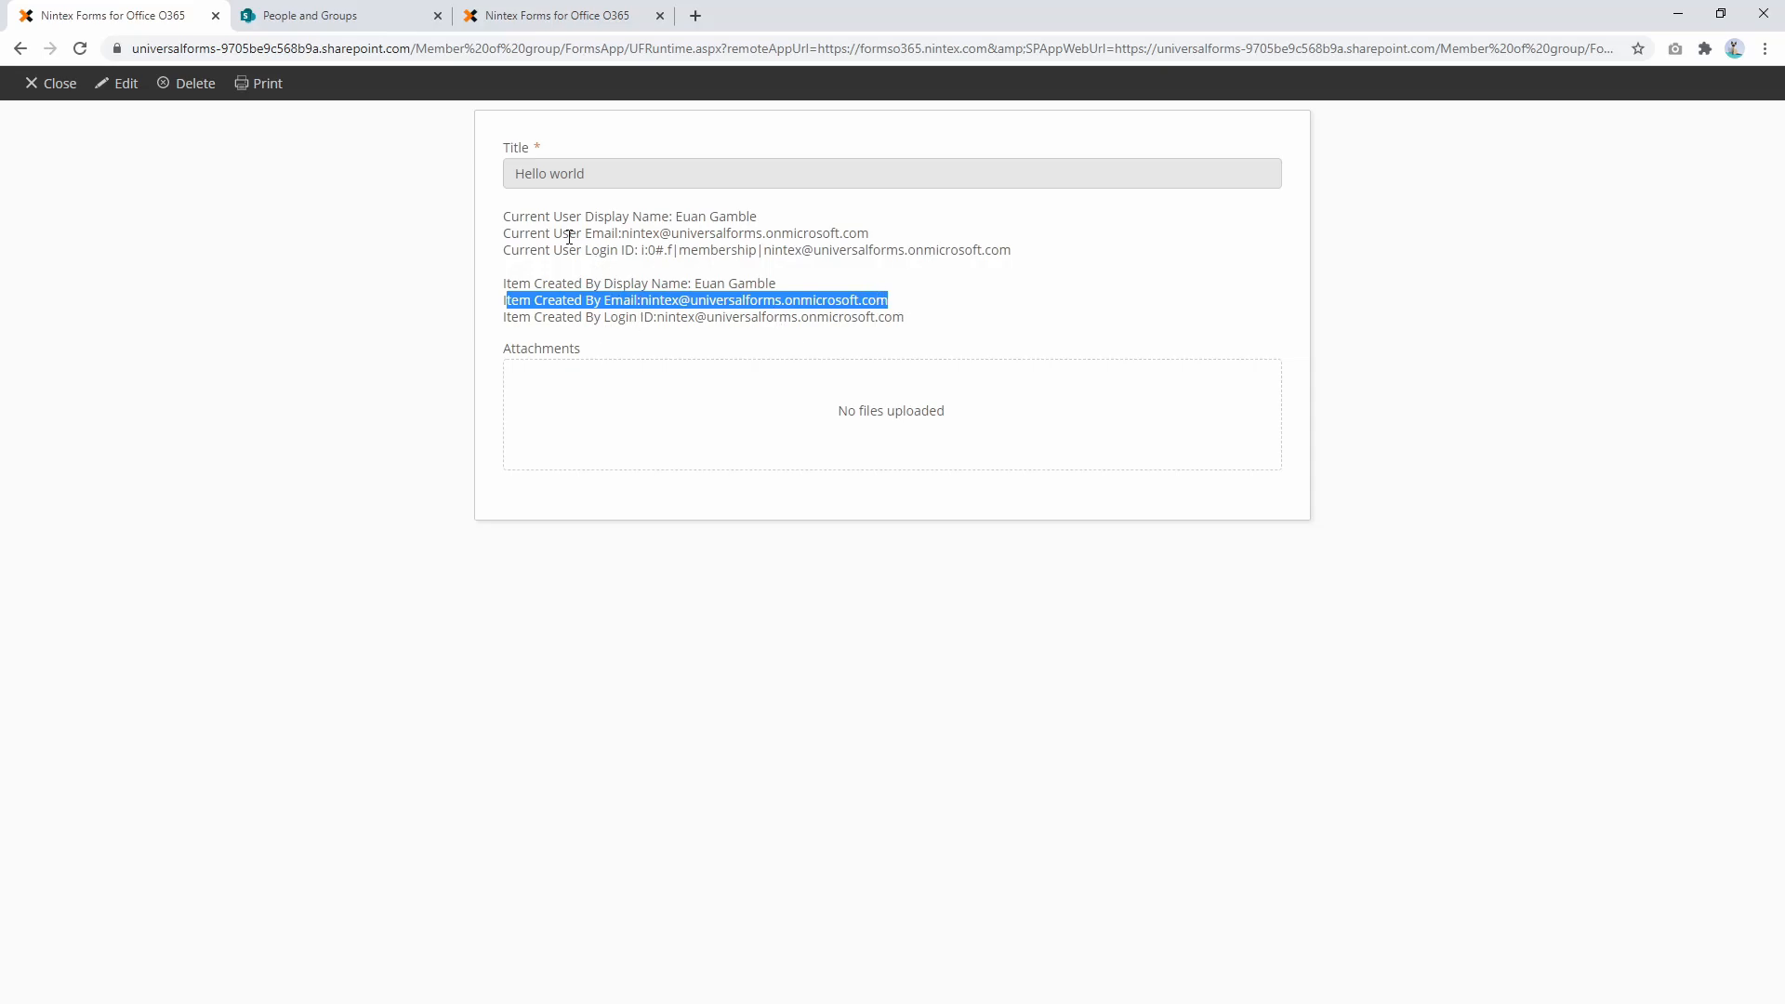
left_click_drag(514, 232, 895, 237)
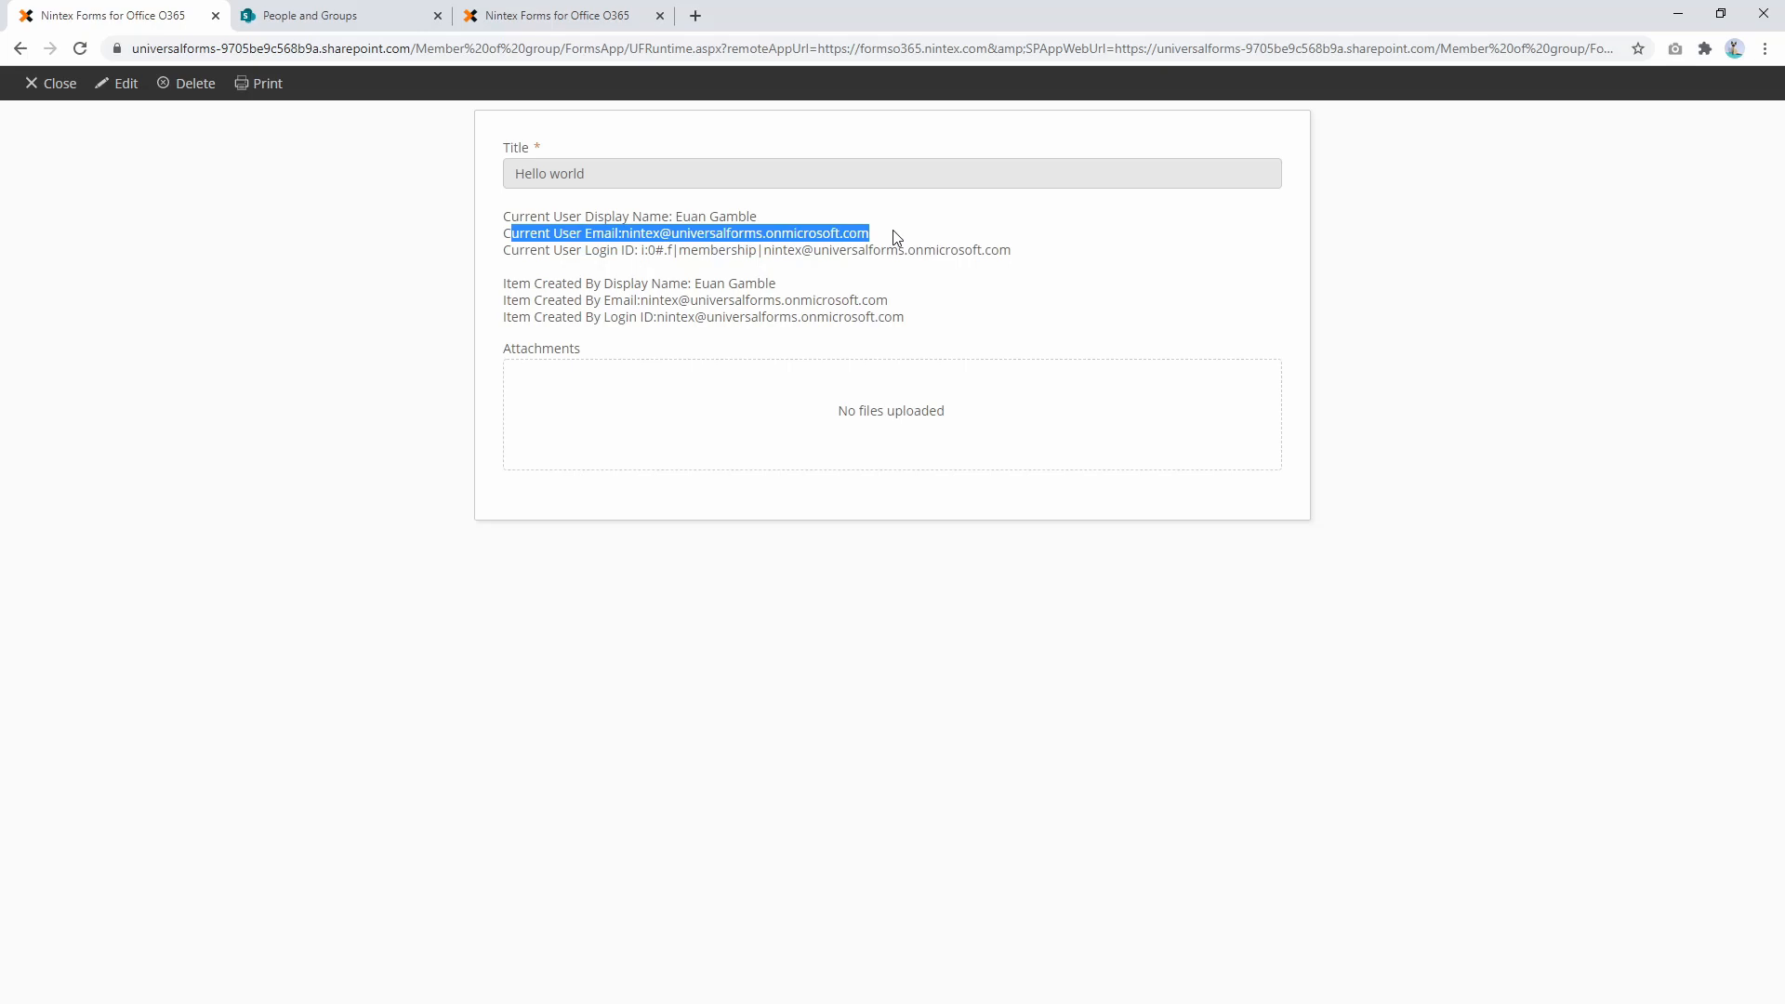
left_click_drag(503, 215, 900, 309)
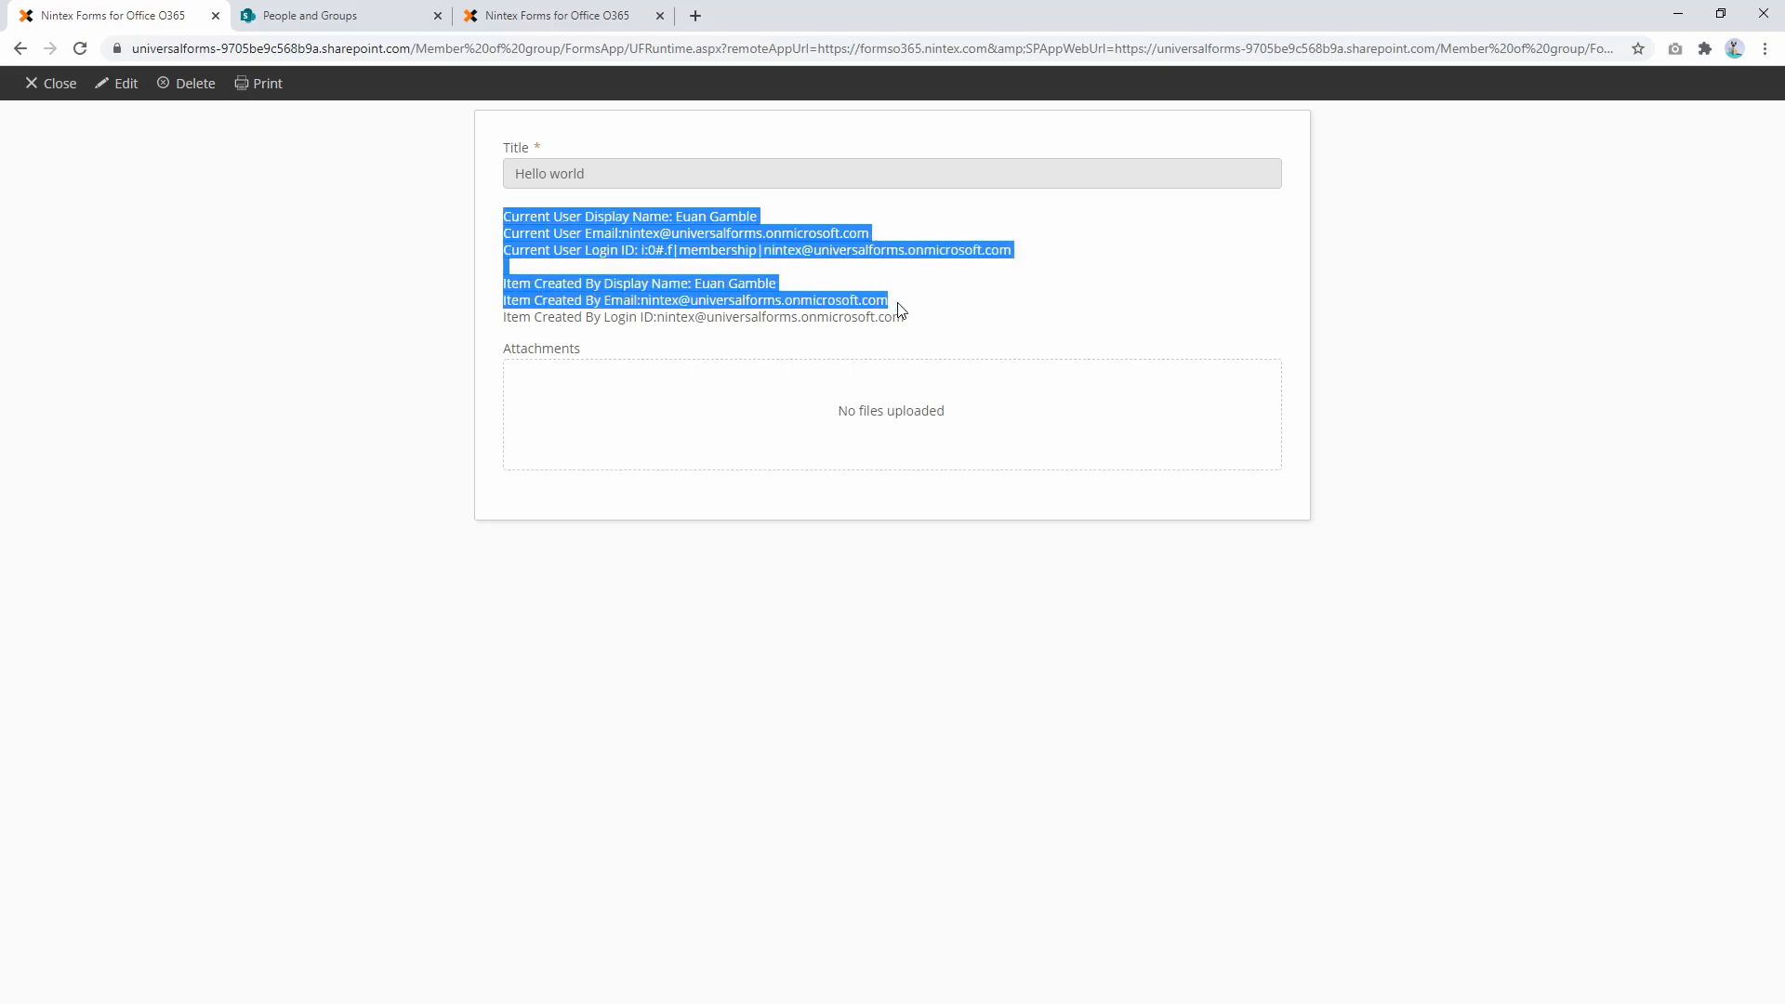
left_click(621, 214)
double_click(564, 178)
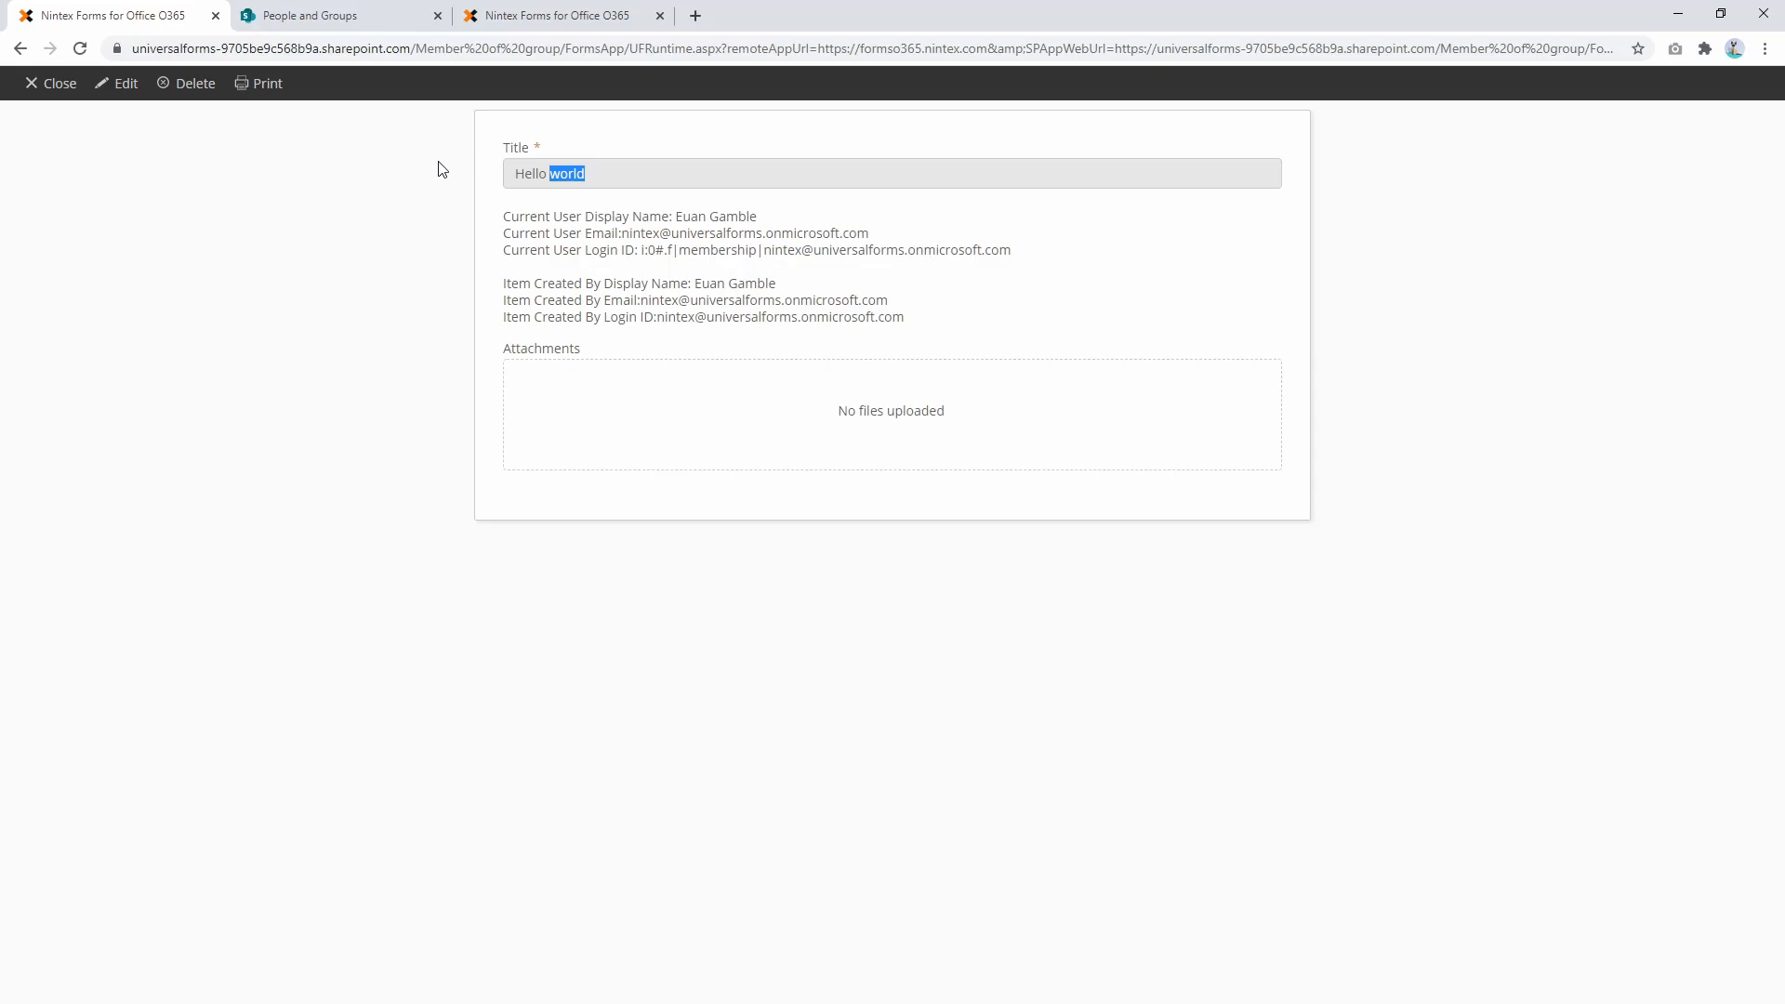
left_click(558, 15)
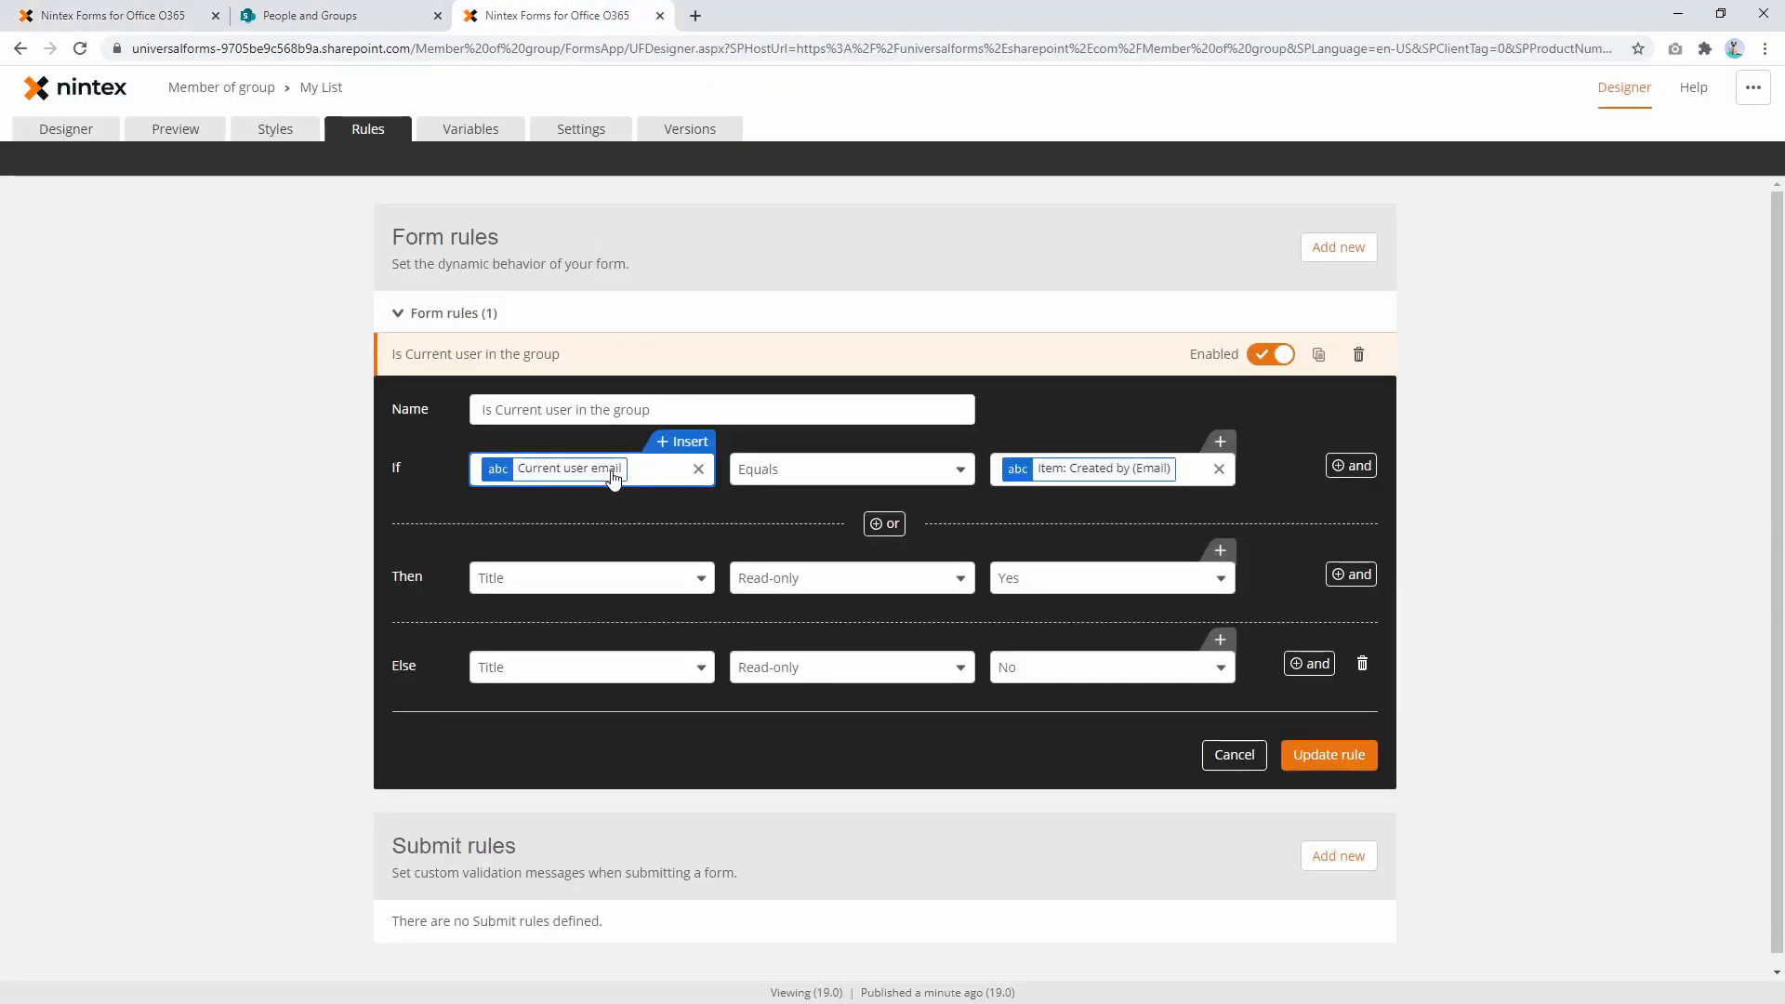